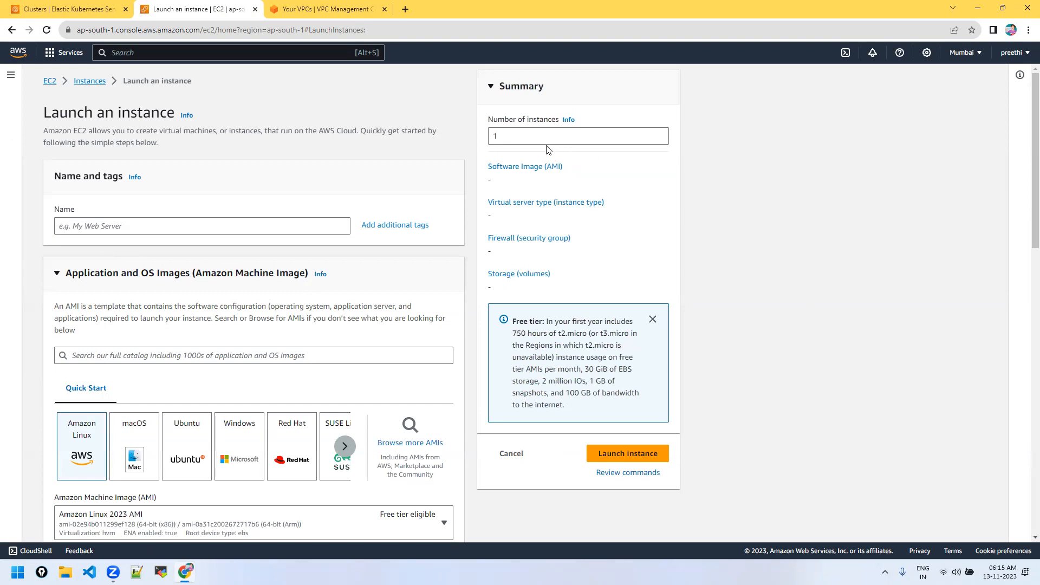
{"action": "double_click", "coordinate": [497, 137]}
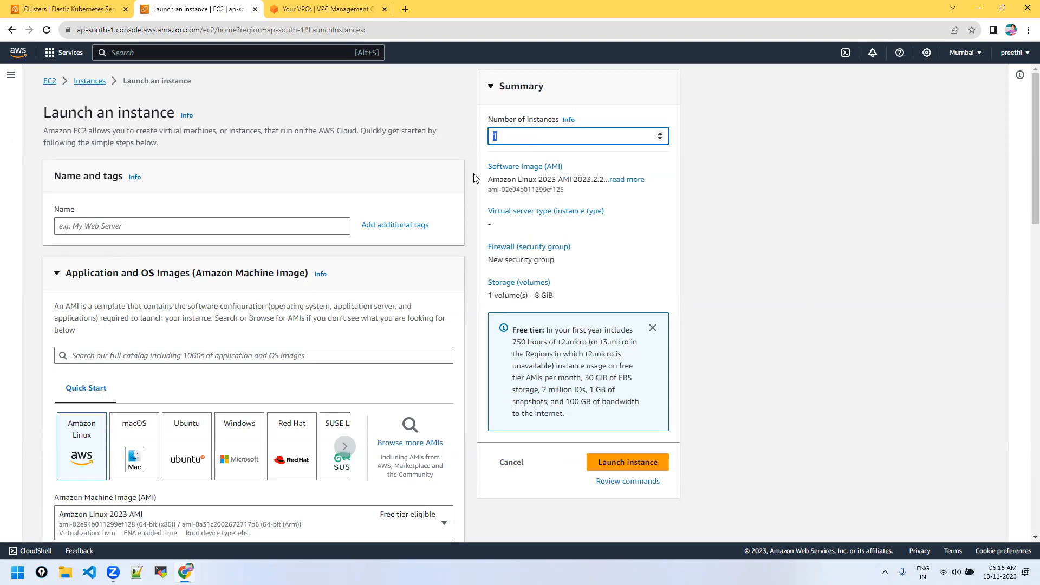
{"action": "type", "text": "2"}
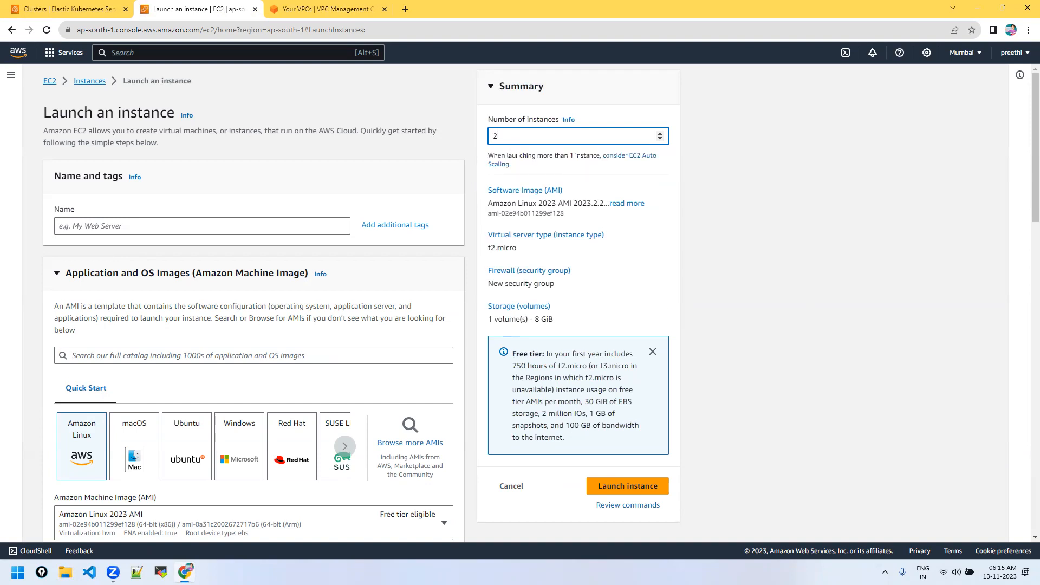
{"action": "left_click", "coordinate": [731, 258]}
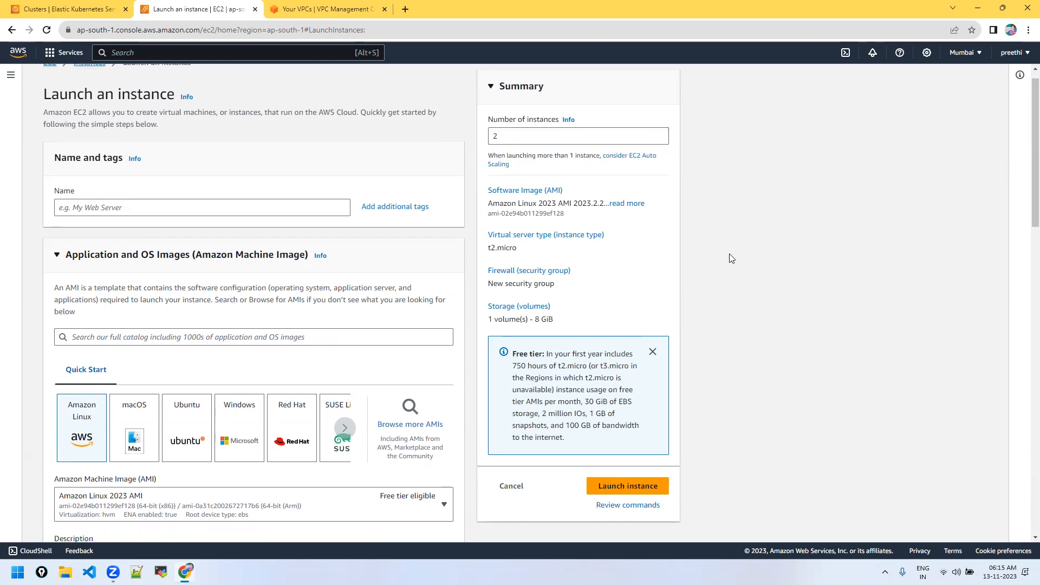
{"action": "scroll", "coordinate": [730, 257], "scroll_direction": "down", "scroll_amount": 2}
{"action": "left_click", "coordinate": [435, 418]}
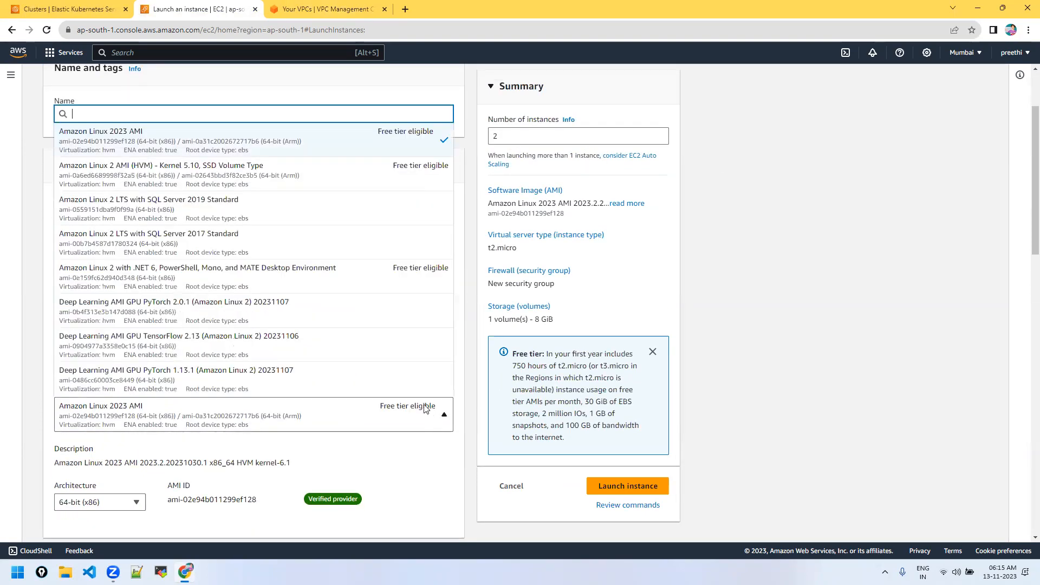
{"action": "left_click", "coordinate": [314, 186]}
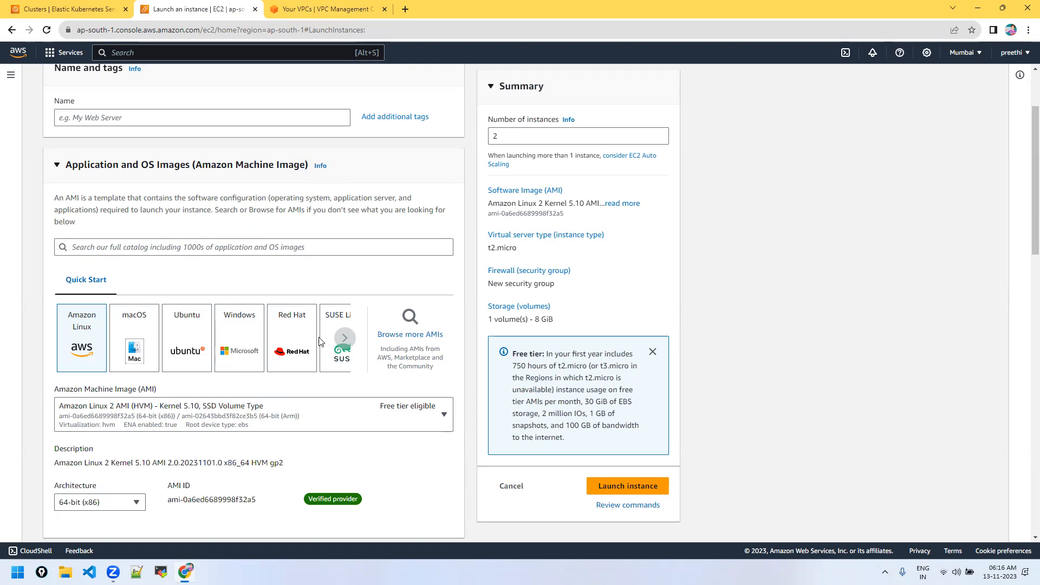
{"action": "scroll", "coordinate": [321, 342], "scroll_direction": "down", "scroll_amount": 4}
{"action": "left_click", "coordinate": [511, 487]}
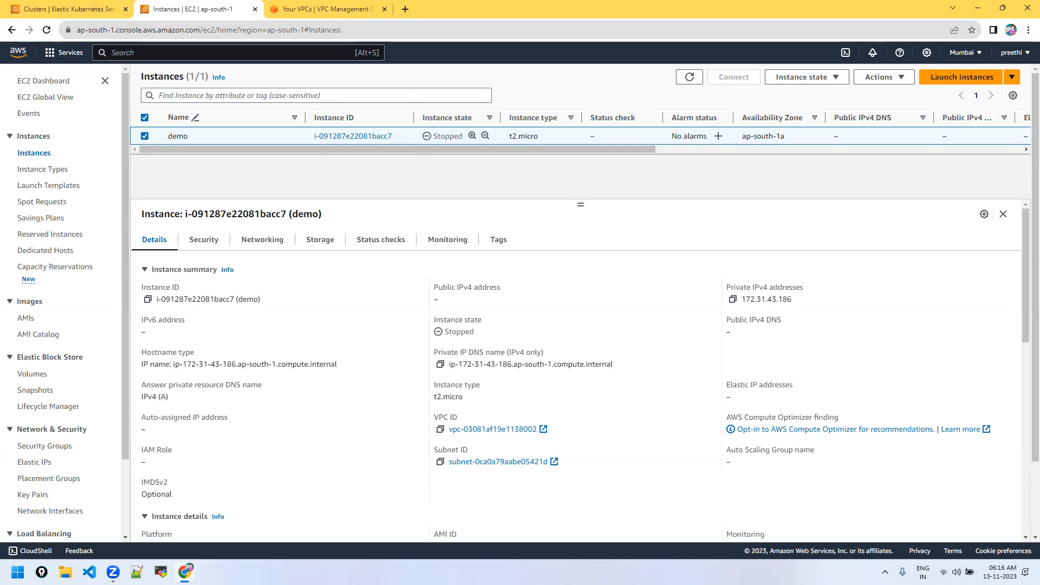
Clear the VPC ID filter on the Your VPCs list and check the Default VPC value of the existing VPC
{"action": "left_click", "coordinate": [145, 120]}
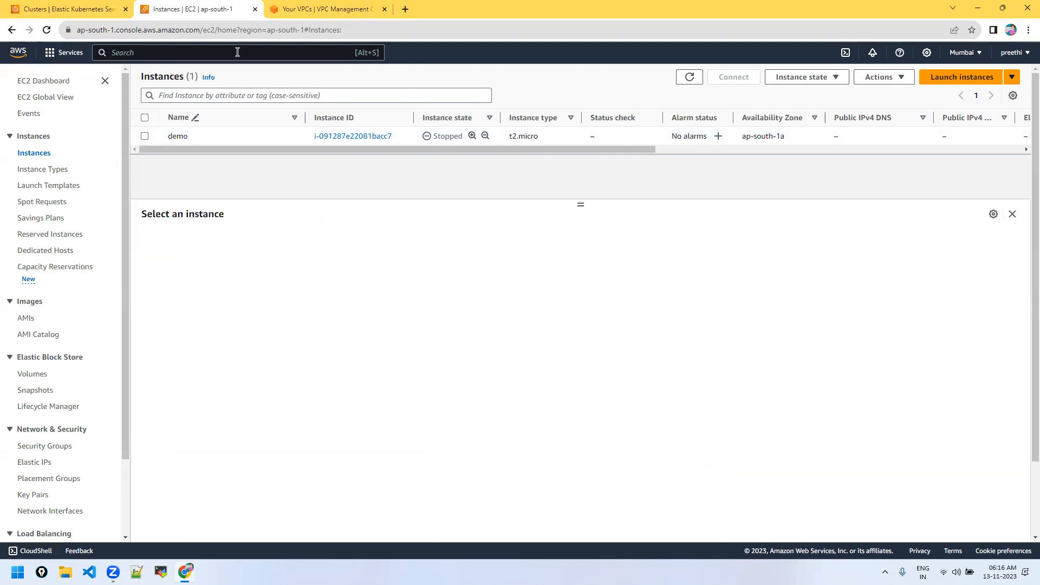
{"action": "left_click", "coordinate": [319, 9]}
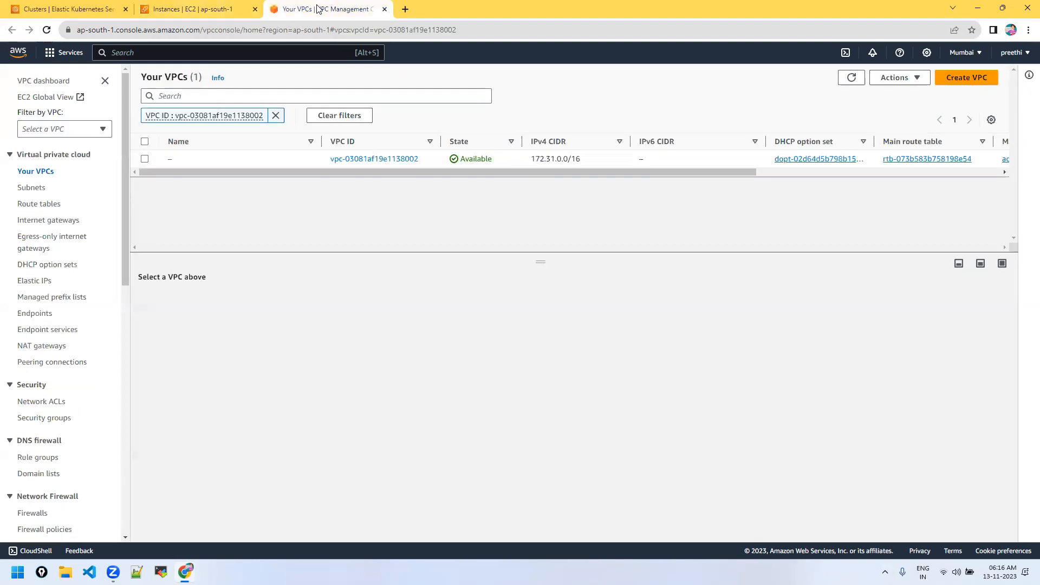
{"action": "left_click", "coordinate": [275, 115]}
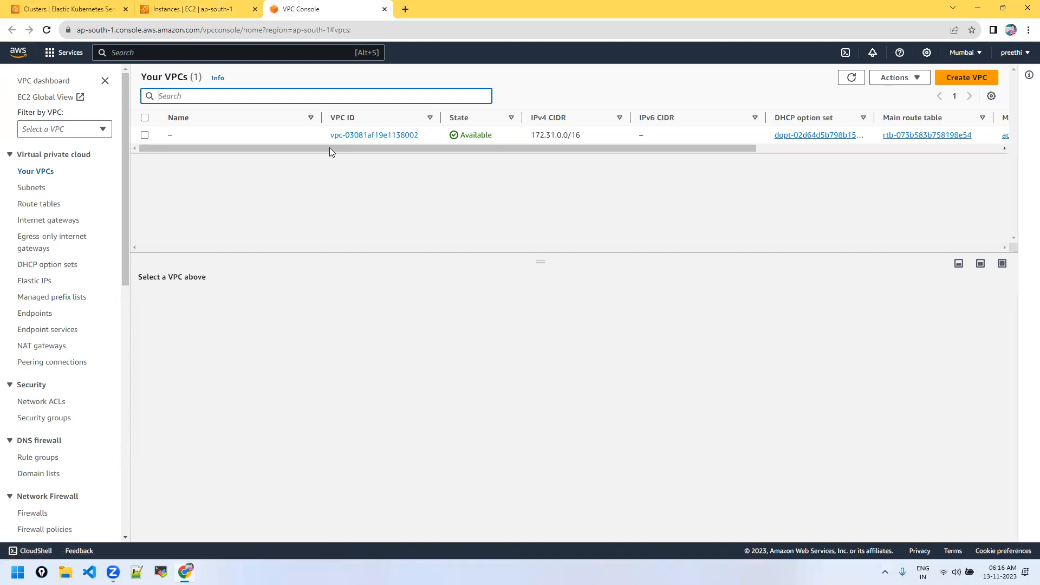
{"action": "left_click_drag", "start_coordinate": [366, 149], "coordinate": [862, 135]}
{"action": "double_click", "coordinate": [862, 135]}
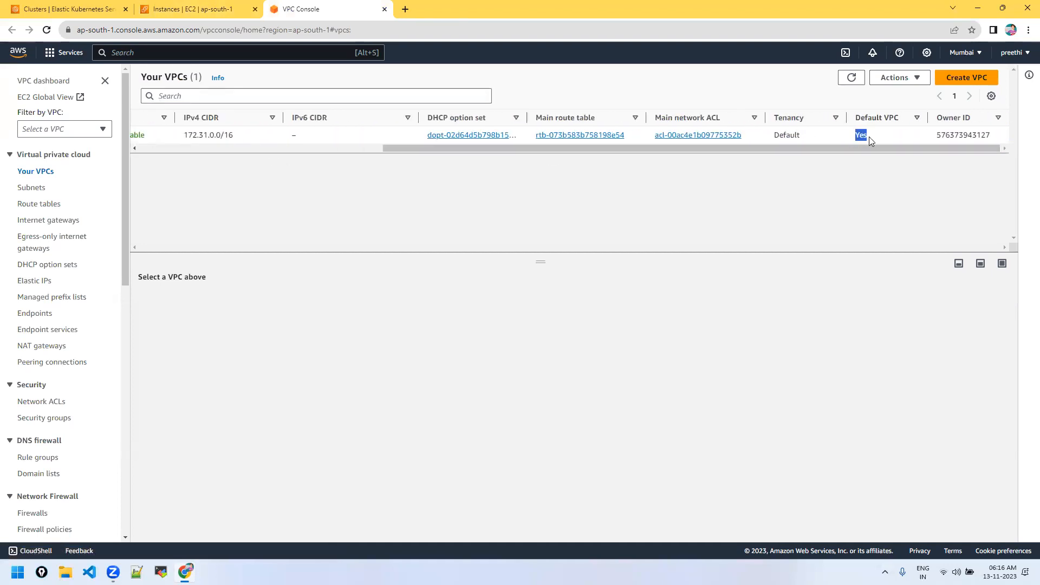
Start creating a VPC named my-vpc with the IPv4 CIDR 10.0.0.0/24
{"action": "left_click", "coordinate": [960, 78]}
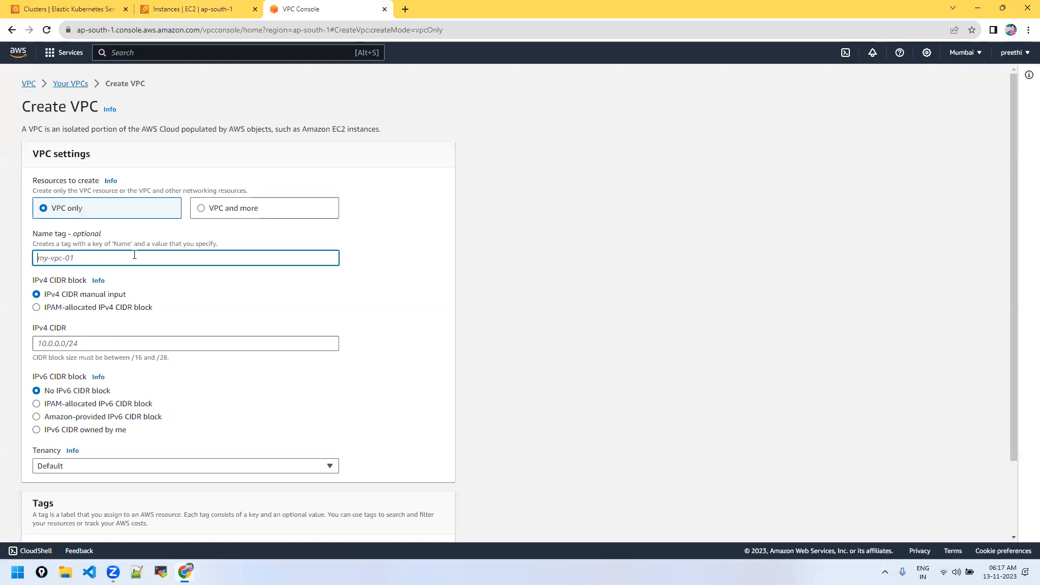
{"action": "type", "text": "my-vpc"}
{"action": "left_click", "coordinate": [112, 347]}
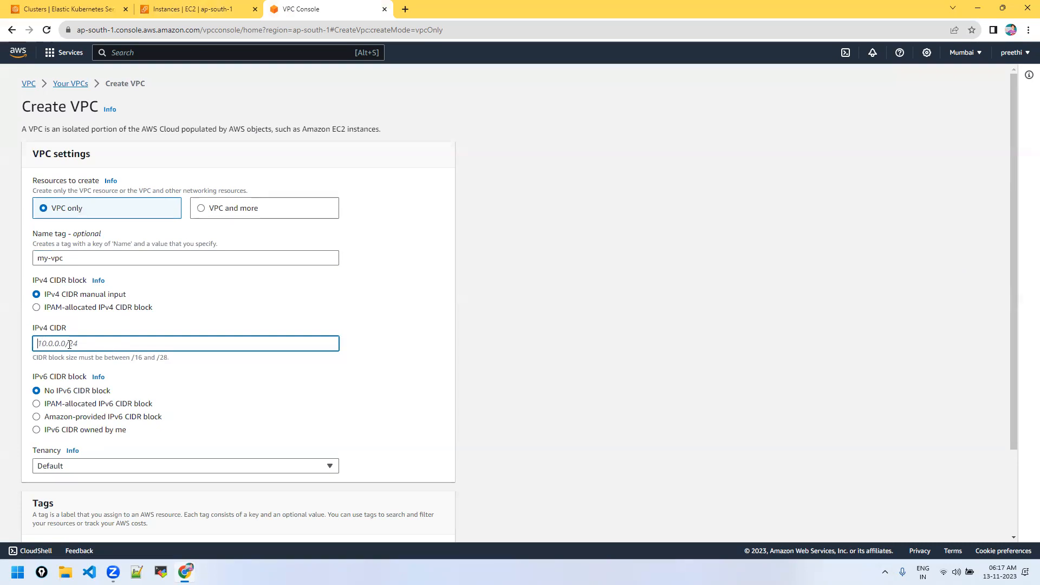
{"action": "type", "text": "10.0.0.0/24"}
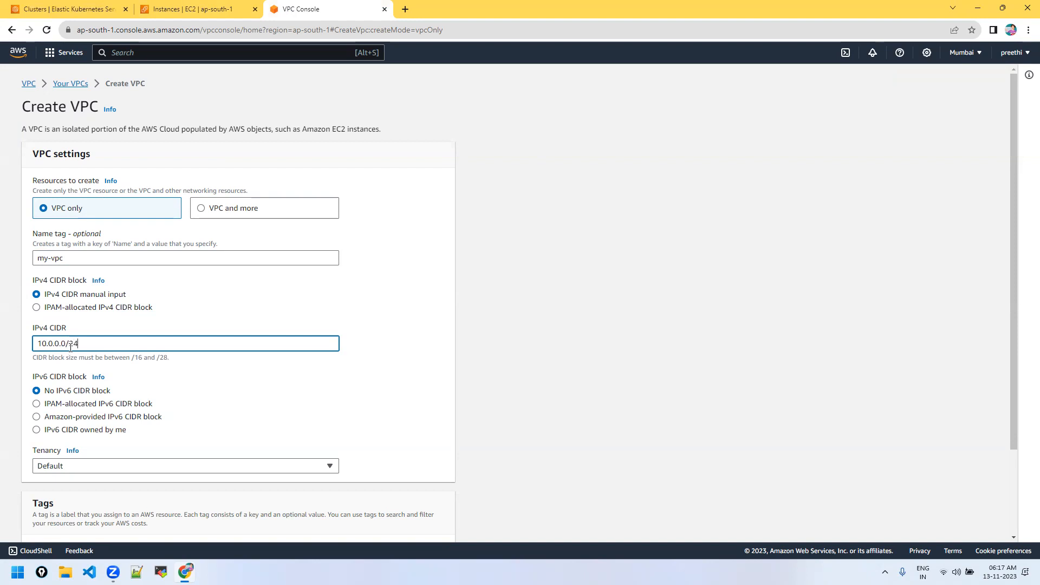
Examine the individual octets and the prefix length of the new VPC's IPv4 CIDR entry
{"action": "left_click_drag", "start_coordinate": [41, 343], "coordinate": [47, 343]}
{"action": "left_click", "coordinate": [47, 343]}
{"action": "left_click_drag", "start_coordinate": [55, 344], "coordinate": [65, 345]}
{"action": "left_click", "coordinate": [69, 343]}
{"action": "left_click_drag", "start_coordinate": [69, 343], "coordinate": [79, 343]}
{"action": "key", "text": "BackSpace"}
{"action": "type", "text": "24"}
{"action": "left_click_drag", "start_coordinate": [102, 342], "coordinate": [38, 343]}
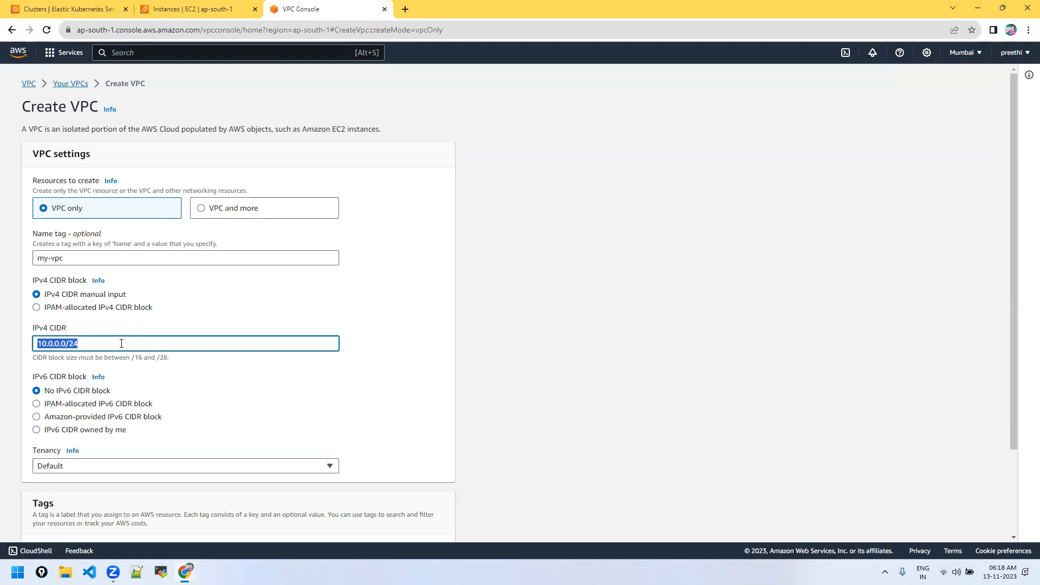
{"action": "left_click", "coordinate": [171, 363]}
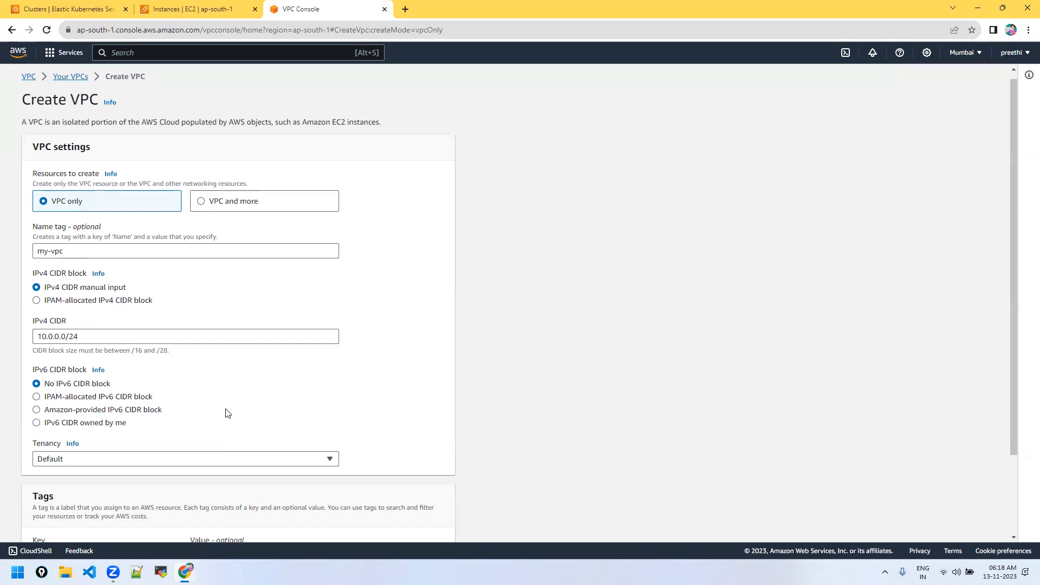
Leave the tenancy at Default and create the VPC
{"action": "scroll", "coordinate": [225, 413], "scroll_direction": "down", "scroll_amount": 2}
{"action": "left_click", "coordinate": [330, 360]}
{"action": "left_click", "coordinate": [345, 367]}
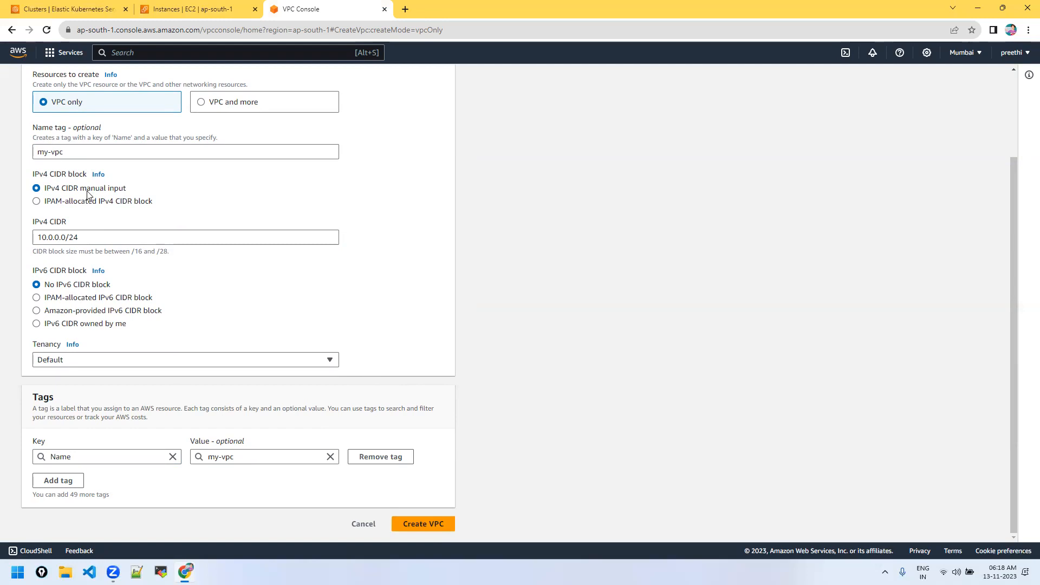
{"action": "left_click", "coordinate": [404, 526]}
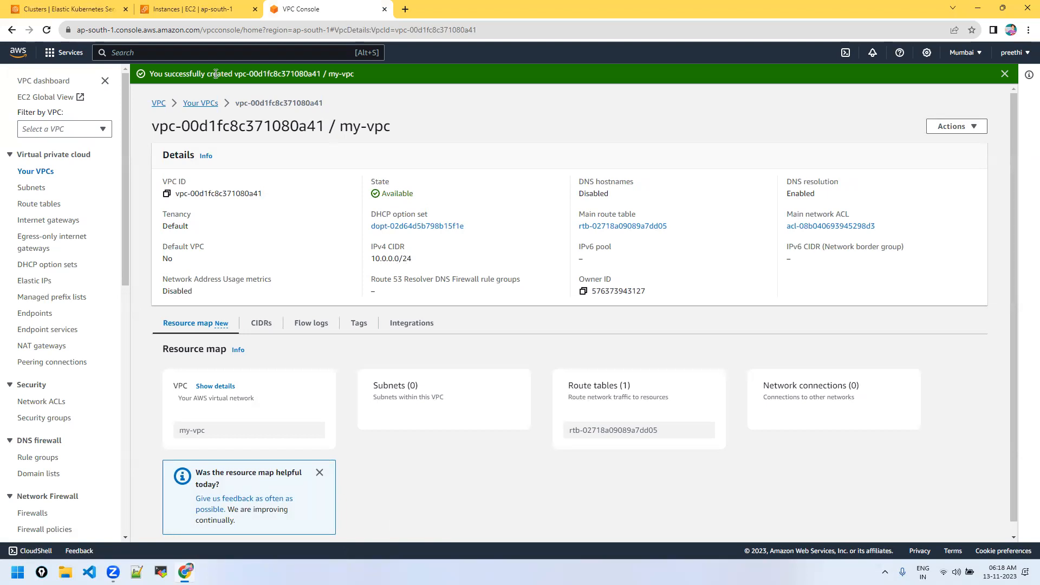
Return to the Your VPCs list and view the details of my-vpc
{"action": "left_click", "coordinate": [196, 110]}
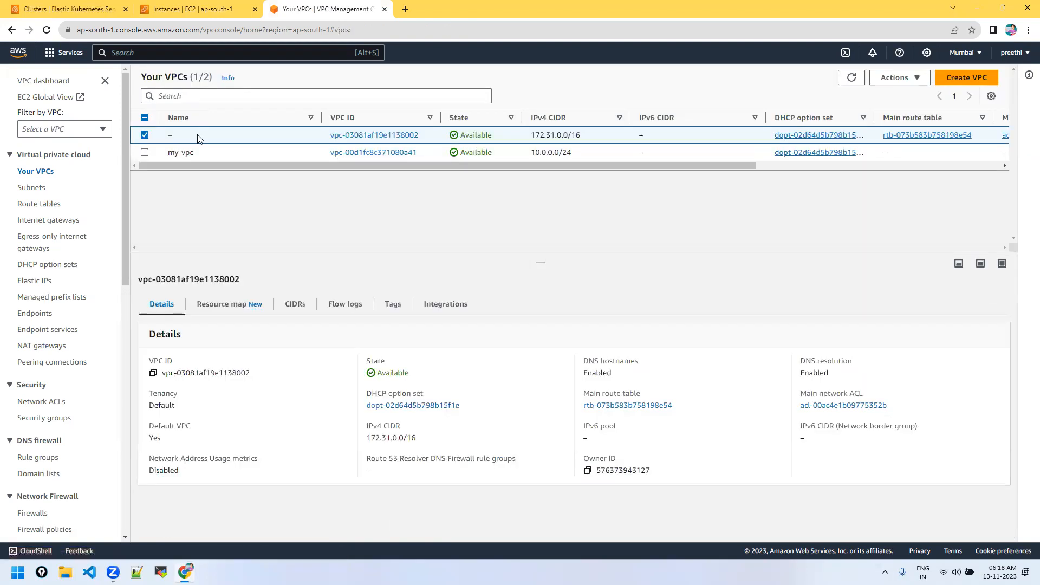
{"action": "left_click", "coordinate": [145, 134]}
{"action": "left_click", "coordinate": [145, 152]}
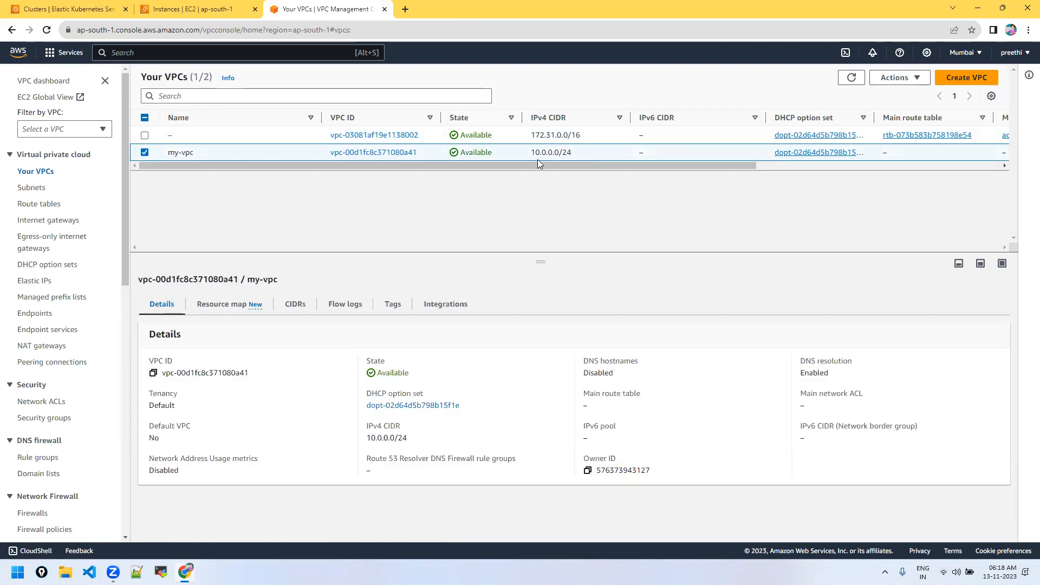
Open the list of subnets and examine their availability zones and Default subnet values
{"action": "left_click", "coordinate": [38, 189]}
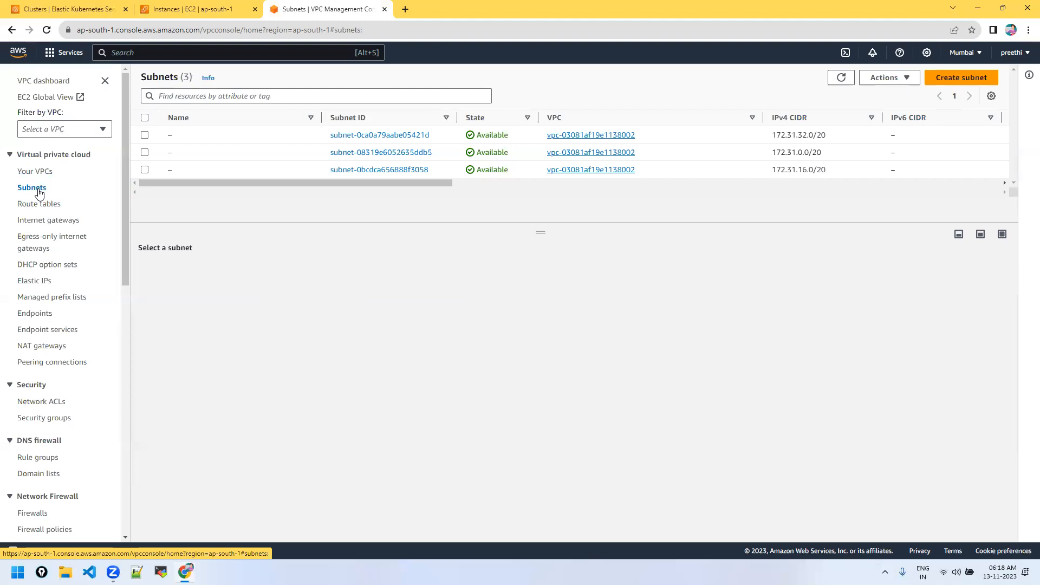
{"action": "left_click_drag", "start_coordinate": [431, 182], "coordinate": [689, 195]}
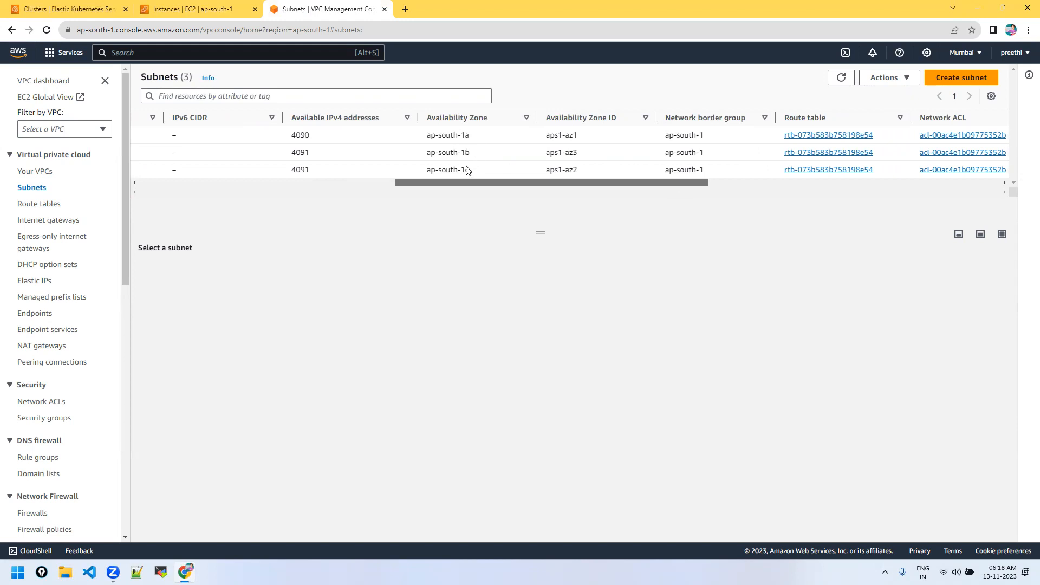
{"action": "left_click_drag", "start_coordinate": [666, 185], "coordinate": [822, 193]}
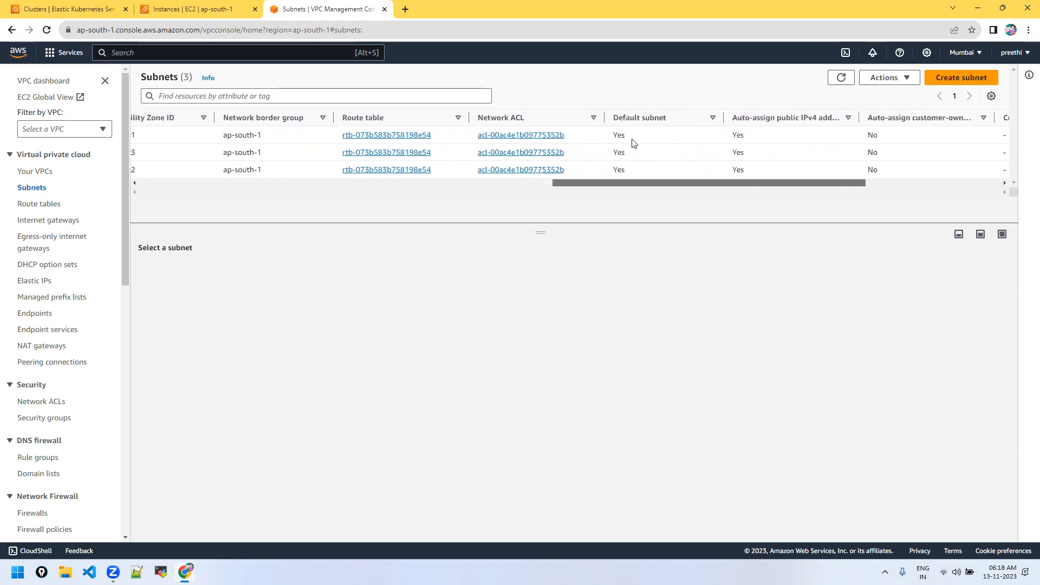
Start creating a subnet and assign it to the VPC my-vpc
{"action": "left_click", "coordinate": [955, 76]}
{"action": "left_click", "coordinate": [108, 186]}
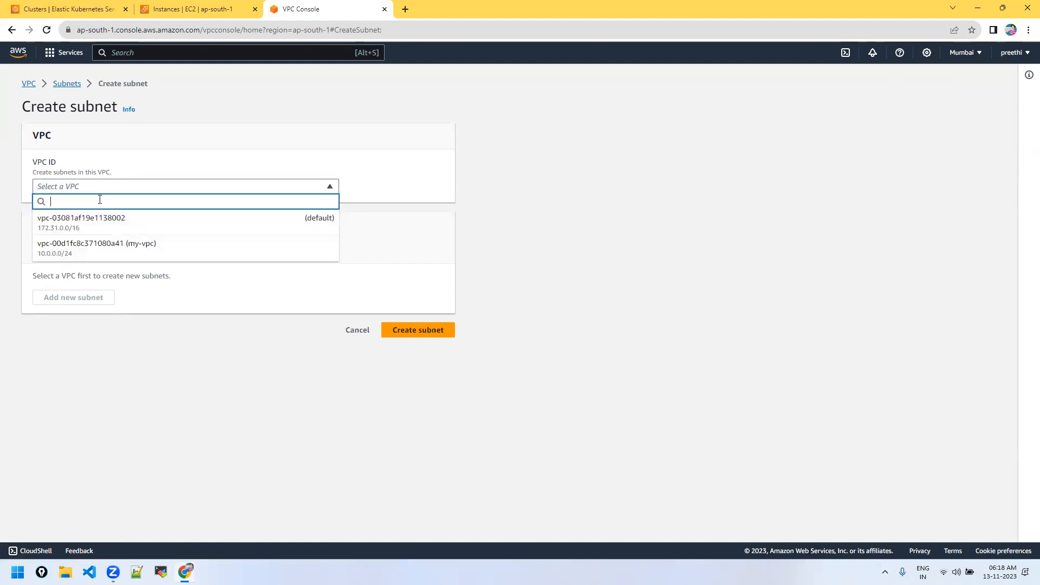
{"action": "left_click", "coordinate": [83, 251]}
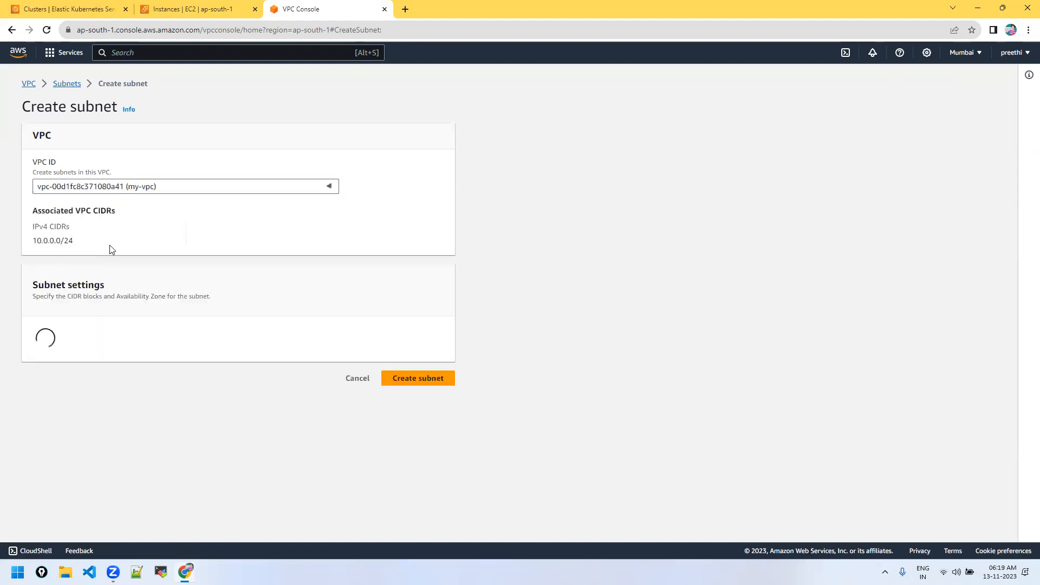
{"action": "left_click_drag", "start_coordinate": [76, 240], "coordinate": [42, 260]}
Name the subnet my-subnet-1, leaving the availability zone at No preference and the VPC CIDR block at 10.0.0.0/24
{"action": "scroll", "coordinate": [130, 308], "scroll_direction": "down", "scroll_amount": 2}
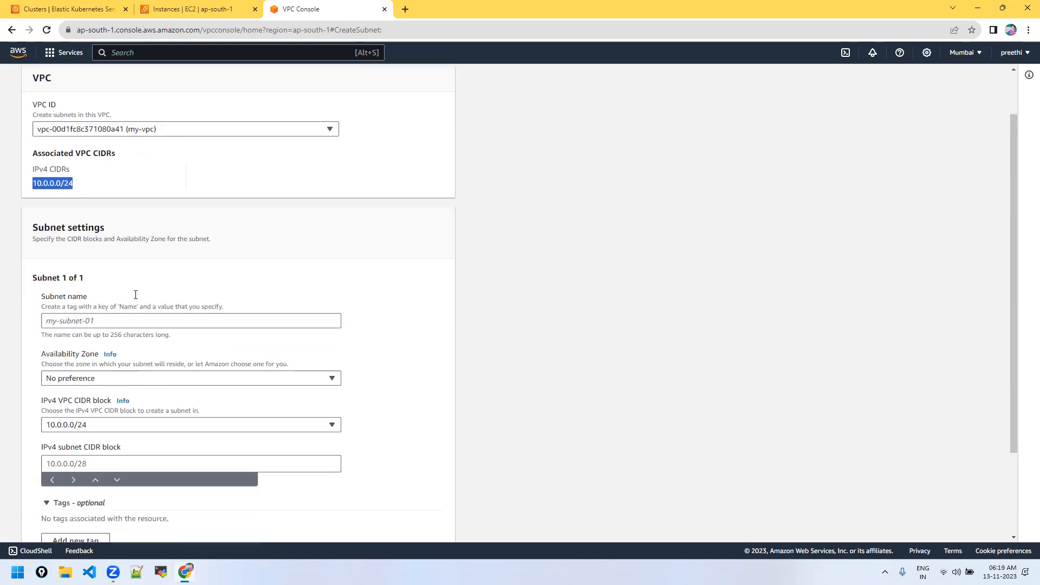
{"action": "left_click", "coordinate": [107, 271]}
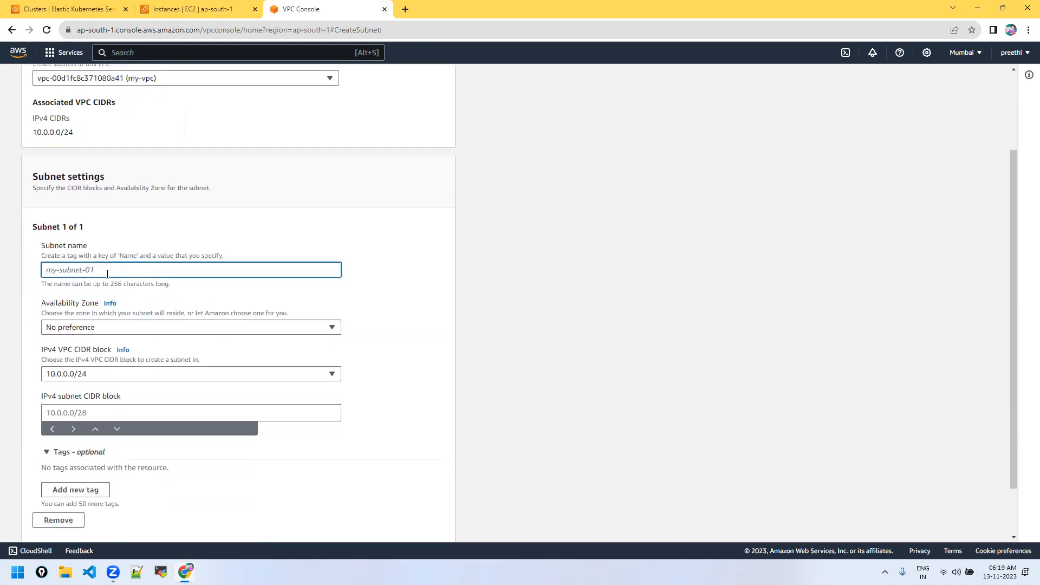
{"action": "type", "text": "my-s"}
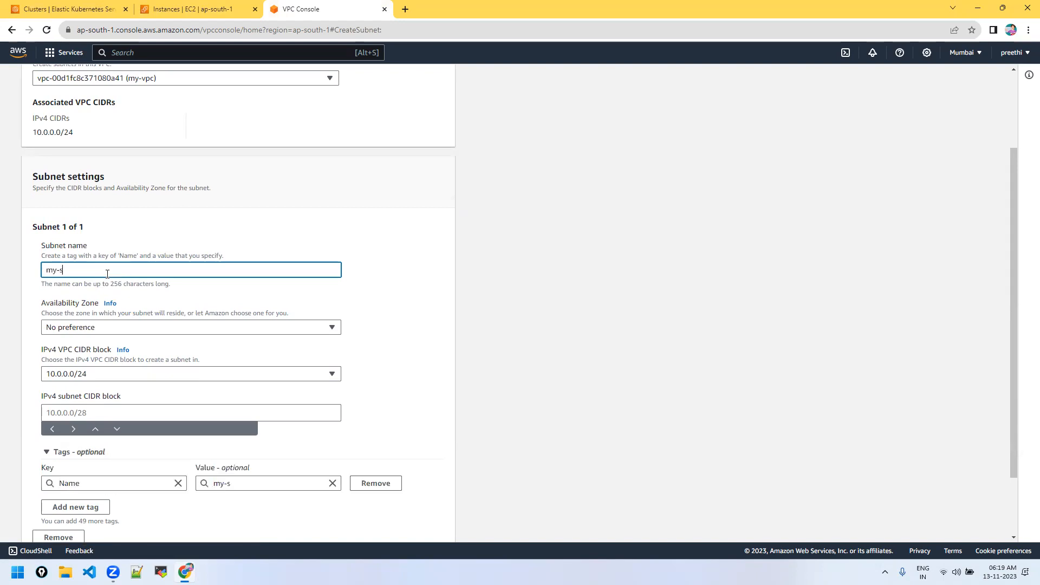
{"action": "type", "text": "ubnet-1"}
{"action": "left_click", "coordinate": [93, 329]}
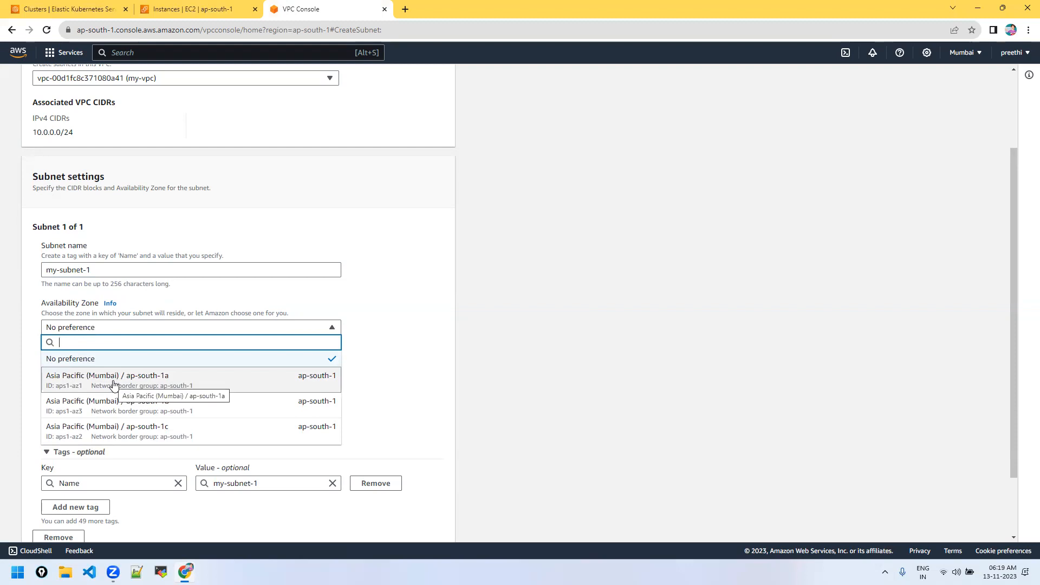
{"action": "left_click", "coordinate": [394, 366]}
{"action": "scroll", "coordinate": [128, 358], "scroll_direction": "down", "scroll_amount": 2}
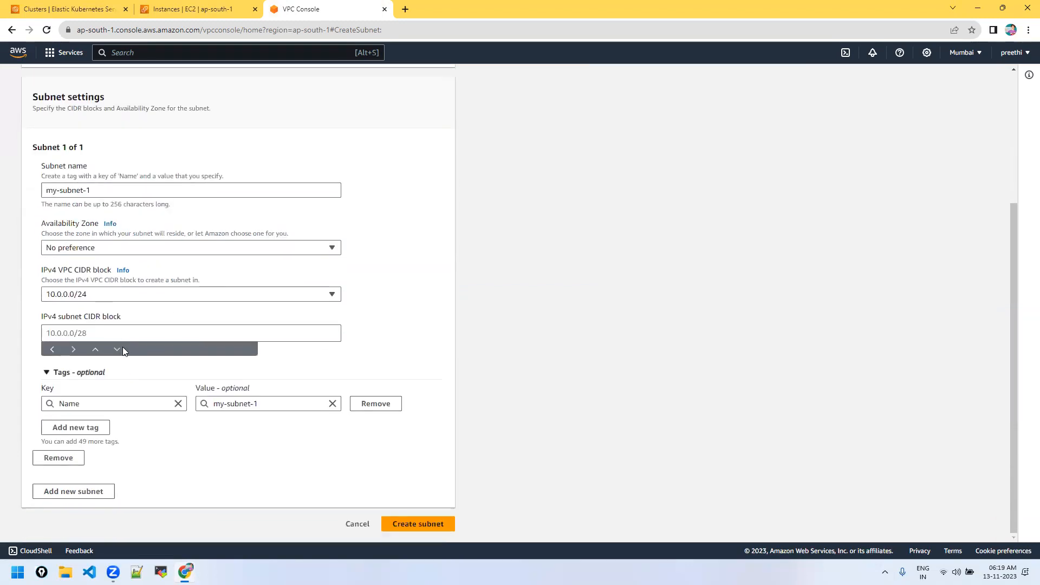
{"action": "left_click", "coordinate": [97, 297]}
{"action": "left_click", "coordinate": [97, 300]}
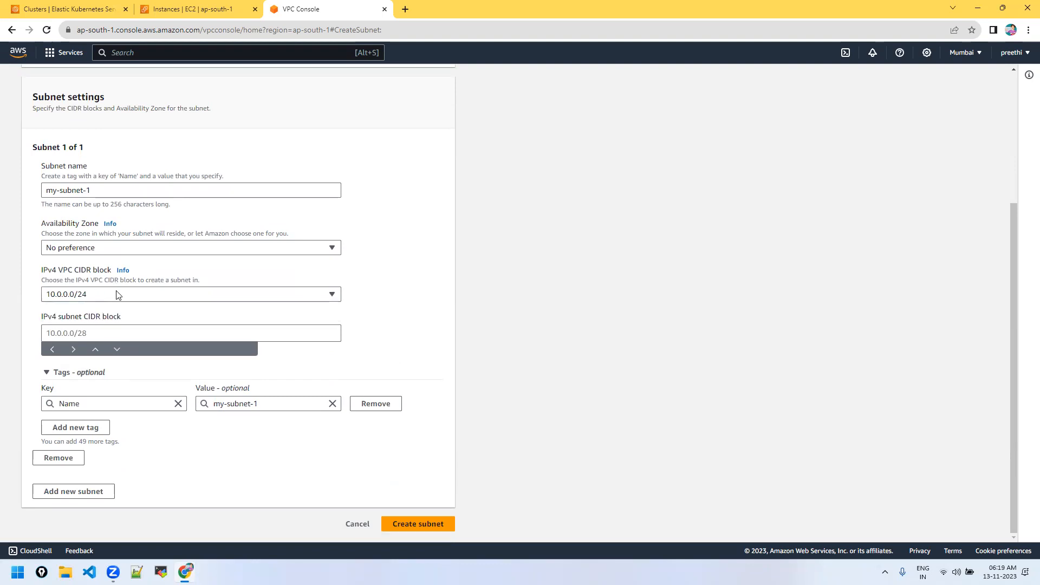
Set the IPv4 subnet CIDR block of my-subnet-1 to 10.0.0.0/28
{"action": "left_click", "coordinate": [101, 335]}
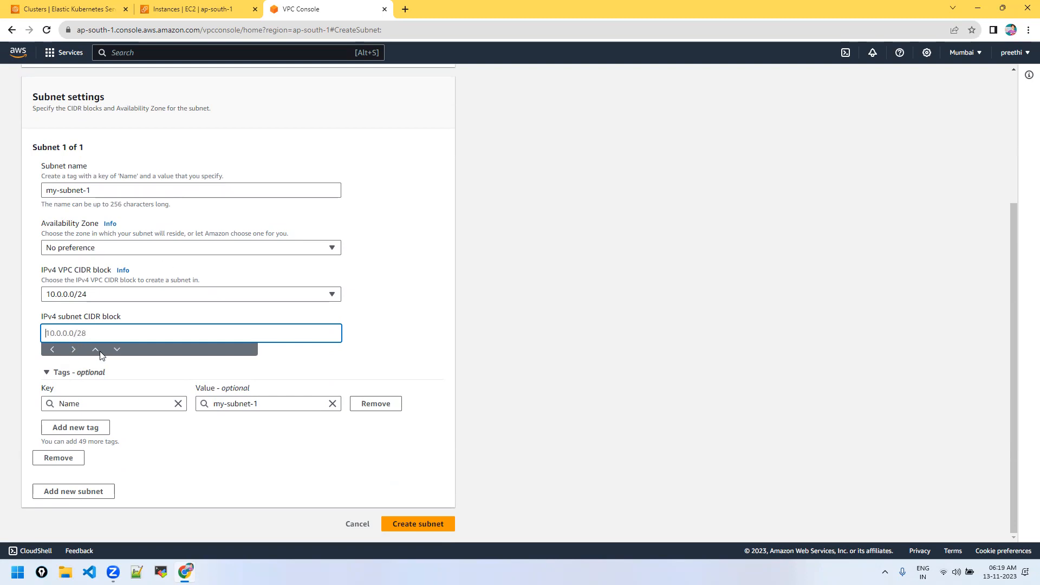
{"action": "left_click", "coordinate": [116, 351]}
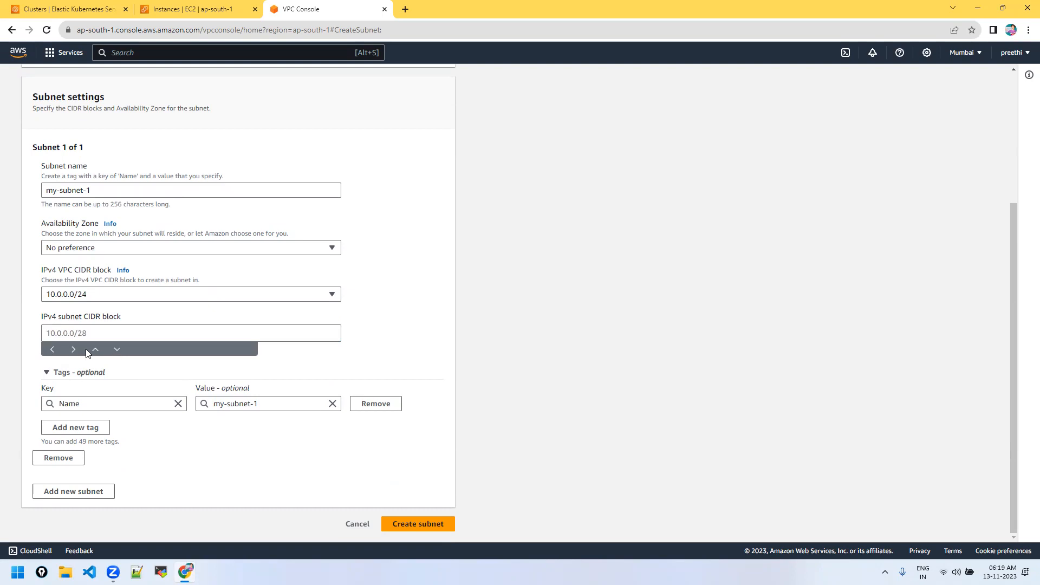
{"action": "left_click", "coordinate": [100, 335]}
{"action": "type", "text": "10.0"}
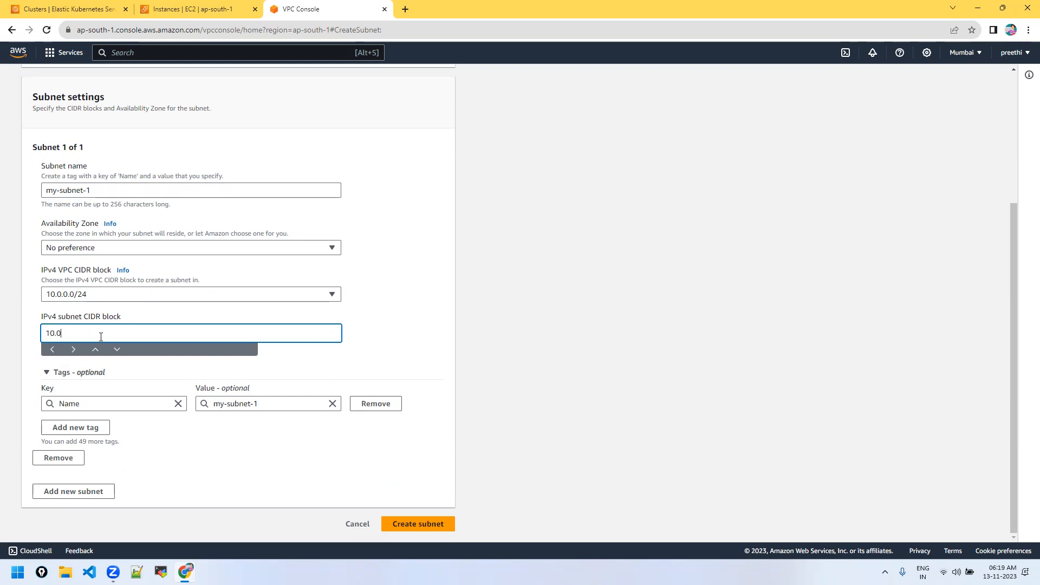
{"action": "type", "text": ".0.0/28"}
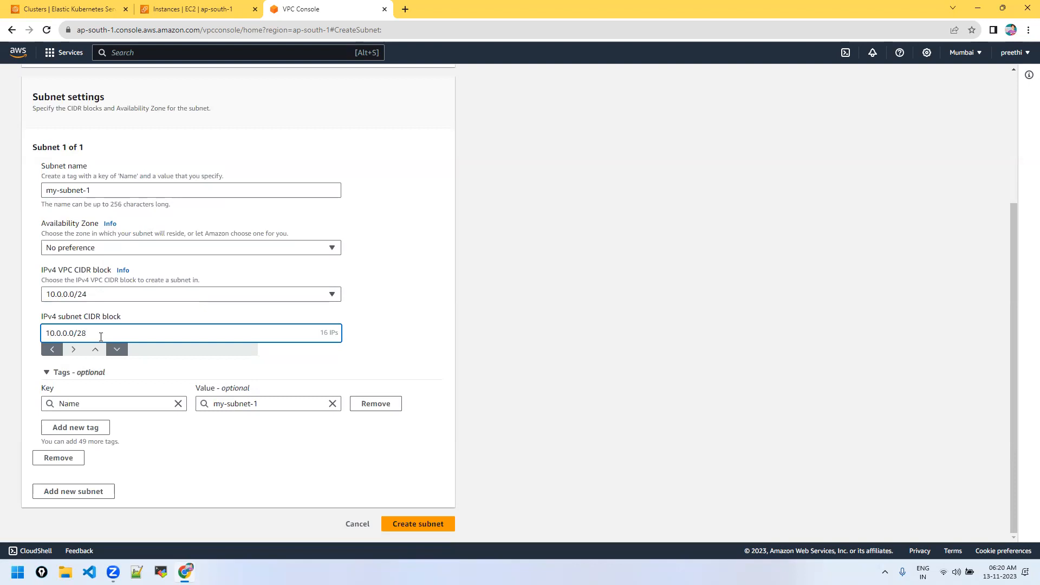
{"action": "left_click", "coordinate": [115, 354]}
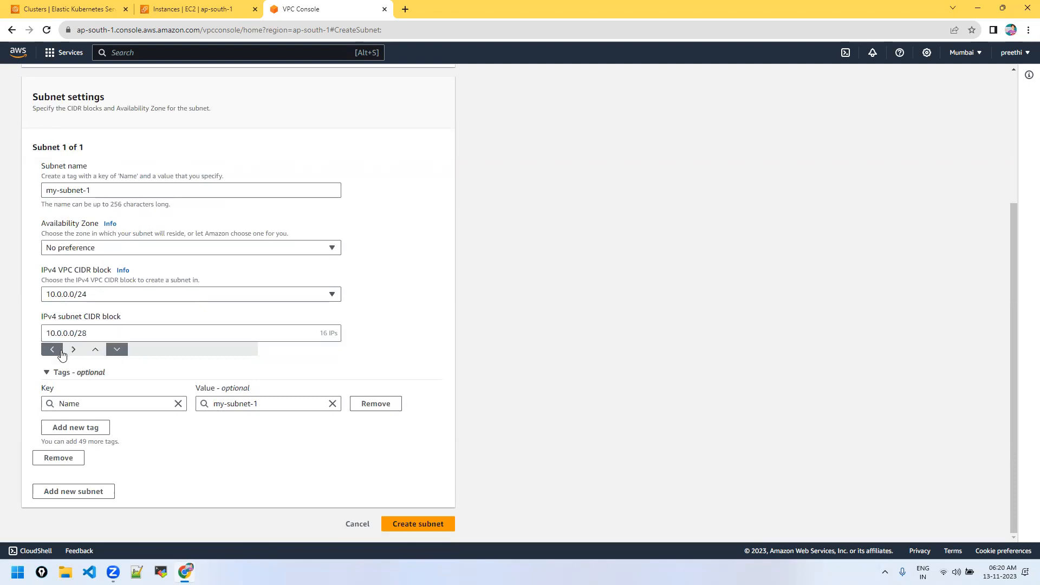
Step the IPv4 subnet CIDR block forward through the following /28 ranges and return it to 10.0.0.0/28
{"action": "left_click", "coordinate": [75, 352]}
{"action": "left_click", "coordinate": [76, 355]}
{"action": "left_click_drag", "start_coordinate": [320, 333], "coordinate": [339, 333]}
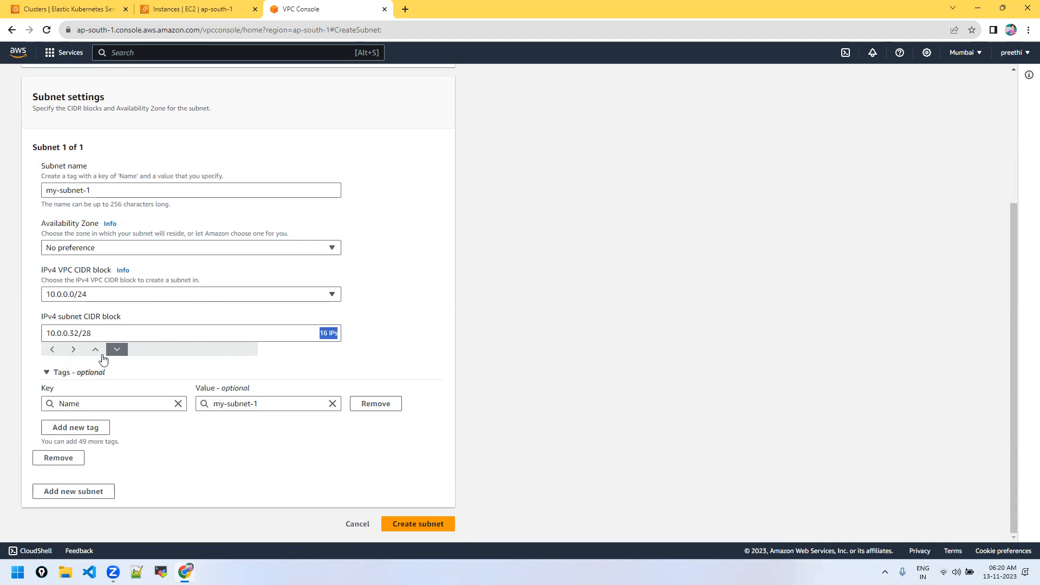
{"action": "left_click", "coordinate": [71, 351]}
{"action": "left_click", "coordinate": [71, 350]}
{"action": "left_click", "coordinate": [71, 351]}
{"action": "left_click", "coordinate": [49, 351]}
{"action": "left_click", "coordinate": [50, 351]}
{"action": "left_click", "coordinate": [50, 351]}
{"action": "left_click", "coordinate": [49, 351]}
{"action": "left_click", "coordinate": [50, 351]}
{"action": "left_click", "coordinate": [209, 334]}
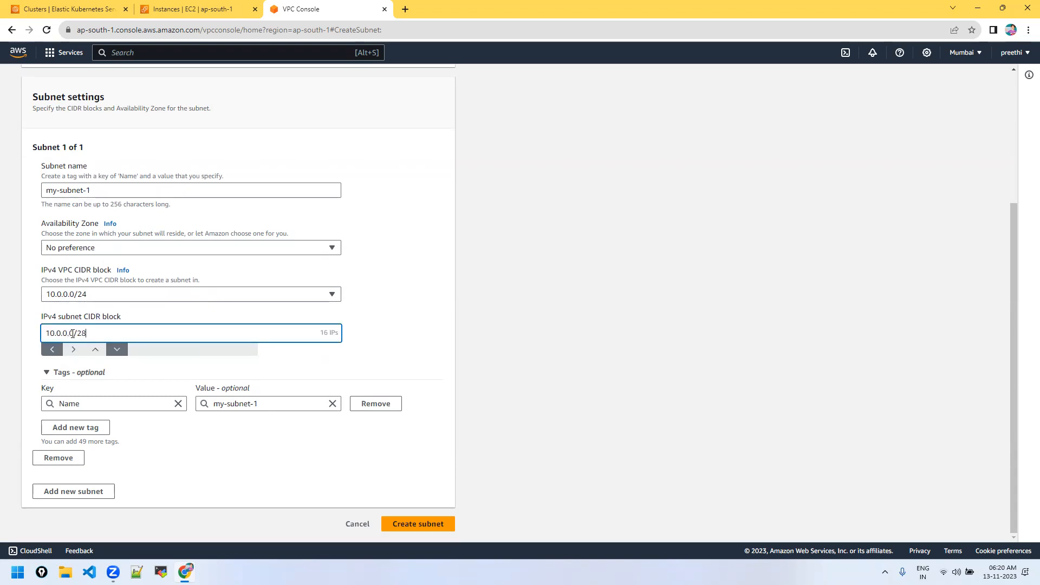
Change the IPv4 subnet CIDR block of my-subnet-1 to 10.0.0.255/24
{"action": "double_click", "coordinate": [74, 333]}
{"action": "double_click", "coordinate": [63, 333]}
{"action": "double_click", "coordinate": [70, 332]}
{"action": "type", "text": "255"}
{"action": "left_click", "coordinate": [110, 329]}
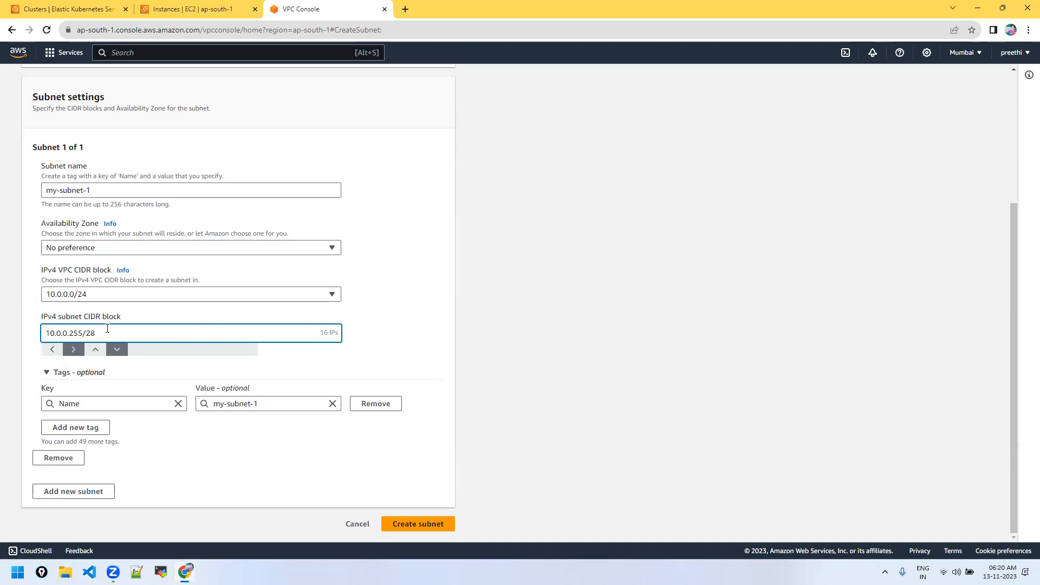
{"action": "key", "text": "BackSpace"}
{"action": "key", "text": "BackSpace"}
{"action": "type", "text": "24"}
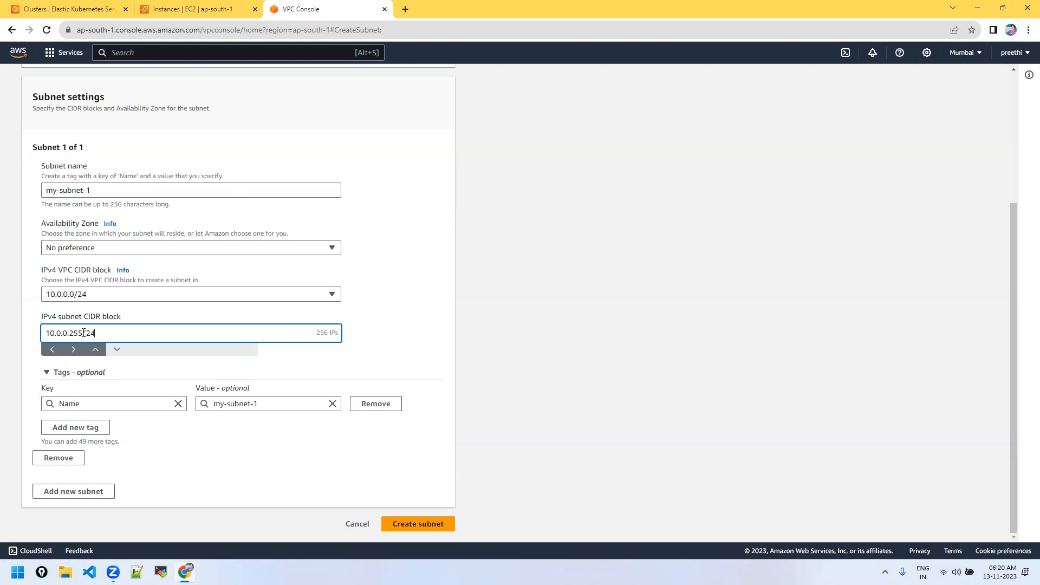
Set the IPv4 subnet CIDR block back to a zero host part, as 10.0.0.0/24
{"action": "key", "text": "Left"}
{"action": "key", "text": "Left"}
{"action": "key", "text": "Left"}
{"action": "key", "text": "BackSpace"}
{"action": "key", "text": "BackSpace"}
{"action": "key", "text": "BackSpace"}
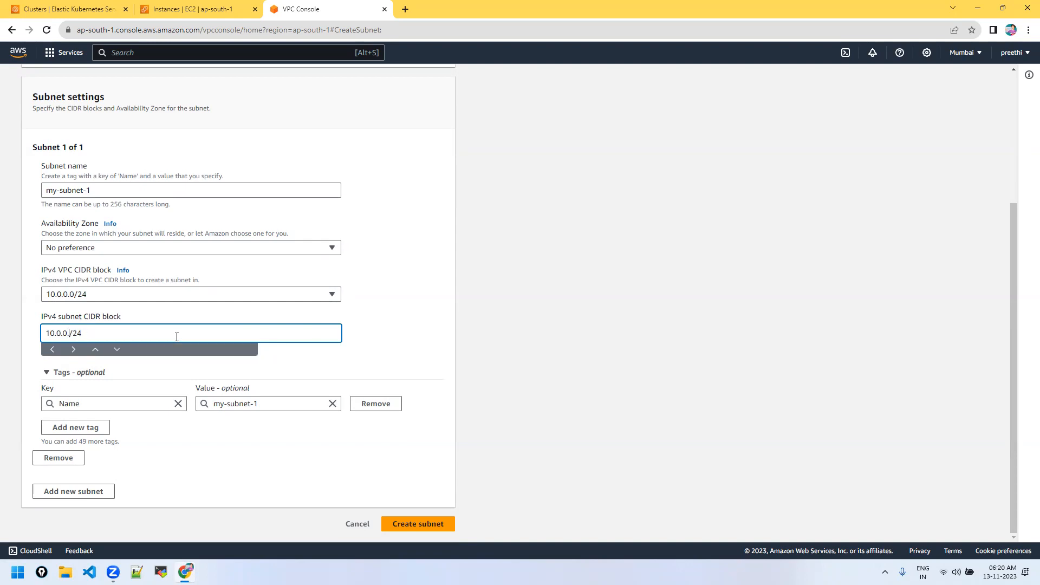
{"action": "type", "text": "0."}
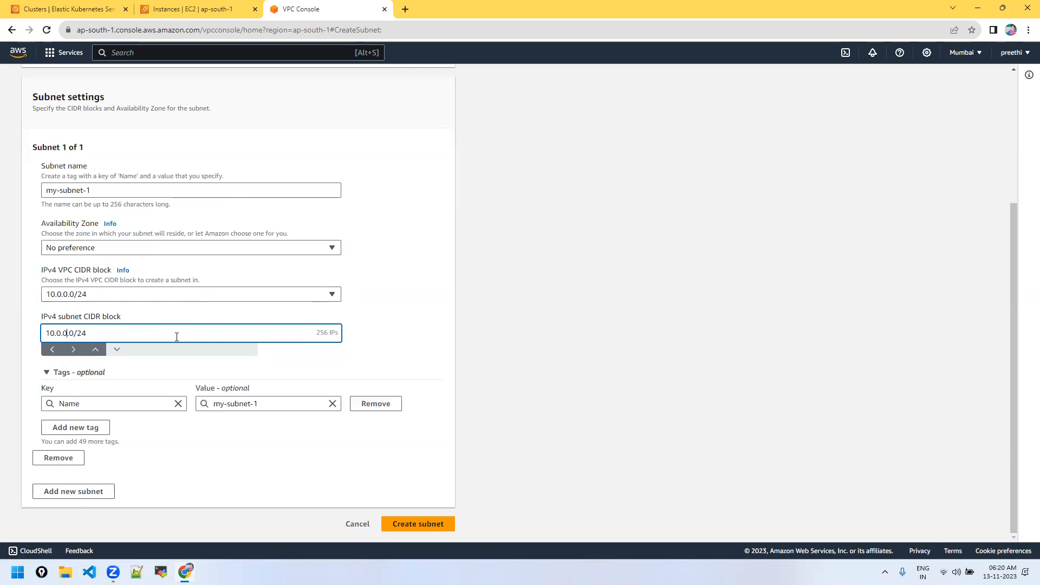
Try 10.0.255.0/24 as the IPv4 subnet CIDR block, and restore the third octet to 0
{"action": "key", "text": "Left"}
{"action": "key", "text": "Left"}
{"action": "key", "text": "BackSpace"}
{"action": "type", "text": "255"}
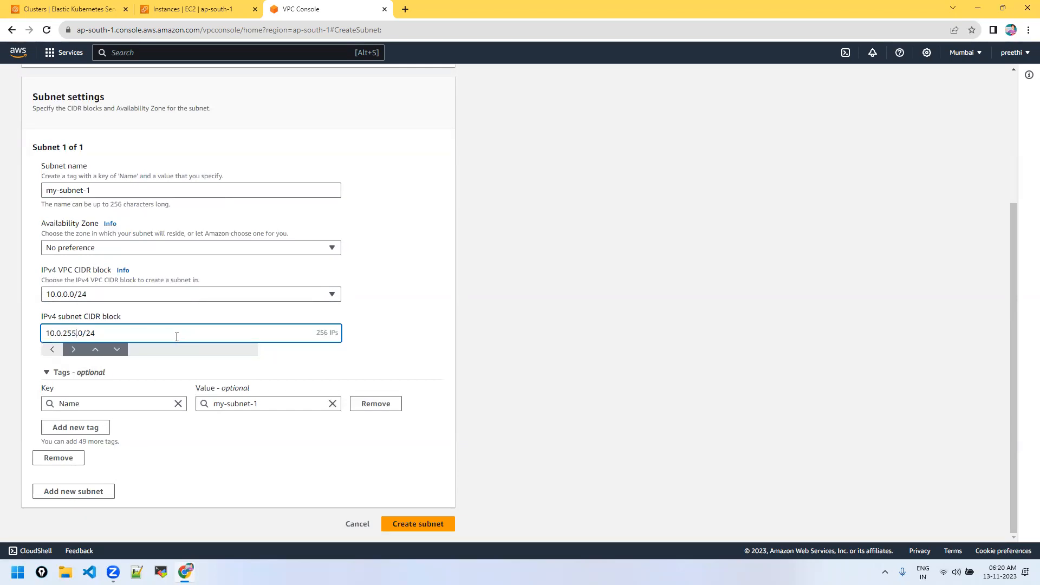
{"action": "key", "text": "BackSpace"}
{"action": "key", "text": "BackSpace"}
{"action": "key", "text": "BackSpace"}
{"action": "key", "text": "BackSpace"}
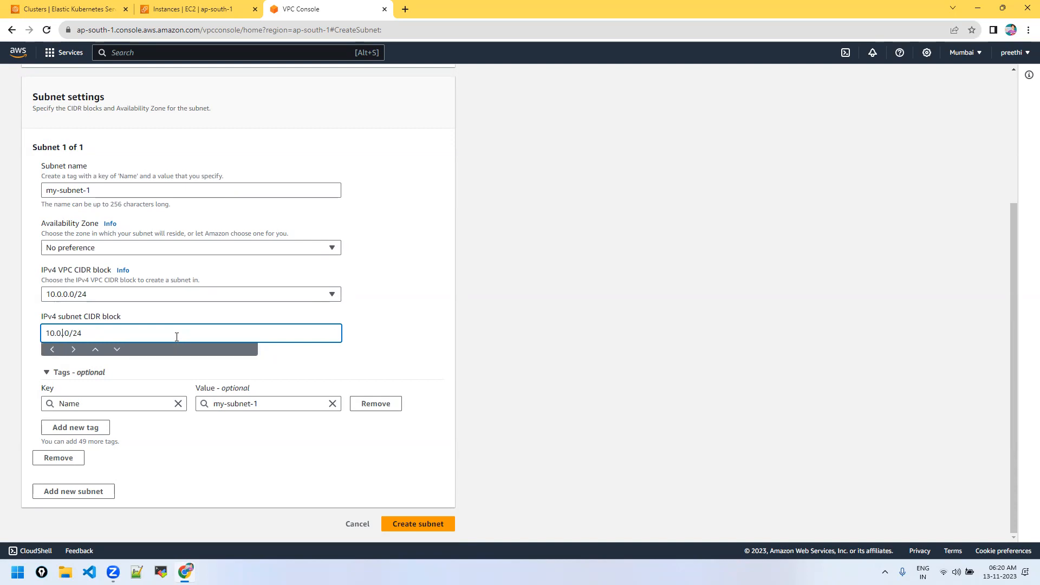
{"action": "type", "text": "0."}
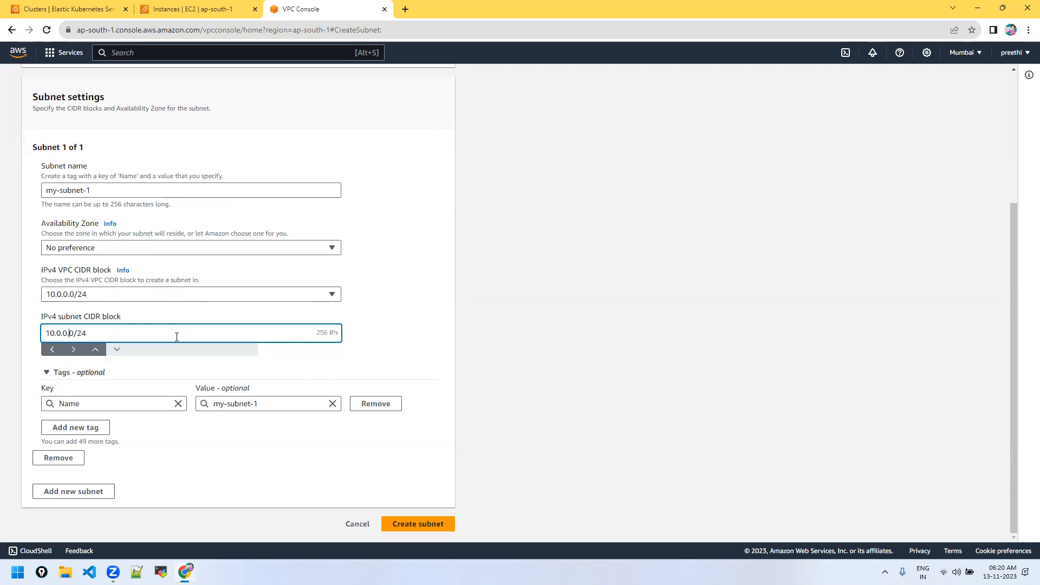
Change the last two octets of the IPv4 subnet CIDR block so that it reads 10.0.10.255/24
{"action": "key", "text": "BackSpace"}
{"action": "type", "text": ".0"}
{"action": "key", "text": "BackSpace"}
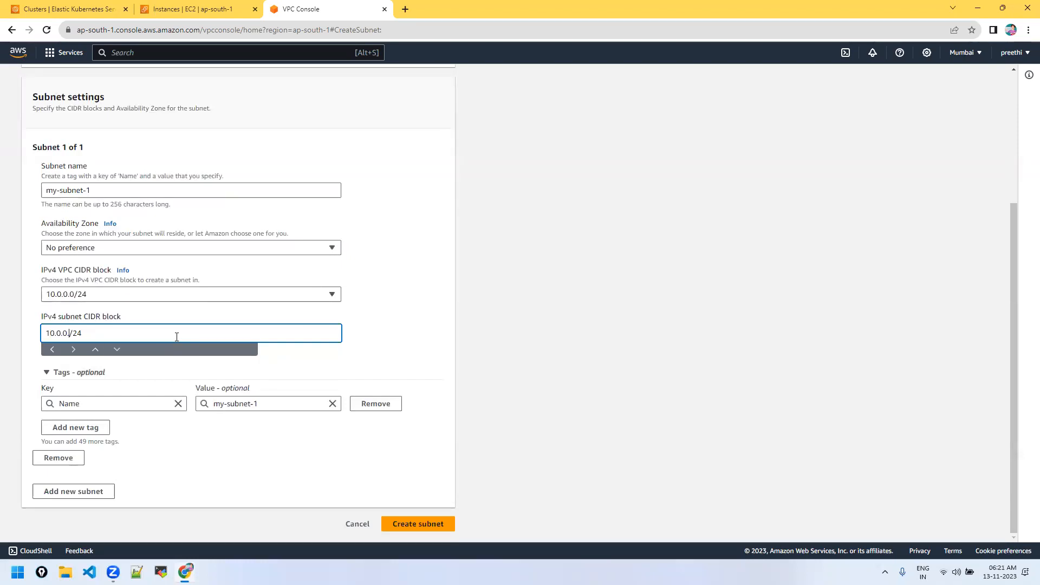
{"action": "type", "text": "255"}
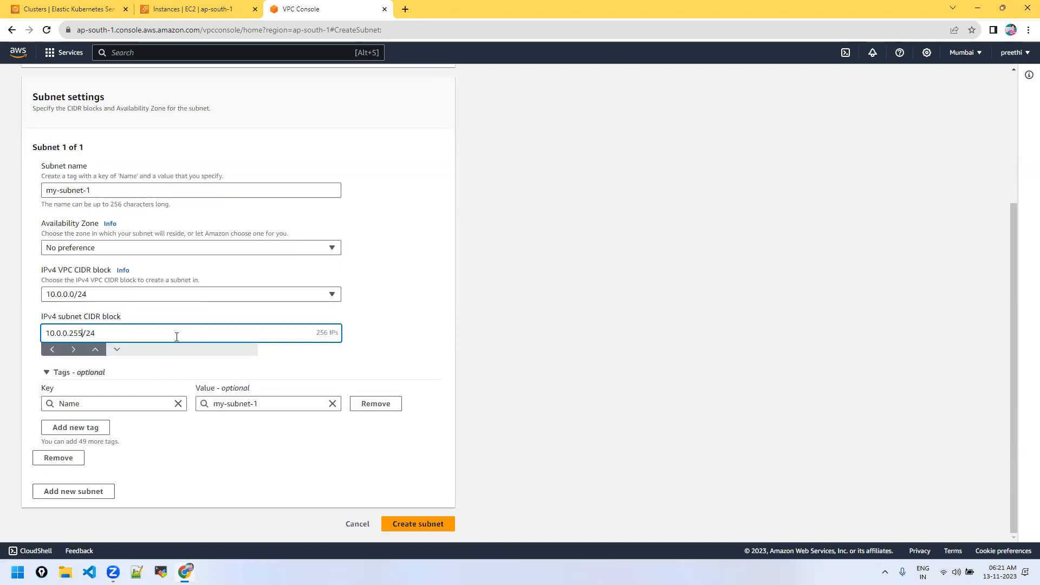
{"action": "key", "text": "Left"}
{"action": "key", "text": "Left"}
{"action": "type", "text": "1"}
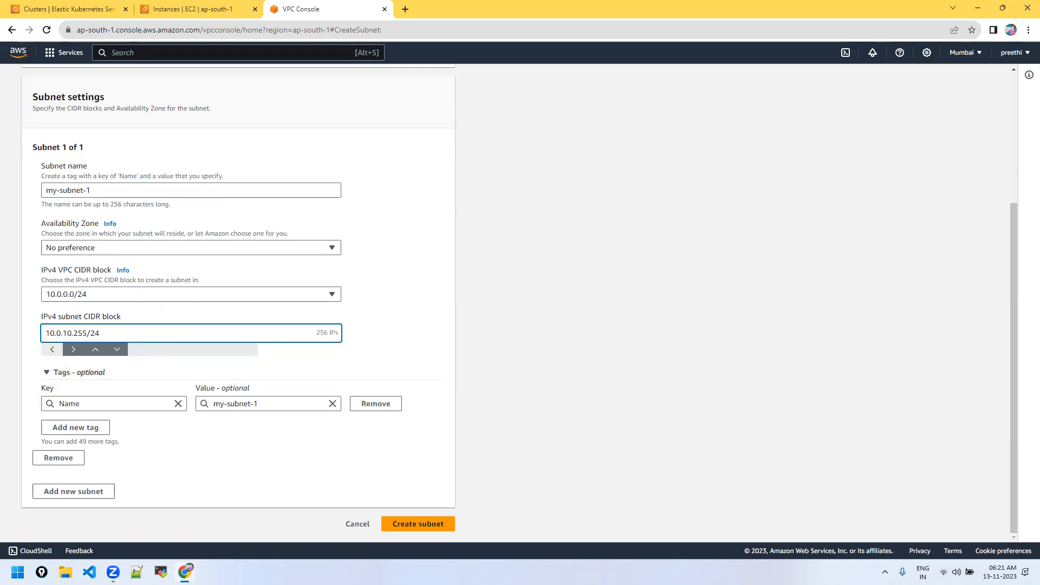
Search the web in a new browser tab for a CIDR range calculator and open the IPAddressGuide CIDR to IPv4 tool
{"action": "left_click", "coordinate": [405, 9]}
{"action": "type", "text": "cidr range claculator"}
{"action": "key", "text": "Return"}
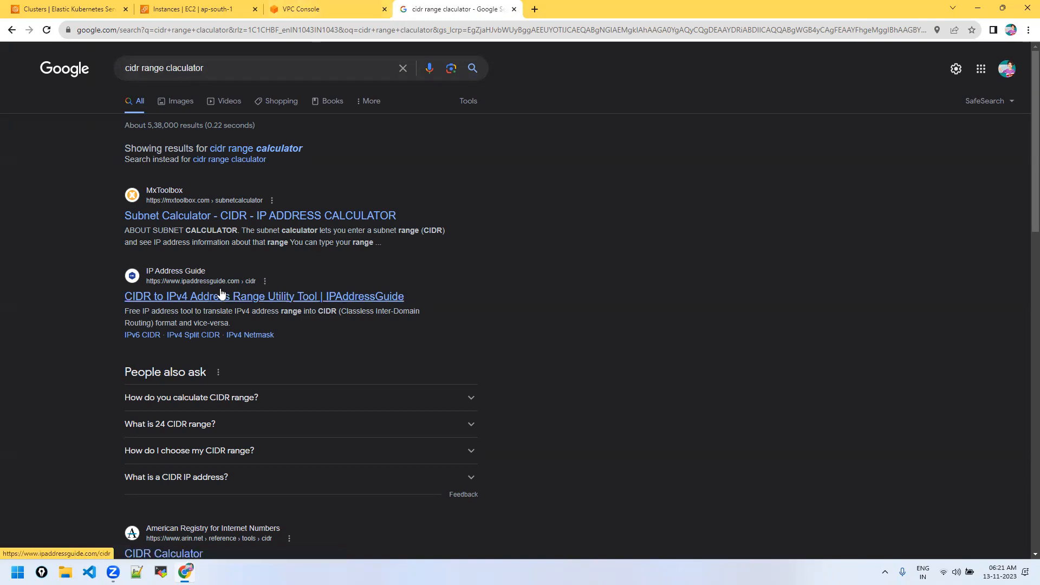
{"action": "scroll", "coordinate": [267, 307], "scroll_direction": "down", "scroll_amount": 2}
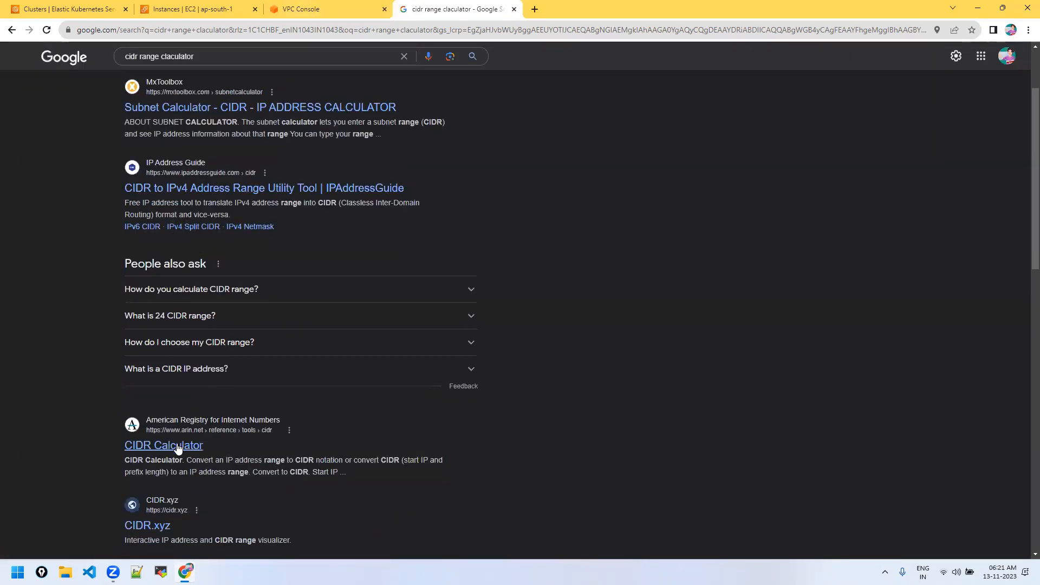
{"action": "left_click", "coordinate": [216, 191]}
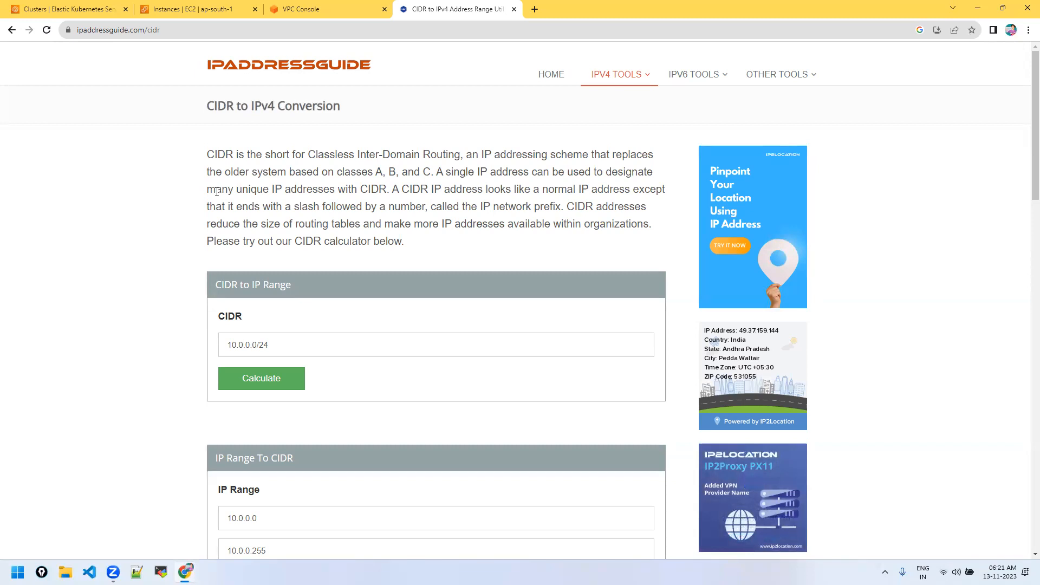
Switch back to the VPC console and set the IPv4 subnet CIDR block of my-subnet-1 to 10.0.0.0/25
{"action": "left_click", "coordinate": [324, 8]}
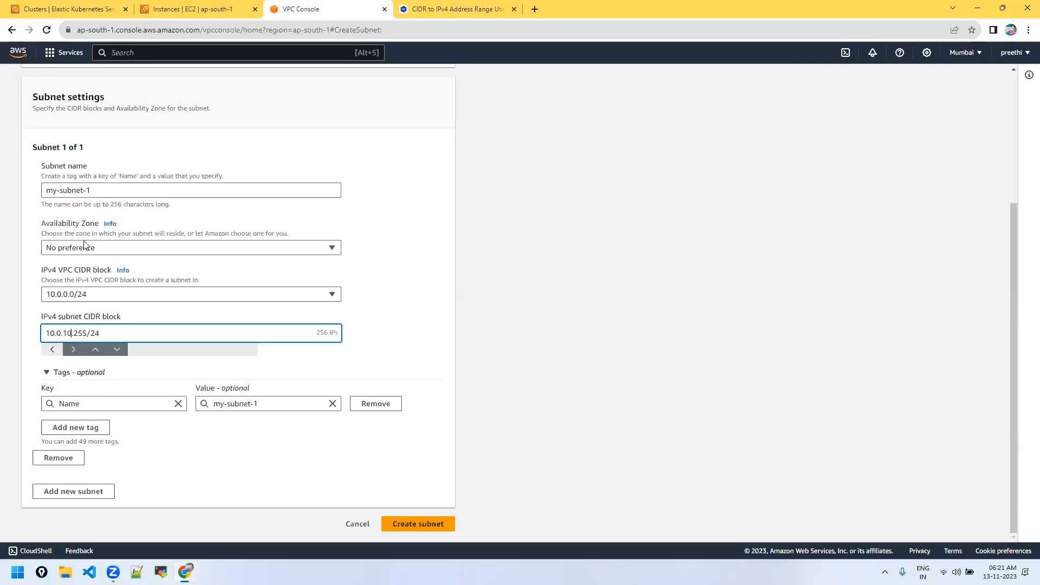
{"action": "double_click", "coordinate": [87, 332]}
{"action": "type", "text": "128"}
{"action": "key", "text": "Left"}
{"action": "key", "text": "Left"}
{"action": "key", "text": "Left"}
{"action": "key", "text": "Left"}
{"action": "key", "text": "Left"}
{"action": "key", "text": "BackSpace"}
{"action": "key", "text": "BackSpace"}
{"action": "type", "text": "5"}
{"action": "left_click", "coordinate": [82, 332]}
{"action": "key", "text": "BackSpace"}
{"action": "key", "text": "BackSpace"}
{"action": "key", "text": "BackSpace"}
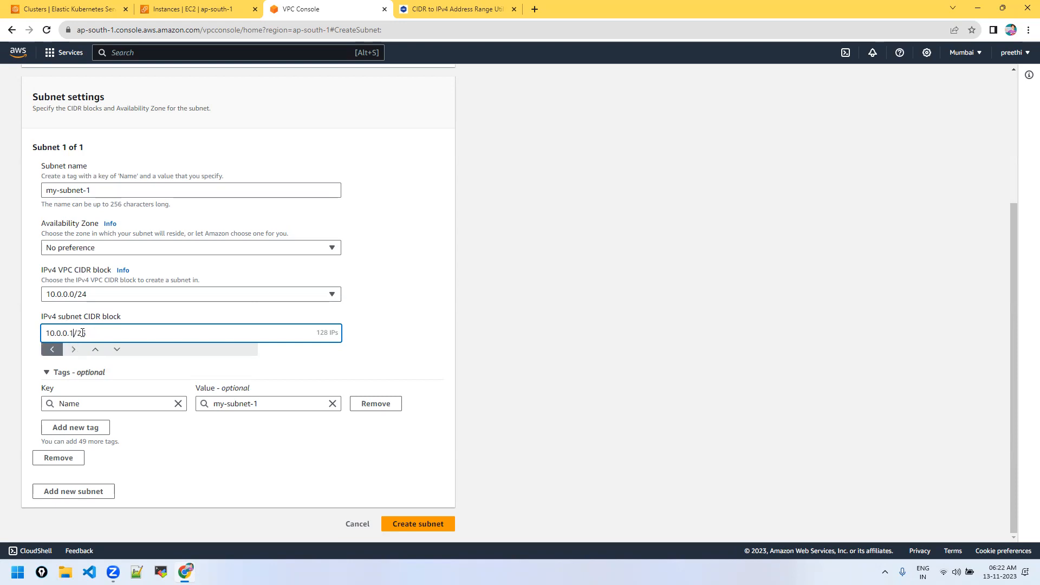
{"action": "type", "text": "0"}
Switch to the IPAddressGuide calculator, calculate the IP range for 10.0.0.0/24 and examine its CIDR range and total hosts
{"action": "left_click", "coordinate": [493, 7]}
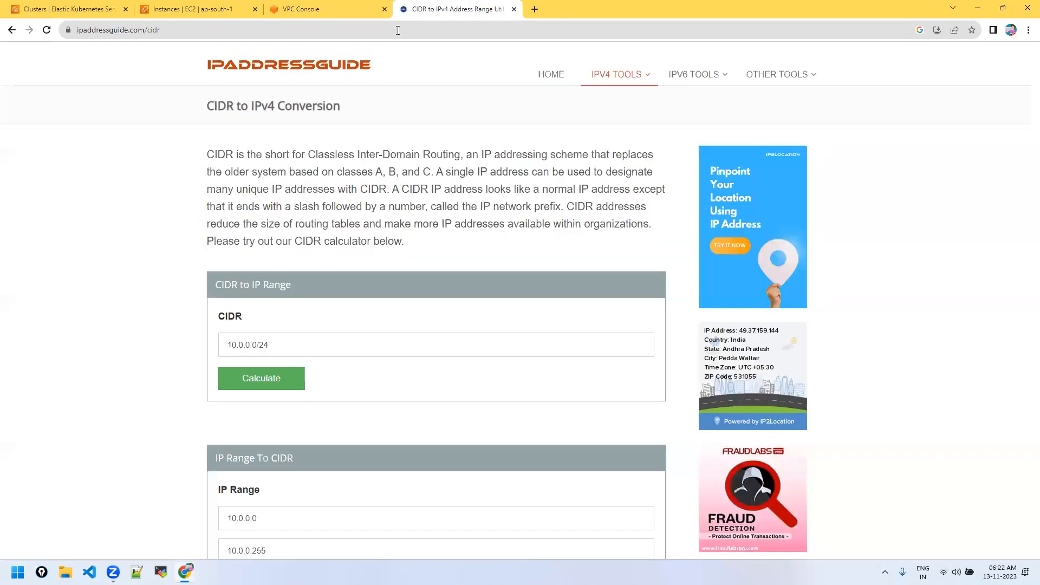
{"action": "scroll", "coordinate": [293, 373], "scroll_direction": "down", "scroll_amount": 3}
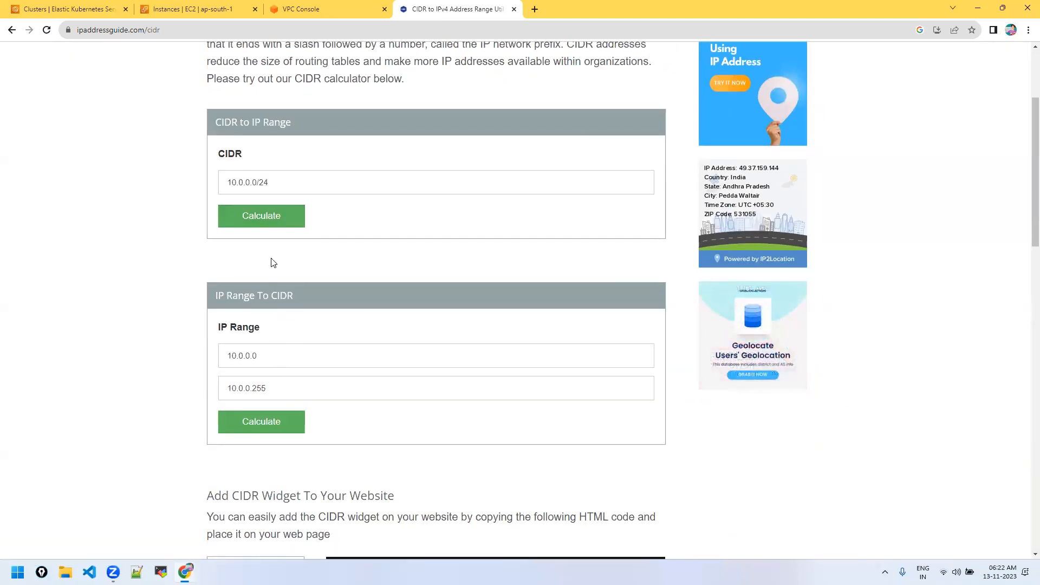
{"action": "left_click", "coordinate": [269, 224]}
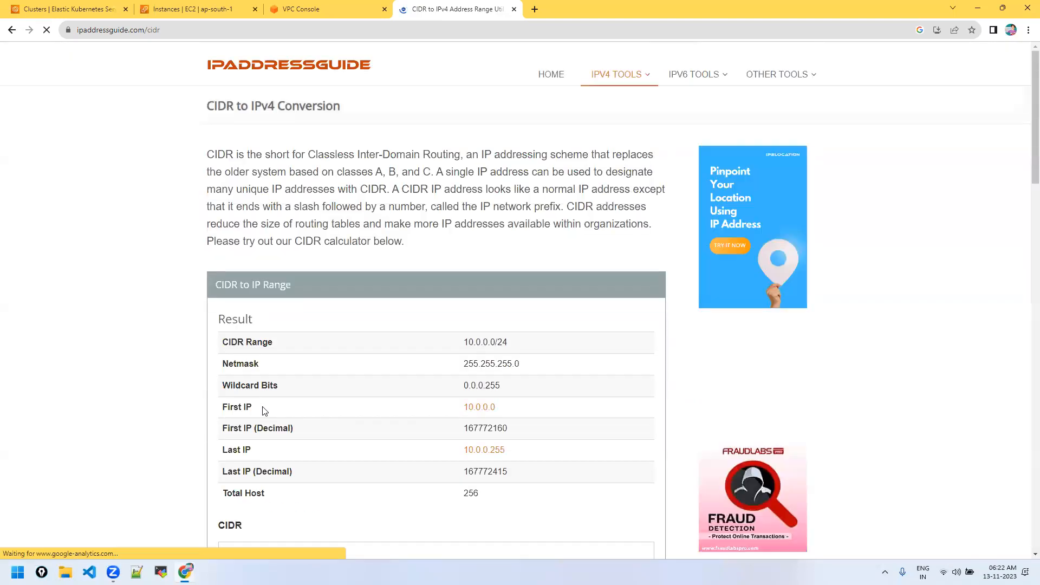
{"action": "scroll", "coordinate": [376, 378], "scroll_direction": "down", "scroll_amount": 4}
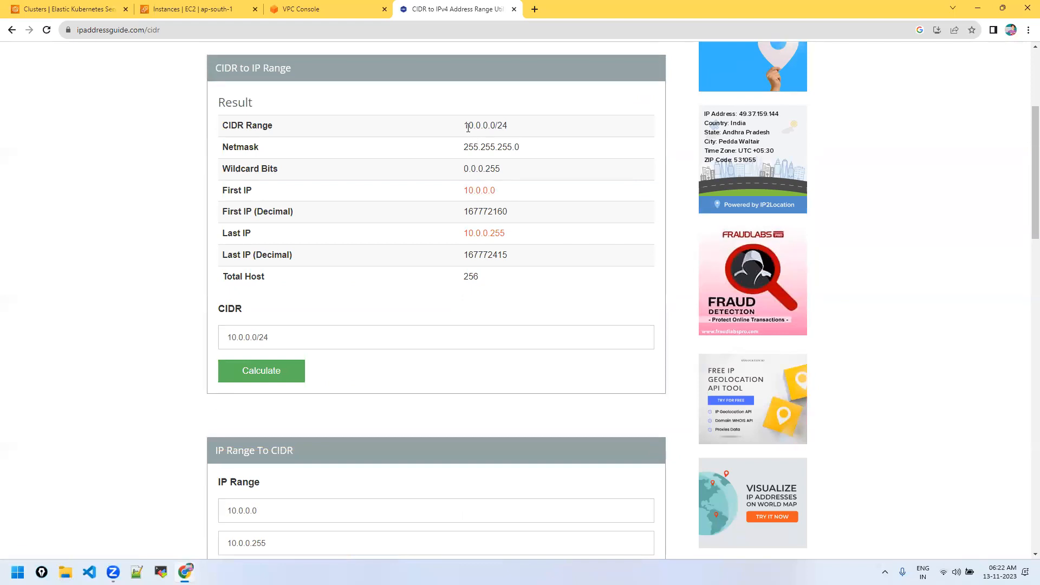
{"action": "left_click_drag", "start_coordinate": [464, 126], "coordinate": [524, 124]}
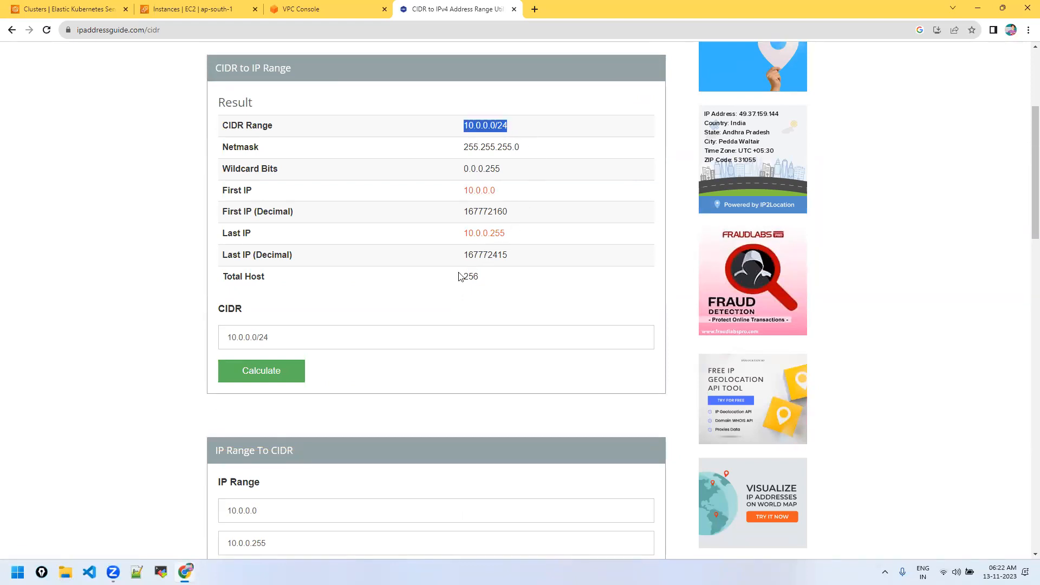
{"action": "left_click", "coordinate": [498, 278]}
{"action": "left_click_drag", "start_coordinate": [499, 279], "coordinate": [462, 278]}
{"action": "scroll", "coordinate": [433, 325], "scroll_direction": "down", "scroll_amount": 3}
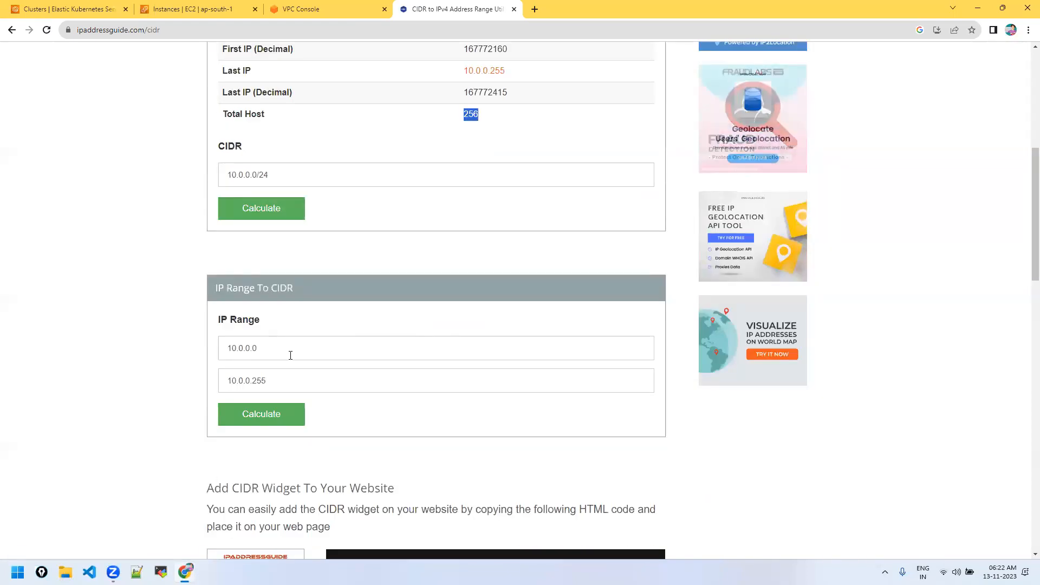
{"action": "scroll", "coordinate": [284, 345], "scroll_direction": "up", "scroll_amount": 3}
{"action": "scroll", "coordinate": [284, 347], "scroll_direction": "down", "scroll_amount": 4}
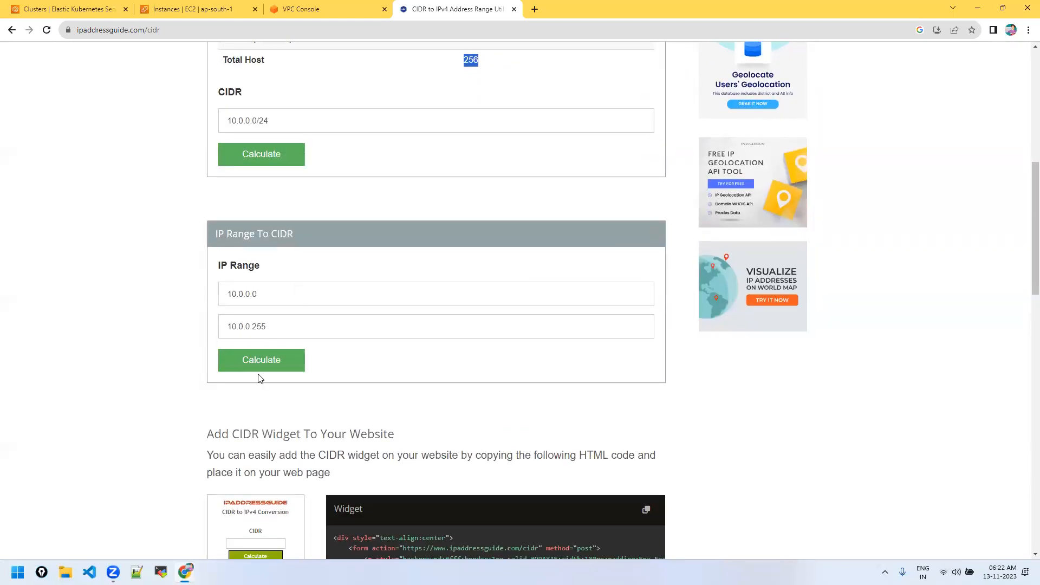
{"action": "scroll", "coordinate": [265, 352], "scroll_direction": "up", "scroll_amount": 4}
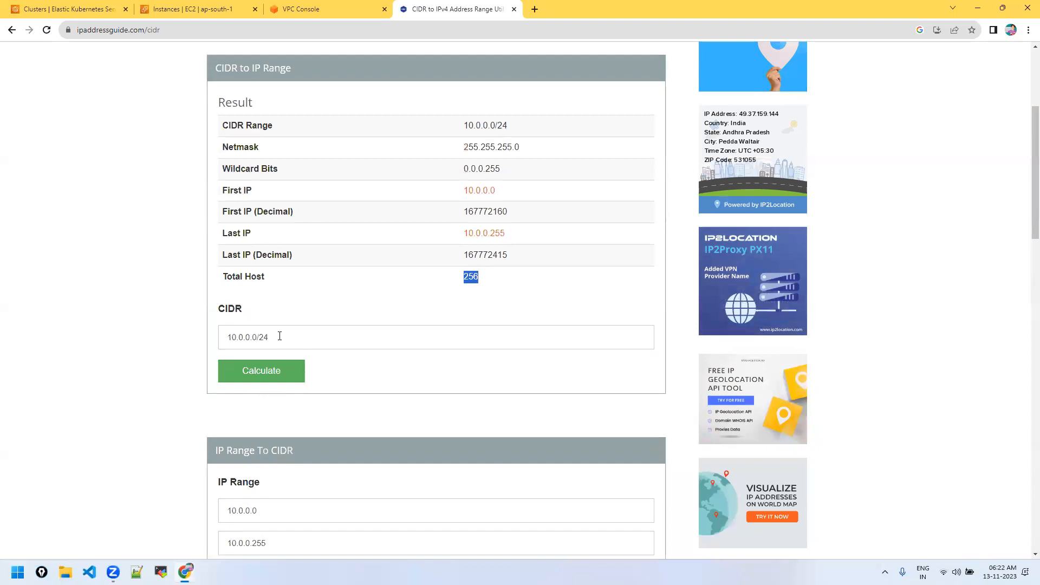
Calculate the IP range for the CIDR 10.0.0.128/25 and examine its first IP, last IP and total hosts
{"action": "double_click", "coordinate": [254, 336]}
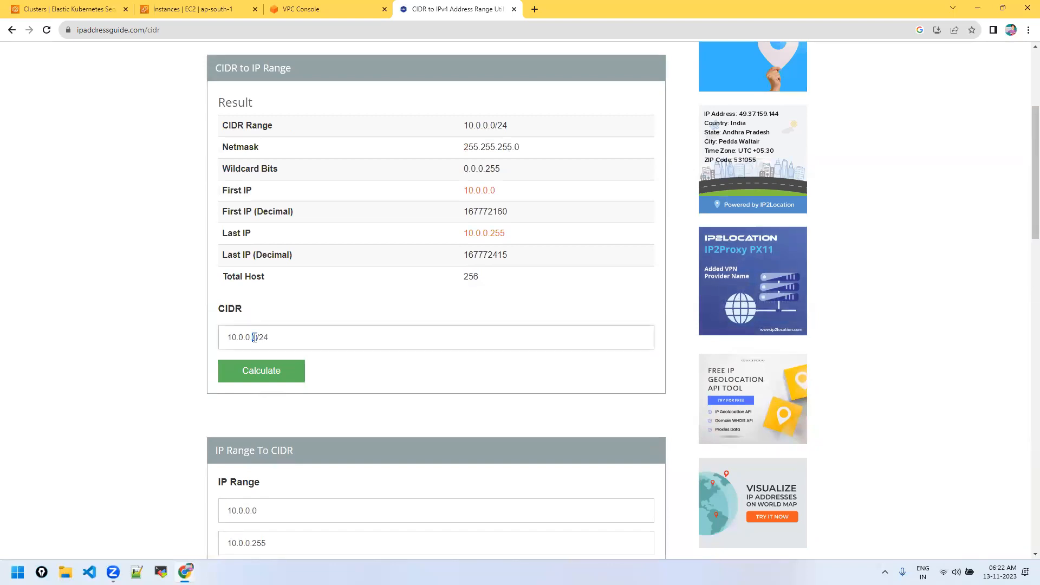
{"action": "type", "text": "128"}
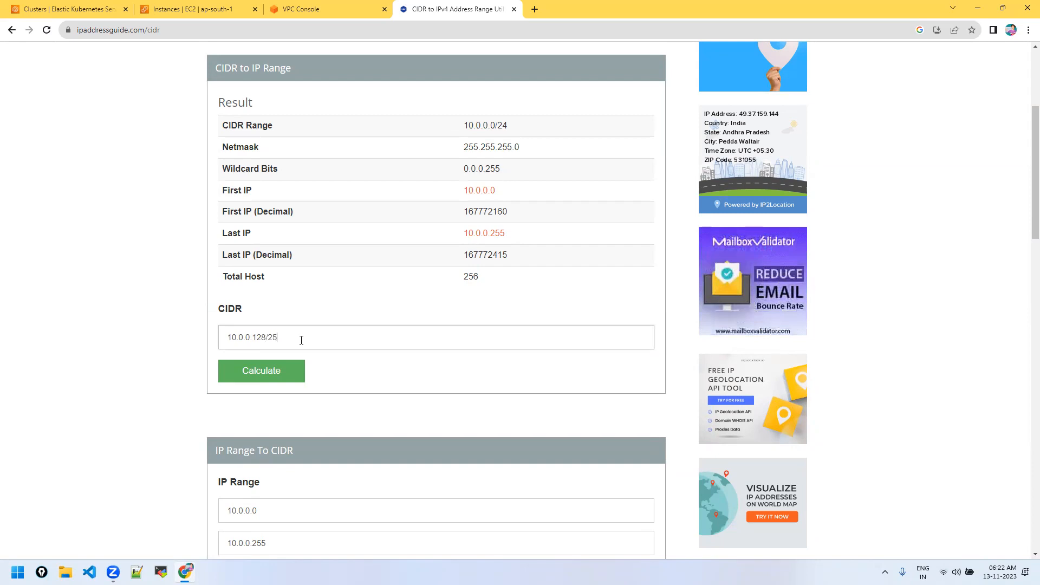
{"action": "left_click", "coordinate": [296, 372]}
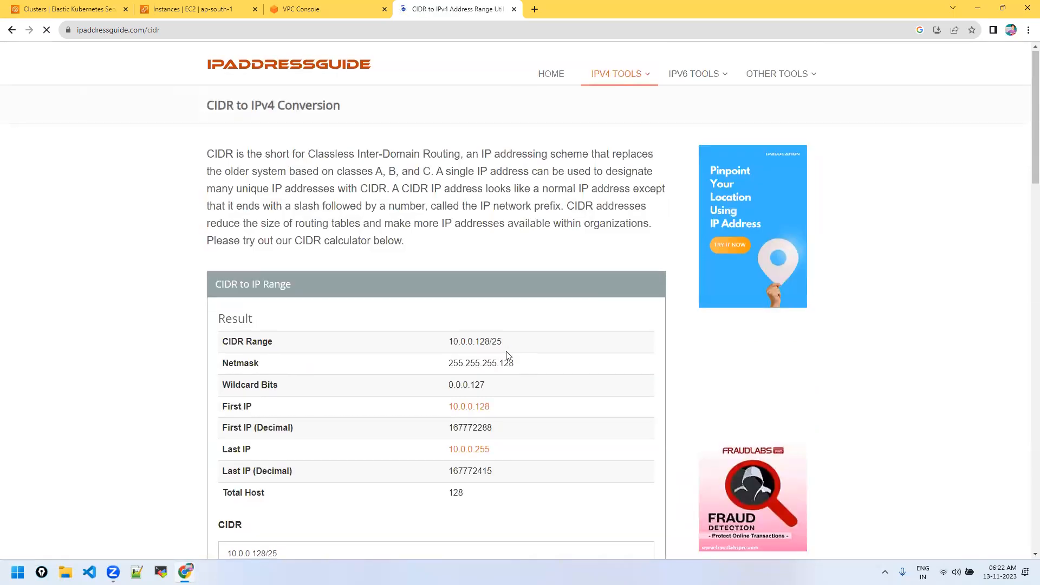
{"action": "scroll", "coordinate": [469, 204], "scroll_direction": "down", "scroll_amount": 4}
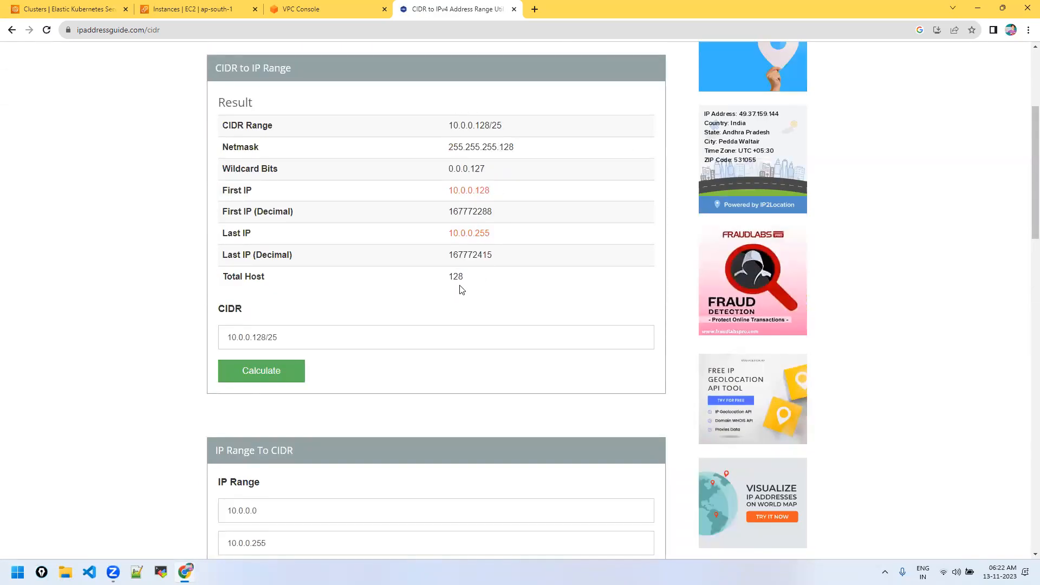
{"action": "scroll", "coordinate": [269, 449], "scroll_direction": "down", "scroll_amount": 3}
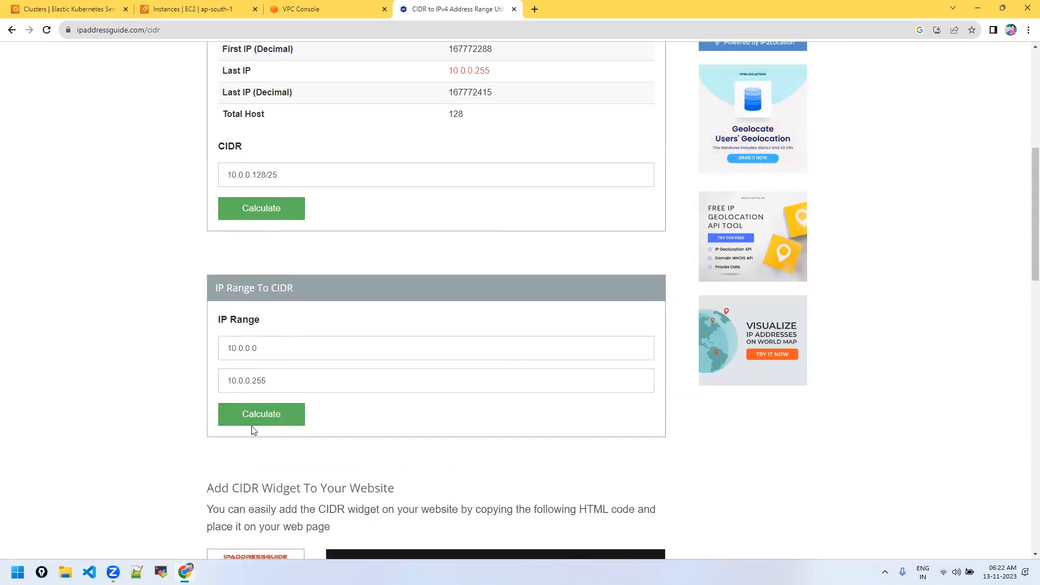
{"action": "left_click_drag", "start_coordinate": [161, 33], "coordinate": [73, 33]}
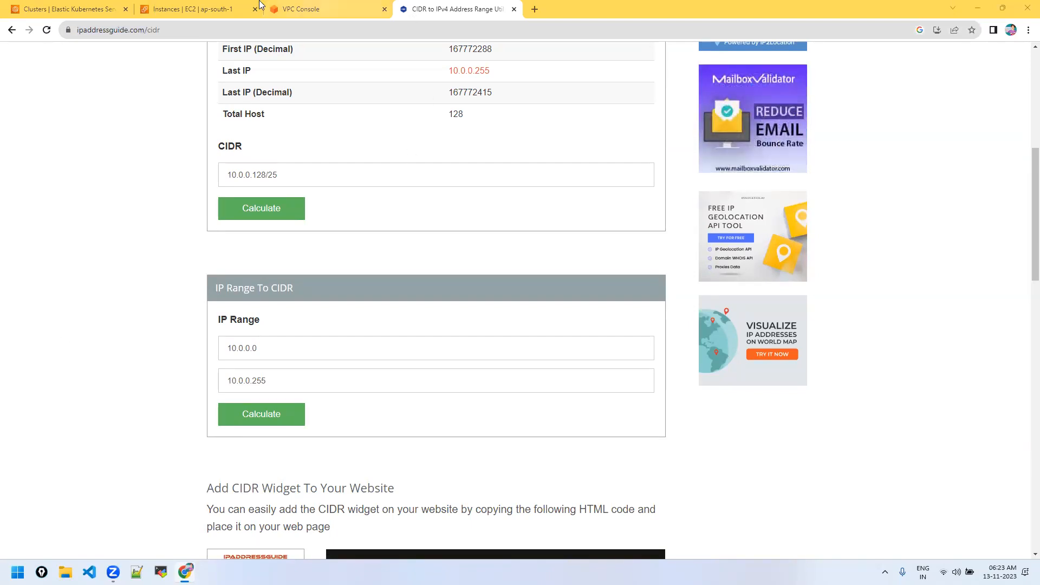
Return to the VPC console, create my-subnet-1, and clear the Subnet ID filter from the subnet list
{"action": "left_click", "coordinate": [277, 8]}
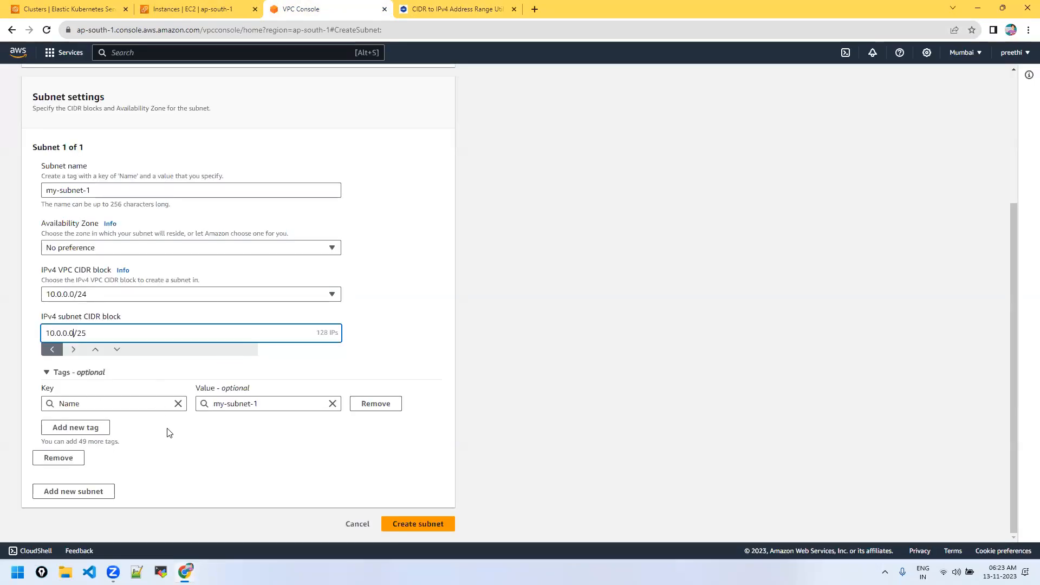
{"action": "left_click", "coordinate": [409, 521]}
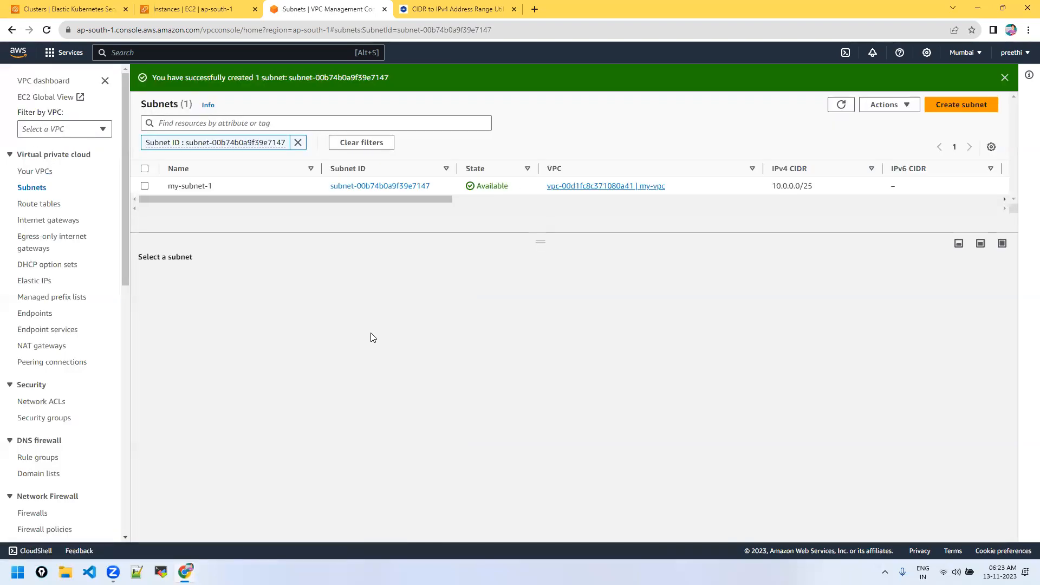
{"action": "left_click", "coordinate": [297, 143]}
Start creating a second subnet in the VPC my-vpc and bring up its subnet settings
{"action": "left_click", "coordinate": [958, 105]}
{"action": "left_click", "coordinate": [144, 190]}
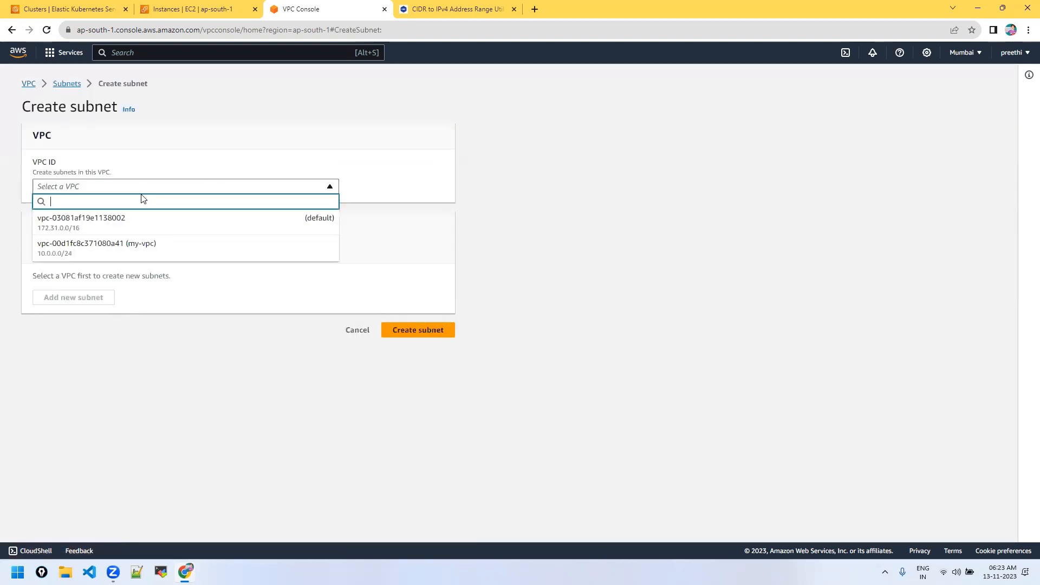
{"action": "left_click", "coordinate": [119, 246]}
{"action": "scroll", "coordinate": [91, 330], "scroll_direction": "down", "scroll_amount": 3}
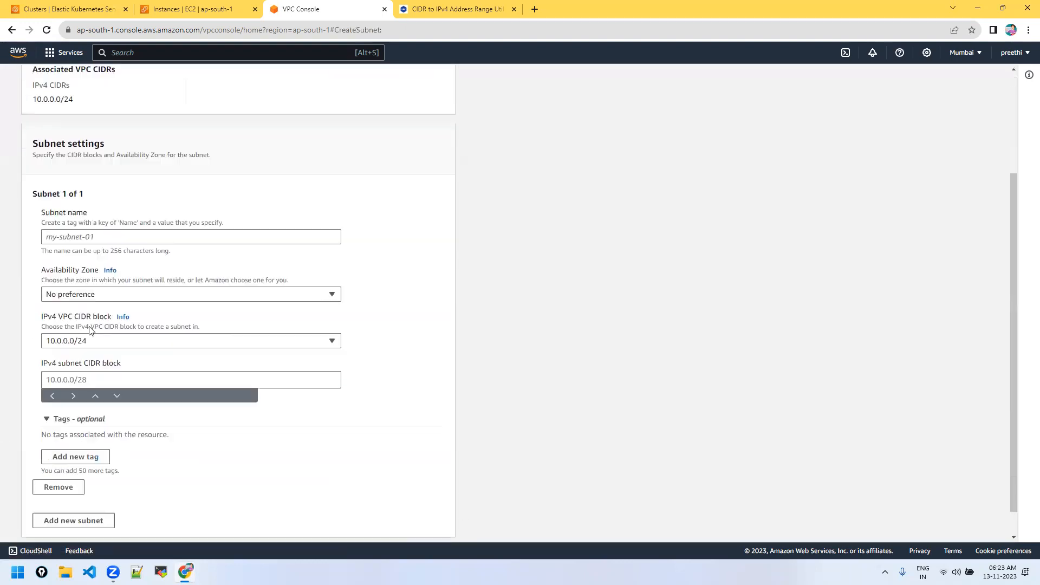
Name the second subnet my-subnet-2, set its IPv4 subnet CIDR block to 10.0.0.128/25 and create it
{"action": "left_click", "coordinate": [96, 211]}
{"action": "type", "text": "my"}
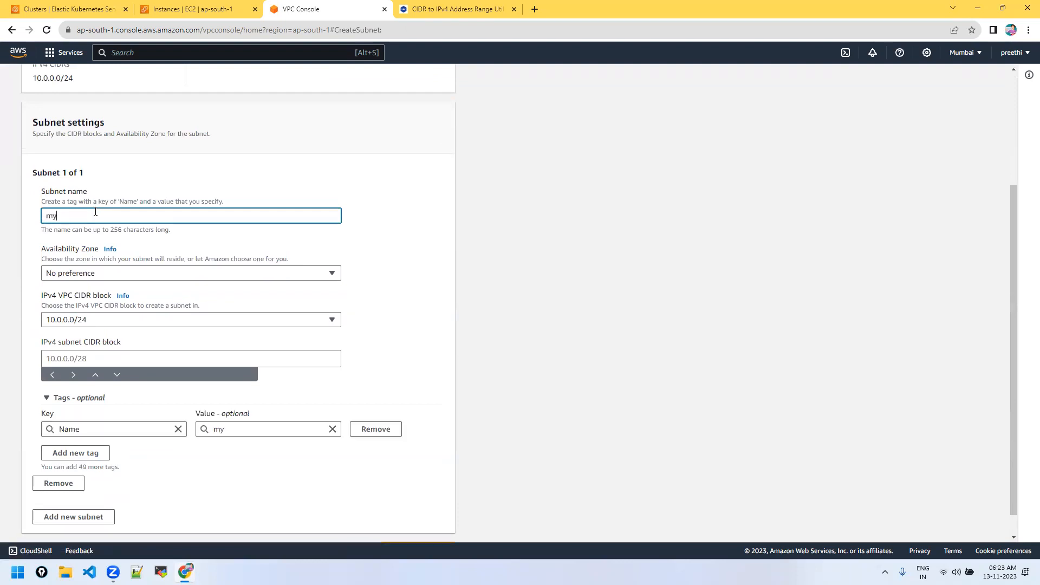
{"action": "type", "text": "-subnet-2"}
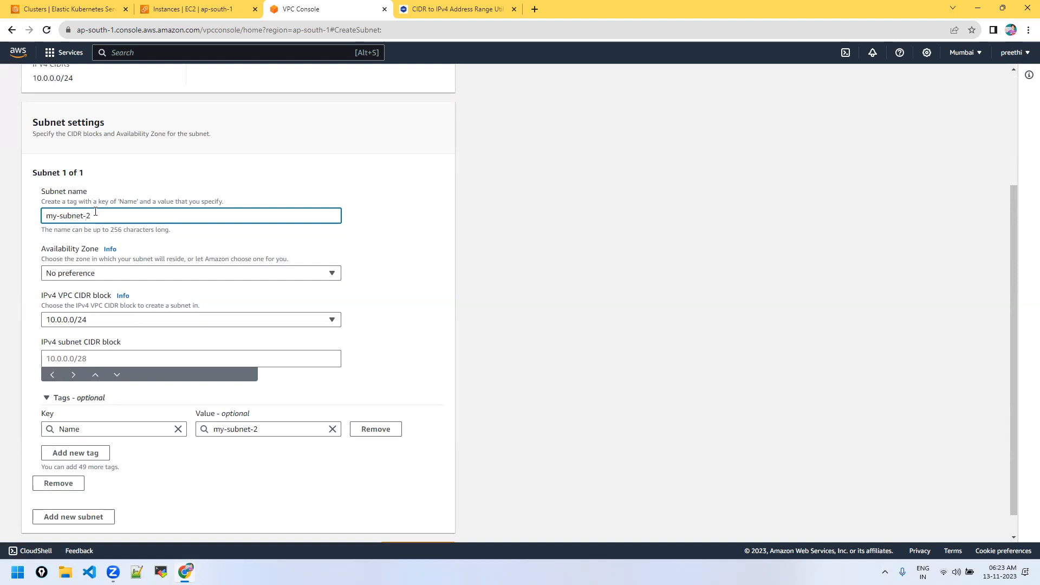
{"action": "left_click", "coordinate": [76, 360]}
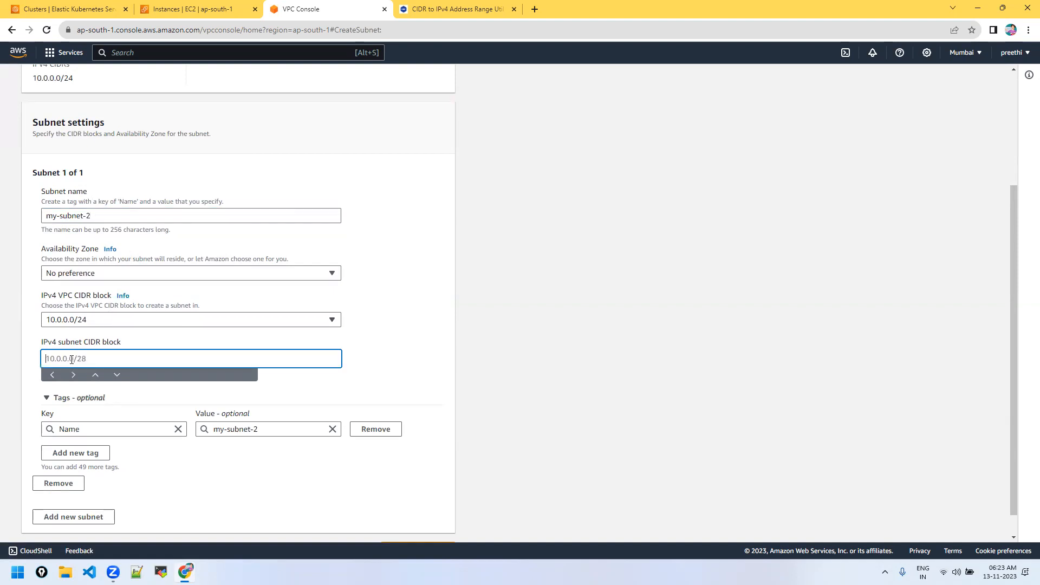
{"action": "type", "text": "10.0.0.128/25"}
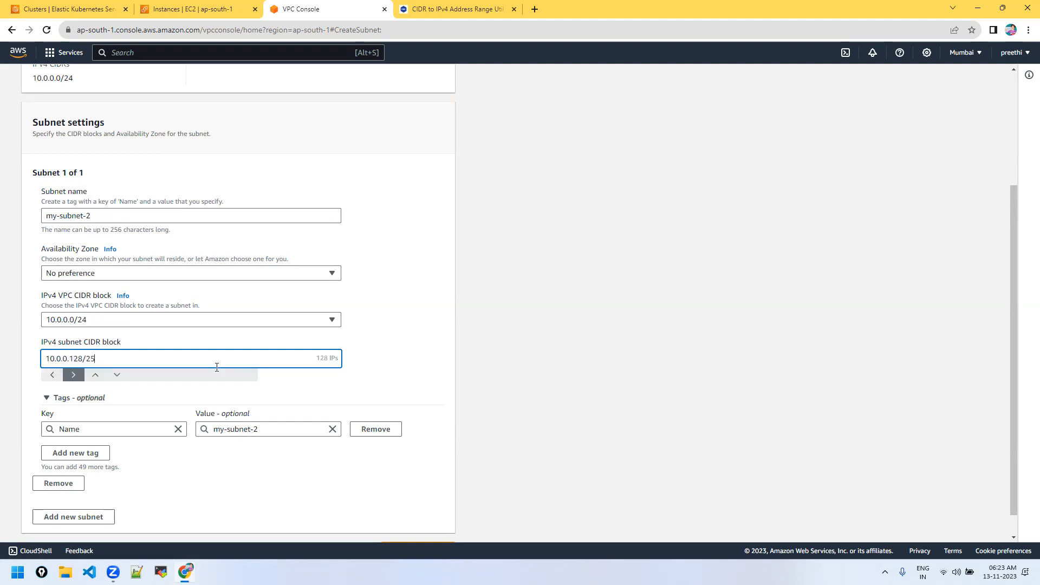
{"action": "scroll", "coordinate": [232, 444], "scroll_direction": "down", "scroll_amount": 1}
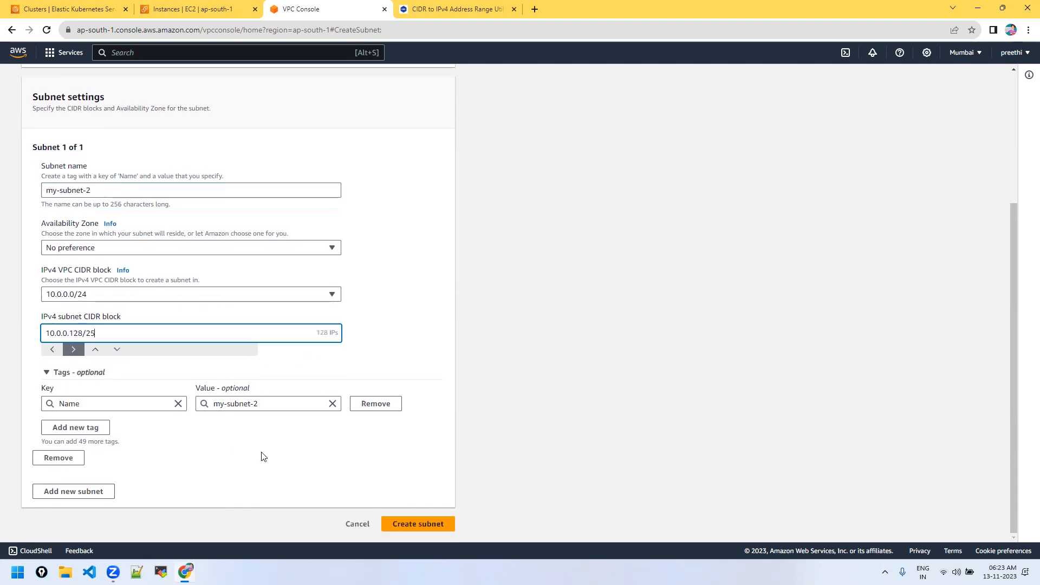
{"action": "left_click", "coordinate": [418, 528]}
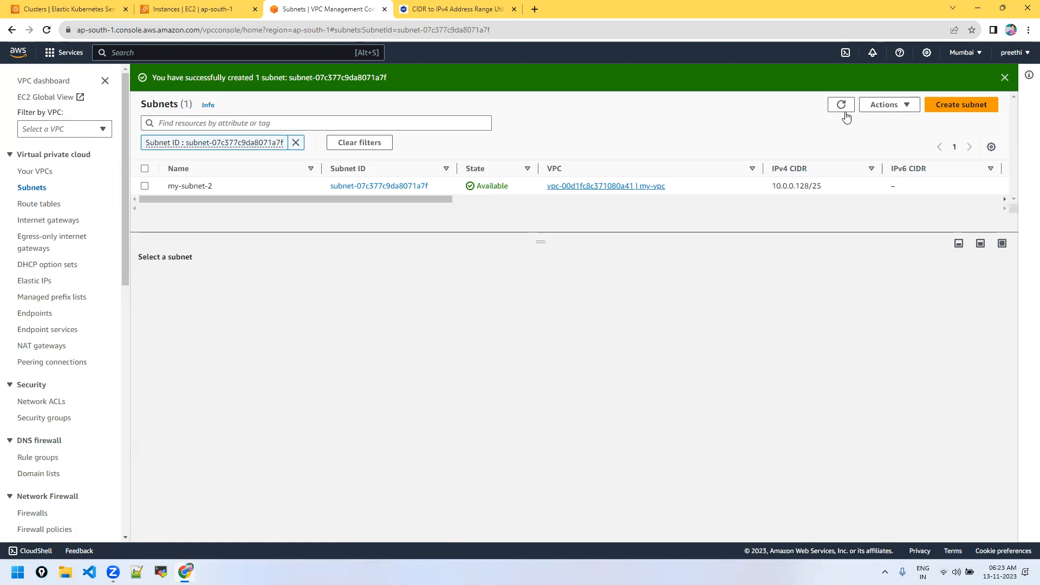
Clear the Subnet ID filter, enlarge the subnet list and examine the IPv4 CIDRs and available IPv4 addresses of my-subnet-1 and my-subnet-2
{"action": "left_click", "coordinate": [383, 145]}
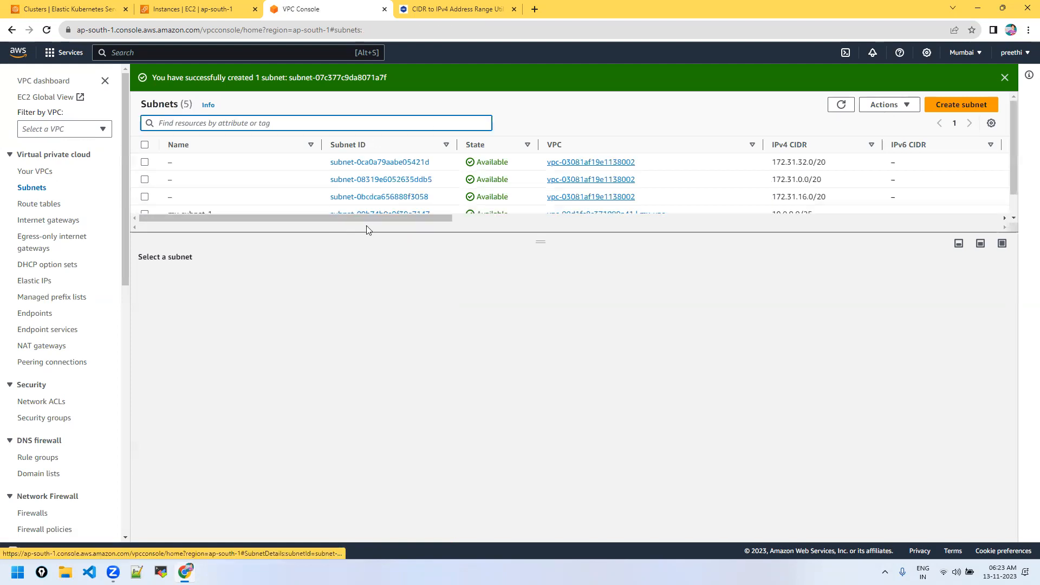
{"action": "left_click_drag", "start_coordinate": [542, 241], "coordinate": [531, 386]}
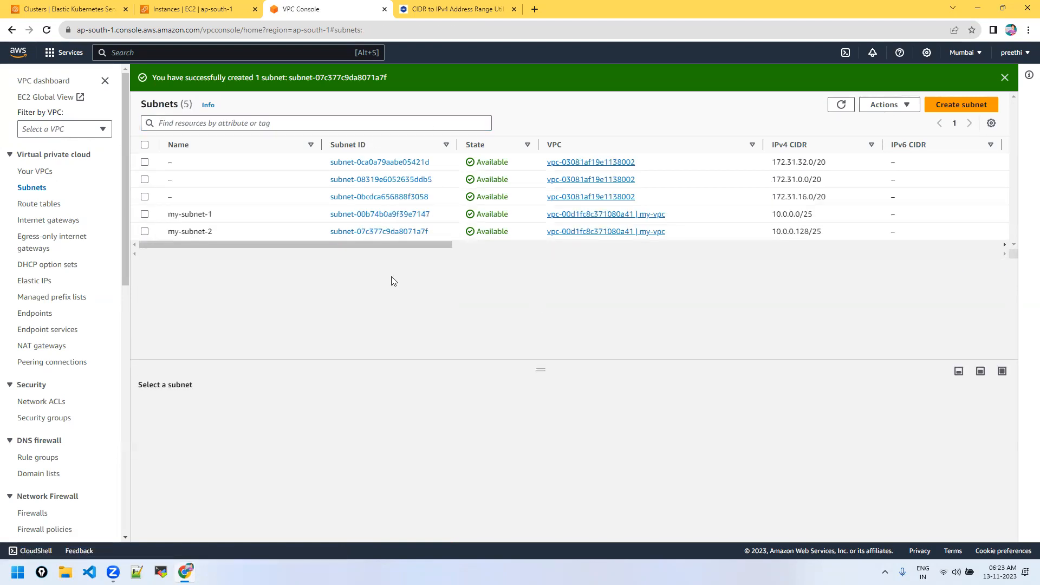
{"action": "left_click_drag", "start_coordinate": [380, 245], "coordinate": [543, 260]}
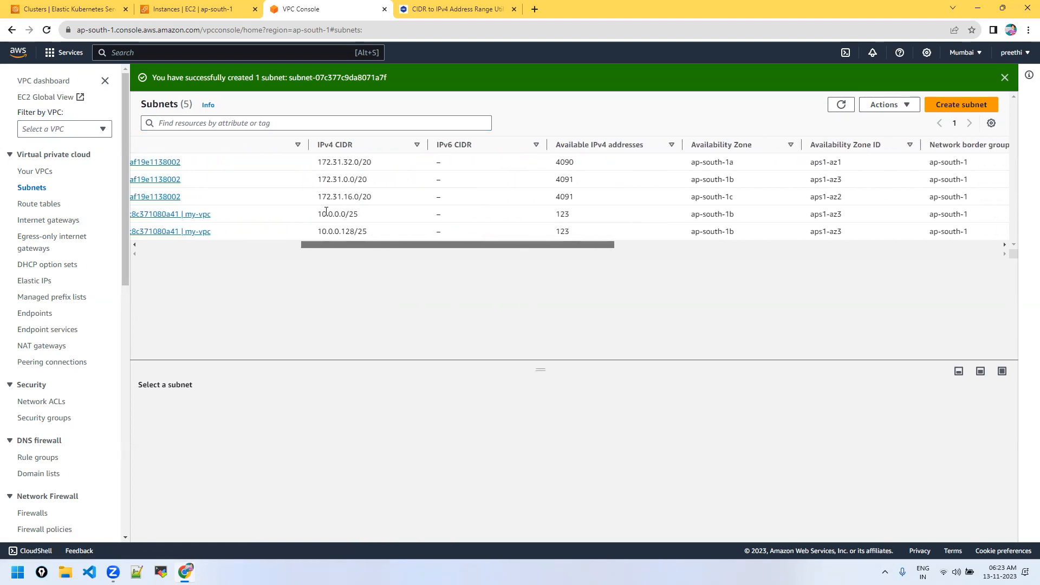
{"action": "left_click_drag", "start_coordinate": [319, 214], "coordinate": [379, 239]}
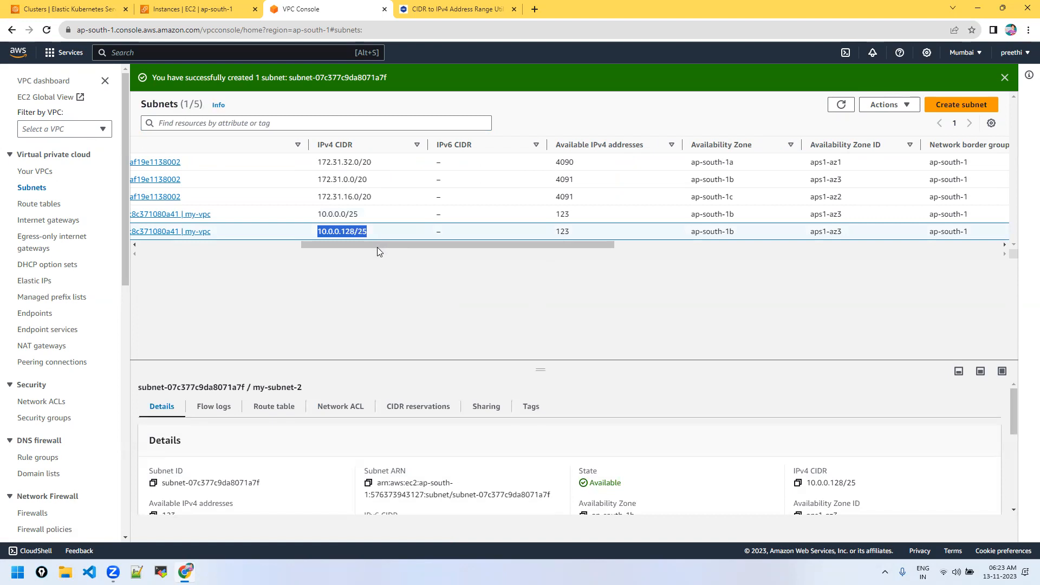
{"action": "left_click_drag", "start_coordinate": [377, 247], "coordinate": [383, 247]}
{"action": "left_click_drag", "start_coordinate": [541, 214], "coordinate": [559, 234]}
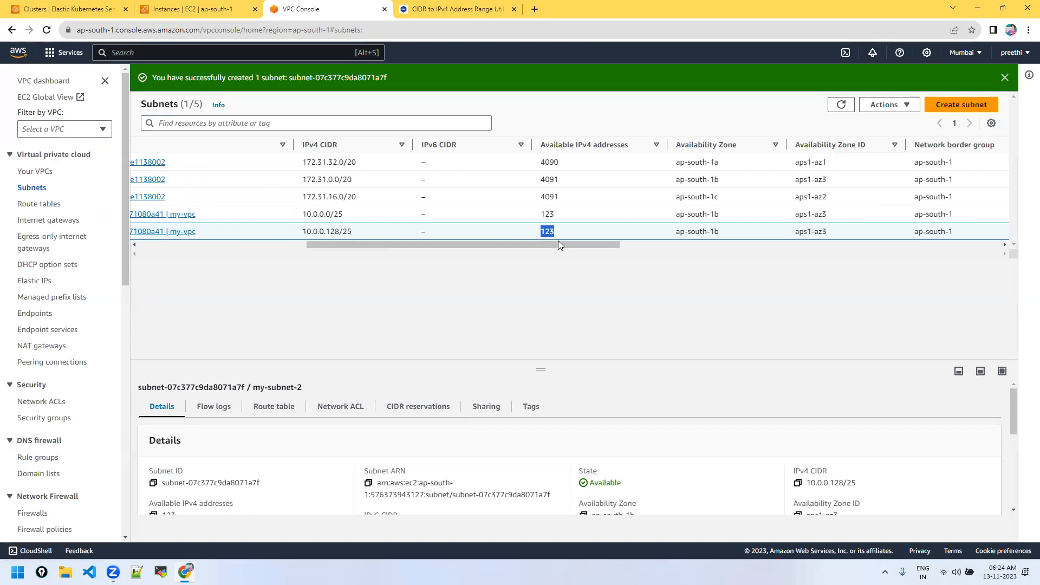
{"action": "left_click_drag", "start_coordinate": [554, 247], "coordinate": [340, 243]}
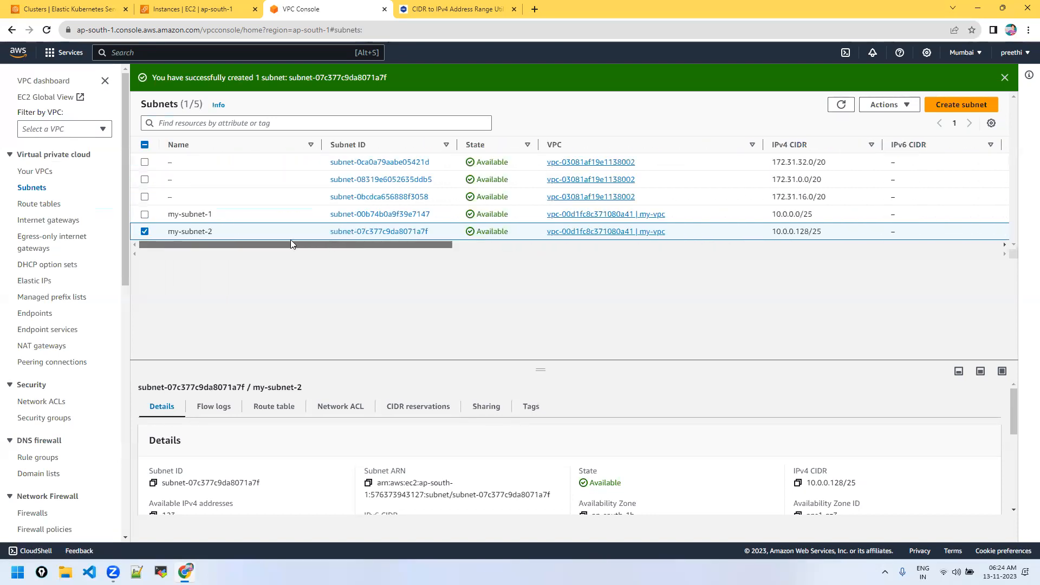
Examine the resource map of my-vpc, then return to the subnet list and deselect my-subnet-2
{"action": "left_click", "coordinate": [46, 174]}
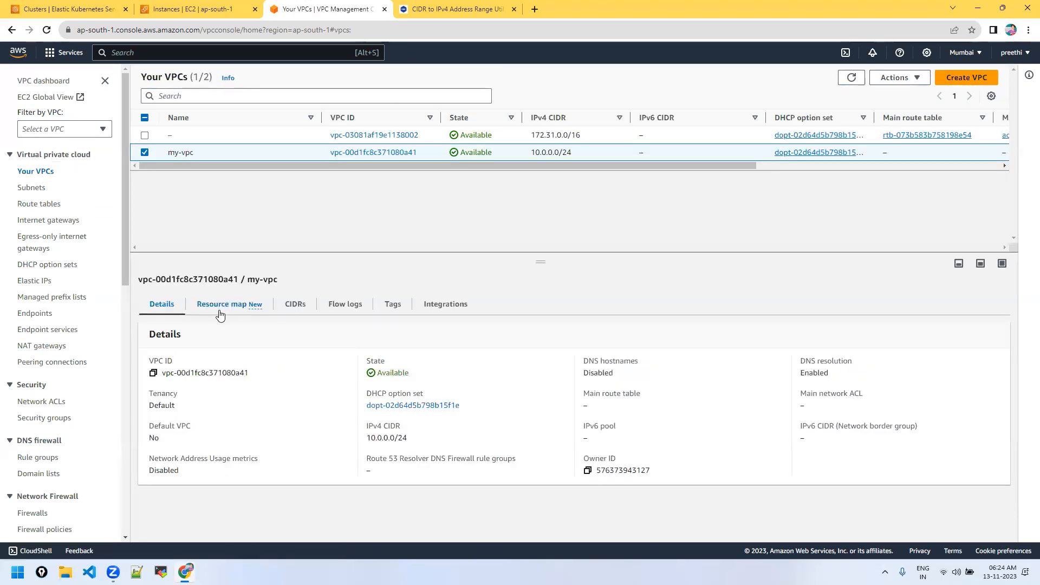
{"action": "left_click", "coordinate": [220, 315]}
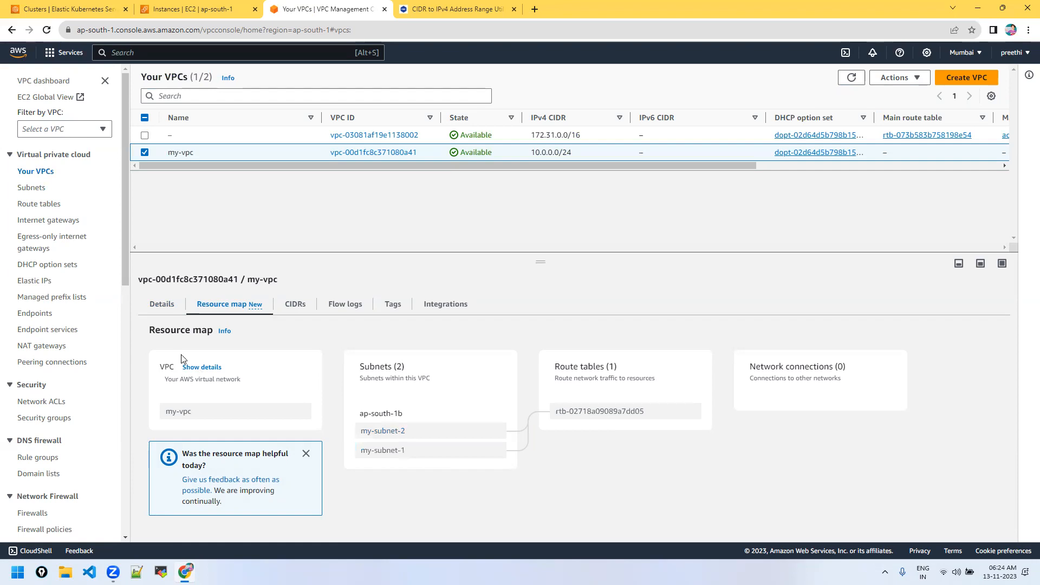
{"action": "left_click", "coordinate": [30, 189]}
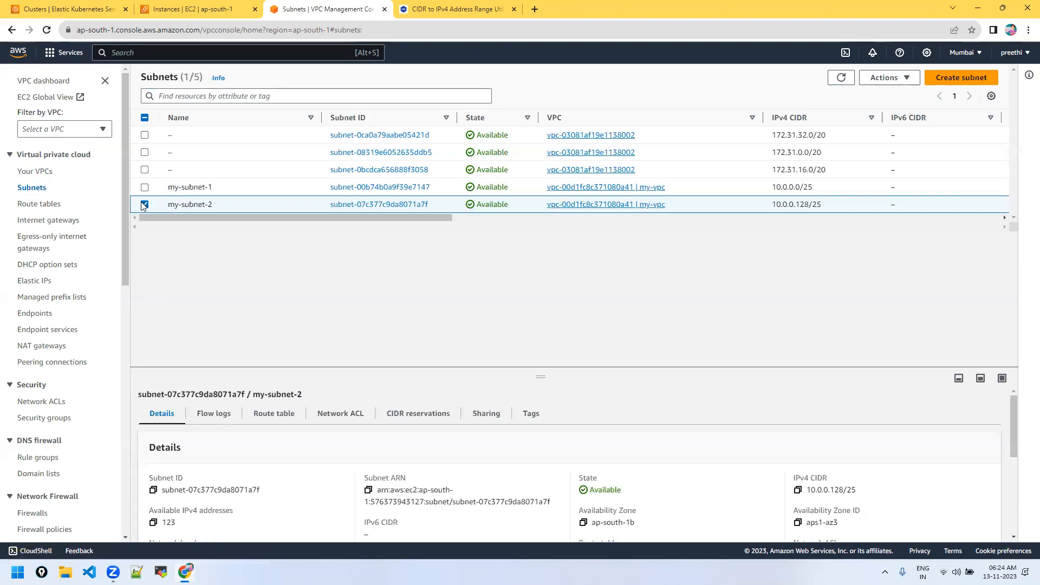
{"action": "left_click", "coordinate": [145, 204]}
Create an internet gateway named my-igw, then return to the internet gateways list and refresh it
{"action": "left_click", "coordinate": [56, 221]}
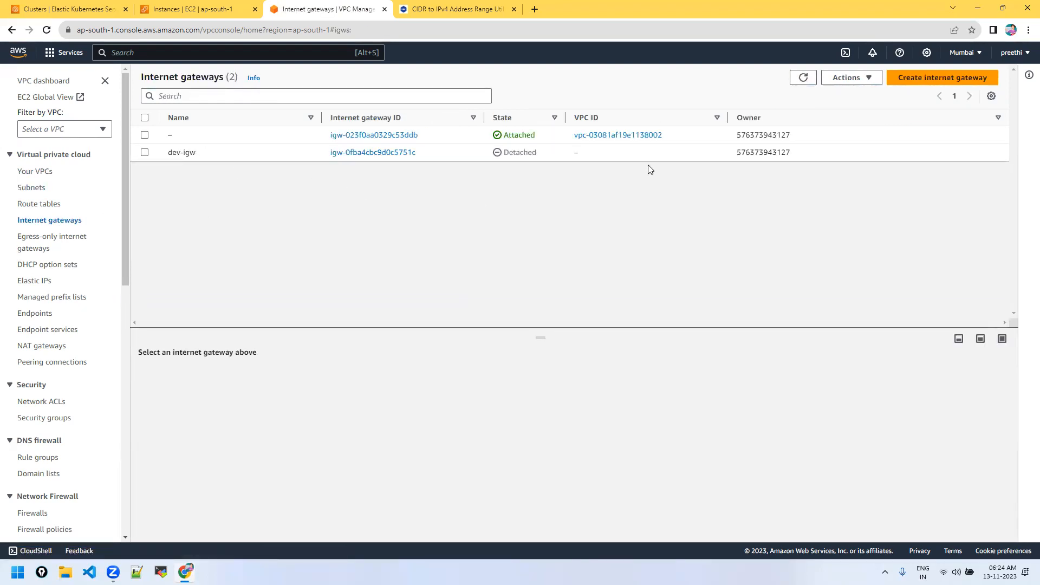
{"action": "left_click", "coordinate": [901, 77]}
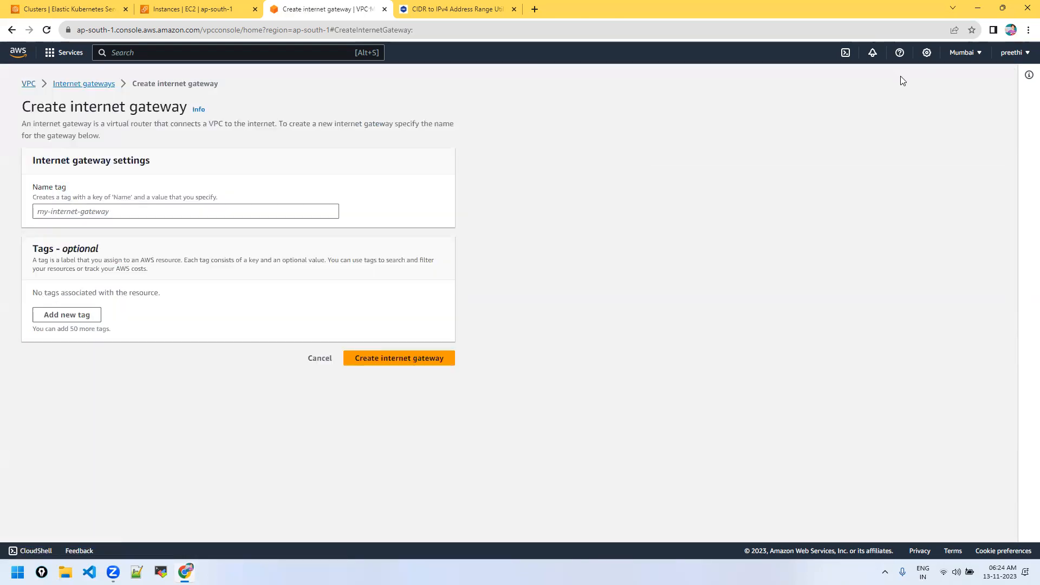
{"action": "left_click", "coordinate": [98, 212]}
{"action": "type", "text": "m"}
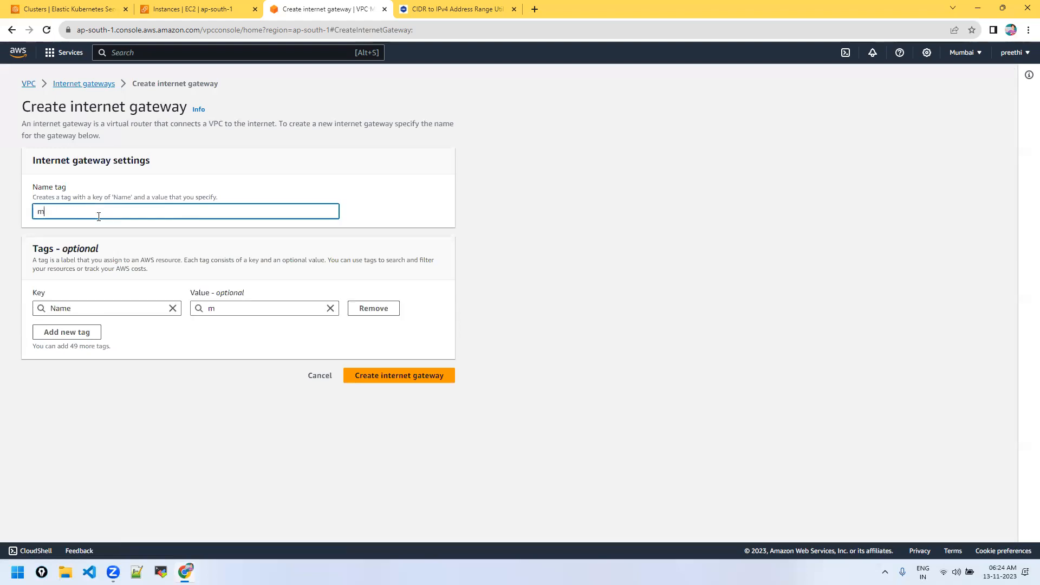
{"action": "type", "text": "y-igw"}
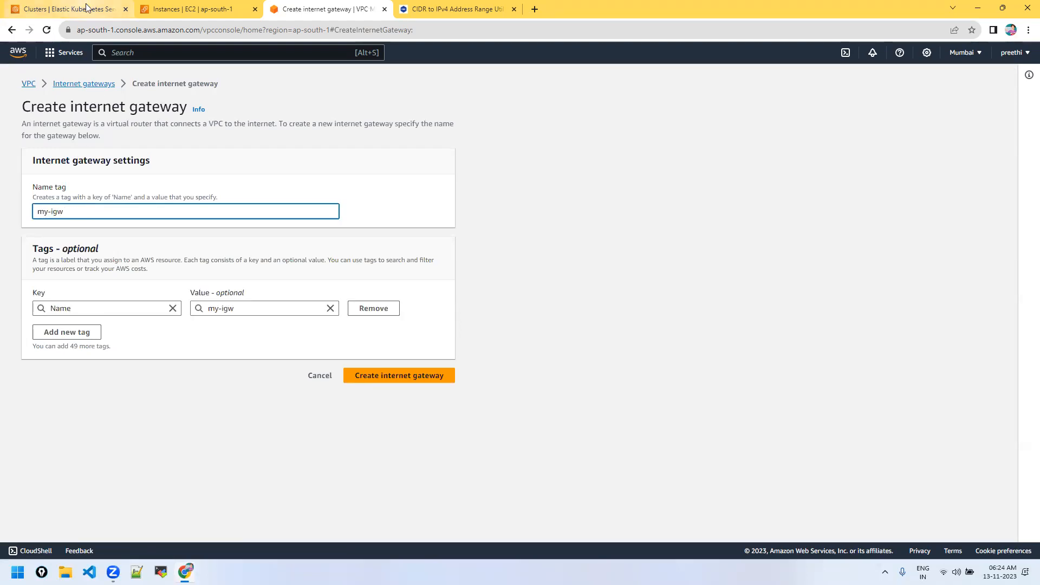
{"action": "left_click", "coordinate": [397, 371]}
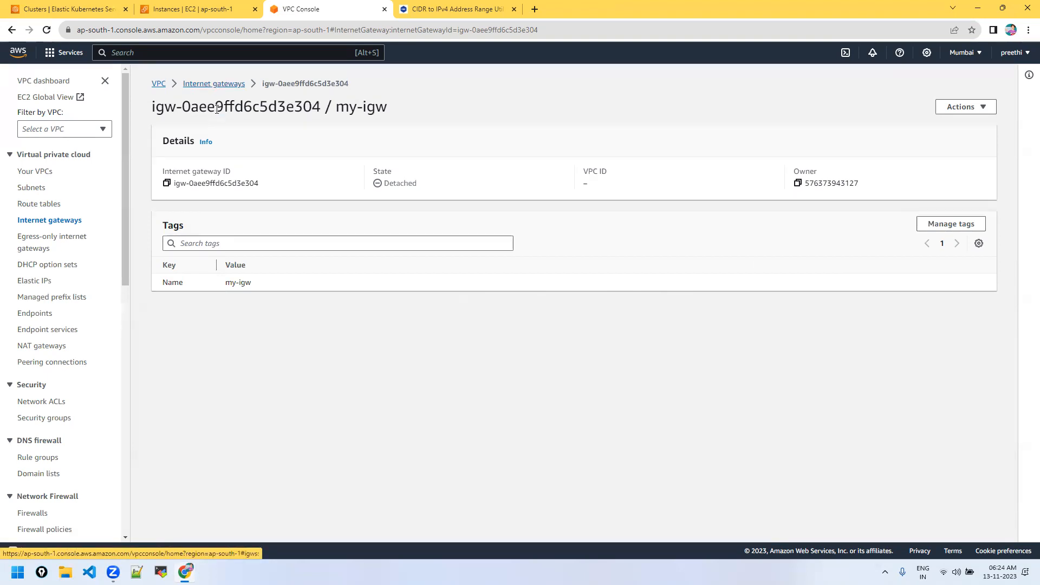
{"action": "left_click", "coordinate": [213, 84]}
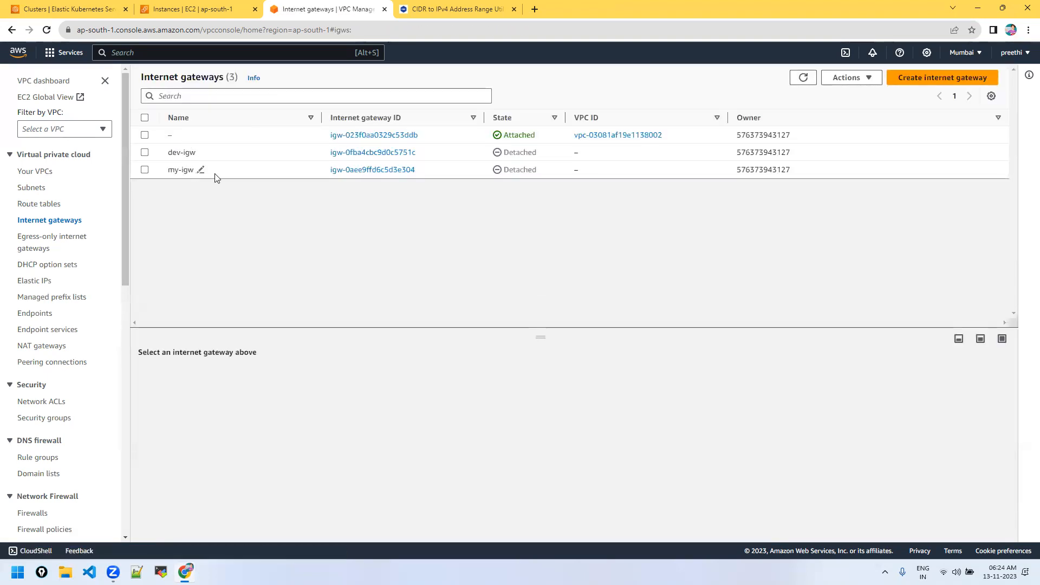
{"action": "left_click", "coordinate": [802, 77]}
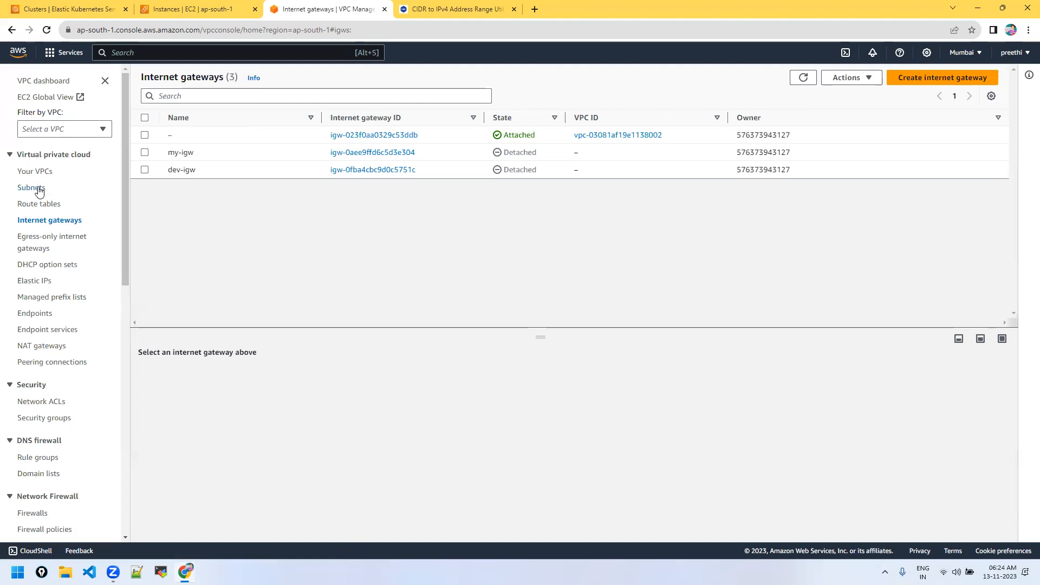
Create a route table named my-rt in the VPC my-vpc
{"action": "left_click", "coordinate": [55, 205]}
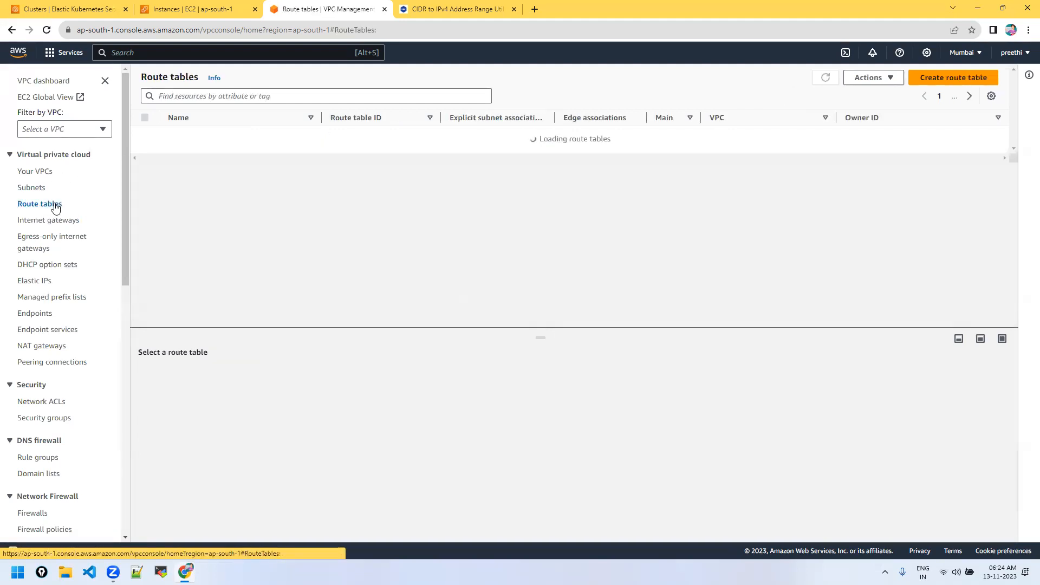
{"action": "left_click", "coordinate": [928, 79]}
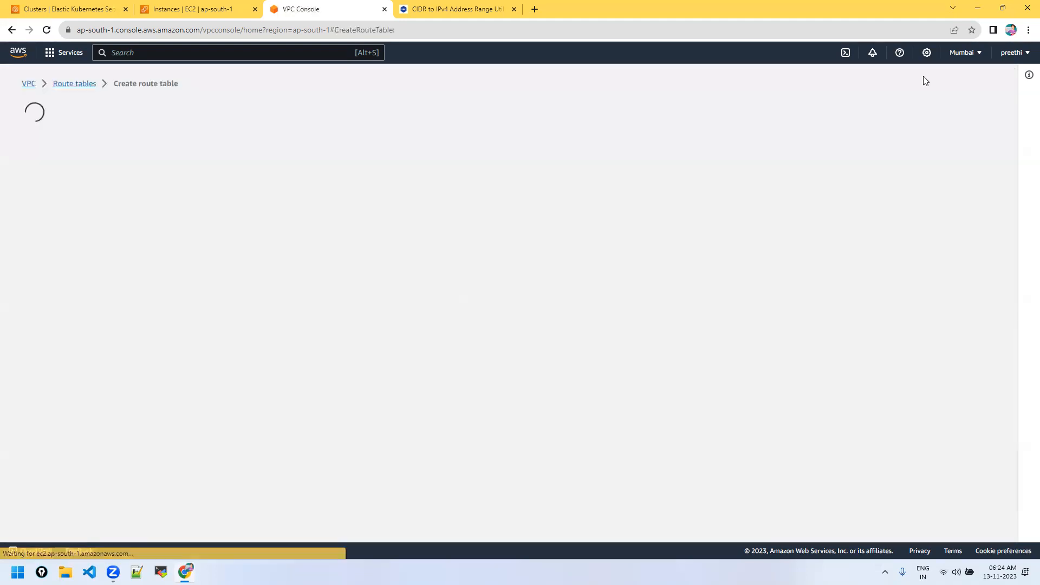
{"action": "type", "text": "my"}
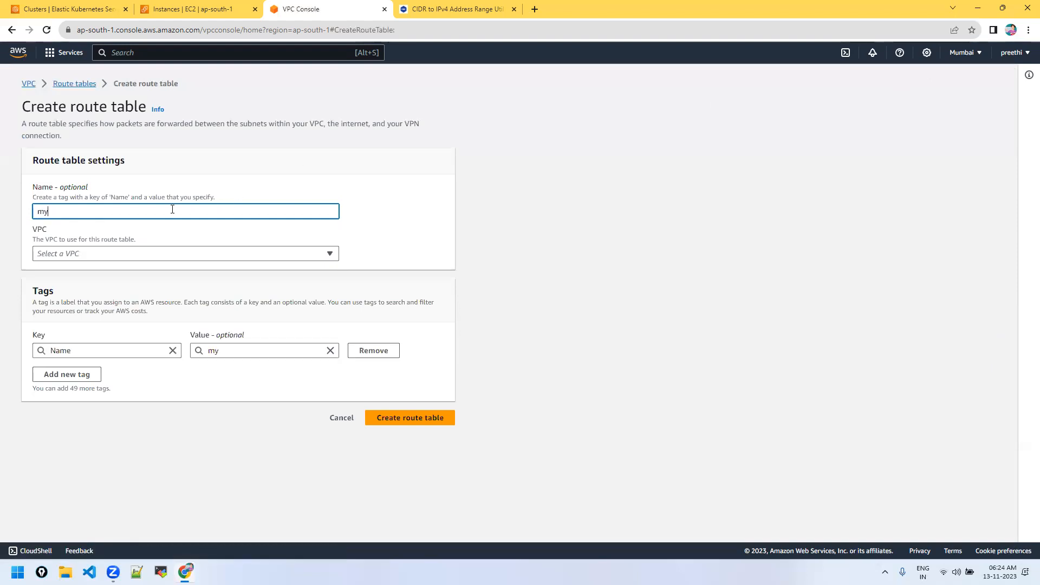
{"action": "type", "text": "-rt"}
{"action": "left_click", "coordinate": [152, 256]}
{"action": "left_click", "coordinate": [138, 296]}
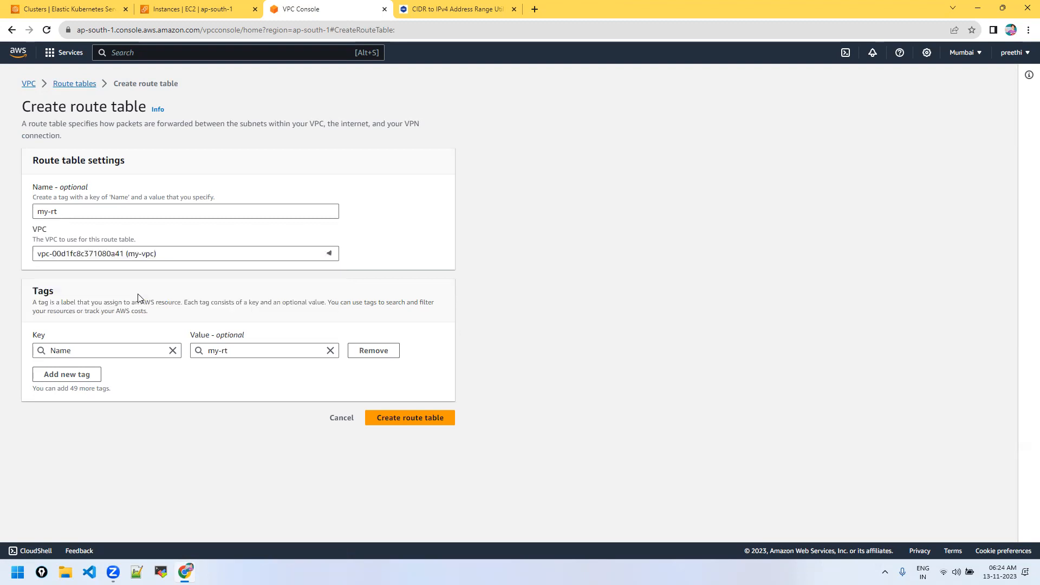
{"action": "left_click", "coordinate": [378, 416]}
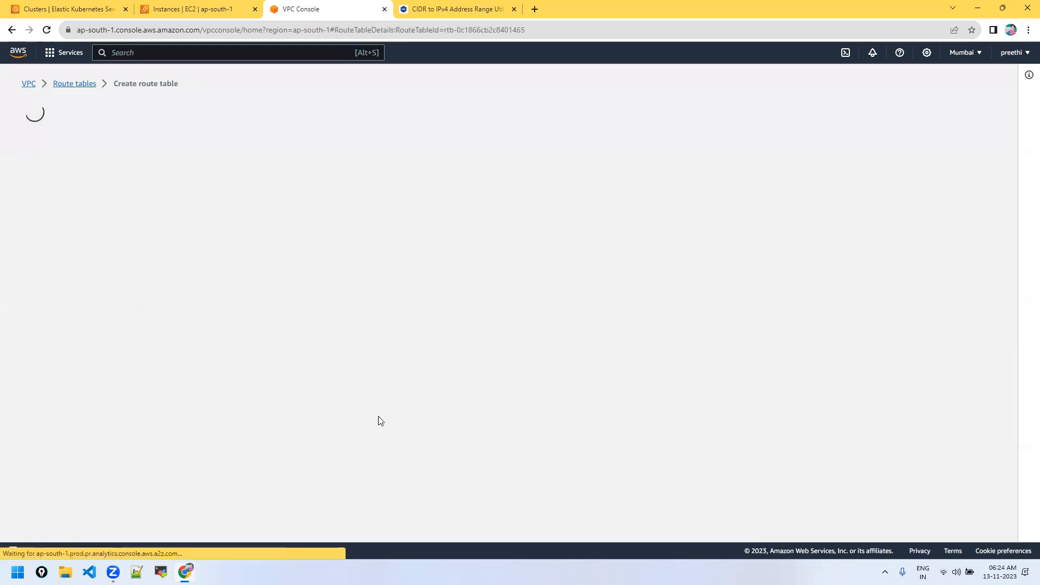
Attach the internet gateway my-igw to the VPC my-vpc
{"action": "left_click", "coordinate": [34, 221]}
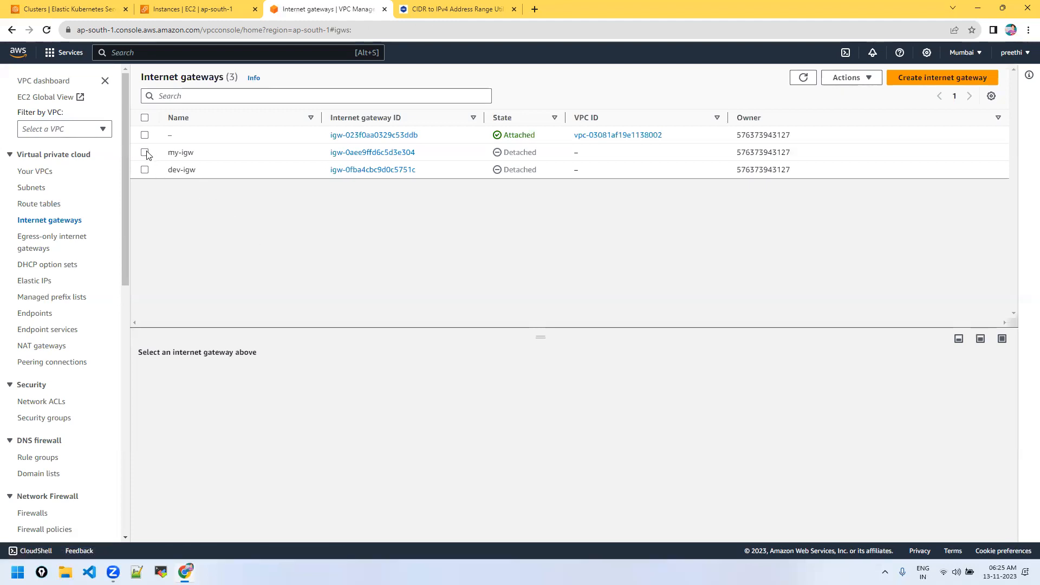
{"action": "left_click", "coordinate": [145, 153]}
{"action": "left_click", "coordinate": [875, 79]}
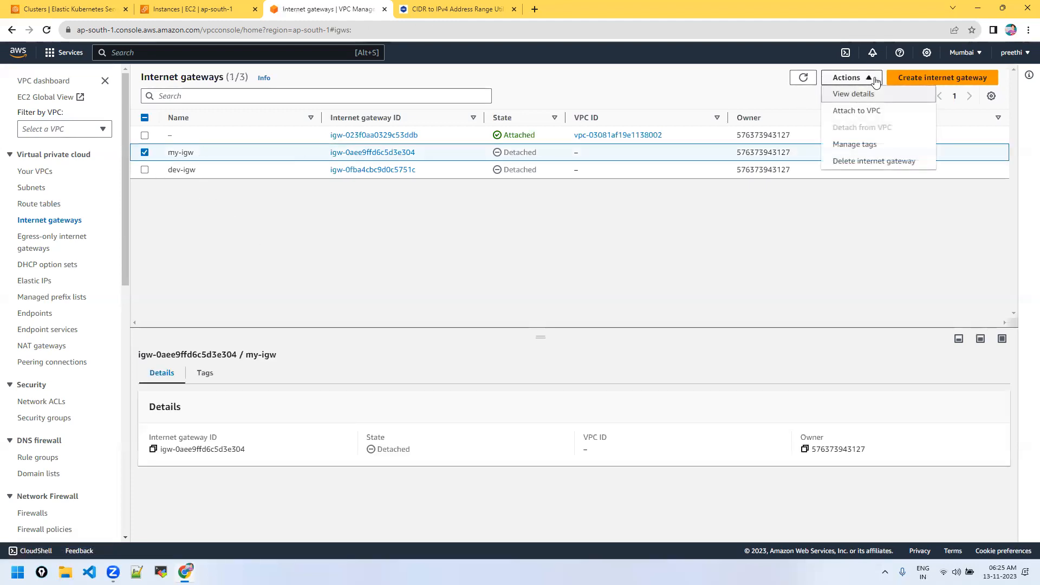
{"action": "left_click", "coordinate": [864, 111]}
{"action": "left_click", "coordinate": [228, 195]}
{"action": "left_click", "coordinate": [149, 211]}
{"action": "left_click", "coordinate": [382, 259]}
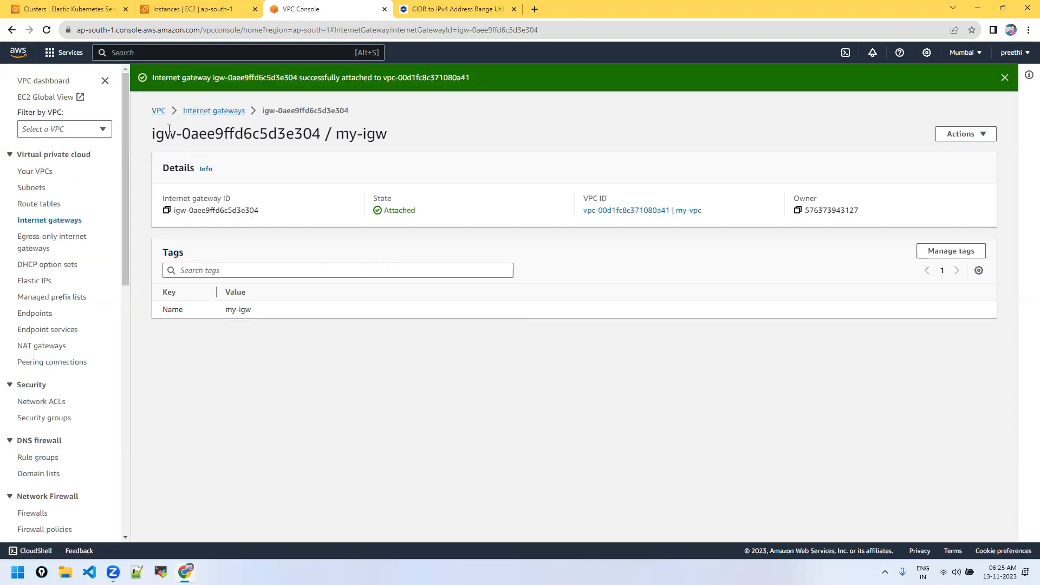
Leave the internet gateway details and open the list of route tables
{"action": "left_click", "coordinate": [162, 114]}
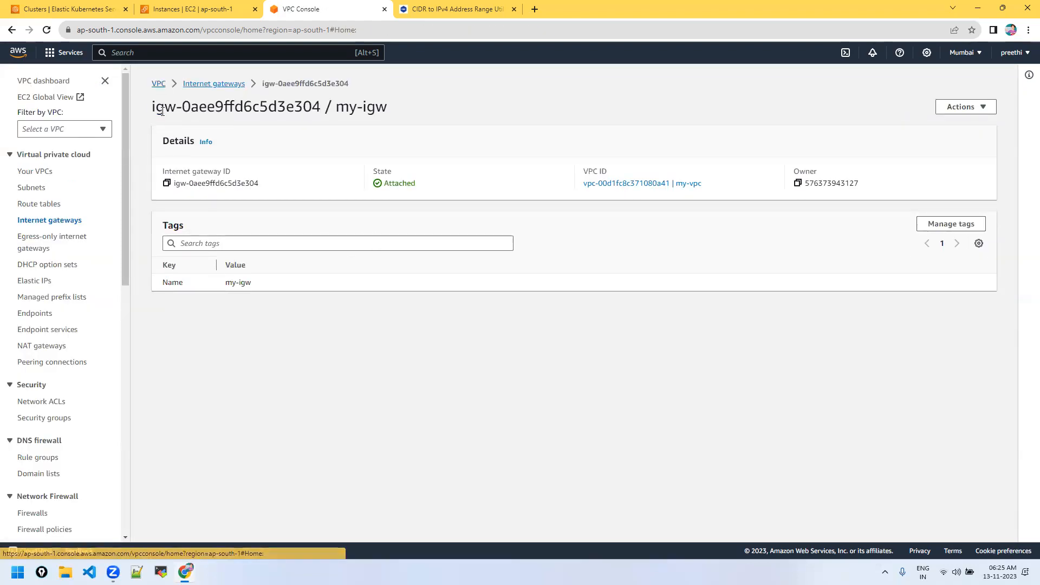
{"action": "left_click", "coordinate": [190, 86]}
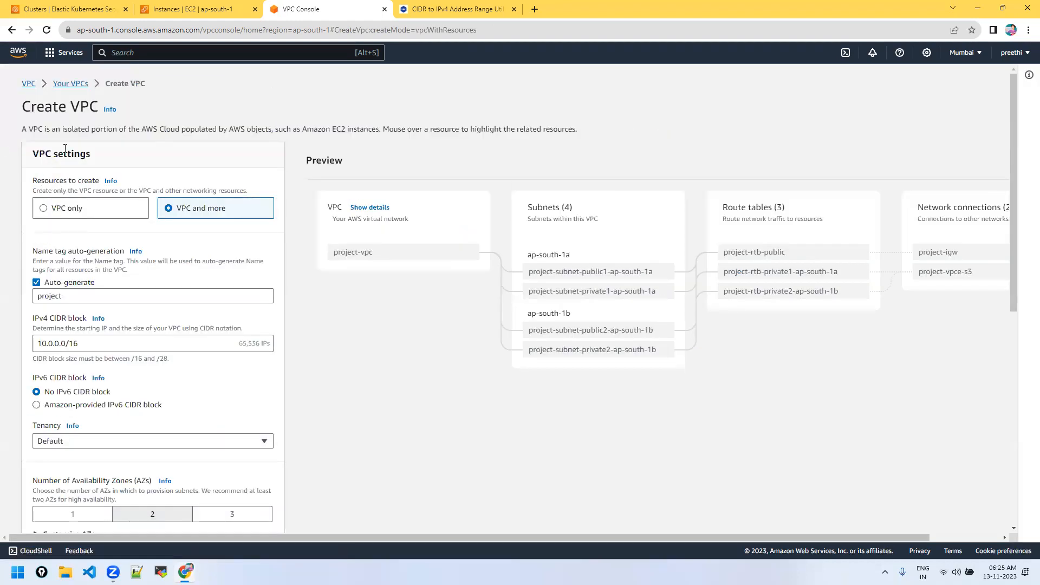
{"action": "left_click", "coordinate": [69, 85]}
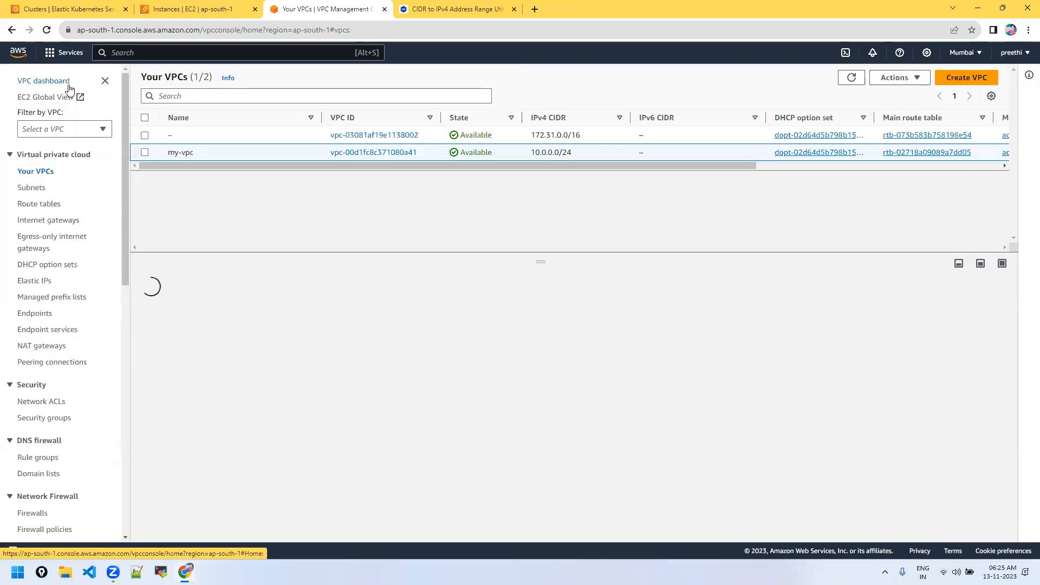
{"action": "left_click", "coordinate": [33, 187]}
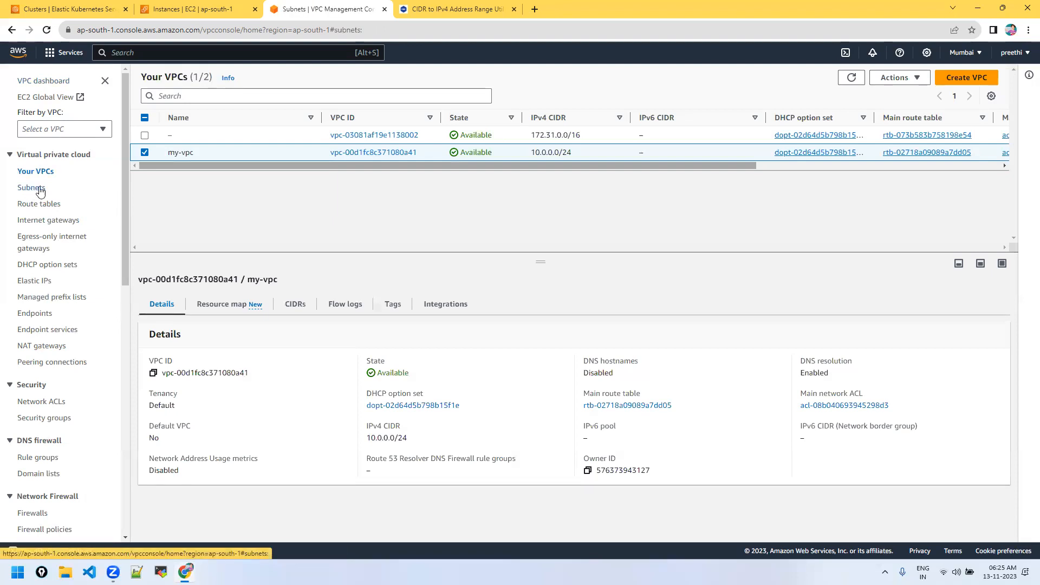
{"action": "left_click", "coordinate": [41, 205]}
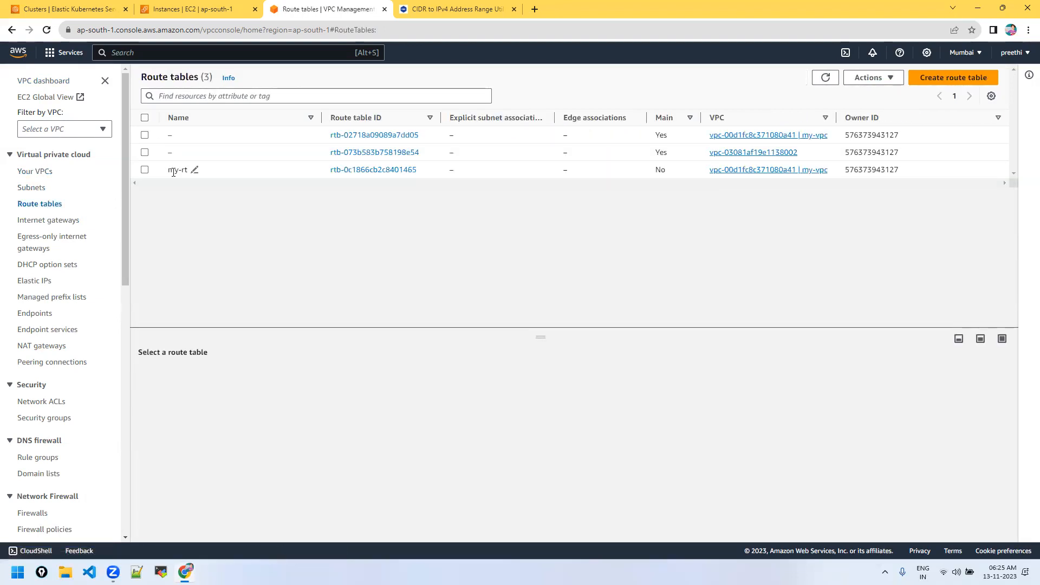
Associate the subnet my-subnet-1 with the route table my-rt and save the association
{"action": "left_click", "coordinate": [45, 219]}
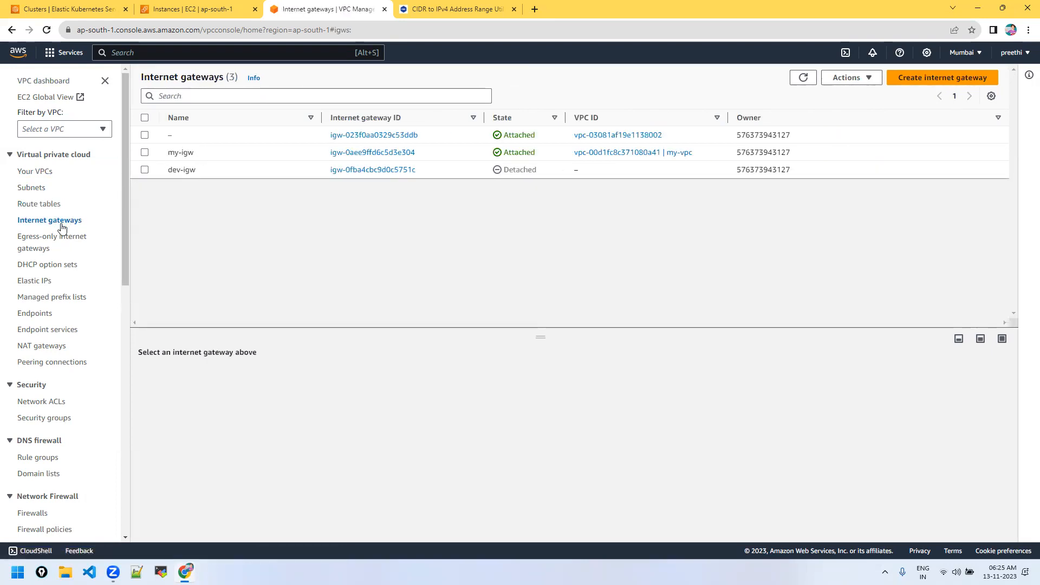
{"action": "left_click", "coordinate": [29, 207]}
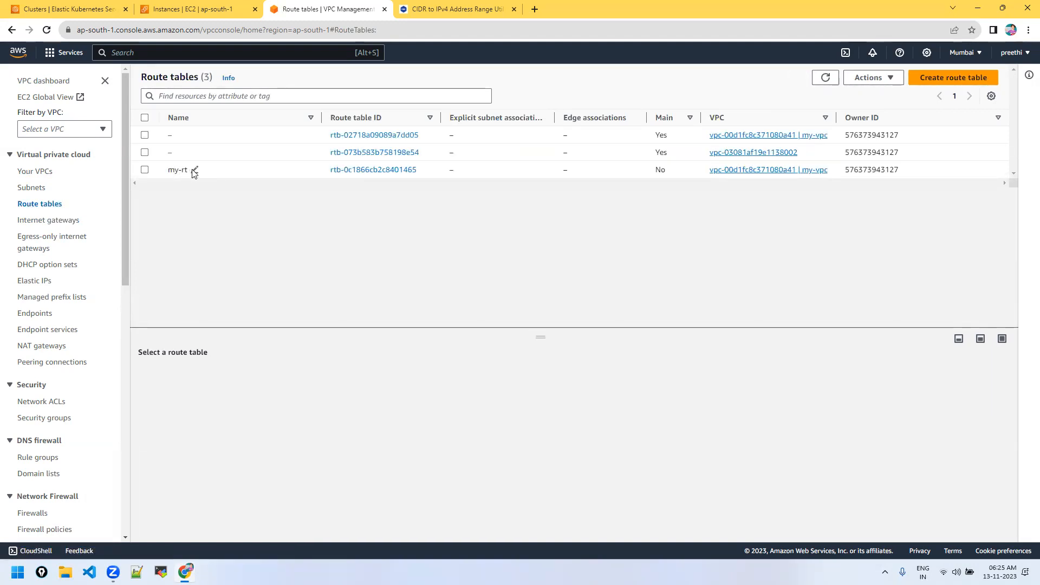
{"action": "left_click", "coordinate": [144, 170]}
{"action": "left_click", "coordinate": [272, 376]}
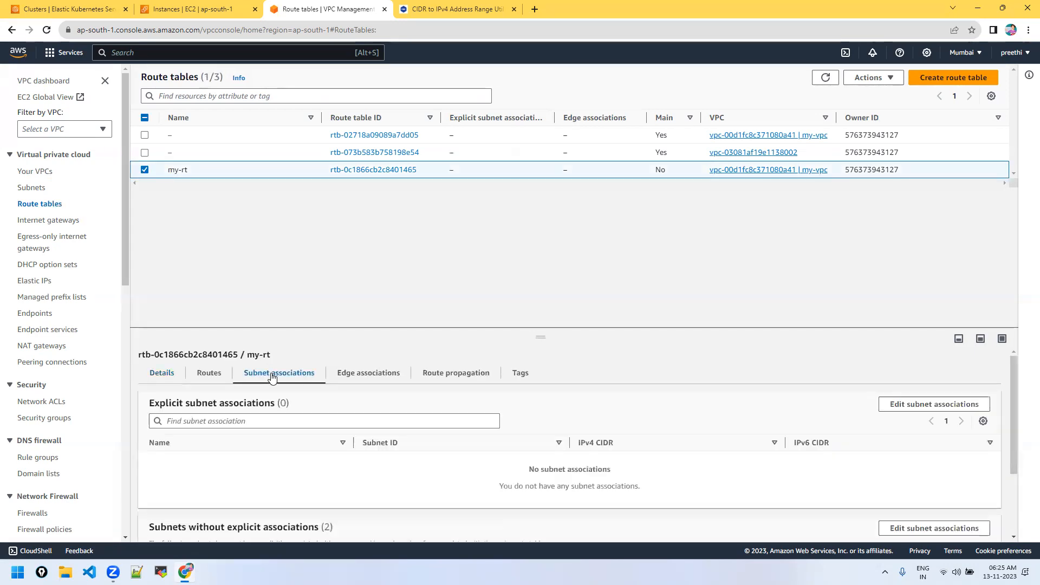
{"action": "left_click_drag", "start_coordinate": [538, 336], "coordinate": [543, 222]}
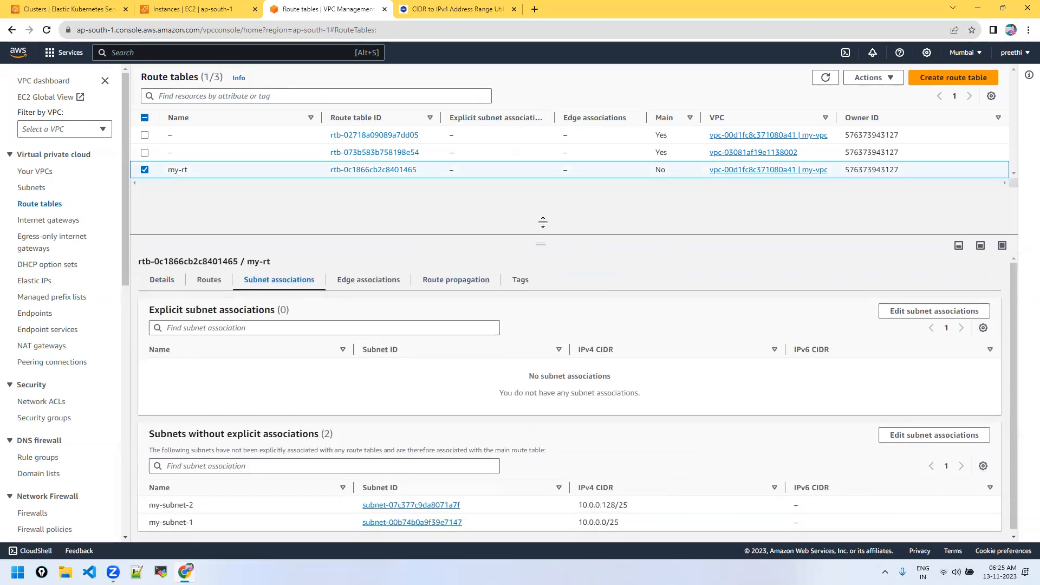
{"action": "left_click", "coordinate": [933, 303]}
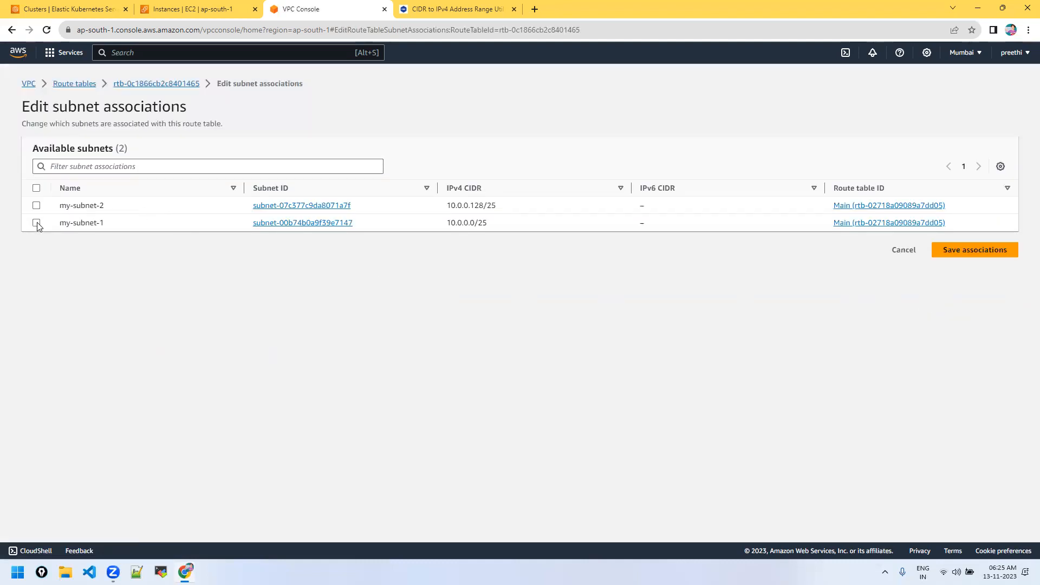
{"action": "left_click", "coordinate": [36, 222]}
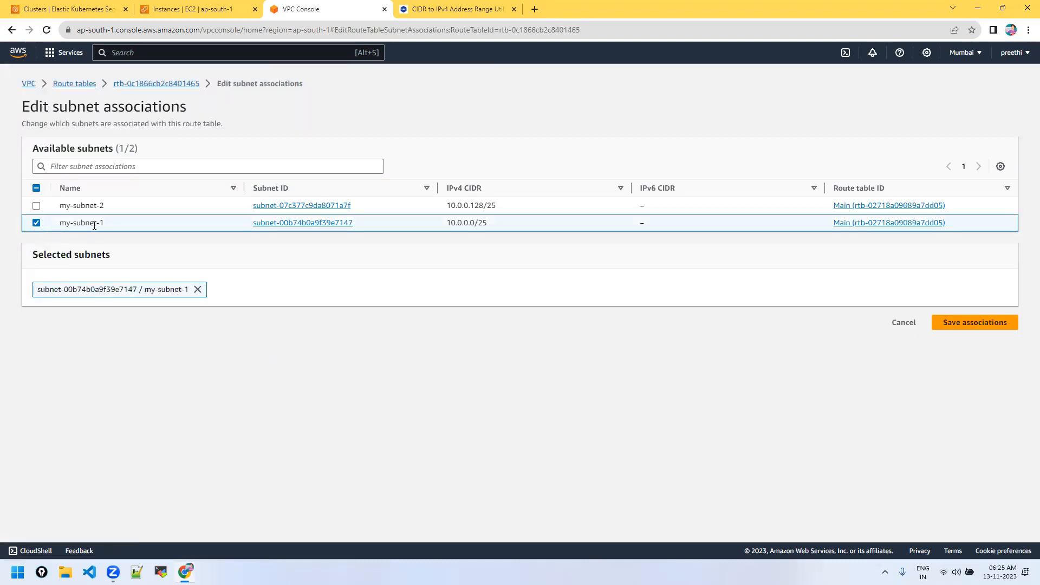
{"action": "left_click", "coordinate": [1000, 325]}
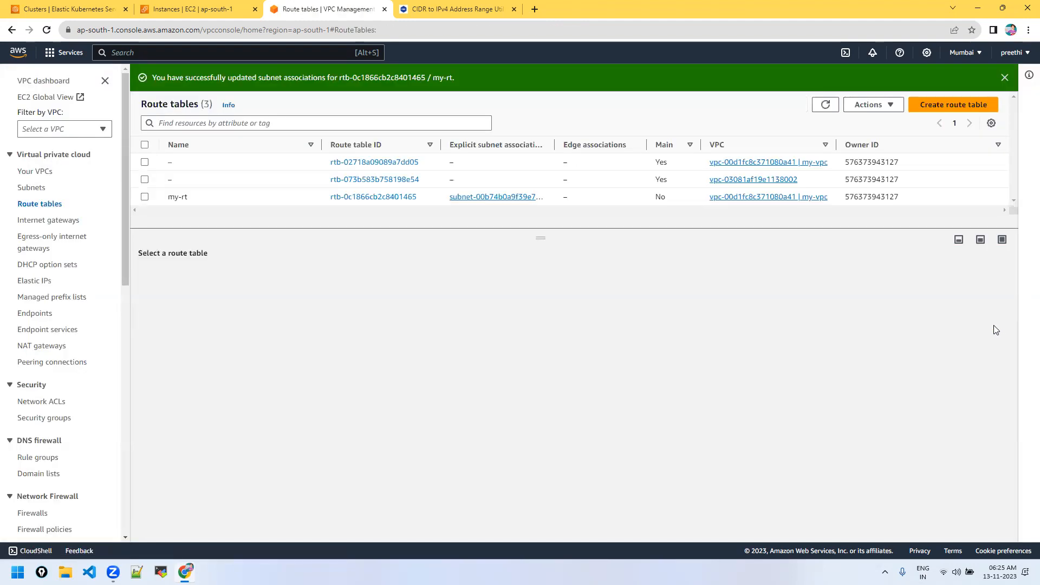
Review the details of the route table my-rt and of the internet gateway my-igw
{"action": "left_click", "coordinate": [145, 197]}
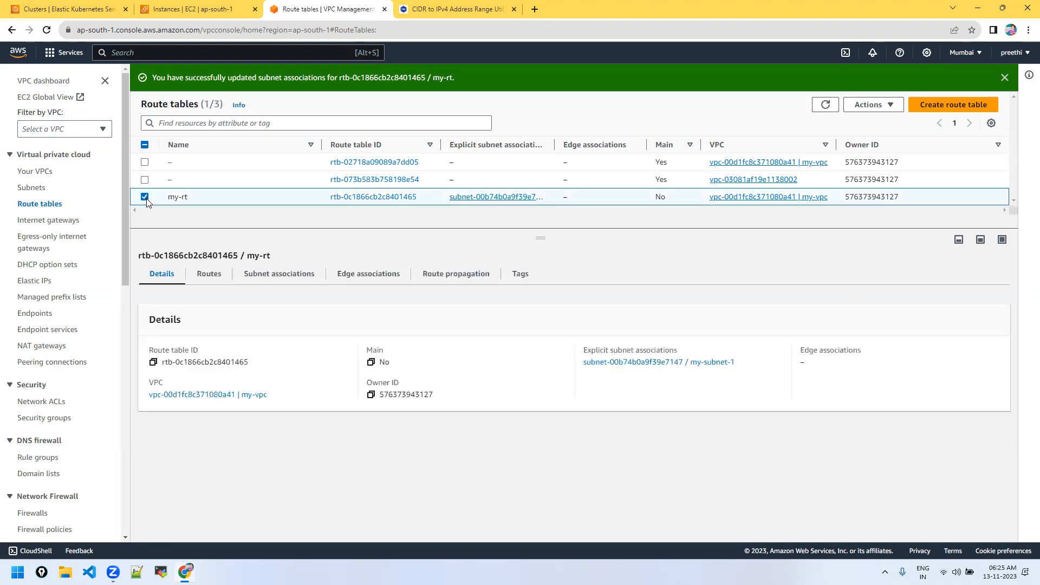
{"action": "left_click", "coordinate": [145, 196]}
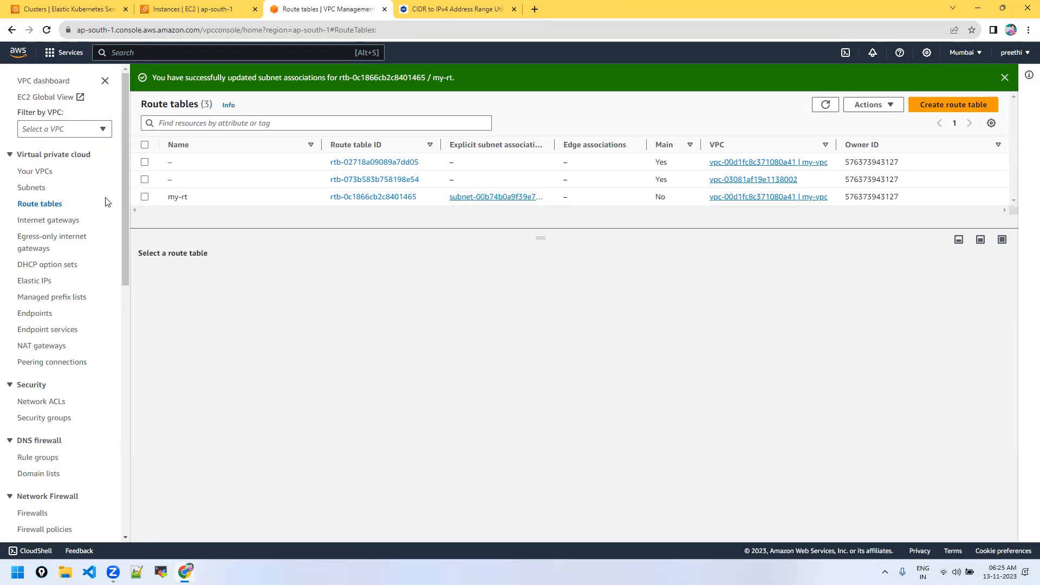
{"action": "left_click", "coordinate": [31, 223]}
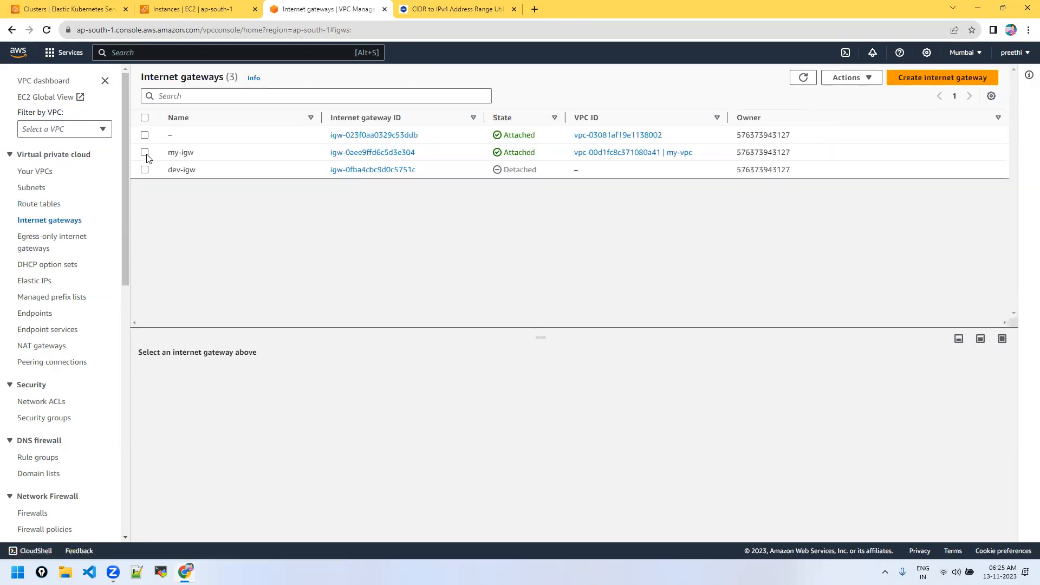
{"action": "left_click", "coordinate": [145, 153]}
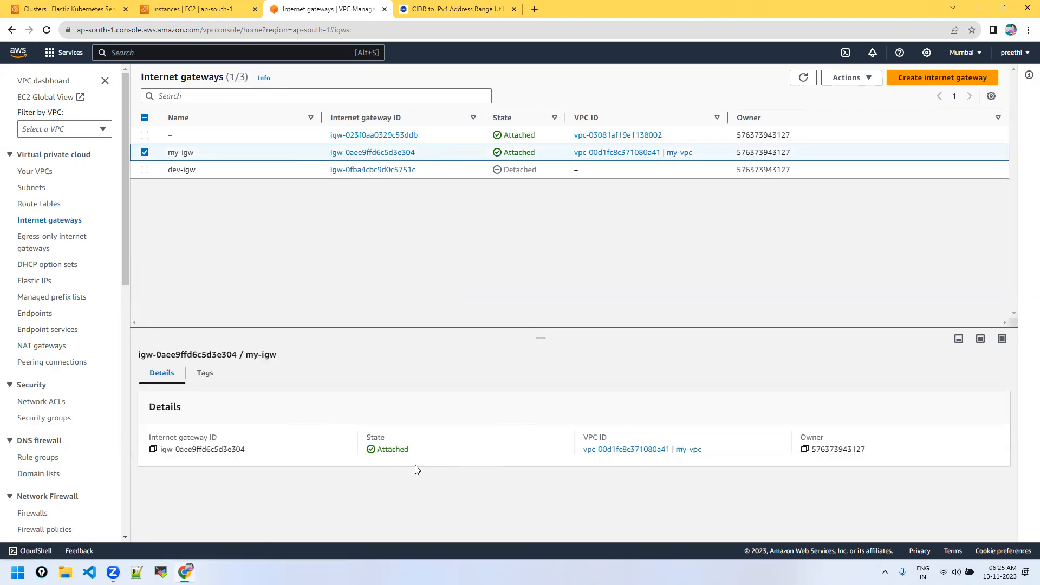
Add a route with destination 0.0.0.0/0 to the route table my-rt
{"action": "left_click", "coordinate": [38, 205]}
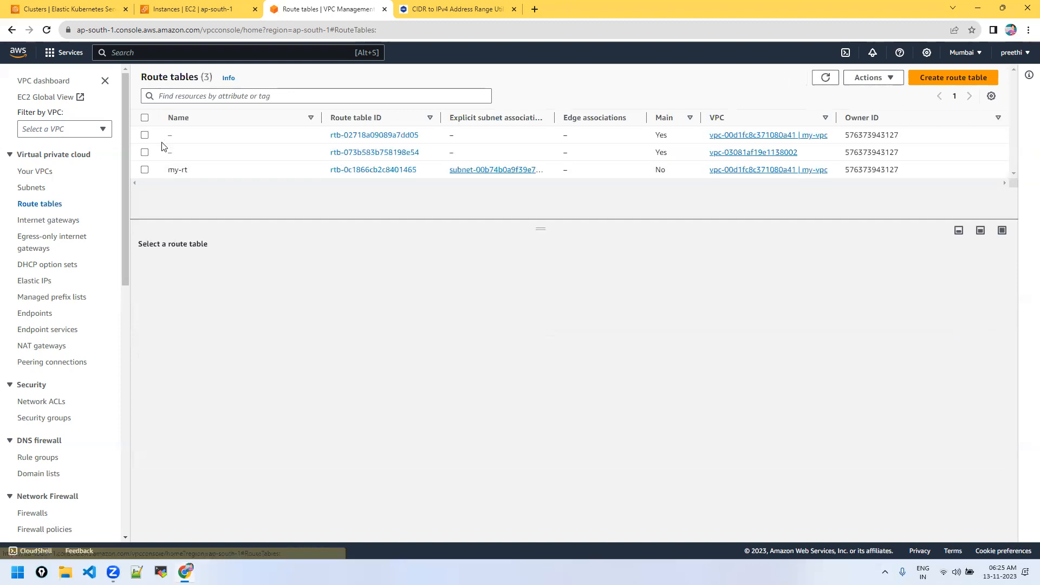
{"action": "left_click", "coordinate": [145, 170]}
{"action": "left_click", "coordinate": [209, 266]}
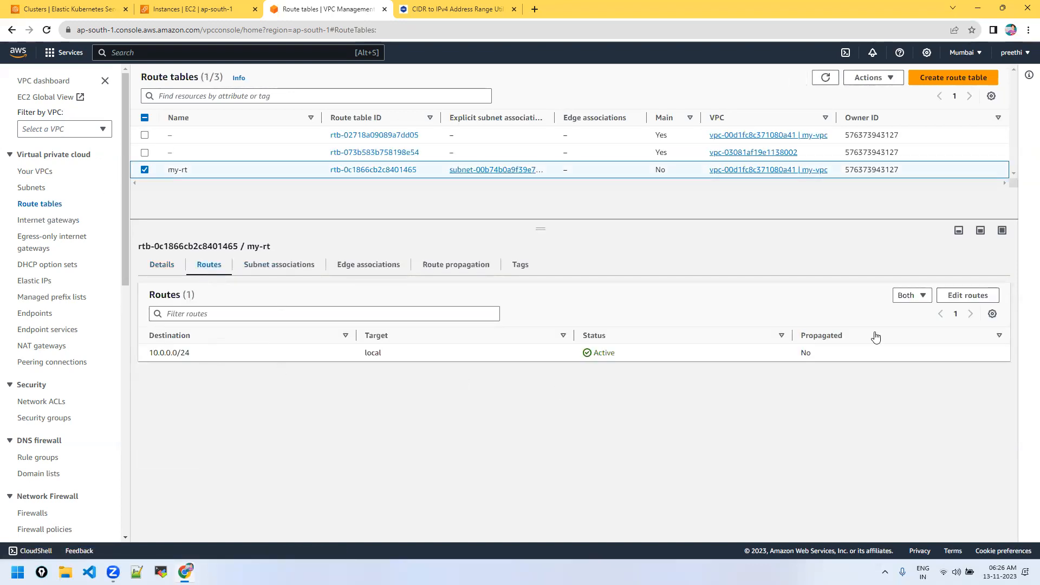
{"action": "left_click", "coordinate": [949, 298]}
{"action": "left_click", "coordinate": [61, 227]}
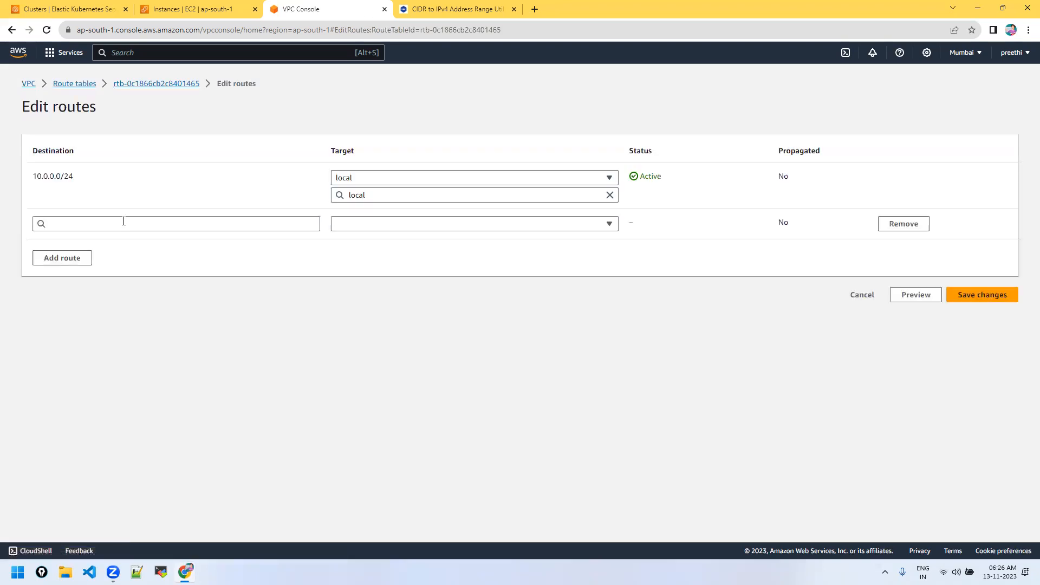
{"action": "left_click", "coordinate": [182, 226]}
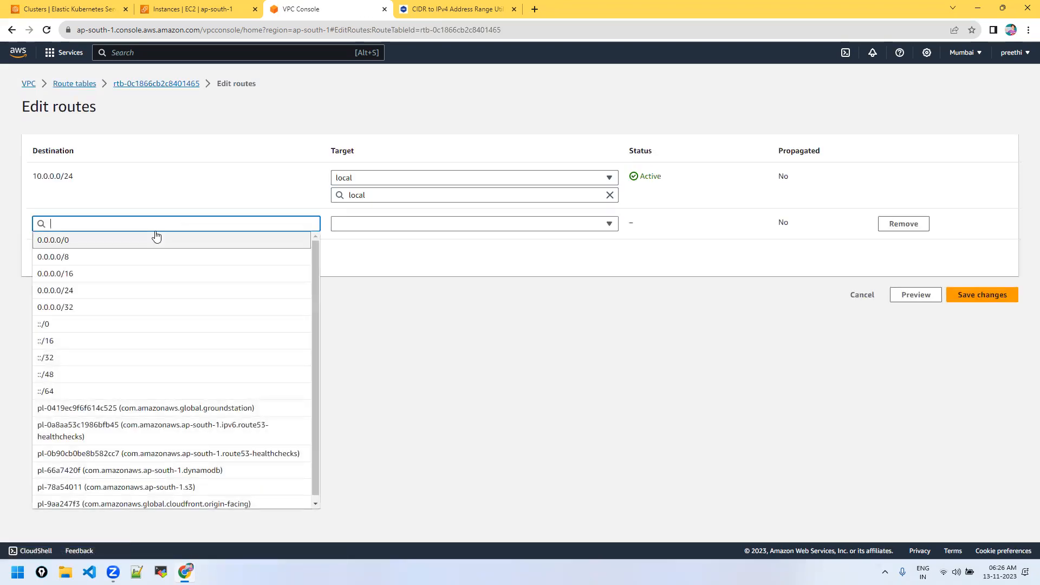
{"action": "left_click", "coordinate": [157, 236]}
Target the new 0.0.0.0/0 route at the internet gateway my-igw and save the route changes
{"action": "left_click", "coordinate": [397, 228]}
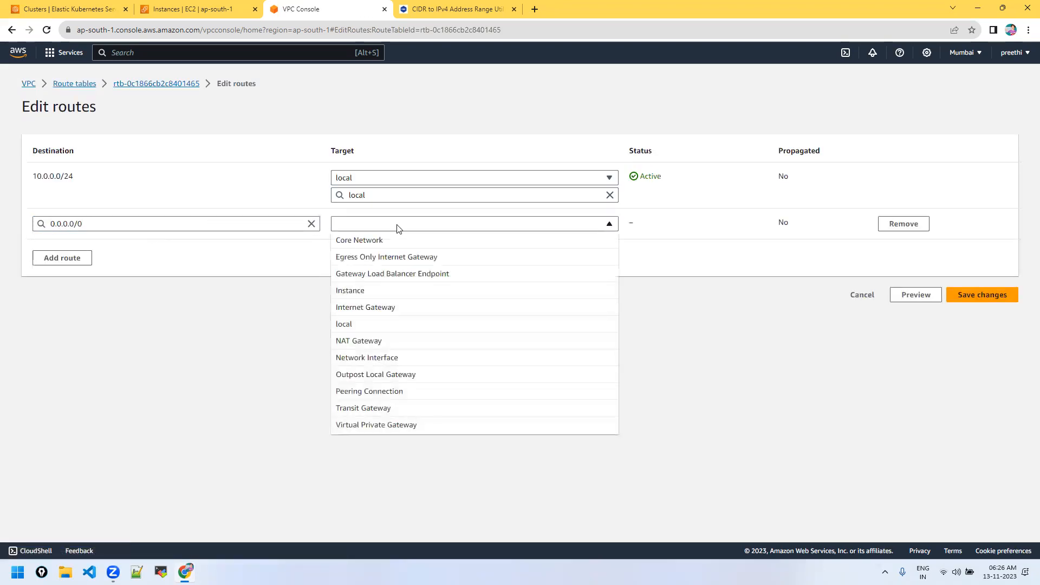
{"action": "left_click", "coordinate": [364, 307]}
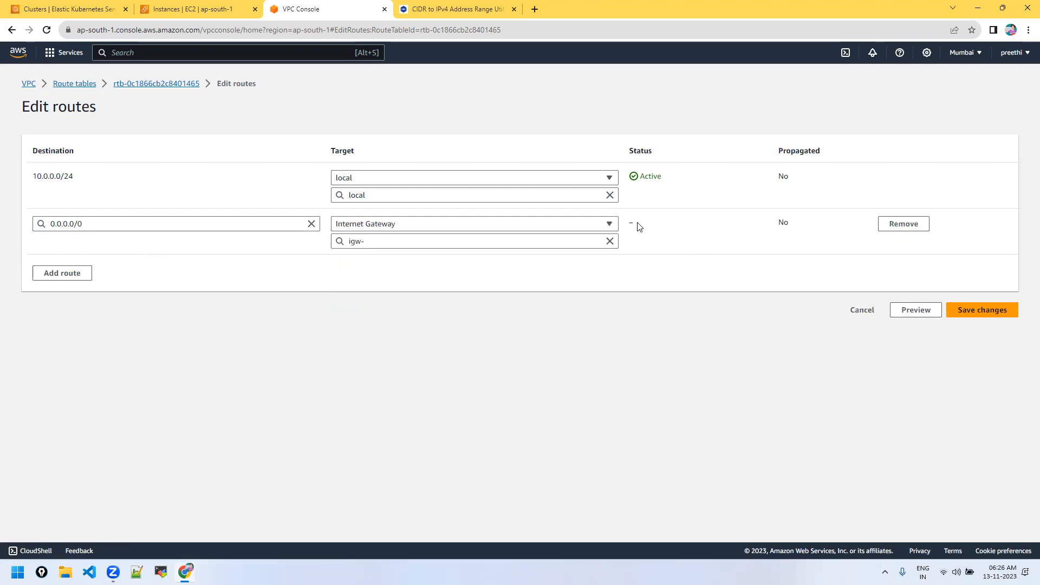
{"action": "left_click", "coordinate": [547, 239]}
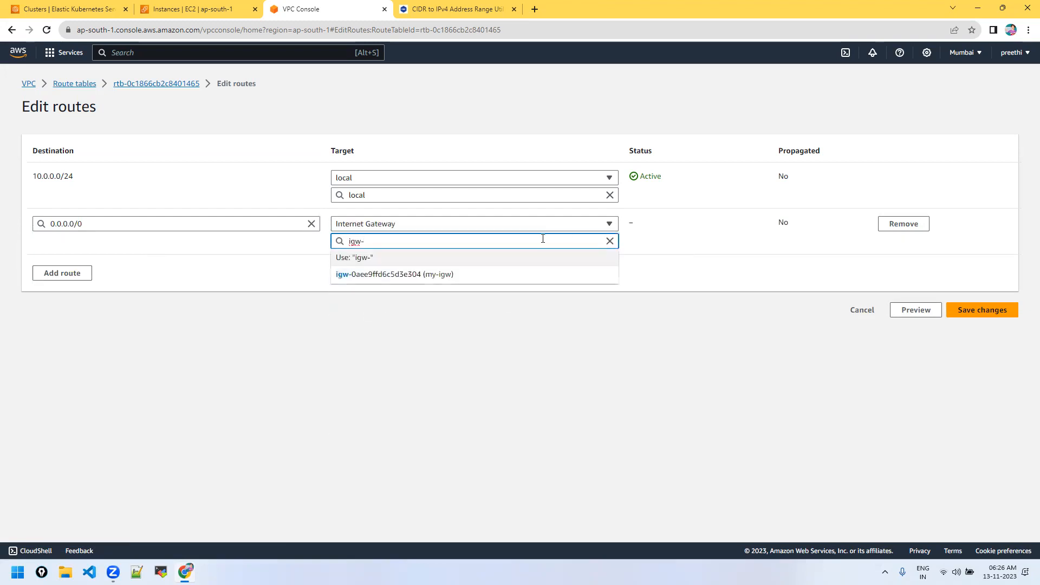
{"action": "left_click", "coordinate": [437, 282]}
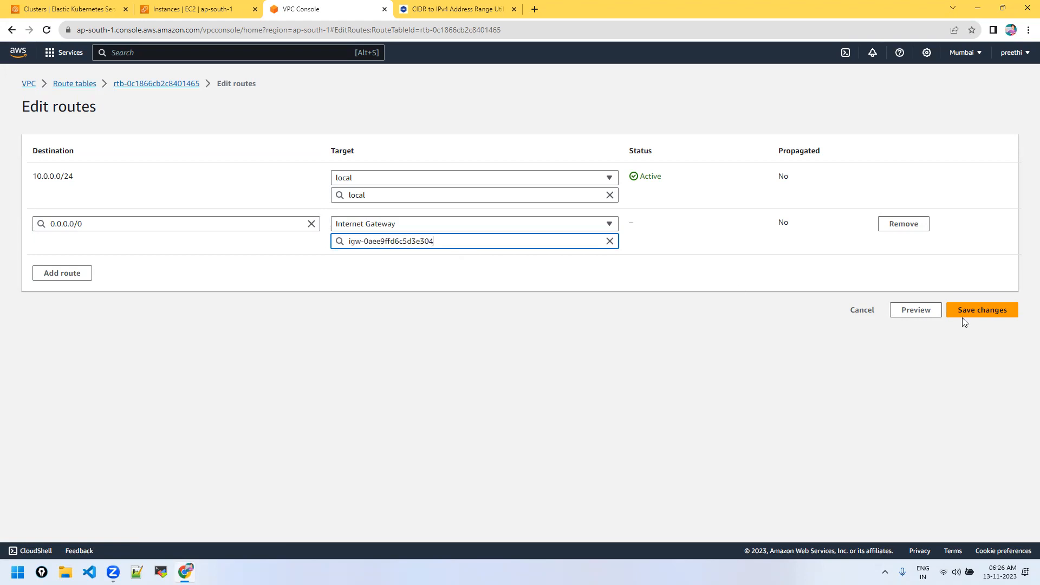
{"action": "left_click", "coordinate": [974, 310]}
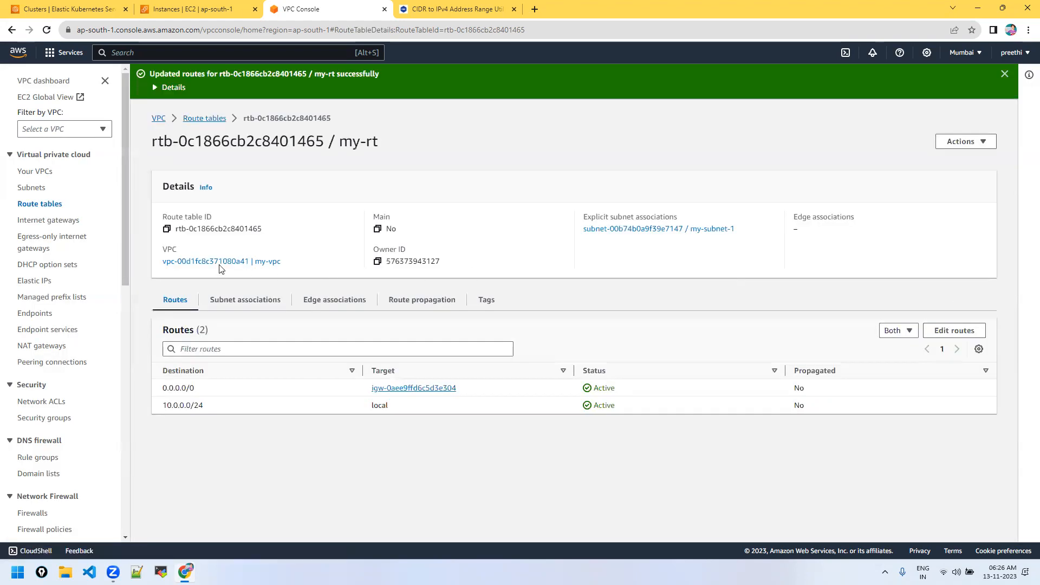
Rename the subnet my-subnet-1 as my-subnet-1-public in the subnets list, then deselect it
{"action": "left_click", "coordinate": [199, 120]}
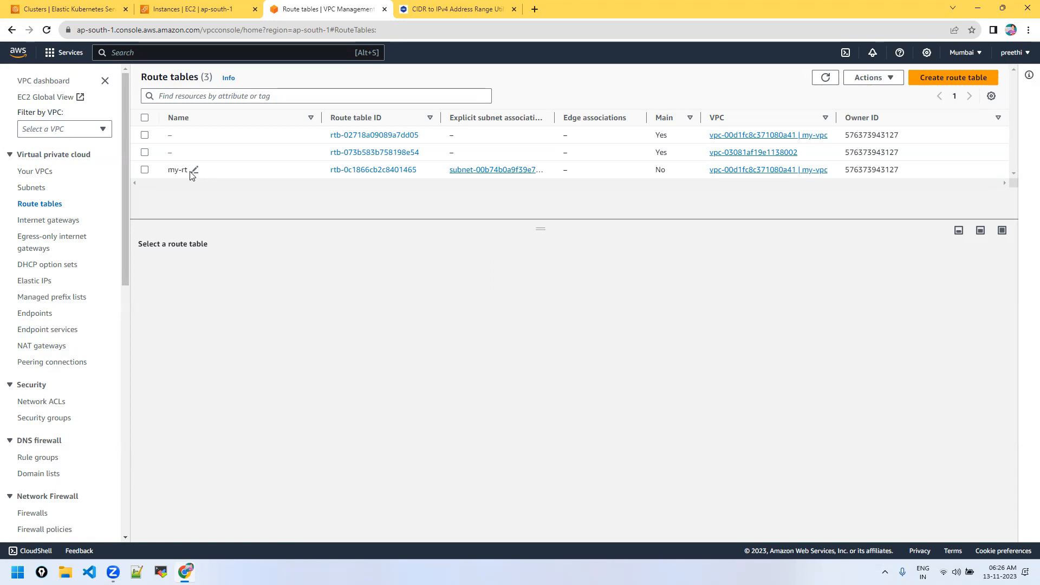
{"action": "left_click", "coordinate": [33, 188]}
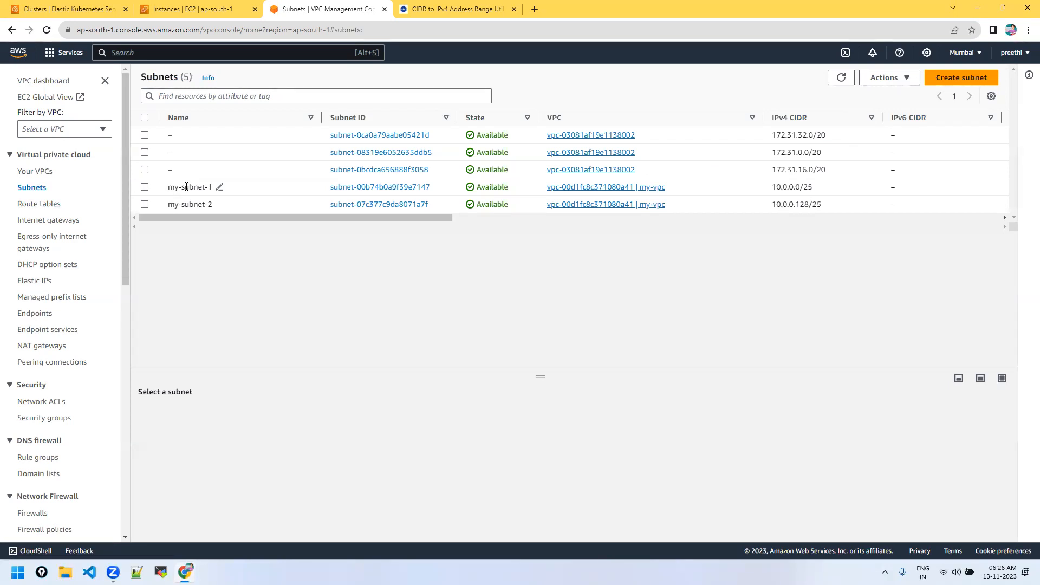
{"action": "left_click", "coordinate": [220, 187]}
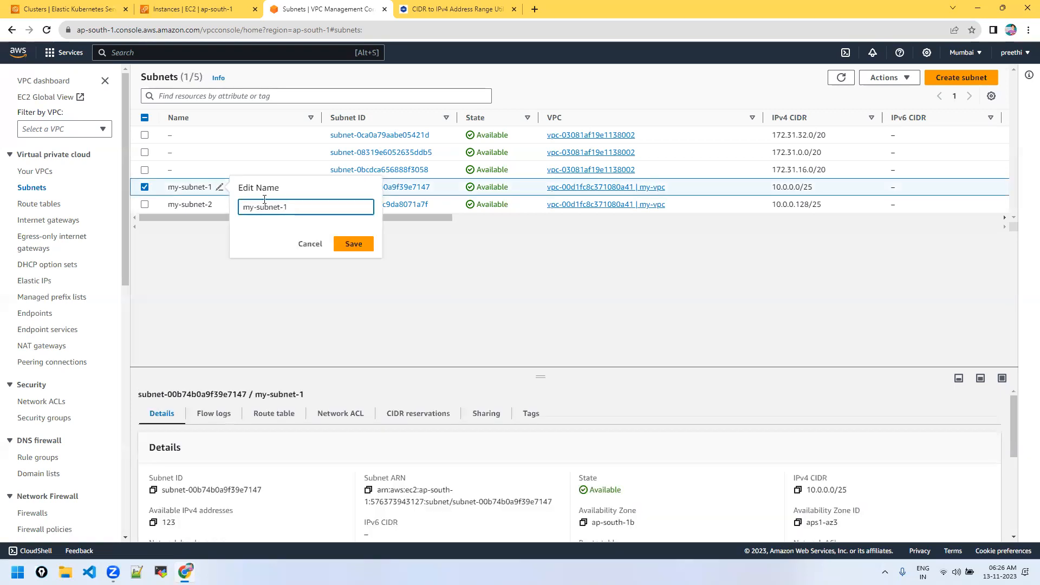
{"action": "type", "text": "-pu"}
{"action": "key", "text": "BackSpace"}
{"action": "left_click", "coordinate": [351, 244]}
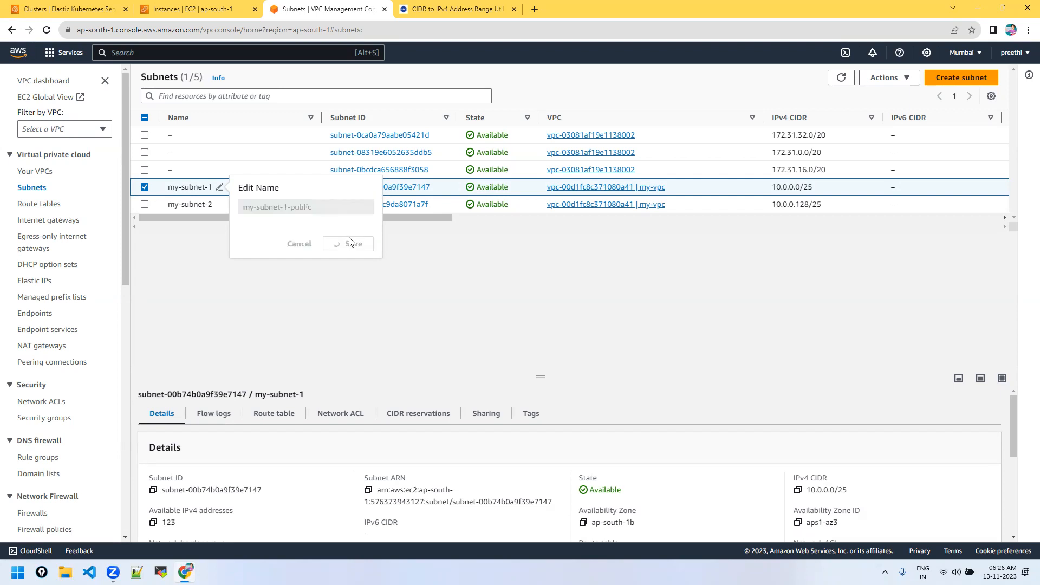
{"action": "left_click", "coordinate": [144, 187]}
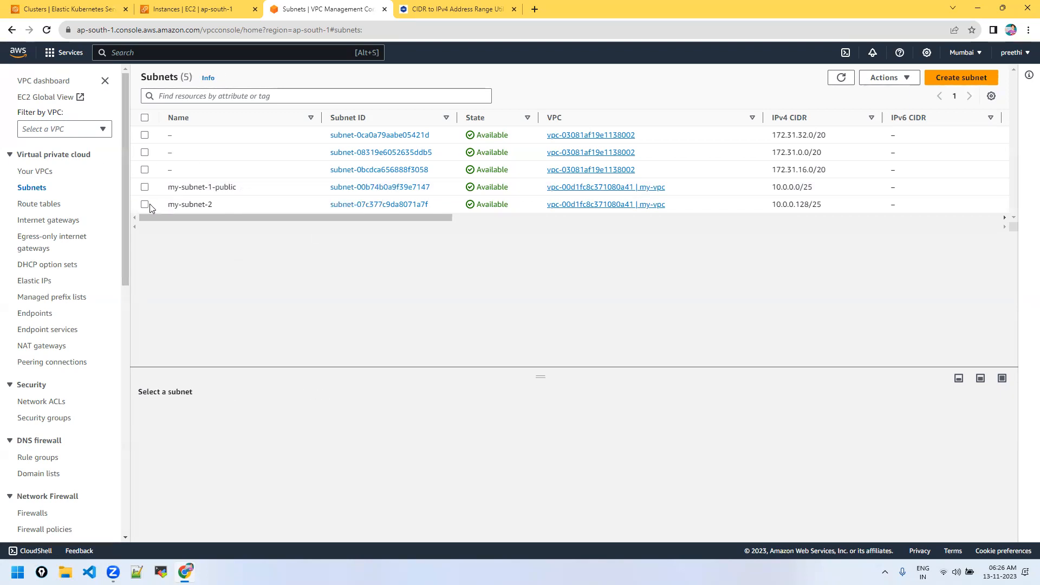
Examine the route table and routes used by the subnet my-subnet-2, then deselect it
{"action": "left_click", "coordinate": [148, 204]}
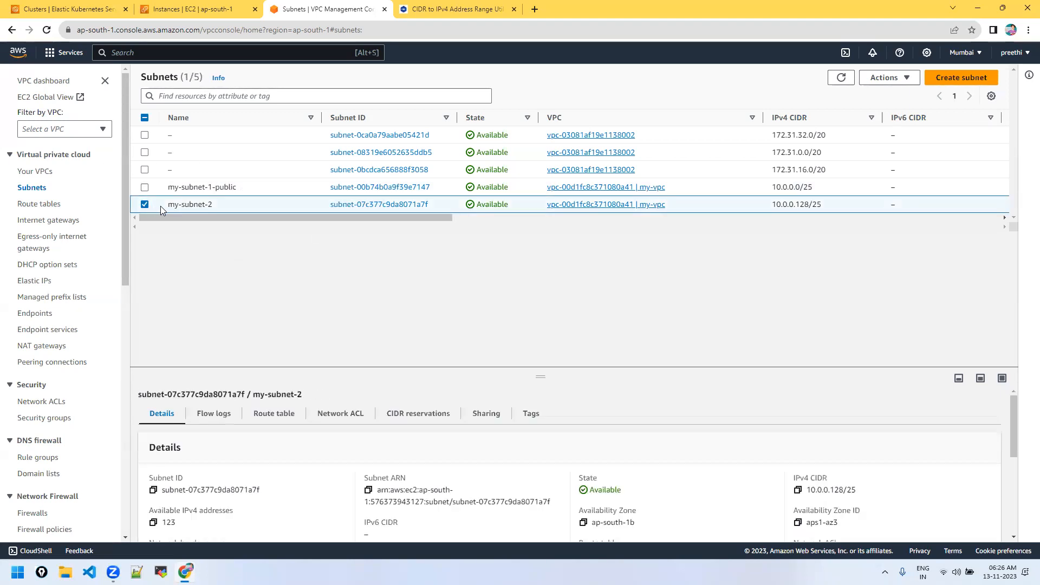
{"action": "left_click", "coordinate": [265, 412]}
{"action": "left_click_drag", "start_coordinate": [543, 377], "coordinate": [536, 223]}
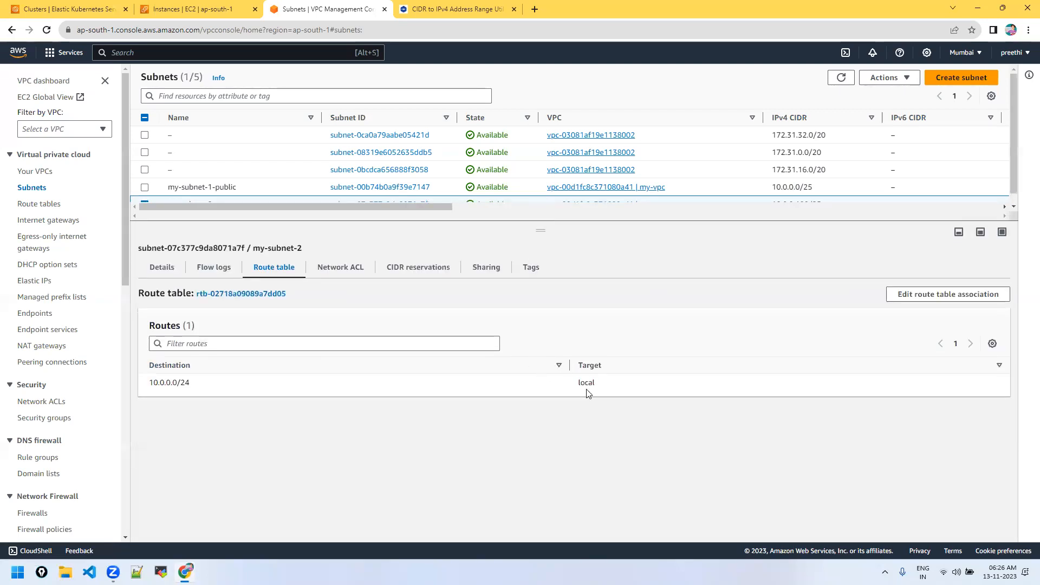
{"action": "left_click_drag", "start_coordinate": [540, 231], "coordinate": [531, 293]}
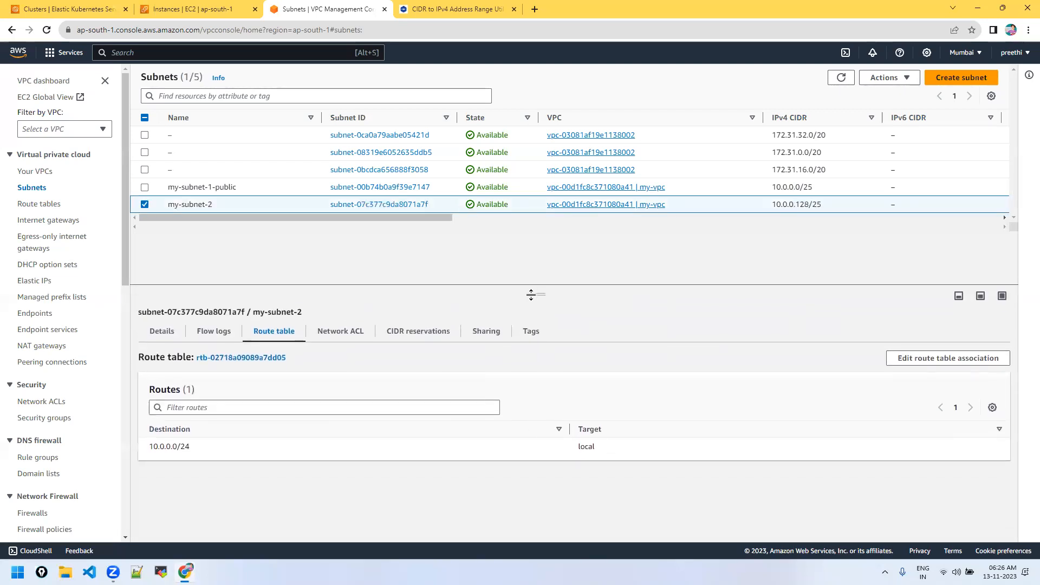
{"action": "left_click", "coordinate": [145, 206]}
Examine the routes and subnet associations of the route table my-rt, then deselect it
{"action": "left_click", "coordinate": [53, 204]}
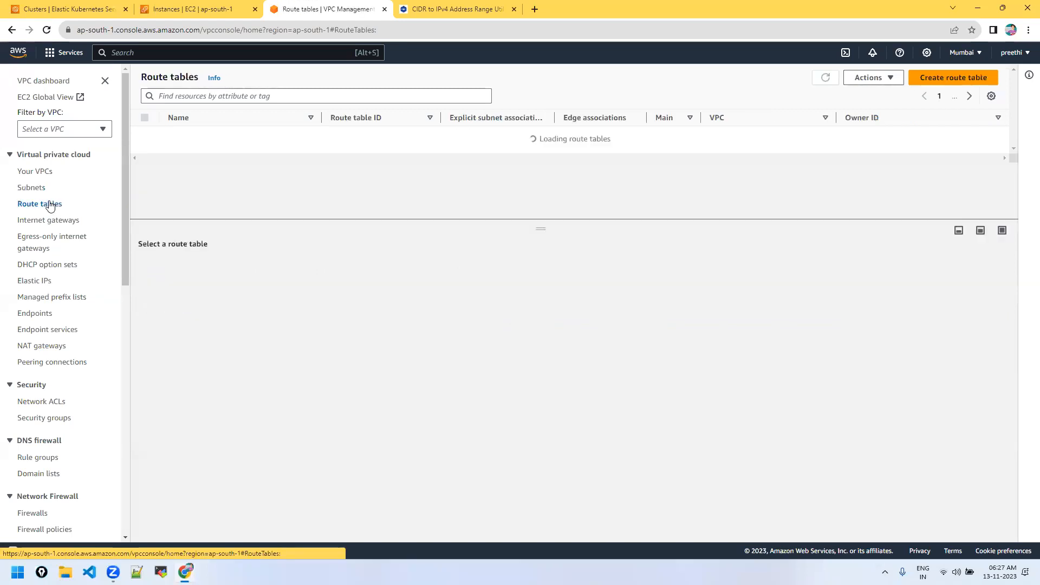
{"action": "left_click", "coordinate": [144, 169]}
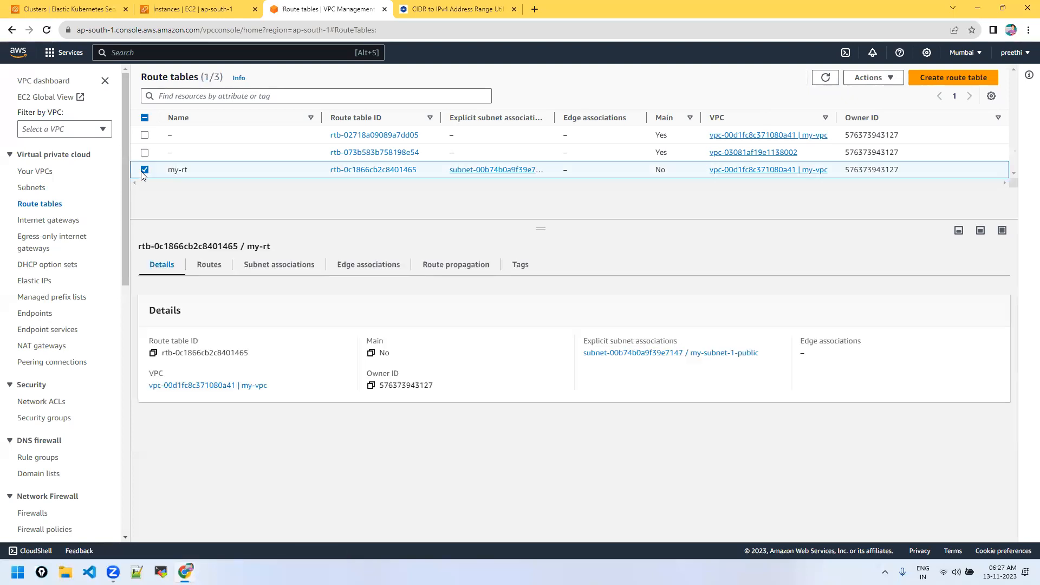
{"action": "left_click", "coordinate": [210, 265]}
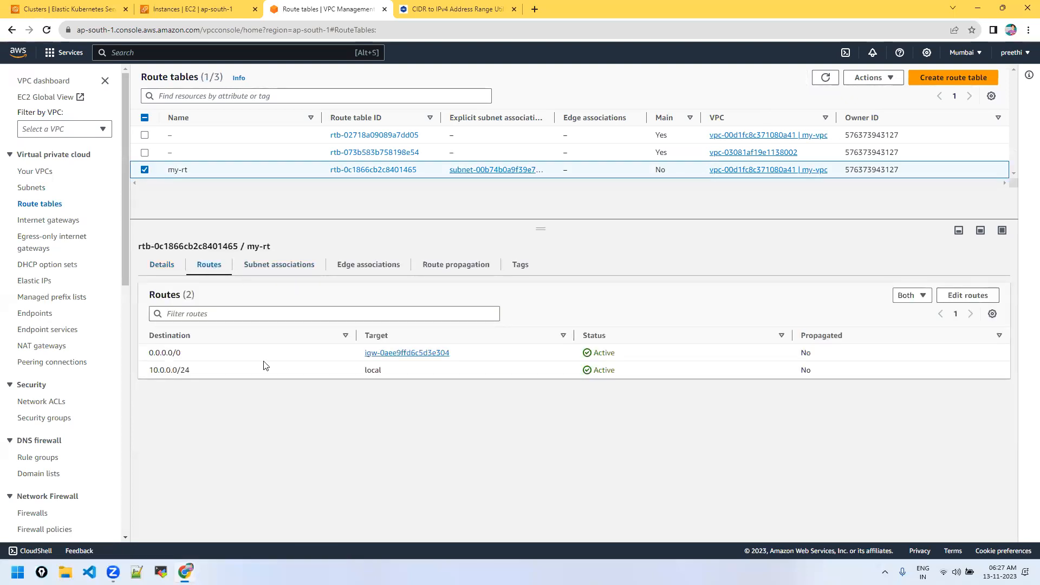
{"action": "left_click", "coordinate": [286, 265]}
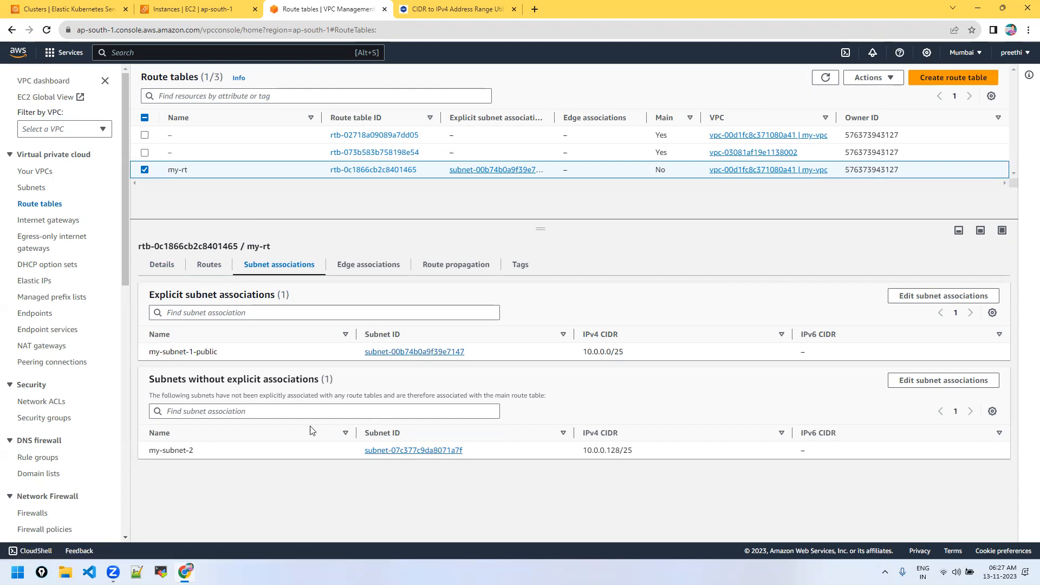
{"action": "left_click", "coordinate": [144, 172]}
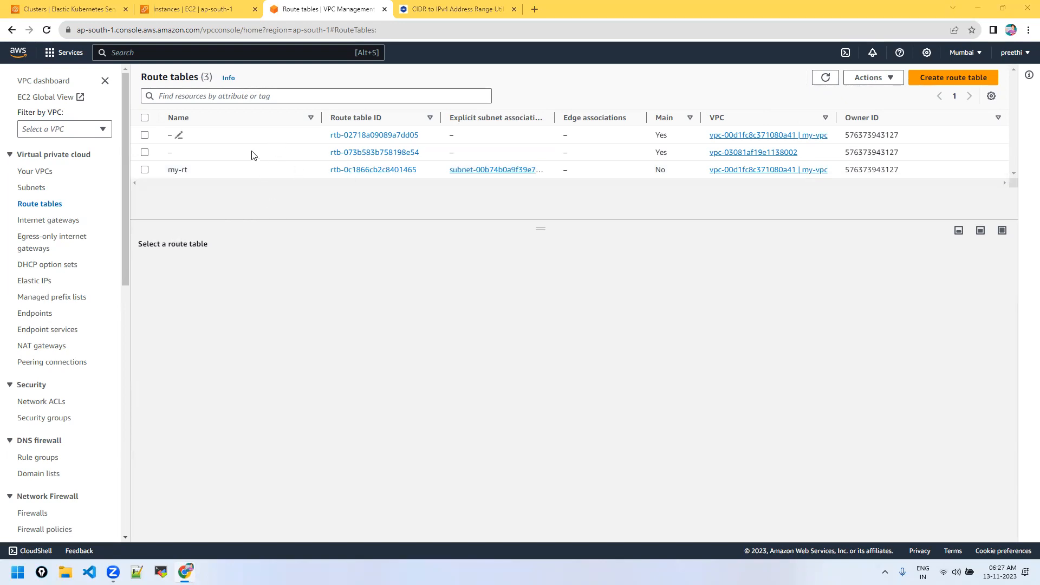
Switch to the EC2 instances page and start launching a new instance named public-ec2
{"action": "left_click", "coordinate": [184, 12]}
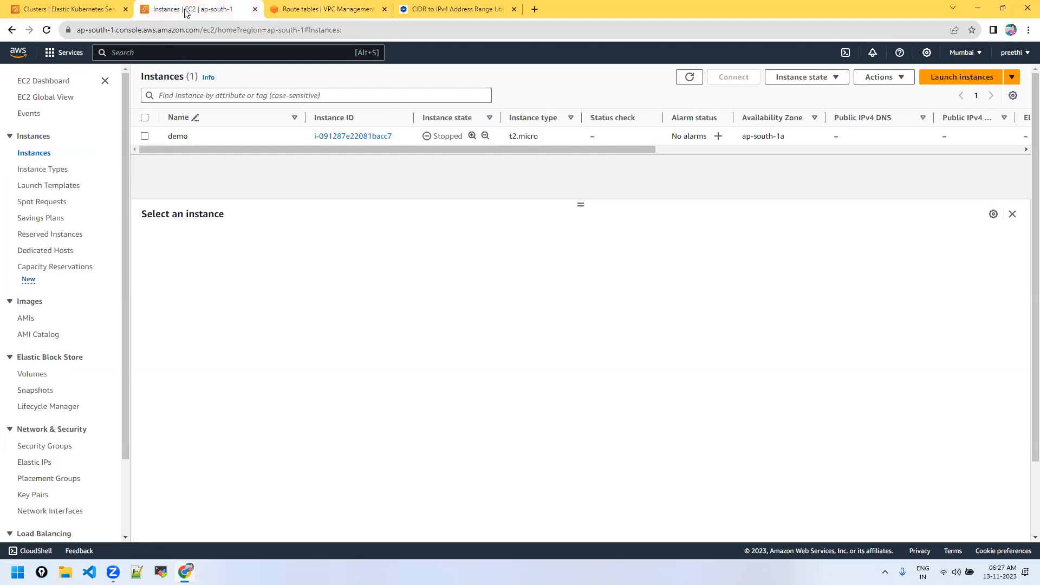
{"action": "left_click", "coordinate": [958, 79]}
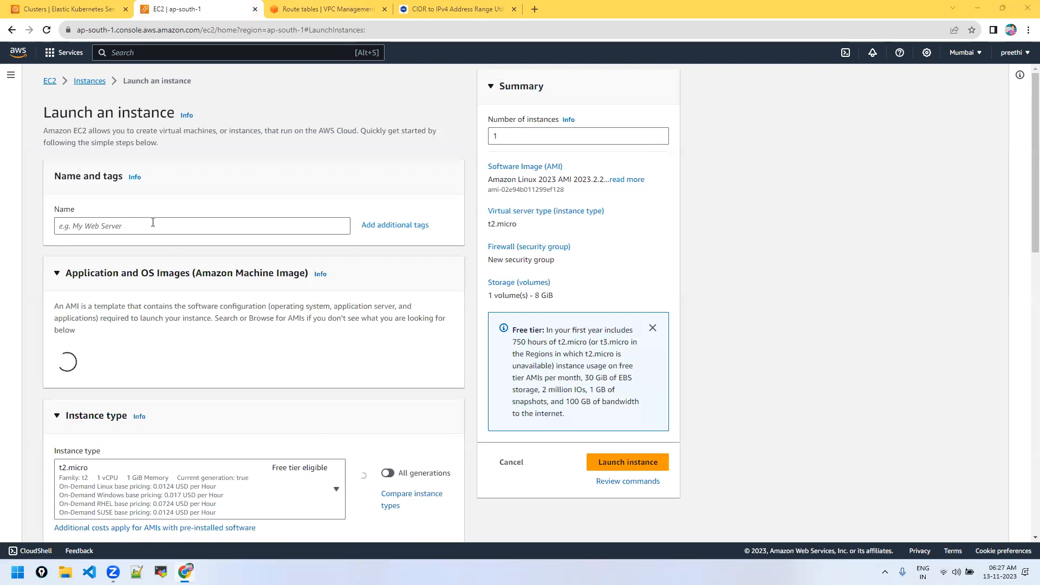
{"action": "left_click", "coordinate": [152, 224]}
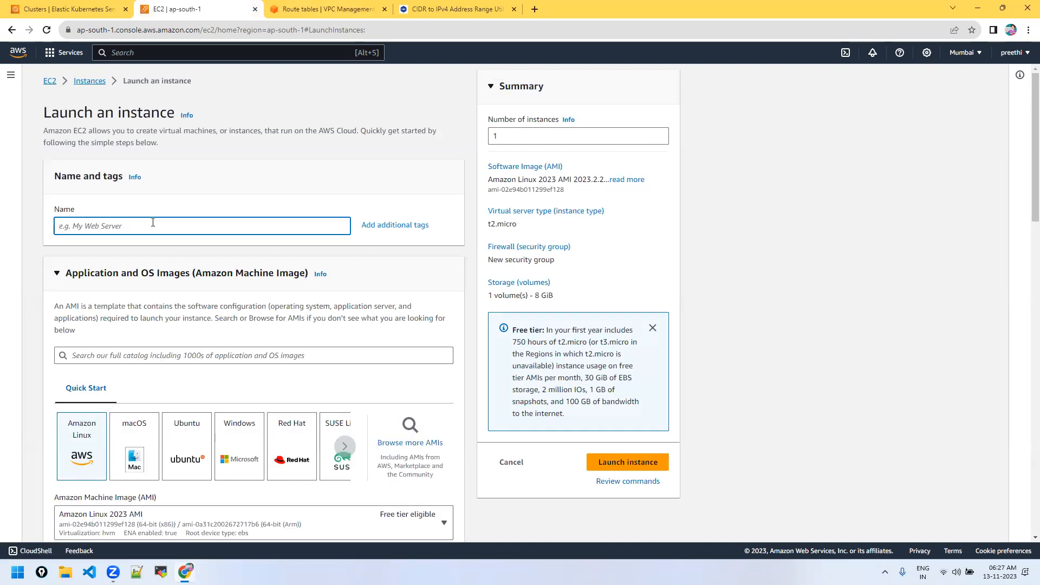
{"action": "type", "text": "public"}
Choose Amazon Linux 2 AMI (HVM) - Kernel 5.10, SSD Volume Type as the machine image for the instance
{"action": "scroll", "coordinate": [152, 223], "scroll_direction": "down", "scroll_amount": 6}
{"action": "left_click", "coordinate": [156, 211]}
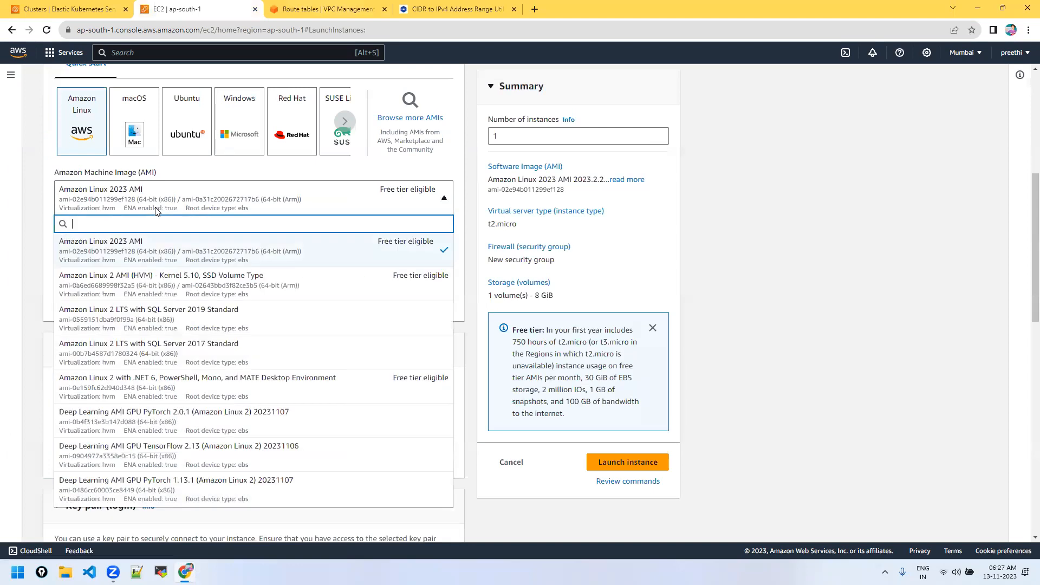
{"action": "left_click", "coordinate": [142, 290]}
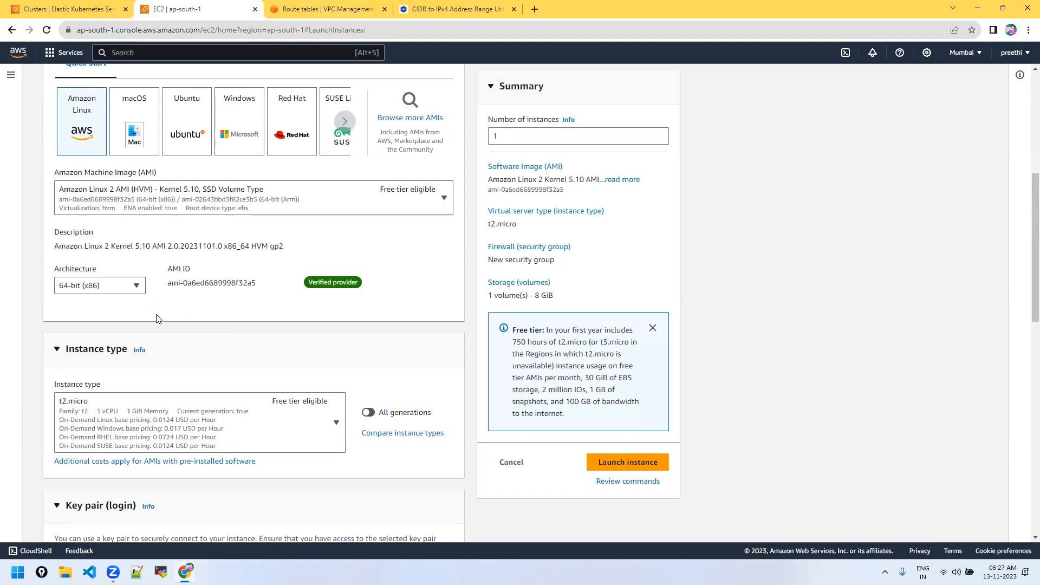
Select aws-key as the login key pair for the new instance
{"action": "scroll", "coordinate": [158, 319], "scroll_direction": "down", "scroll_amount": 2}
{"action": "scroll", "coordinate": [157, 318], "scroll_direction": "down", "scroll_amount": 2}
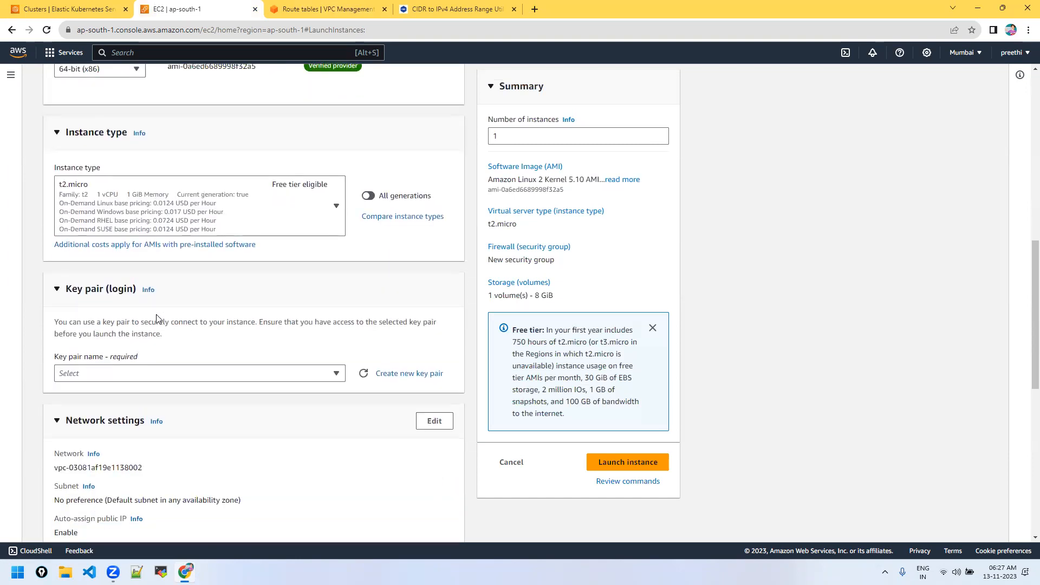
{"action": "scroll", "coordinate": [157, 318], "scroll_direction": "down", "scroll_amount": 2}
{"action": "left_click", "coordinate": [143, 268]}
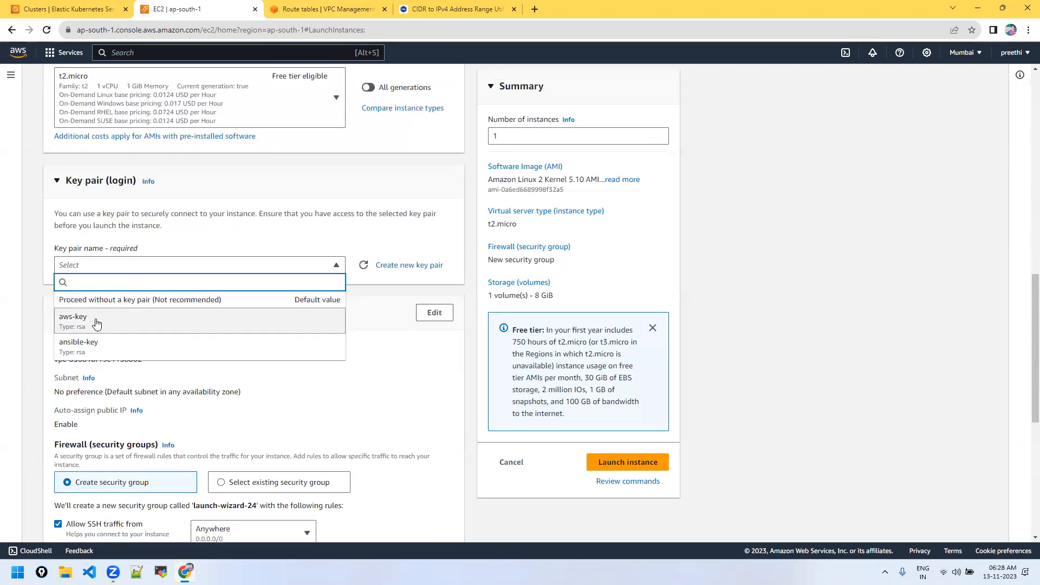
{"action": "left_click", "coordinate": [97, 324]}
Expand the advanced details and examine the network, storage and advanced launch settings down to the user data
{"action": "scroll", "coordinate": [219, 329], "scroll_direction": "down", "scroll_amount": 6}
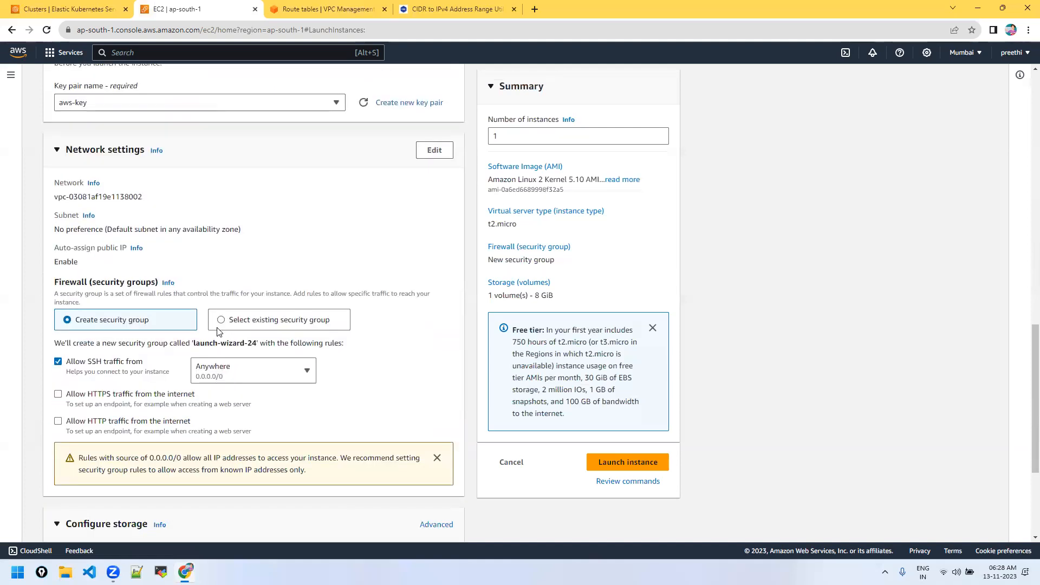
{"action": "scroll", "coordinate": [217, 332], "scroll_direction": "down", "scroll_amount": 1}
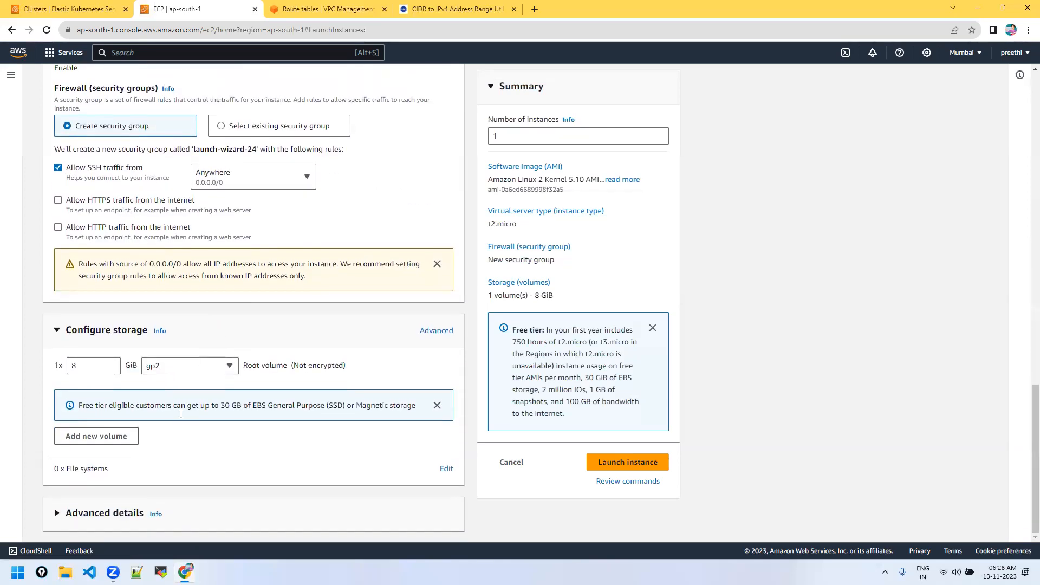
{"action": "left_click", "coordinate": [105, 514]}
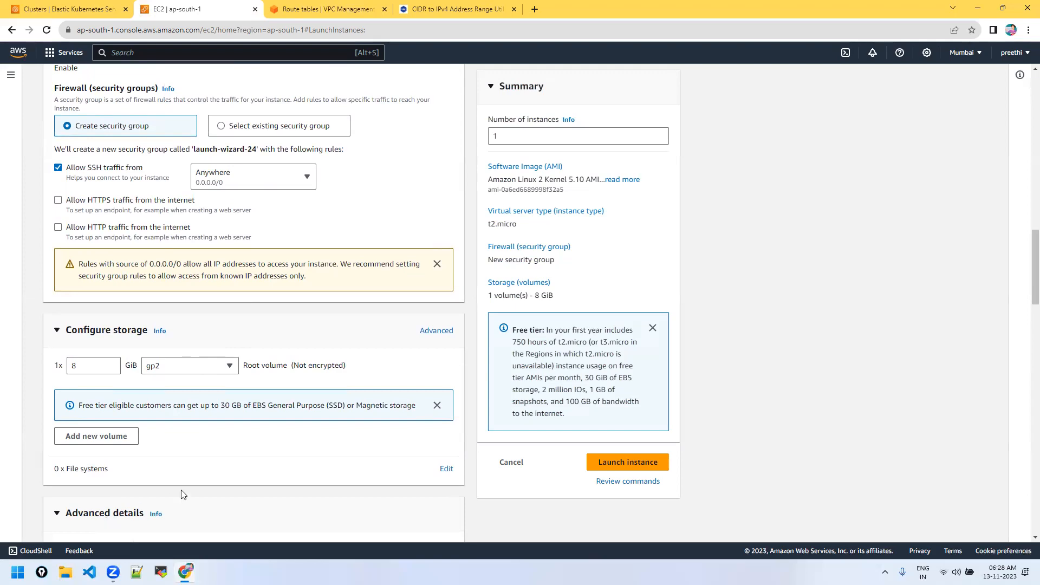
{"action": "scroll", "coordinate": [181, 493], "scroll_direction": "down", "scroll_amount": 5}
{"action": "scroll", "coordinate": [182, 494], "scroll_direction": "down", "scroll_amount": 12}
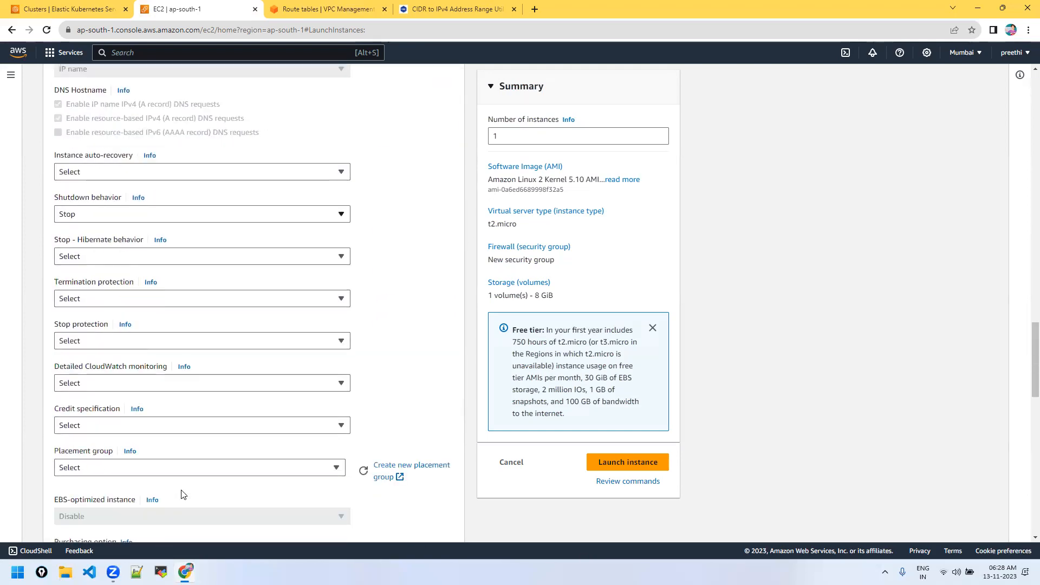
{"action": "scroll", "coordinate": [182, 494], "scroll_direction": "down", "scroll_amount": 8}
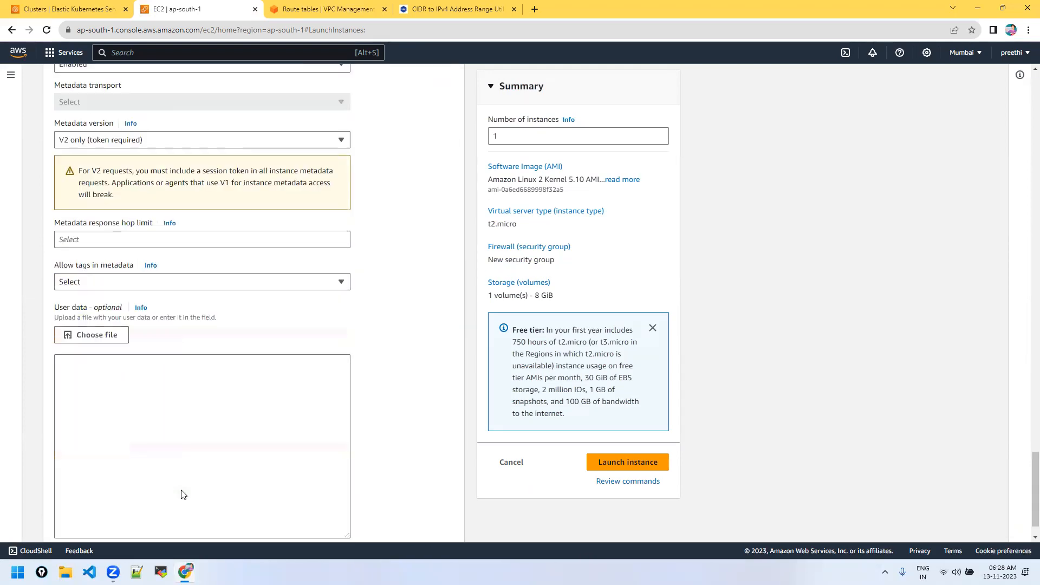
{"action": "scroll", "coordinate": [404, 476], "scroll_direction": "up", "scroll_amount": 20}
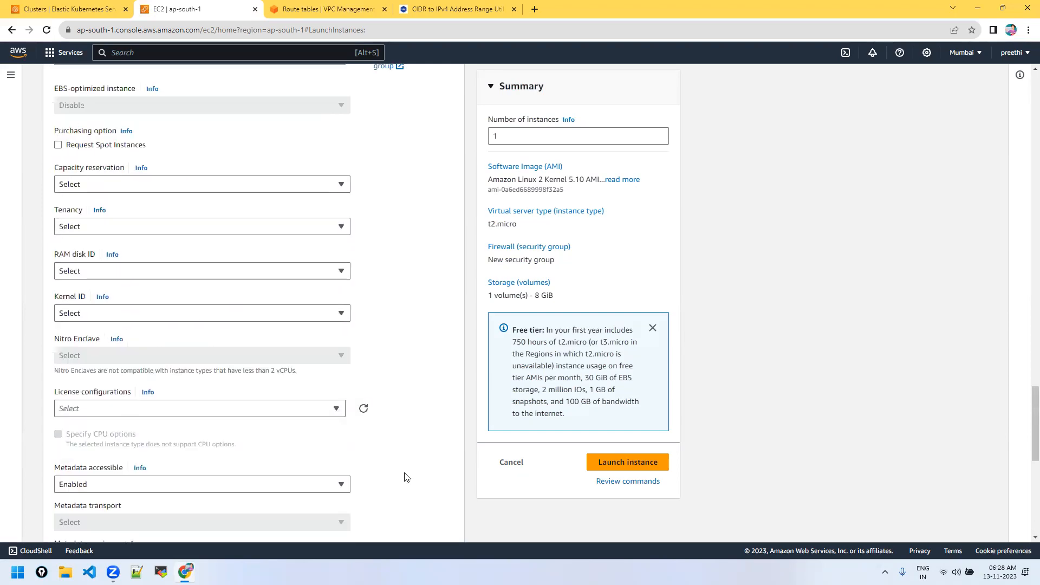
{"action": "scroll", "coordinate": [407, 477], "scroll_direction": "up", "scroll_amount": 20}
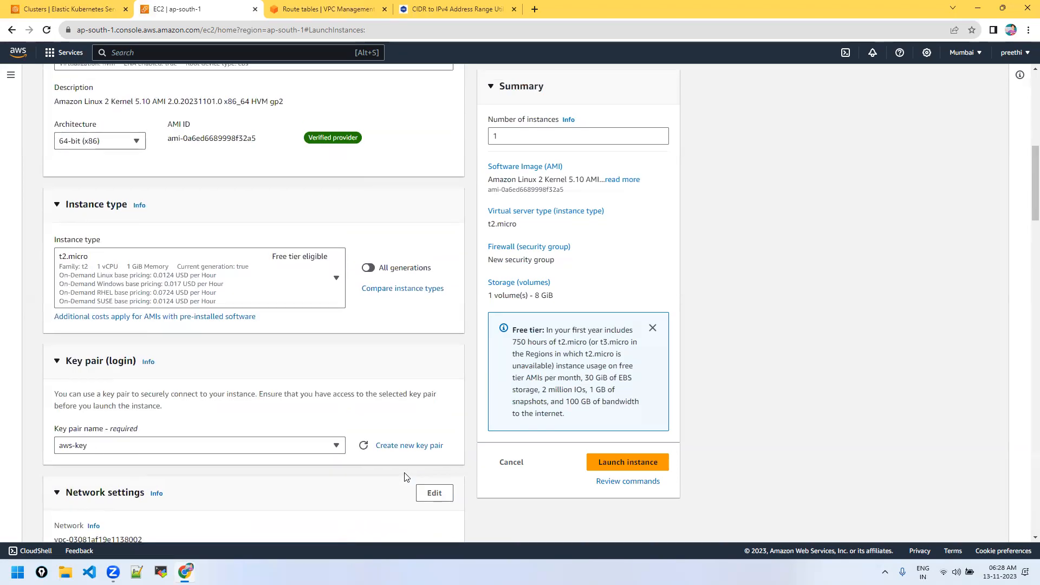
{"action": "scroll", "coordinate": [372, 453], "scroll_direction": "down", "scroll_amount": 16}
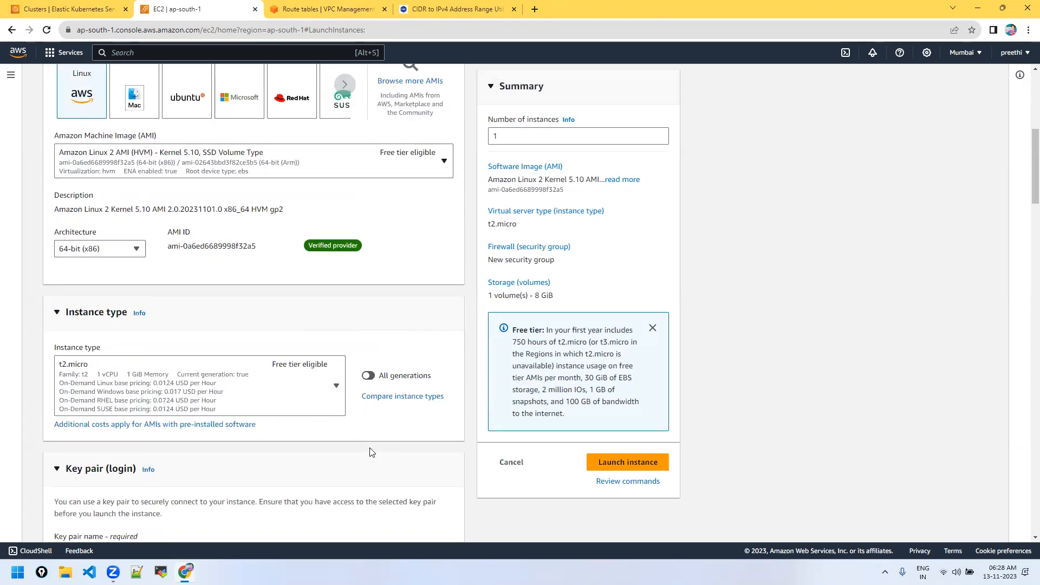
{"action": "scroll", "coordinate": [371, 453], "scroll_direction": "down", "scroll_amount": 15}
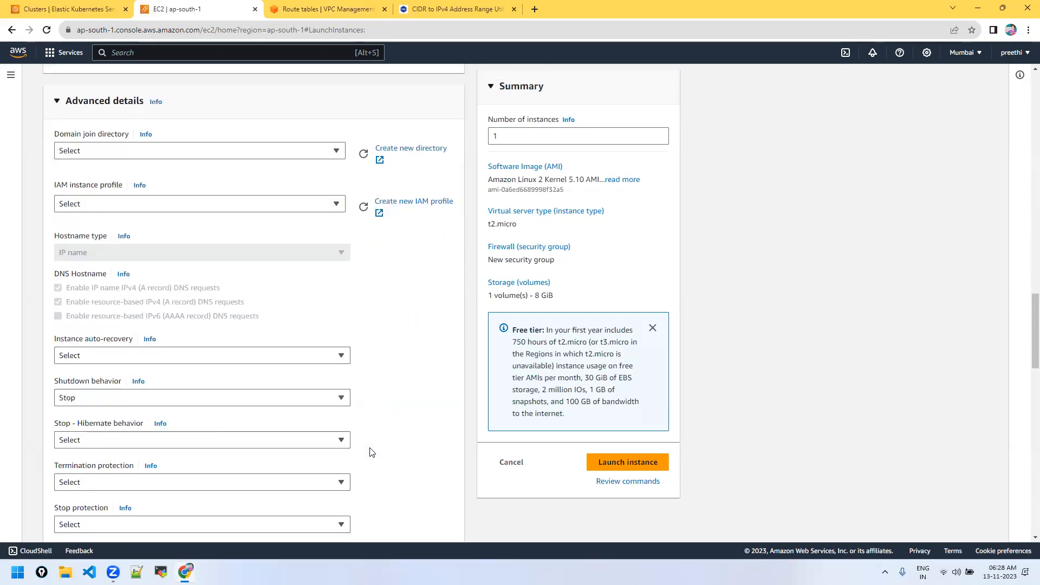
{"action": "scroll", "coordinate": [371, 453], "scroll_direction": "down", "scroll_amount": 6}
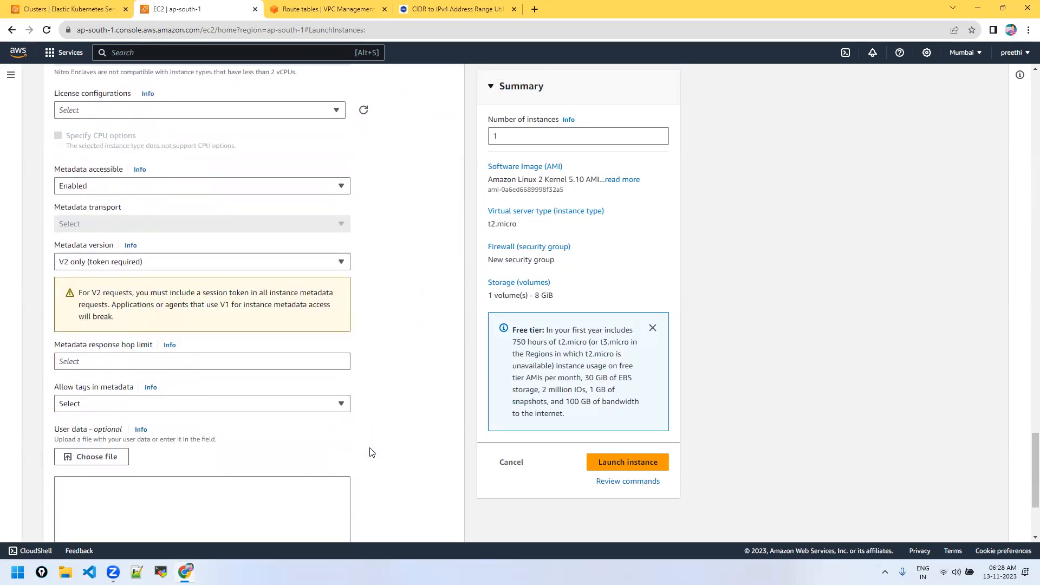
{"action": "scroll", "coordinate": [372, 453], "scroll_direction": "up", "scroll_amount": 18}
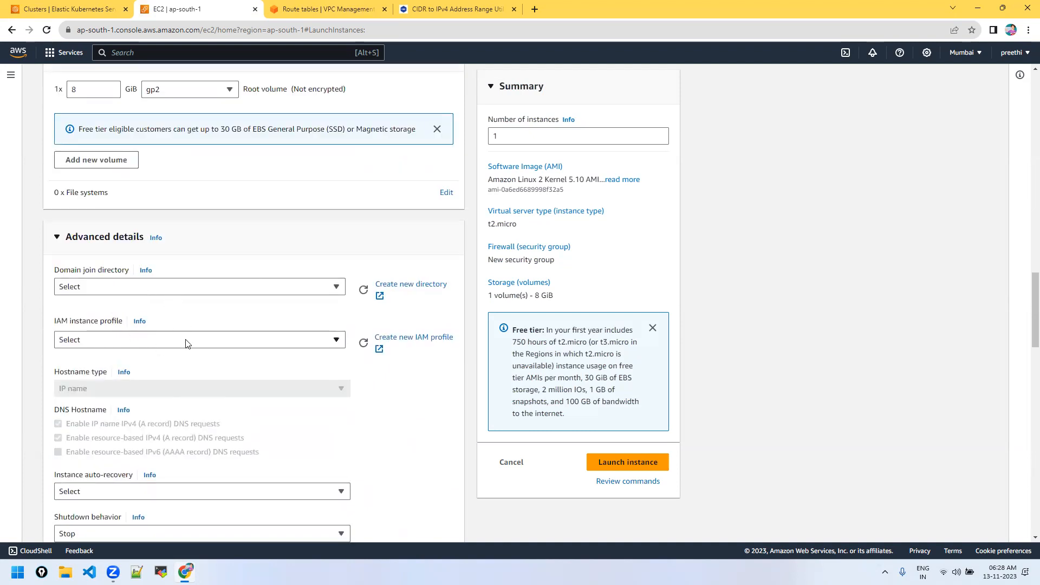
{"action": "scroll", "coordinate": [201, 381], "scroll_direction": "down", "scroll_amount": 3}
{"action": "scroll", "coordinate": [201, 382], "scroll_direction": "down", "scroll_amount": 12}
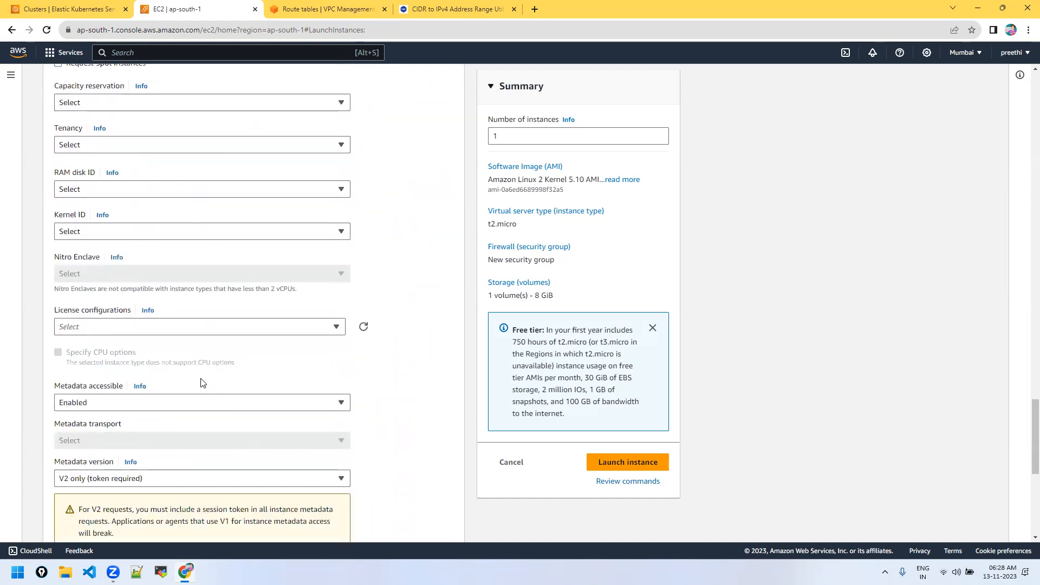
{"action": "scroll", "coordinate": [201, 382], "scroll_direction": "up", "scroll_amount": 15}
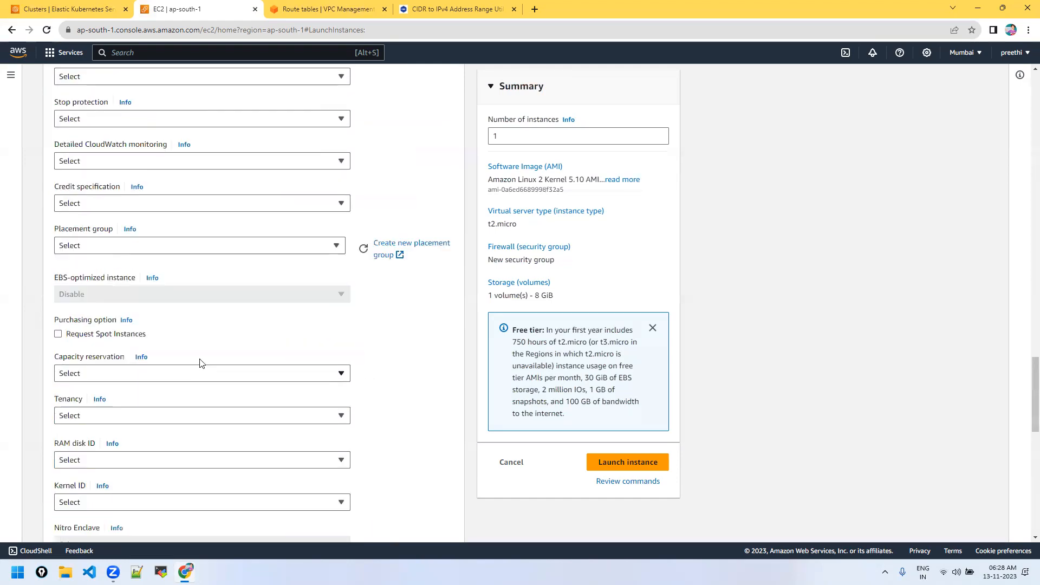
{"action": "scroll", "coordinate": [201, 363], "scroll_direction": "up", "scroll_amount": 6}
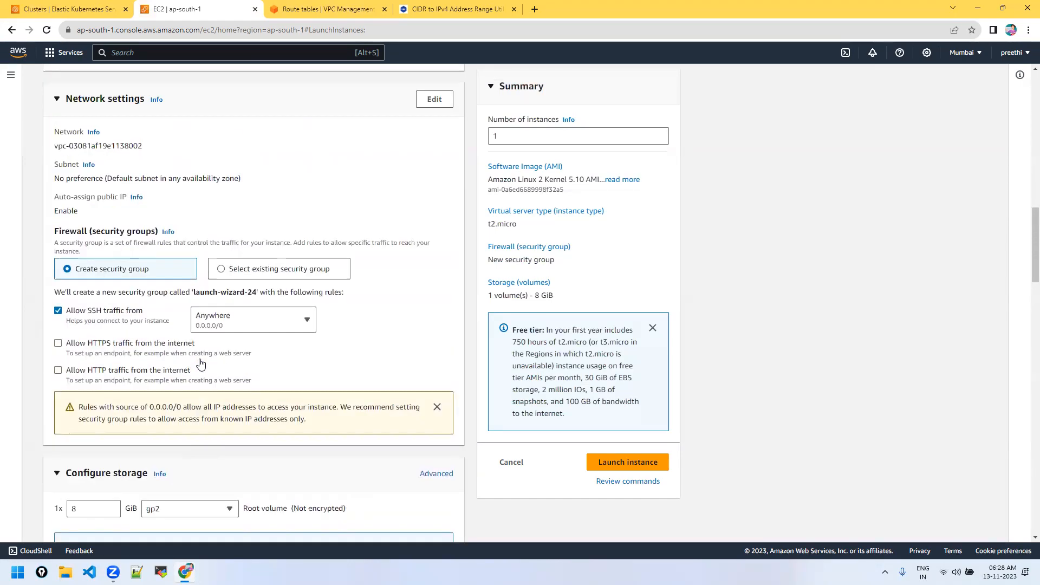
{"action": "scroll", "coordinate": [144, 381], "scroll_direction": "up", "scroll_amount": 10}
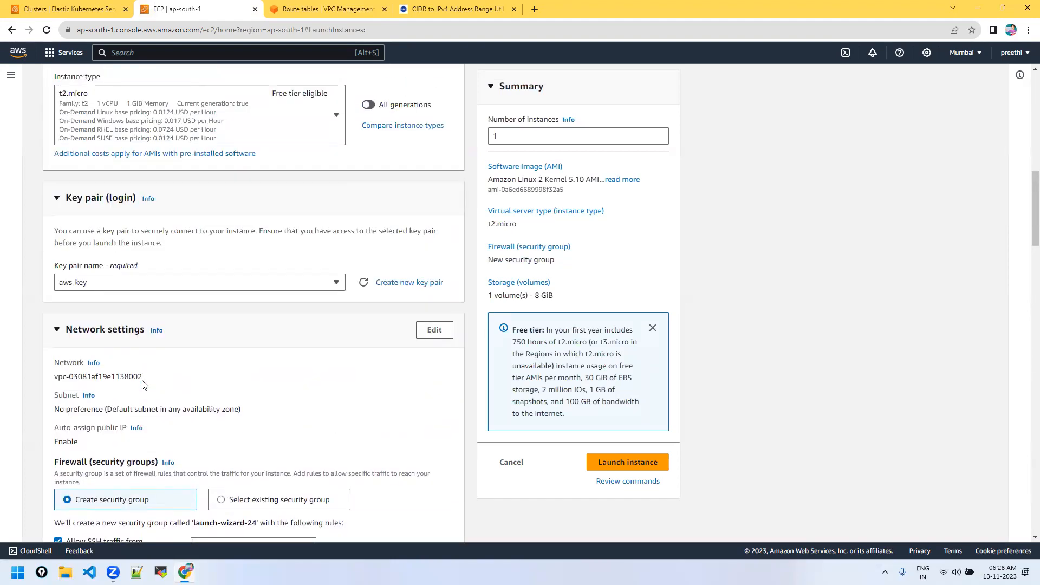
{"action": "scroll", "coordinate": [144, 385], "scroll_direction": "down", "scroll_amount": 15}
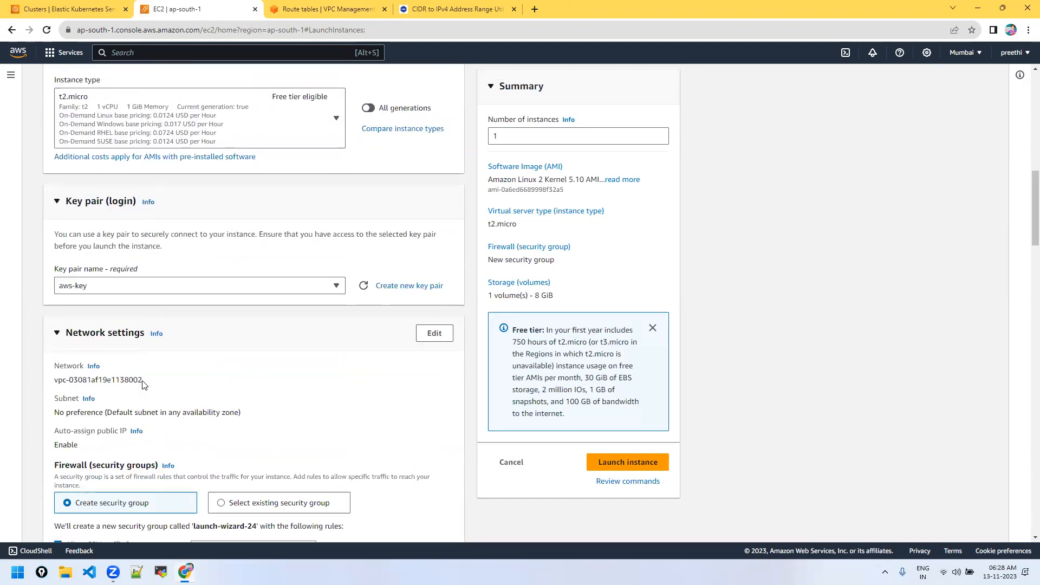
{"action": "scroll", "coordinate": [143, 383], "scroll_direction": "down", "scroll_amount": 2}
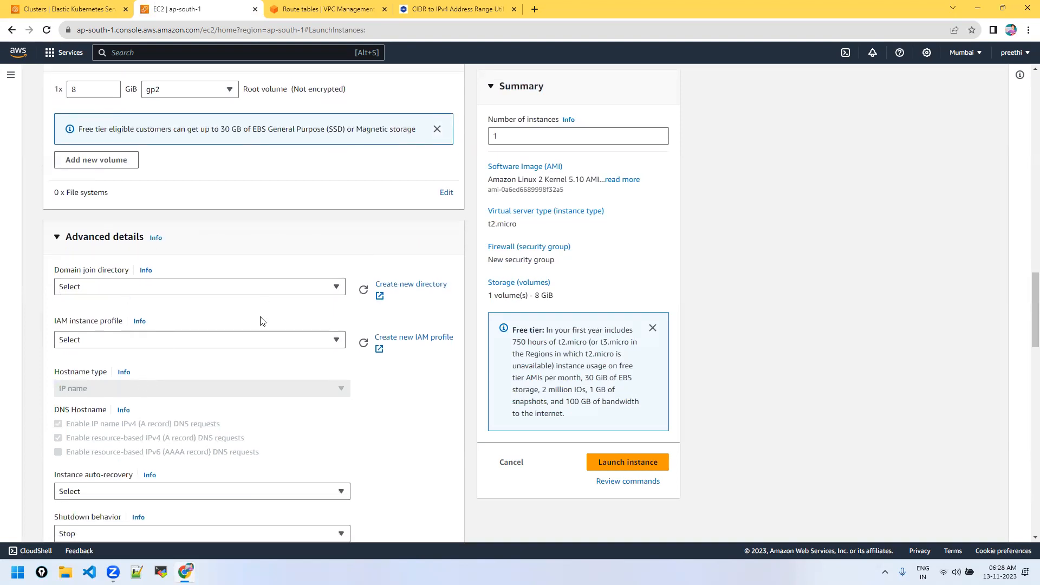
{"action": "left_click", "coordinate": [199, 339]}
{"action": "left_click", "coordinate": [10, 336]}
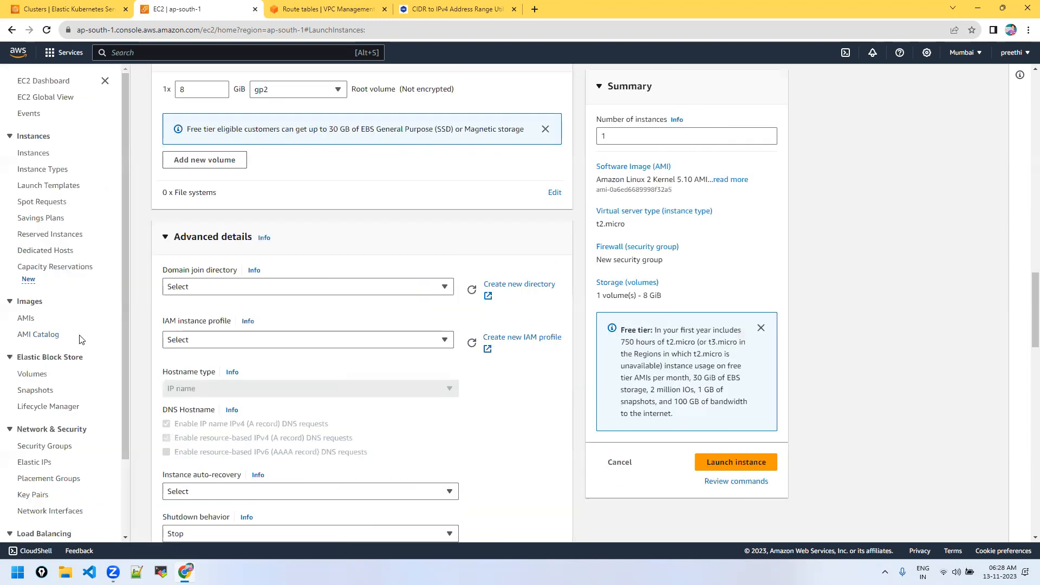
{"action": "left_click", "coordinate": [105, 81]}
Review the advanced options from the IAM instance profile to the user data, then recheck the name, AMI, key pair and network settings
{"action": "scroll", "coordinate": [314, 325], "scroll_direction": "down", "scroll_amount": 4}
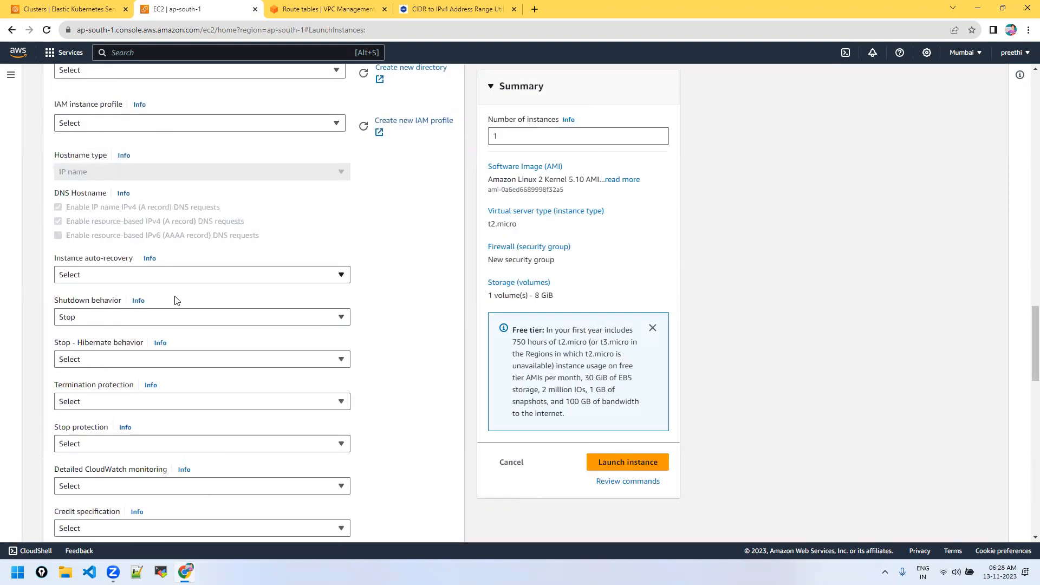
{"action": "scroll", "coordinate": [189, 378], "scroll_direction": "down", "scroll_amount": 9}
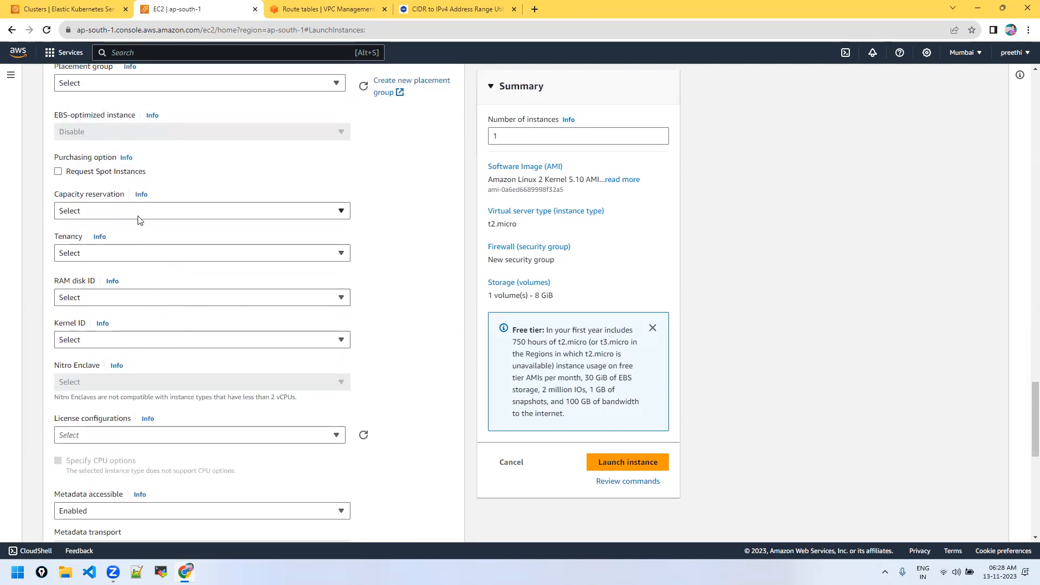
{"action": "scroll", "coordinate": [177, 360], "scroll_direction": "down", "scroll_amount": 3}
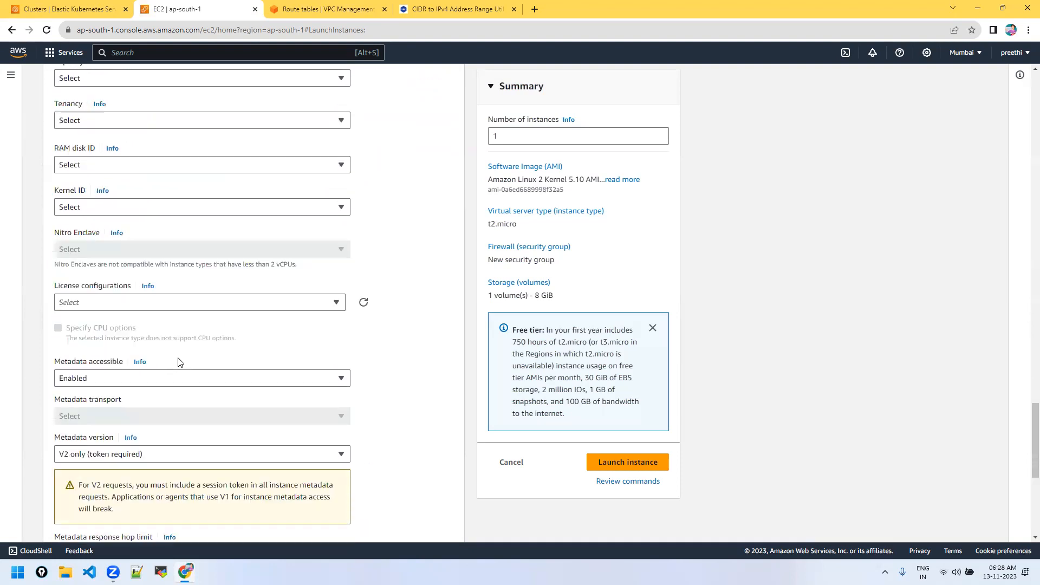
{"action": "scroll", "coordinate": [180, 362], "scroll_direction": "down", "scroll_amount": 6}
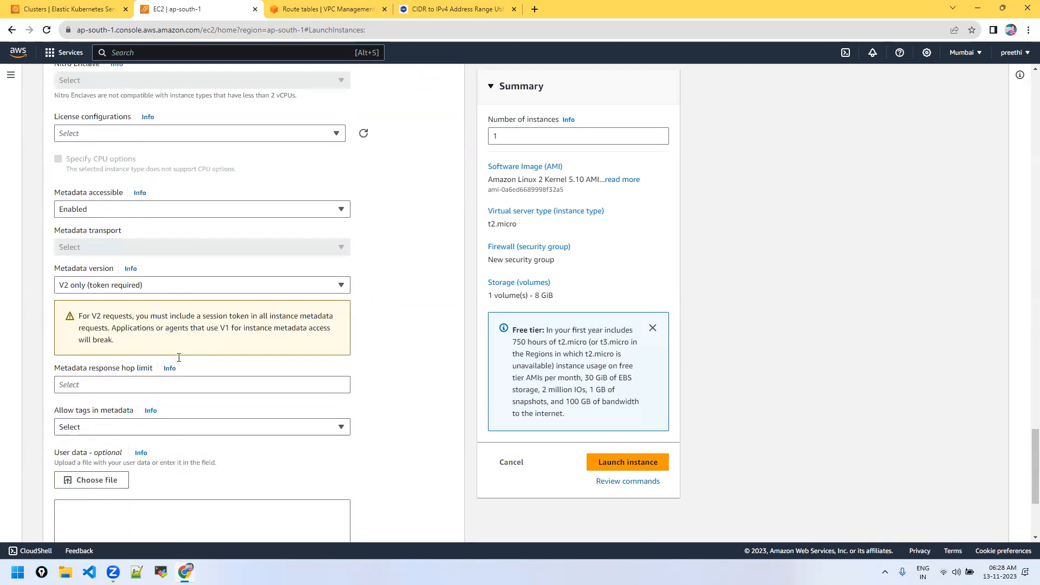
{"action": "scroll", "coordinate": [404, 339], "scroll_direction": "up", "scroll_amount": 15}
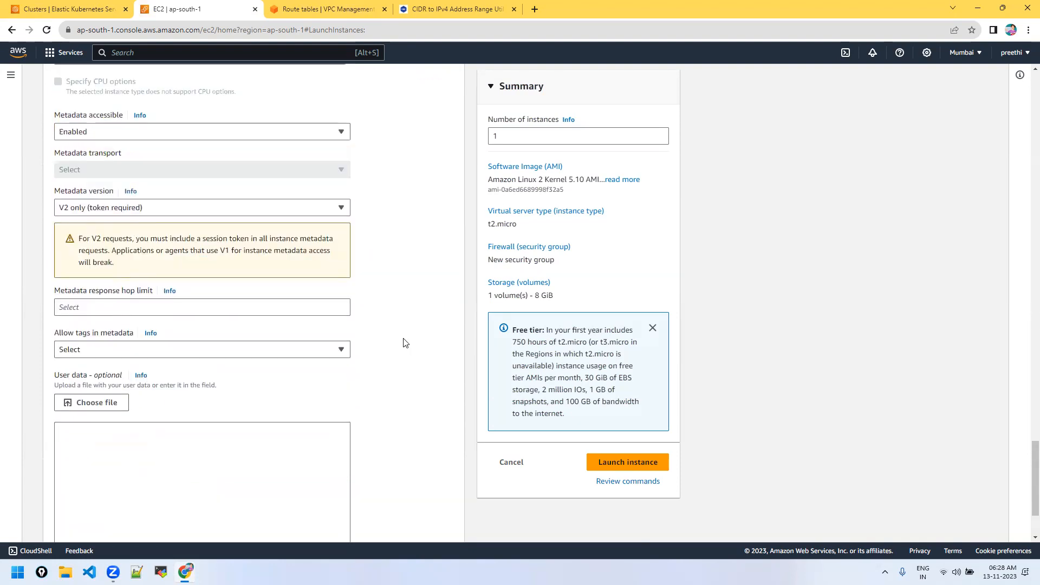
{"action": "scroll", "coordinate": [403, 340], "scroll_direction": "up", "scroll_amount": 15}
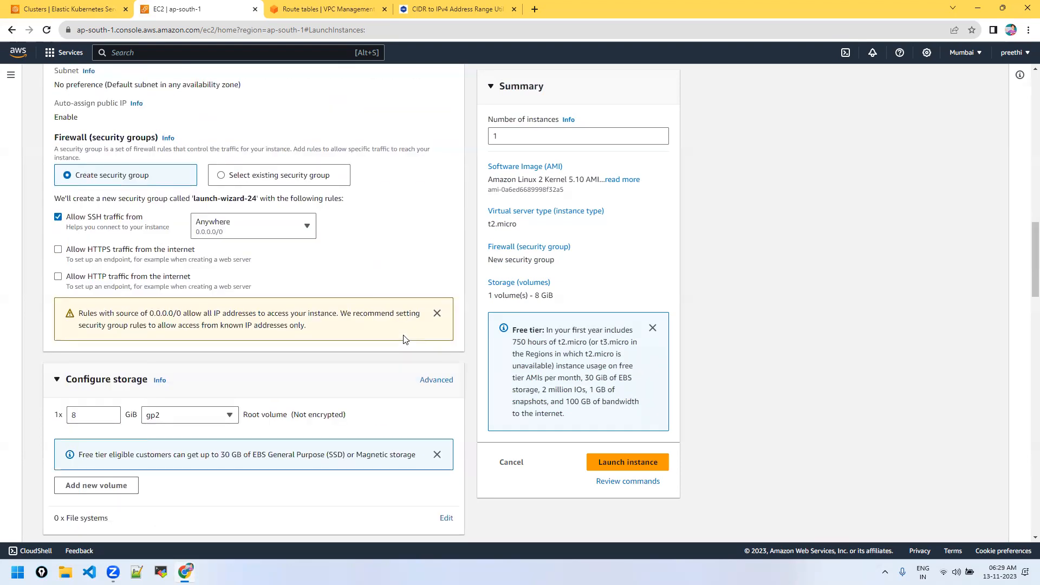
{"action": "scroll", "coordinate": [404, 339], "scroll_direction": "up", "scroll_amount": 10}
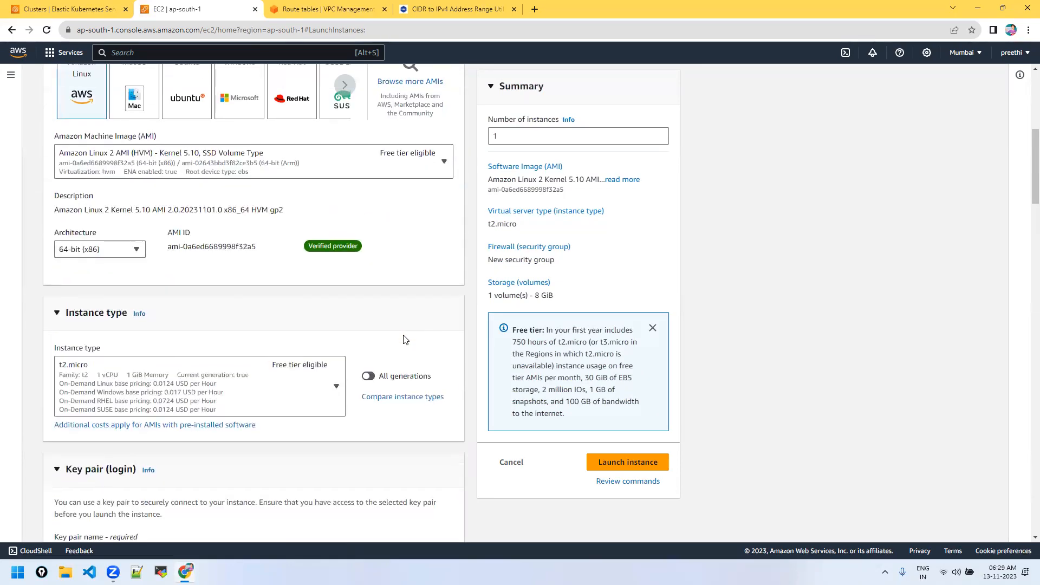
{"action": "scroll", "coordinate": [404, 339], "scroll_direction": "down", "scroll_amount": 4}
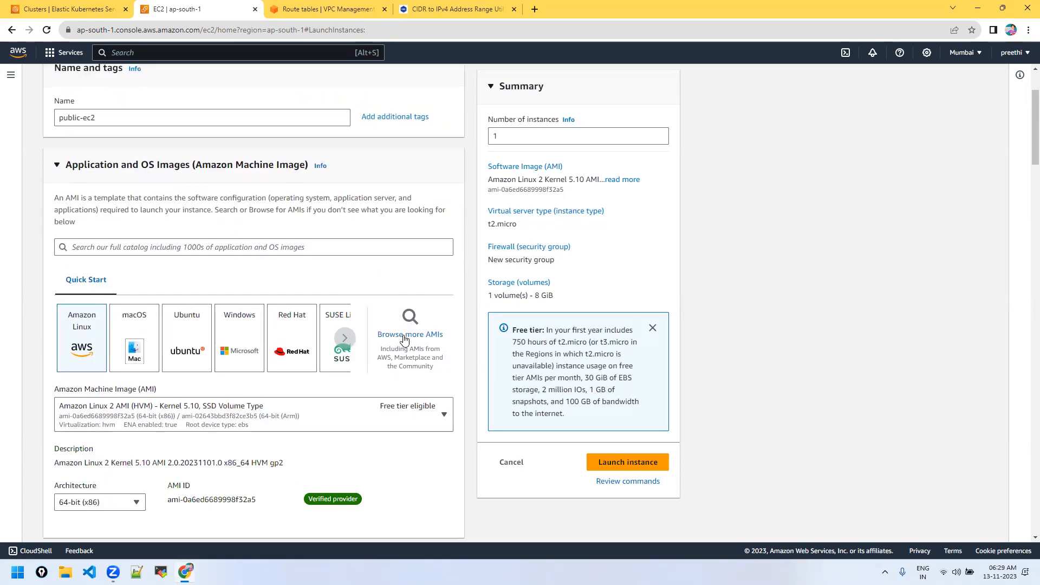
{"action": "scroll", "coordinate": [243, 332], "scroll_direction": "down", "scroll_amount": 8}
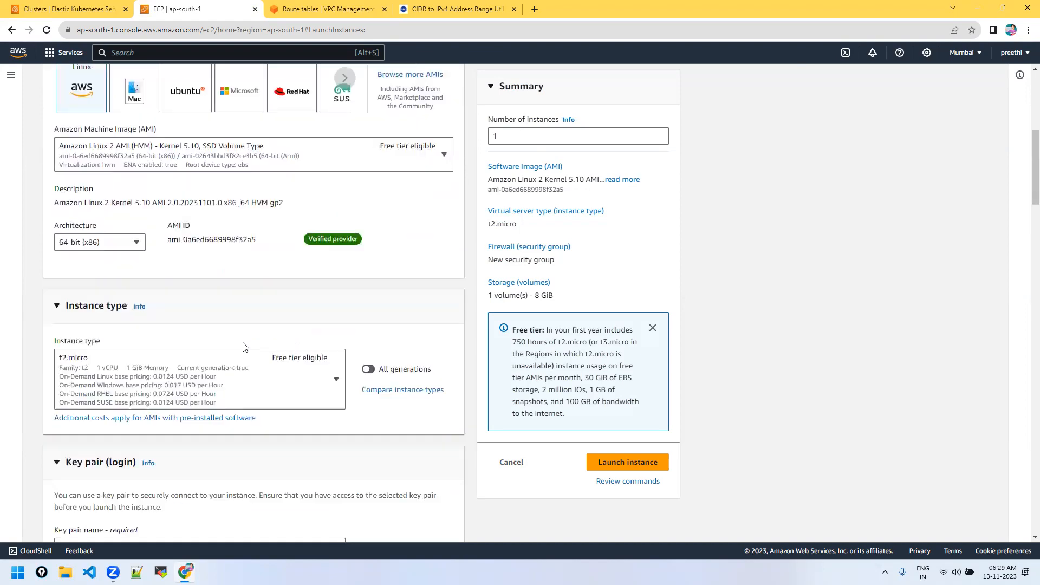
{"action": "scroll", "coordinate": [244, 346], "scroll_direction": "down", "scroll_amount": 2}
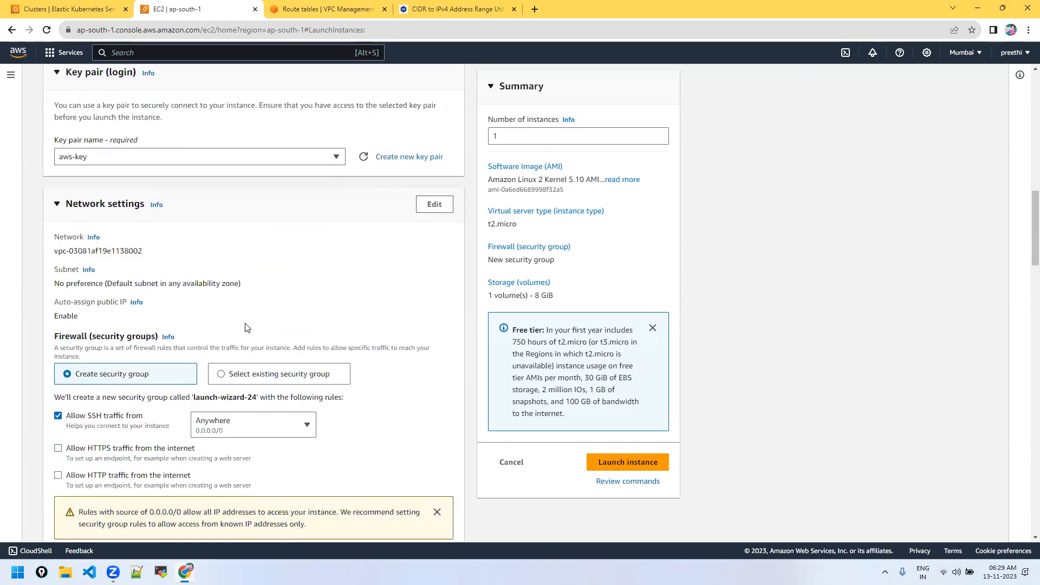
Place the instance in my-vpc on the my-subnet-1-public subnet and enable auto-assignment of a public IP
{"action": "left_click", "coordinate": [445, 204]}
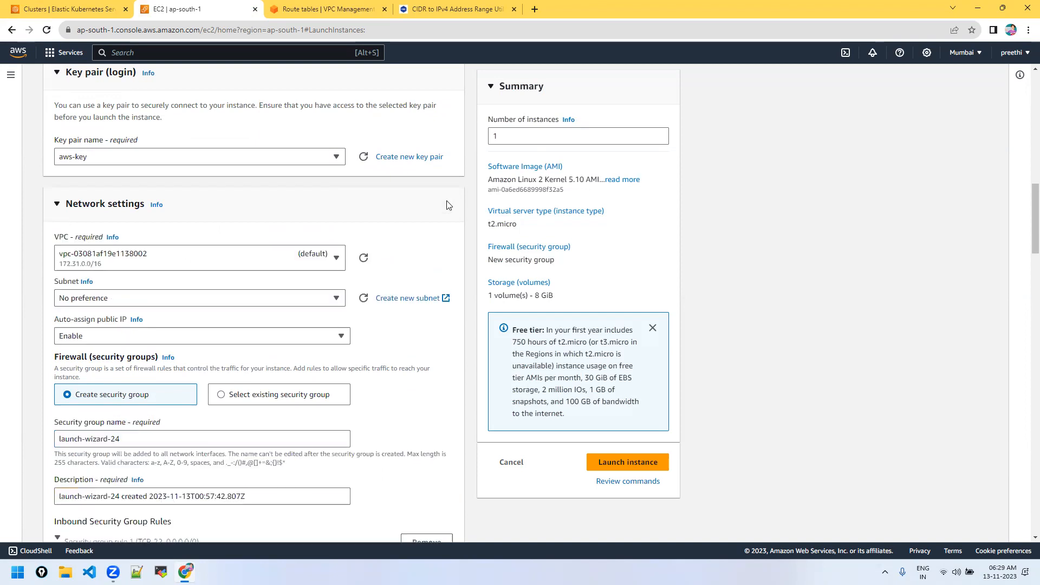
{"action": "left_click", "coordinate": [197, 260]}
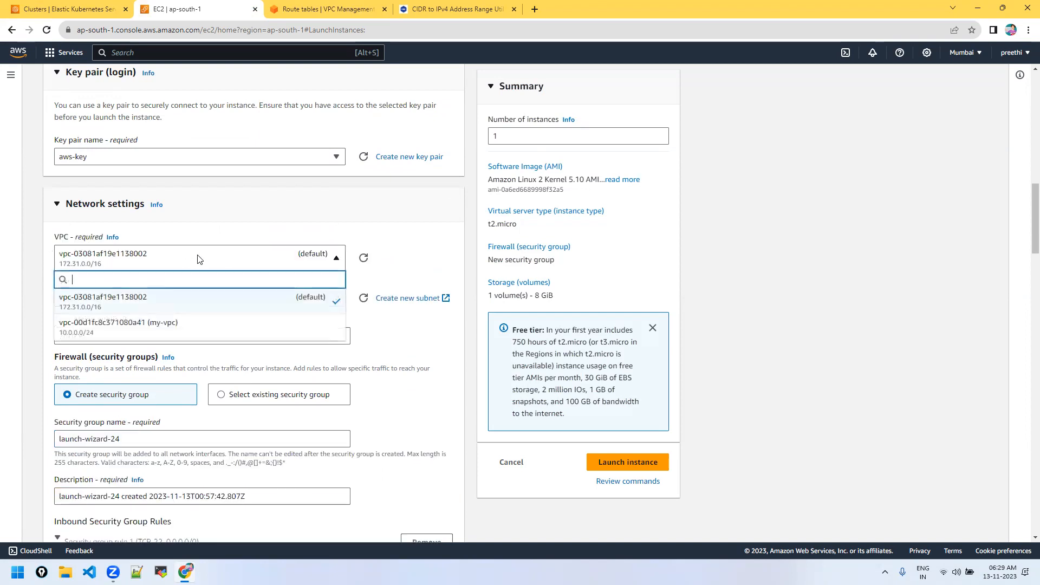
{"action": "left_click", "coordinate": [155, 327]}
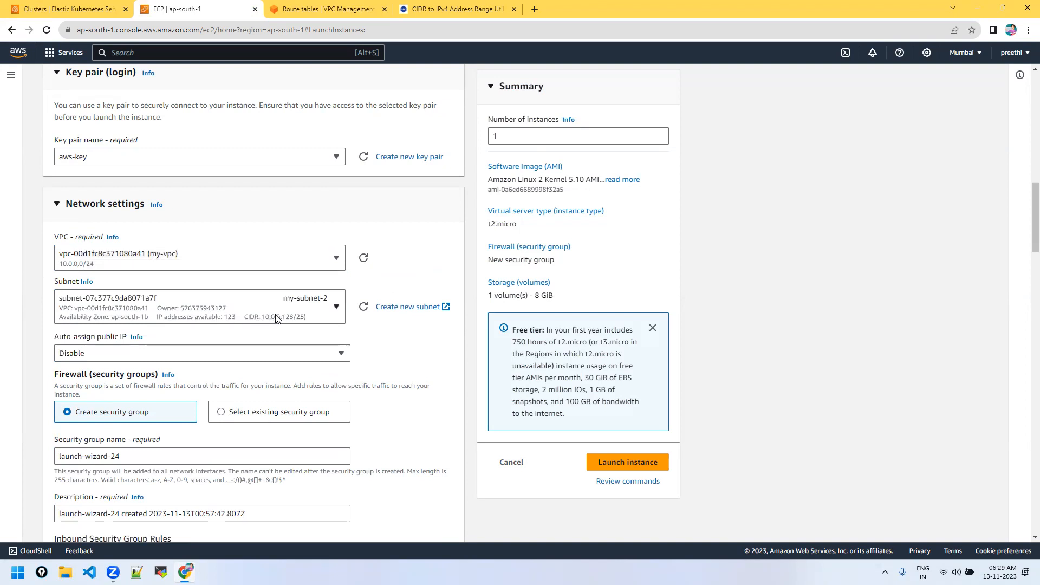
{"action": "left_click", "coordinate": [328, 315]}
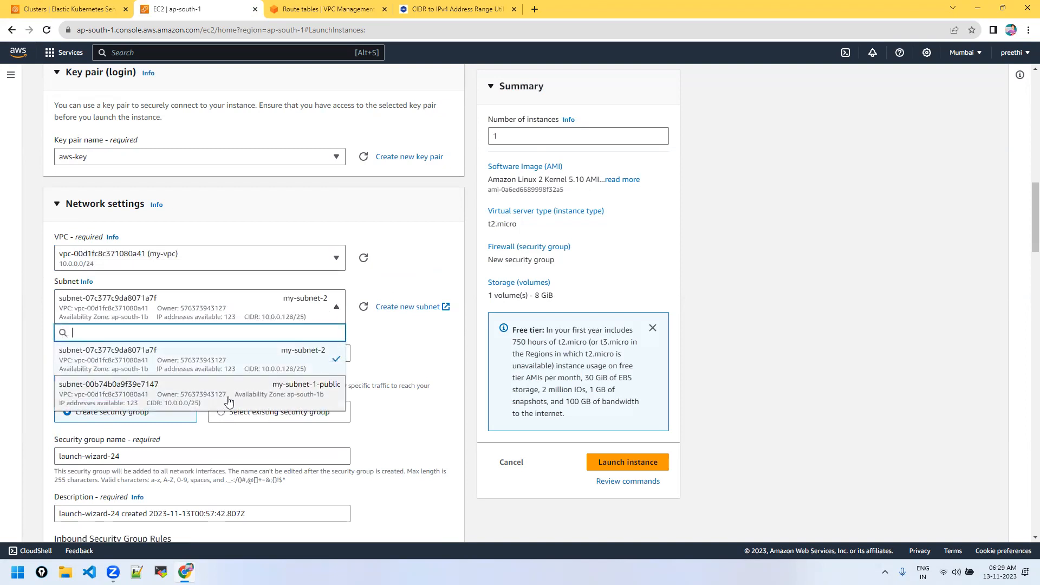
{"action": "left_click", "coordinate": [250, 388]}
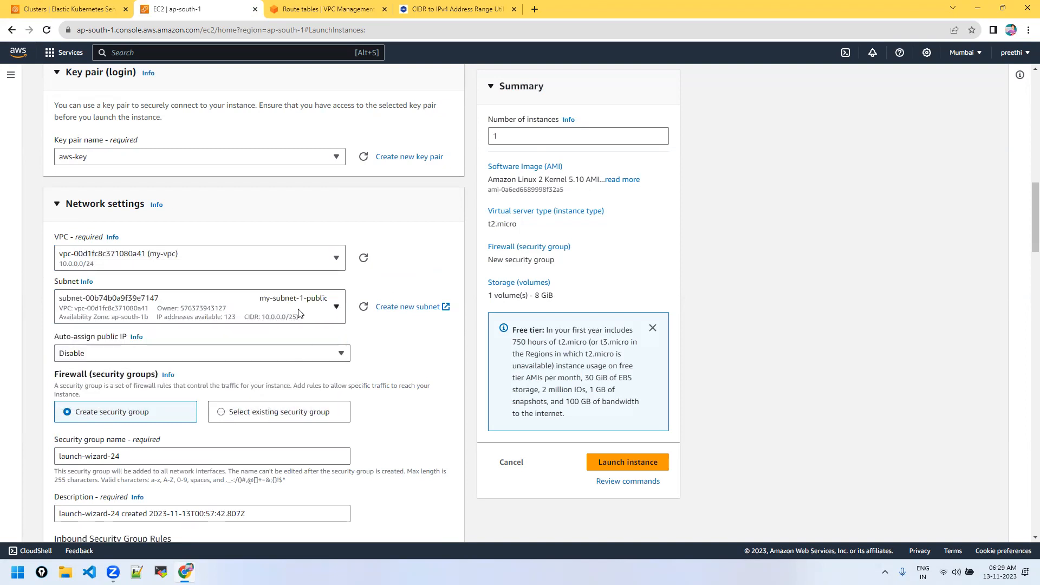
{"action": "scroll", "coordinate": [327, 346], "scroll_direction": "down", "scroll_amount": 1}
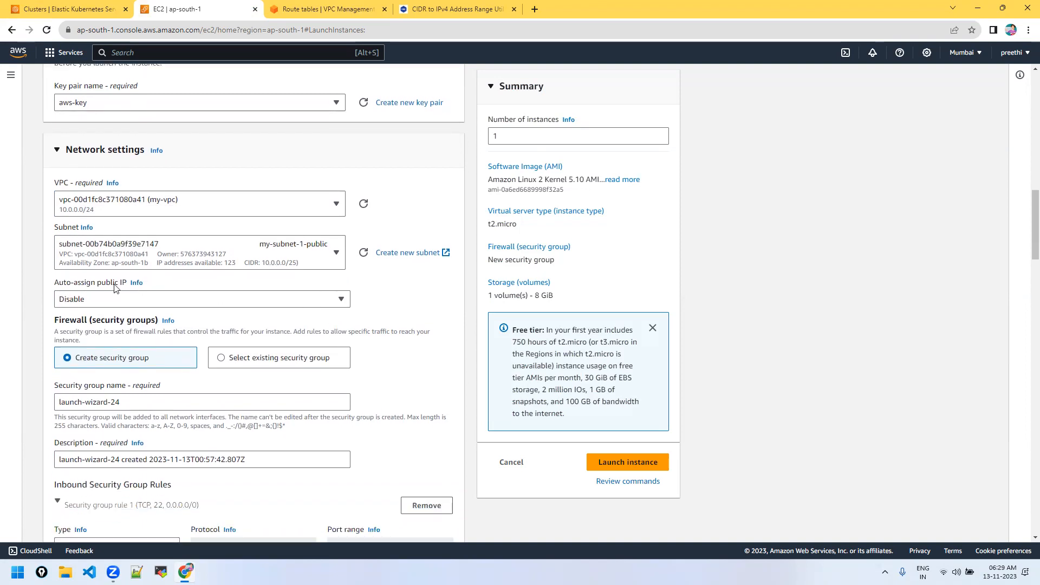
{"action": "left_click", "coordinate": [151, 301]}
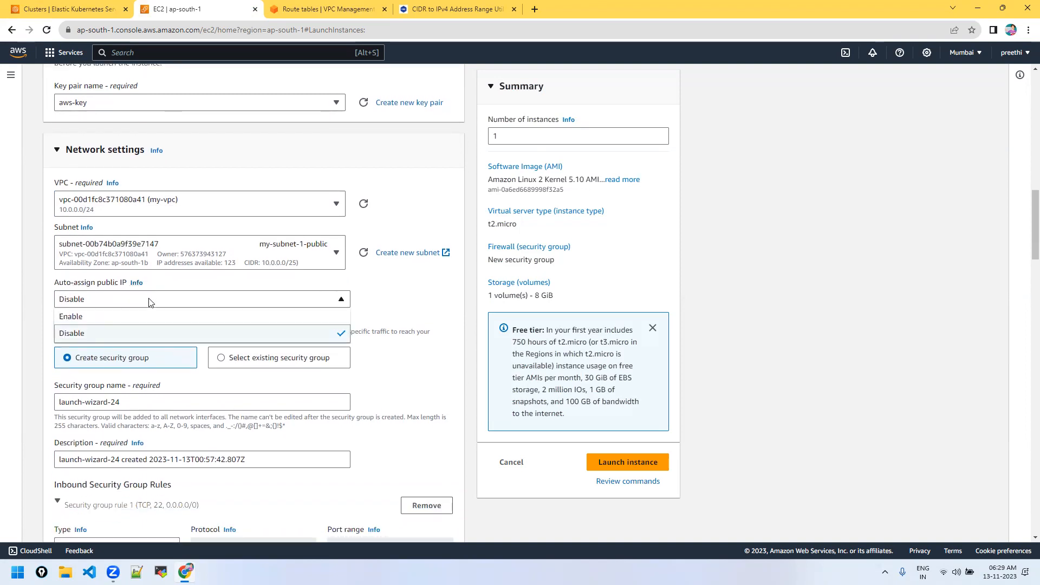
{"action": "left_click", "coordinate": [127, 317]}
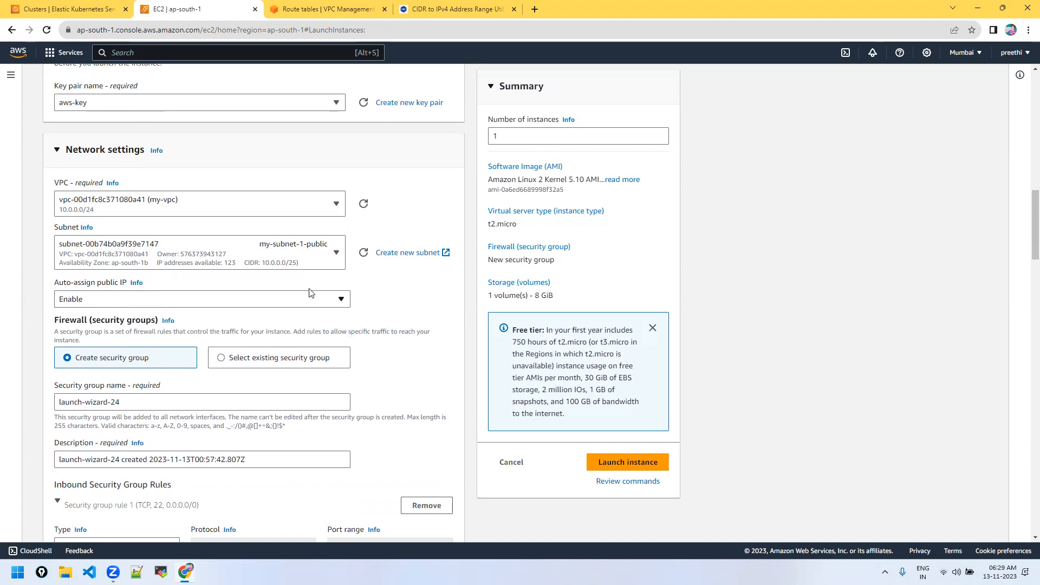
Check the security group and storage settings, launch the public-ec2 instance, and refresh the instances list
{"action": "scroll", "coordinate": [193, 363], "scroll_direction": "down", "scroll_amount": 2}
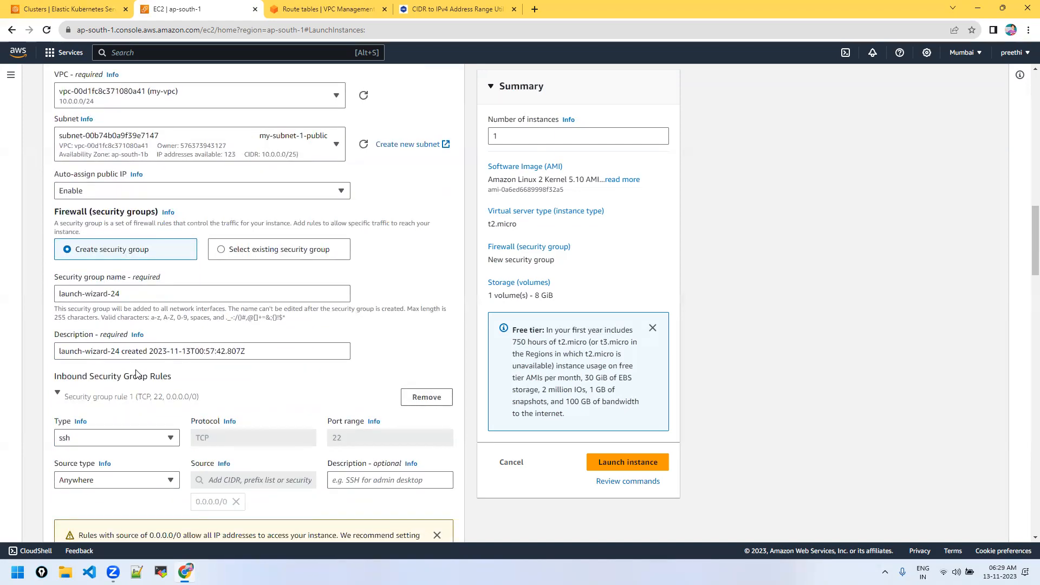
{"action": "scroll", "coordinate": [136, 373], "scroll_direction": "down", "scroll_amount": 3}
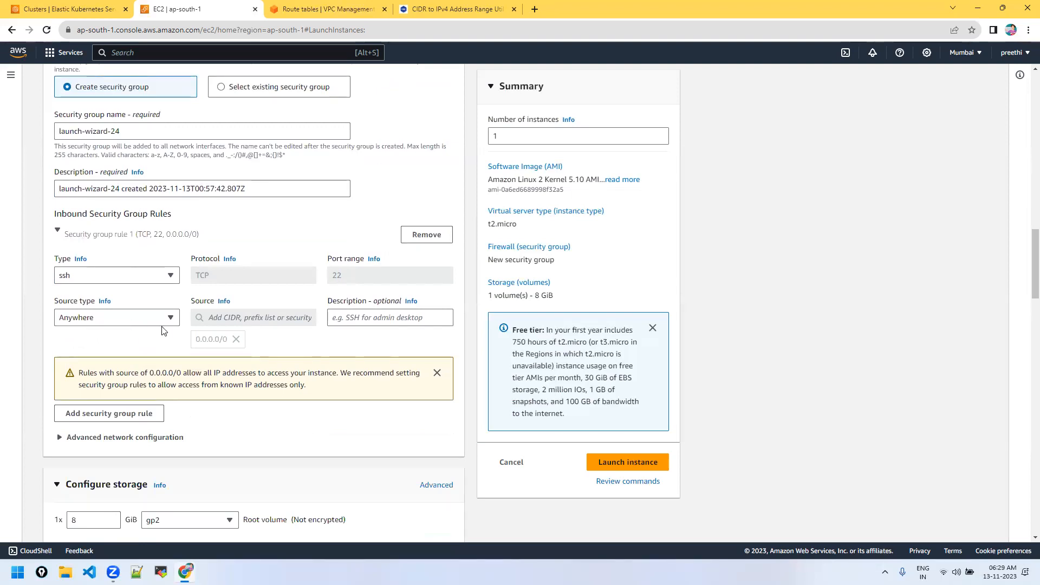
{"action": "scroll", "coordinate": [220, 377], "scroll_direction": "down", "scroll_amount": 3}
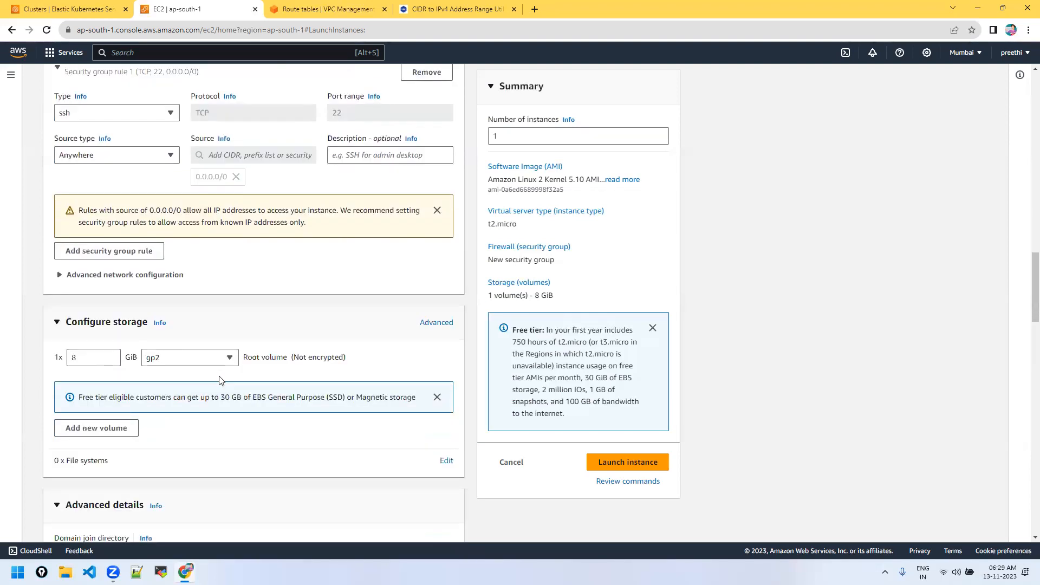
{"action": "scroll", "coordinate": [201, 372], "scroll_direction": "up", "scroll_amount": 5}
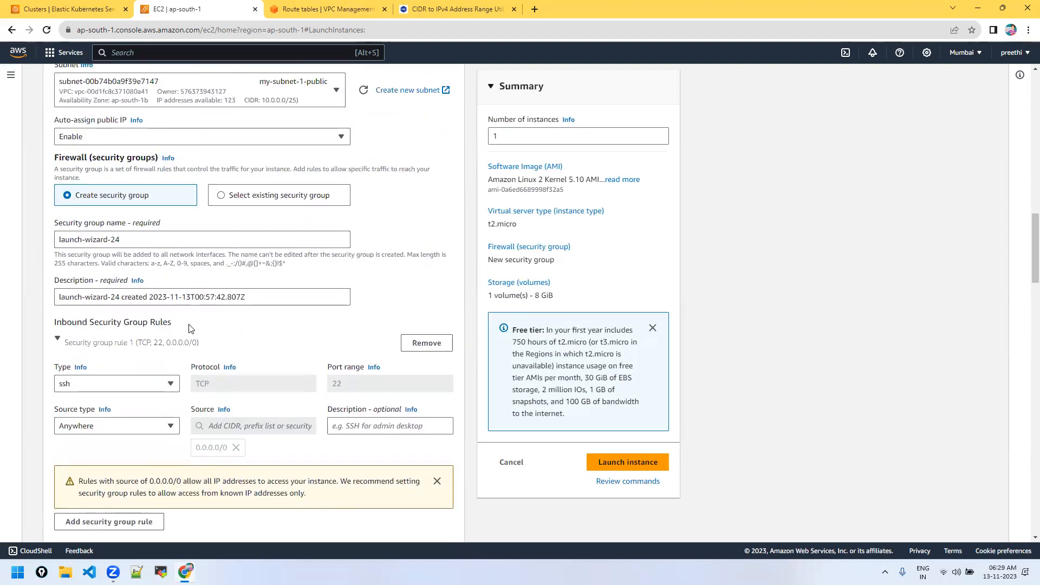
{"action": "scroll", "coordinate": [191, 243], "scroll_direction": "up", "scroll_amount": 3}
{"action": "left_click", "coordinate": [643, 464]}
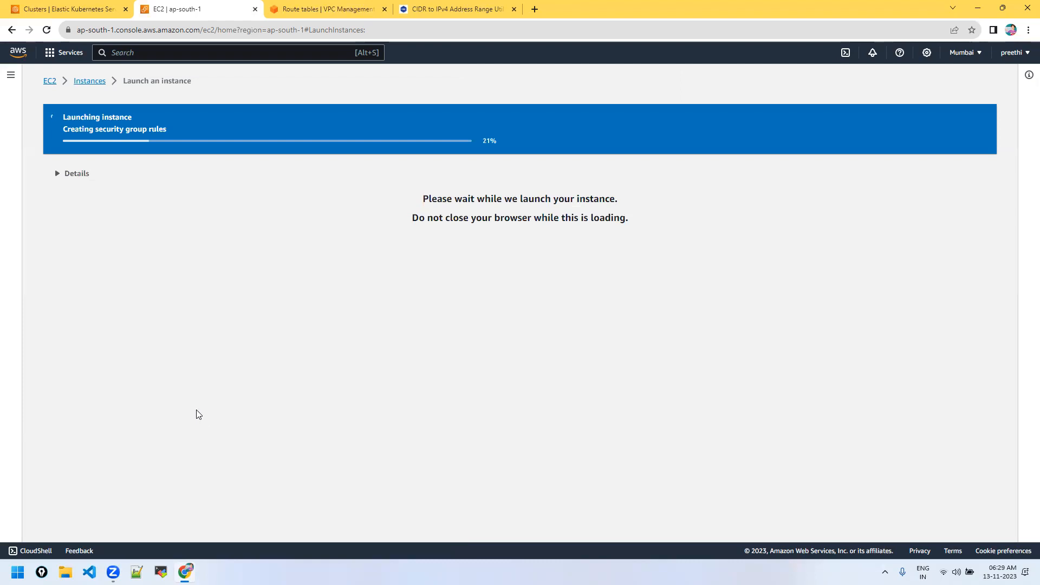
{"action": "left_click", "coordinate": [82, 81]}
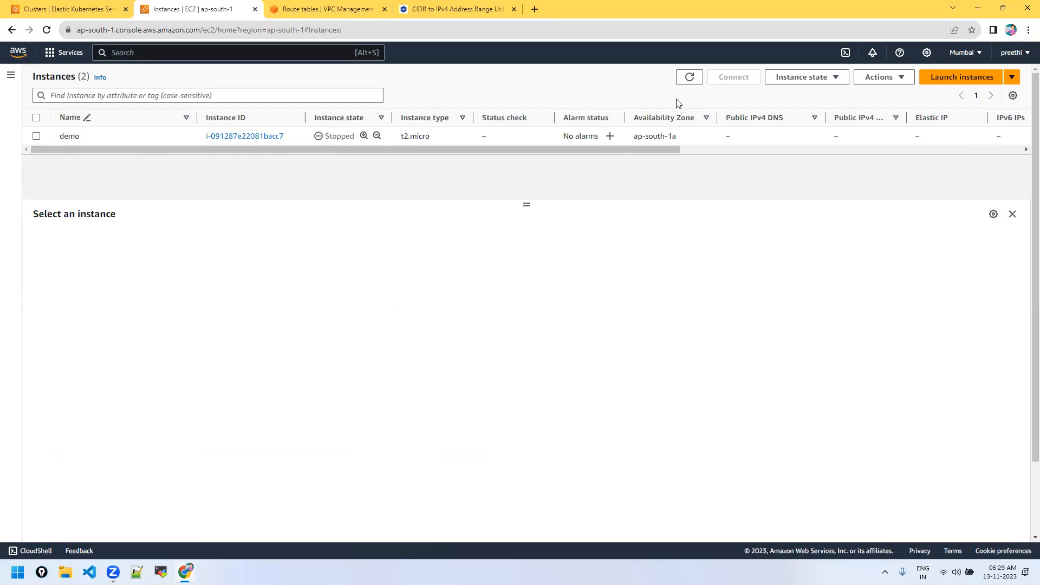
{"action": "left_click", "coordinate": [689, 79]}
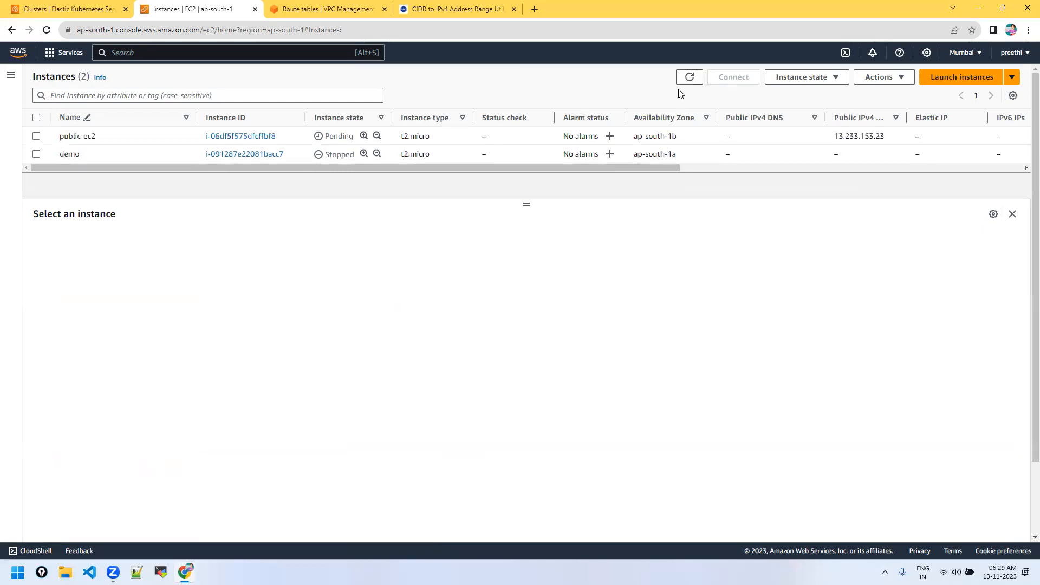
Start another instance launch named pvt-ec2 with the Amazon Linux 2 AMI (HVM) - Kernel 5.10, SSD Volume Type image
{"action": "left_click", "coordinate": [941, 79]}
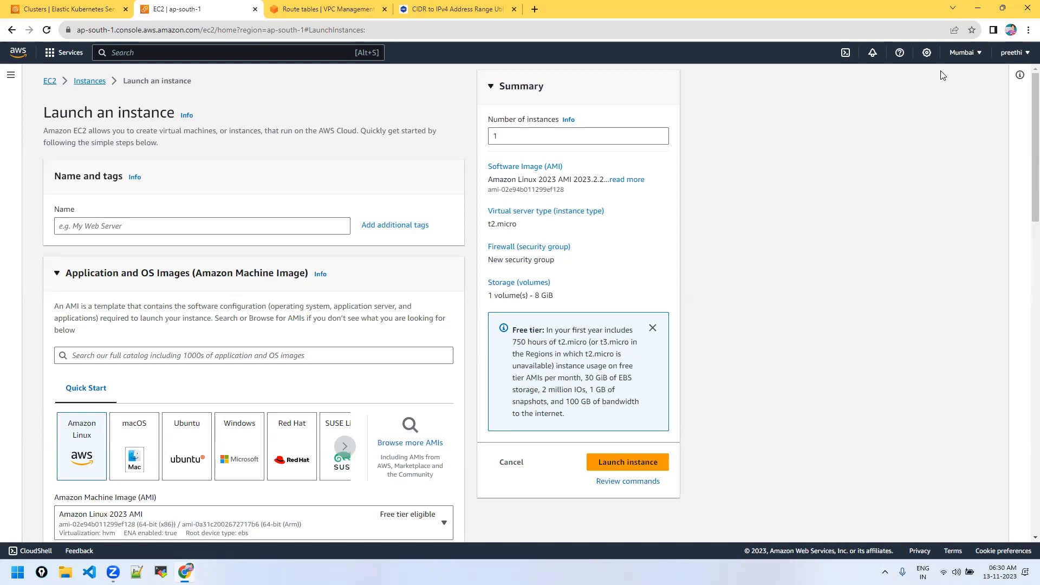
{"action": "left_click", "coordinate": [272, 228]}
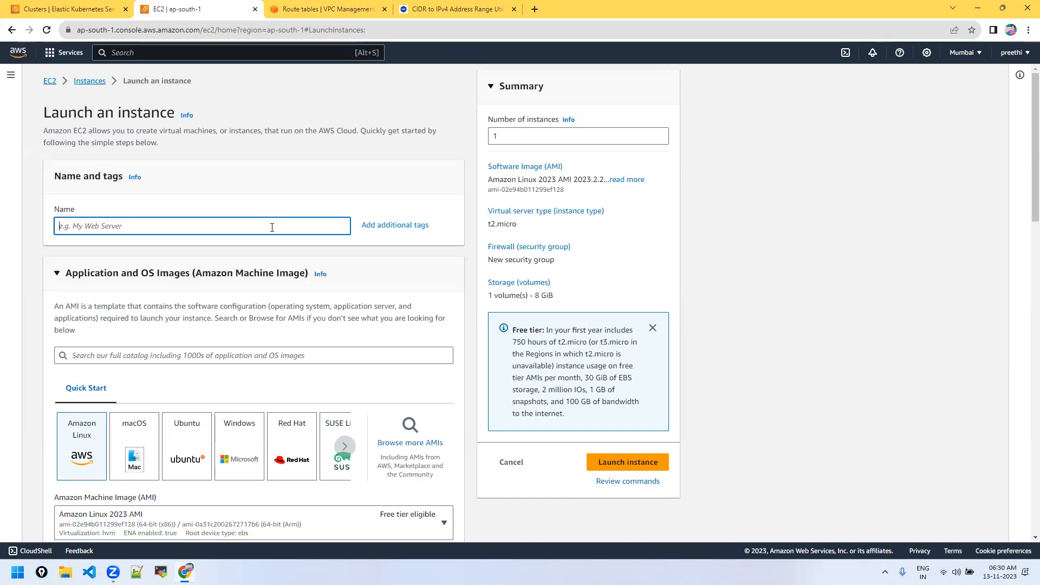
{"action": "type", "text": "pvt-ec2"}
{"action": "scroll", "coordinate": [225, 148], "scroll_direction": "down", "scroll_amount": 5}
{"action": "left_click", "coordinate": [165, 260]}
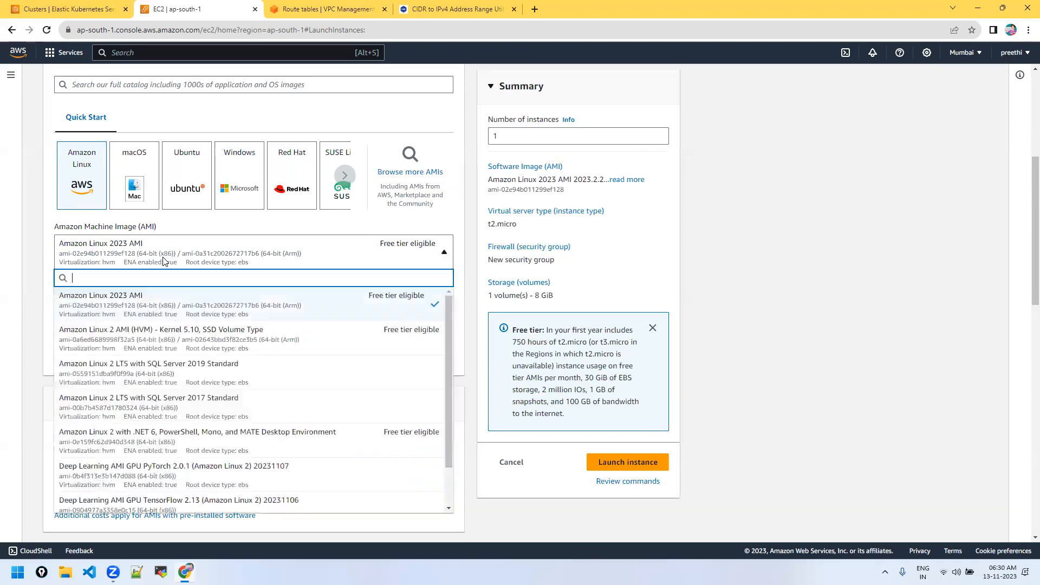
{"action": "left_click", "coordinate": [143, 339]}
Select aws-key as the login key pair for pvt-ec2
{"action": "scroll", "coordinate": [149, 336], "scroll_direction": "down", "scroll_amount": 7}
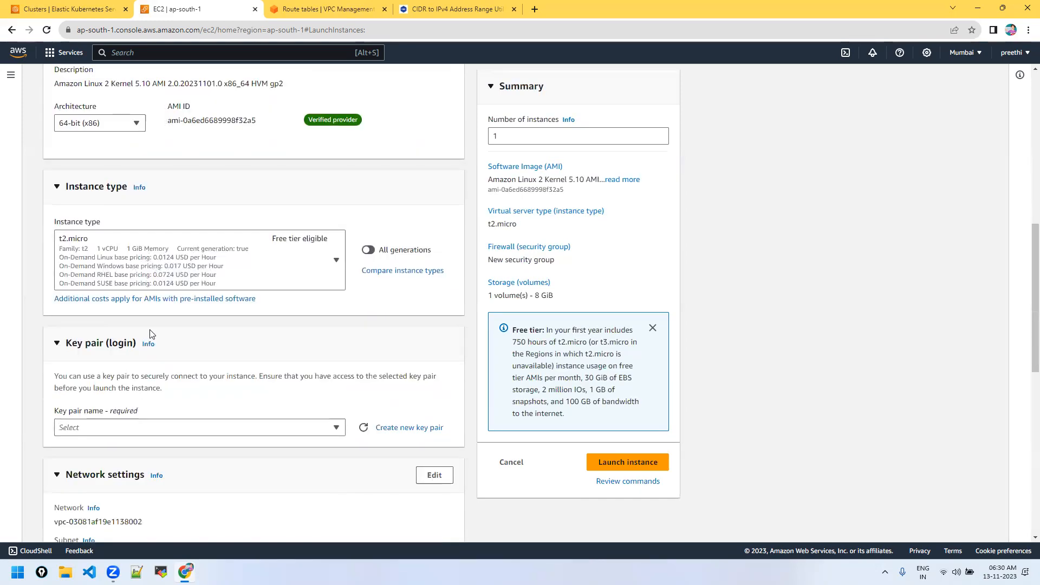
{"action": "left_click", "coordinate": [139, 266]}
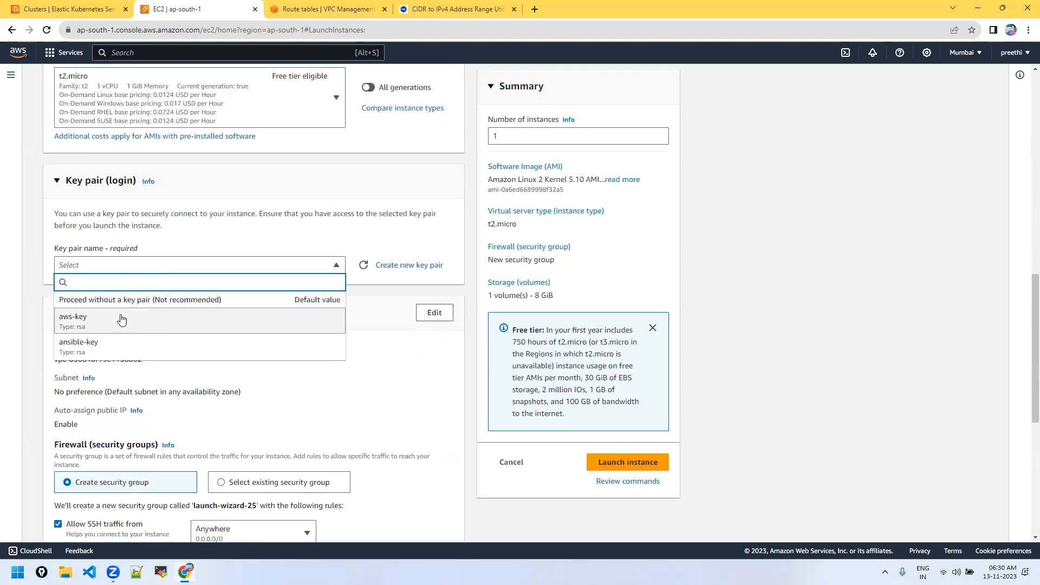
{"action": "left_click", "coordinate": [121, 320]}
Place pvt-ec2 in my-vpc on the my-subnet-2 subnet and enable auto-assignment of a public IP
{"action": "scroll", "coordinate": [163, 322], "scroll_direction": "down", "scroll_amount": 6}
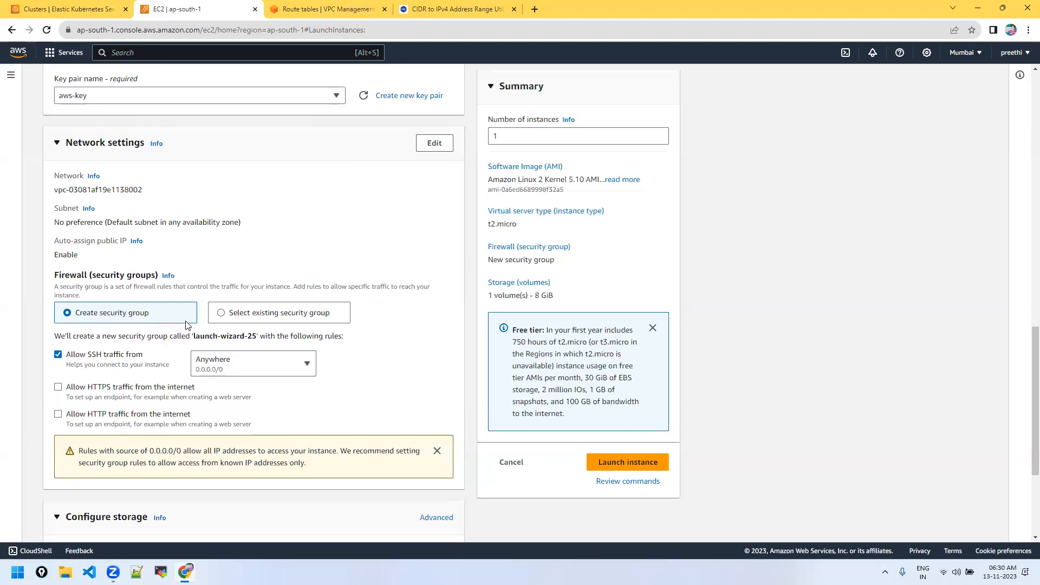
{"action": "scroll", "coordinate": [187, 325], "scroll_direction": "up", "scroll_amount": 3}
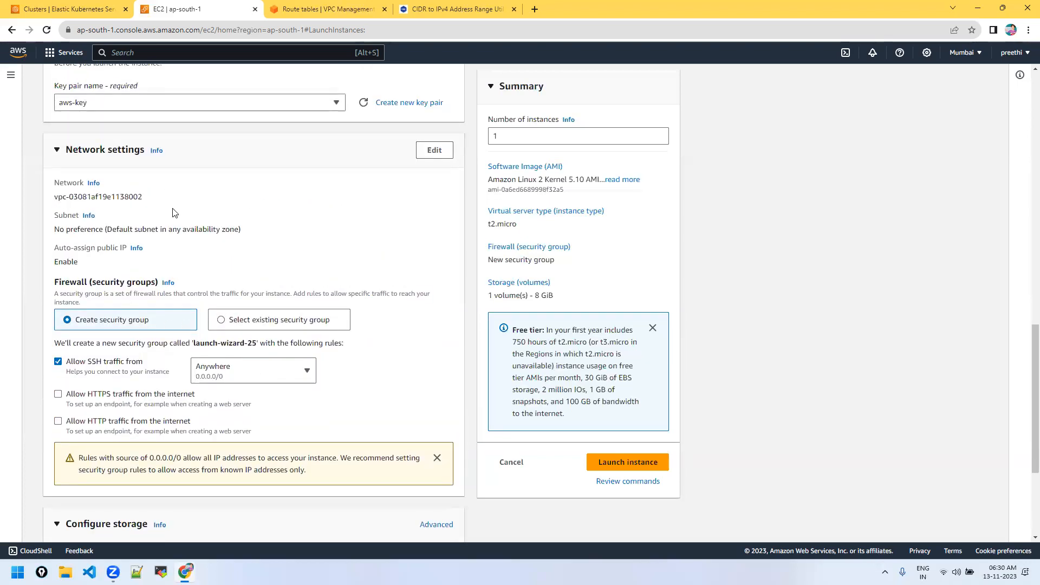
{"action": "left_click", "coordinate": [428, 154]}
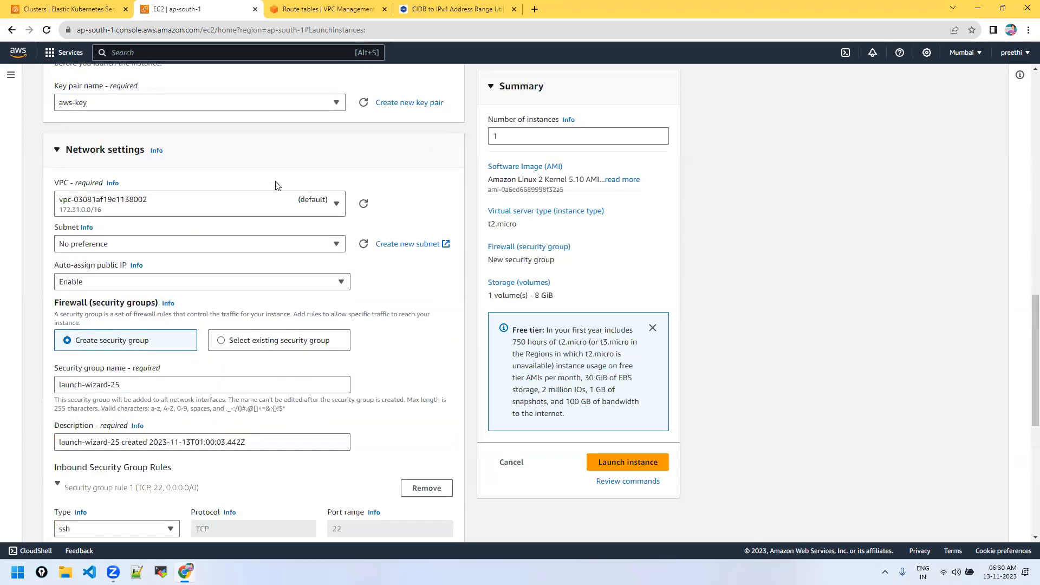
{"action": "left_click", "coordinate": [338, 202]}
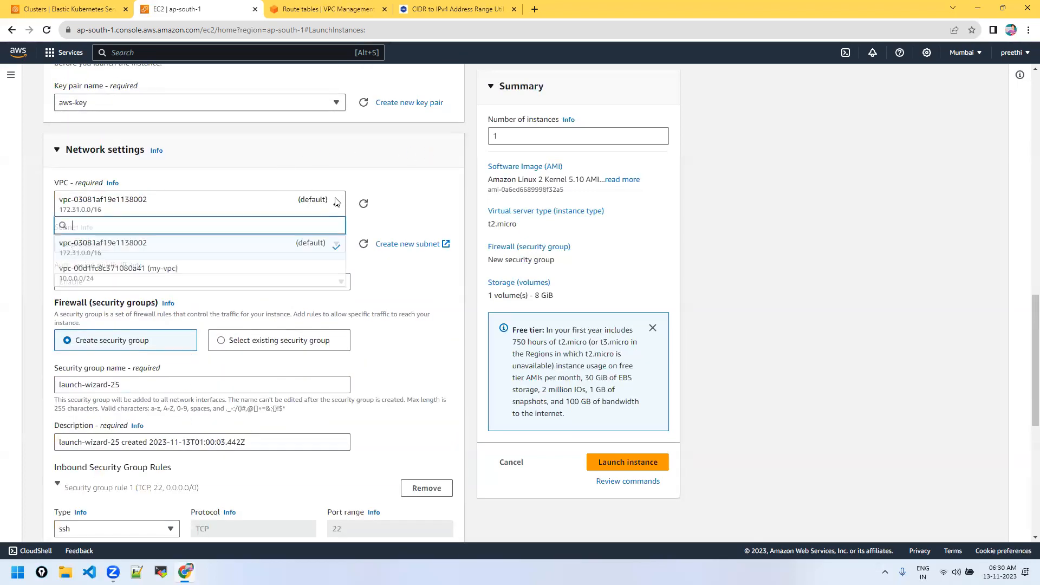
{"action": "left_click", "coordinate": [258, 277]}
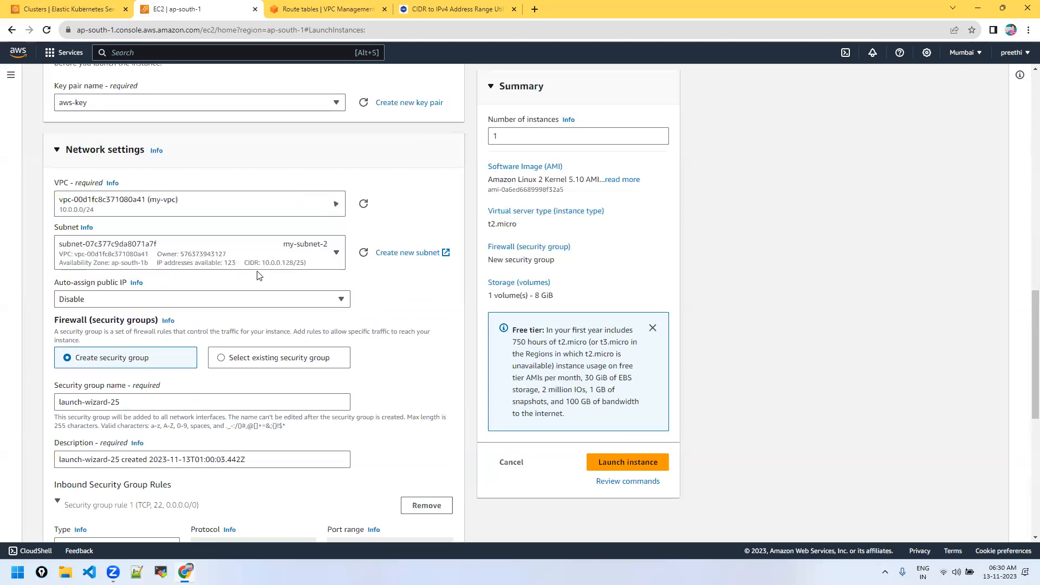
{"action": "left_click", "coordinate": [323, 257]}
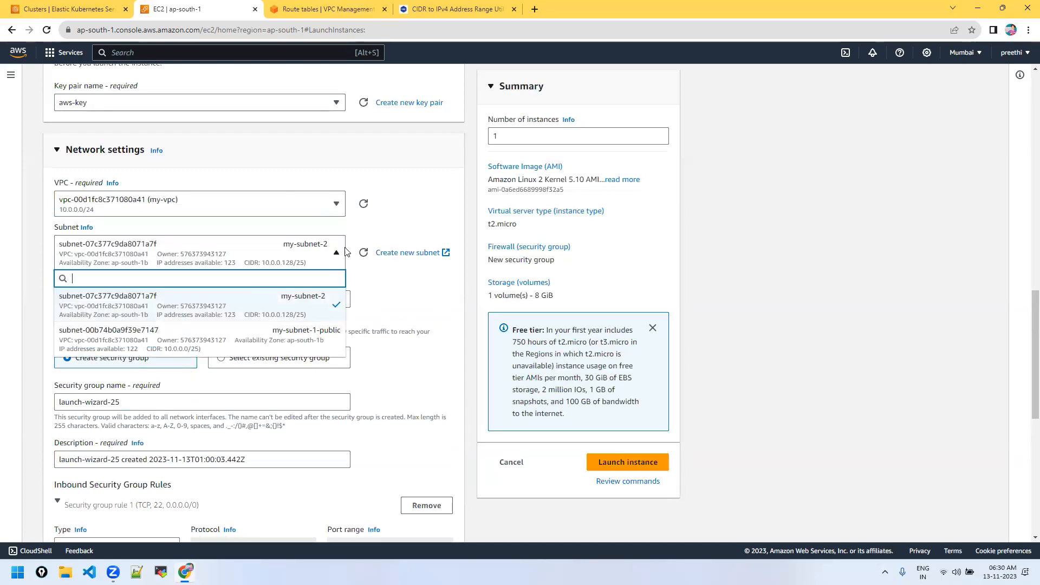
{"action": "left_click", "coordinate": [403, 208]}
{"action": "scroll", "coordinate": [403, 207], "scroll_direction": "down", "scroll_amount": 2}
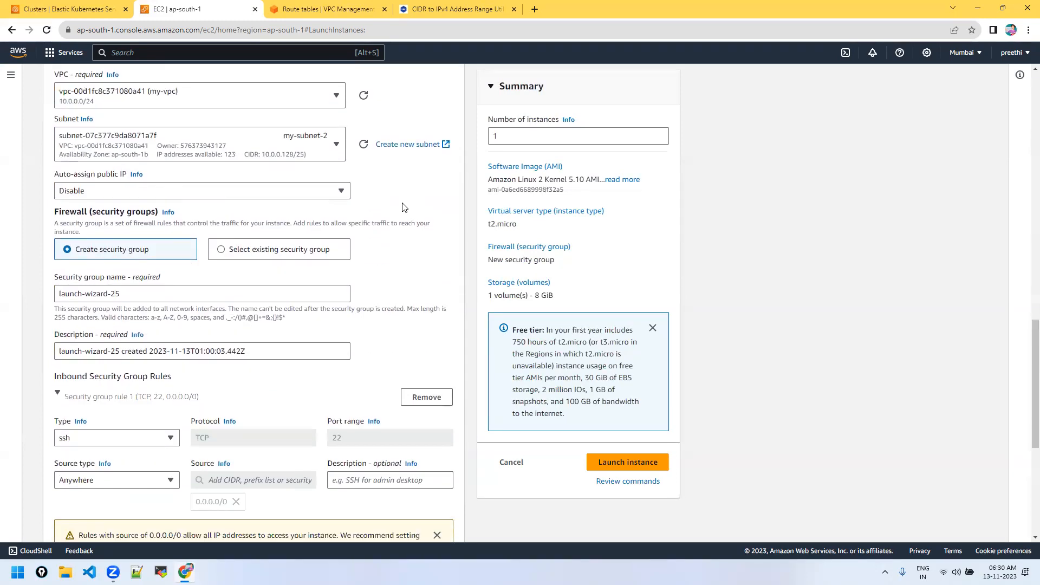
{"action": "left_click", "coordinate": [346, 189]}
{"action": "left_click", "coordinate": [290, 208]}
Review the storage, advanced details and network settings of pvt-ec2, then launch the instance
{"action": "scroll", "coordinate": [419, 217], "scroll_direction": "down", "scroll_amount": 6}
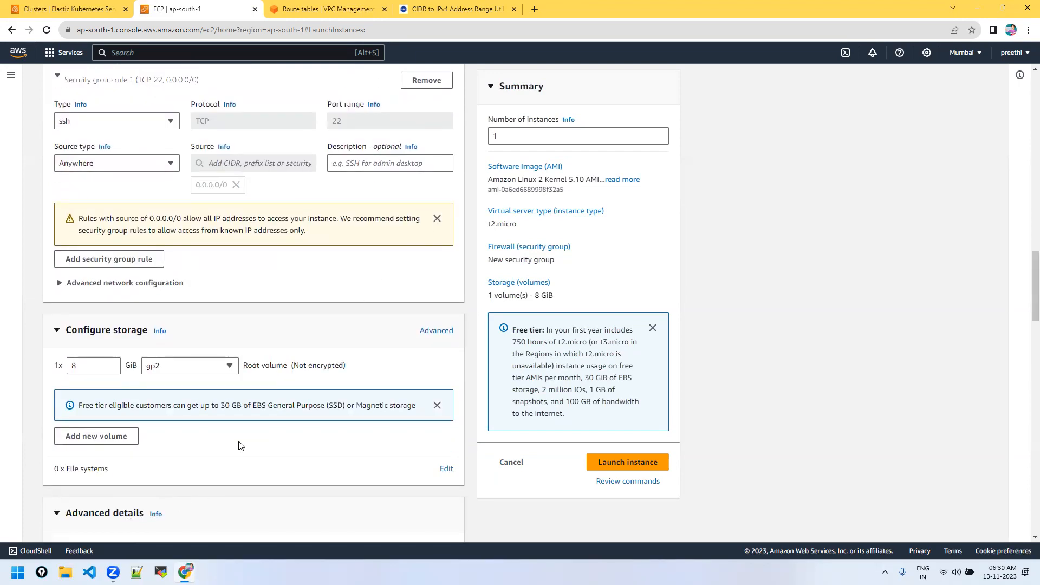
{"action": "scroll", "coordinate": [241, 445], "scroll_direction": "down", "scroll_amount": 6}
{"action": "scroll", "coordinate": [241, 446], "scroll_direction": "down", "scroll_amount": 9}
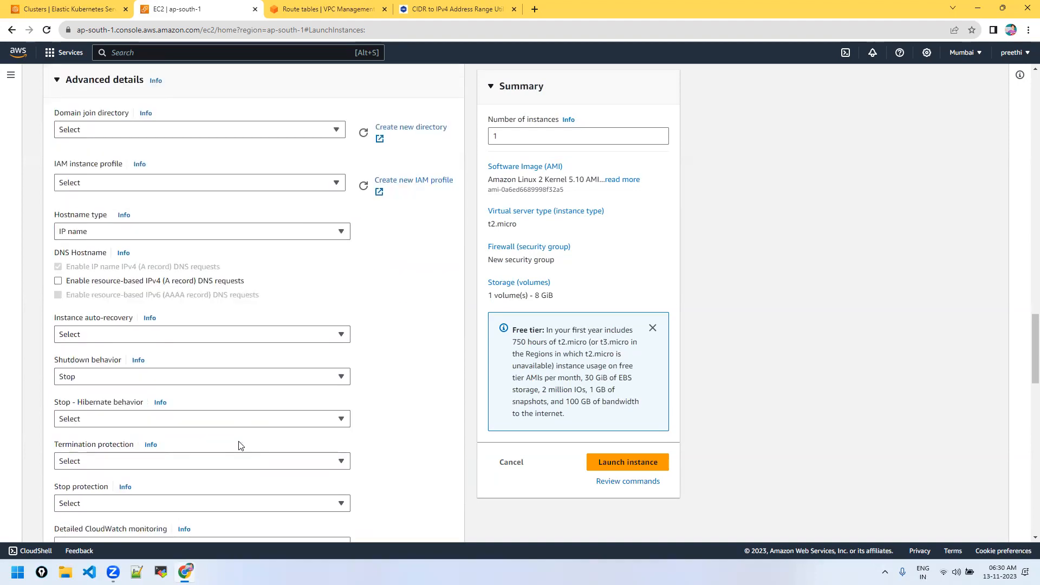
{"action": "scroll", "coordinate": [241, 445], "scroll_direction": "down", "scroll_amount": 7}
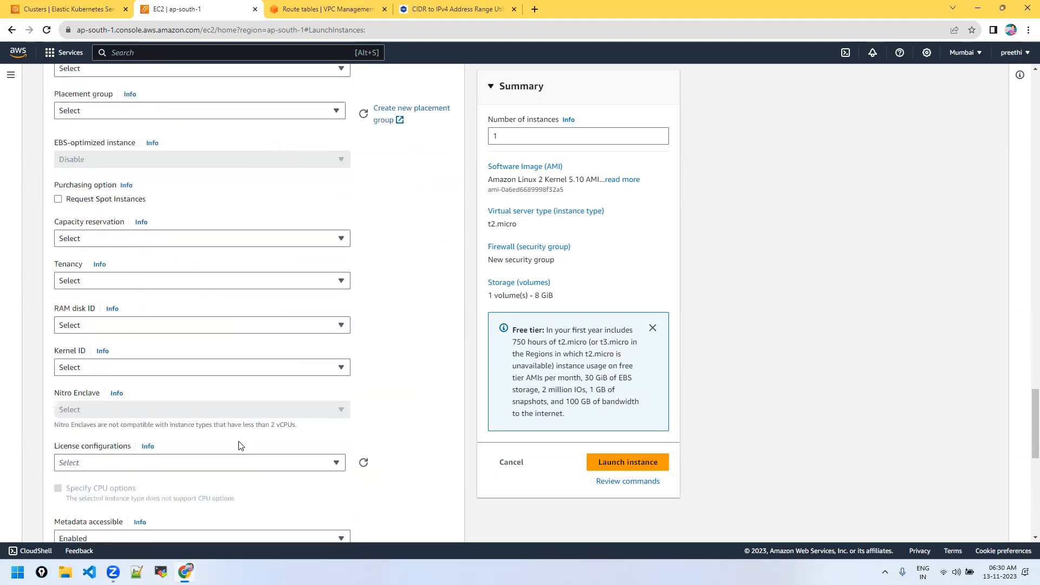
{"action": "scroll", "coordinate": [240, 441], "scroll_direction": "up", "scroll_amount": 20}
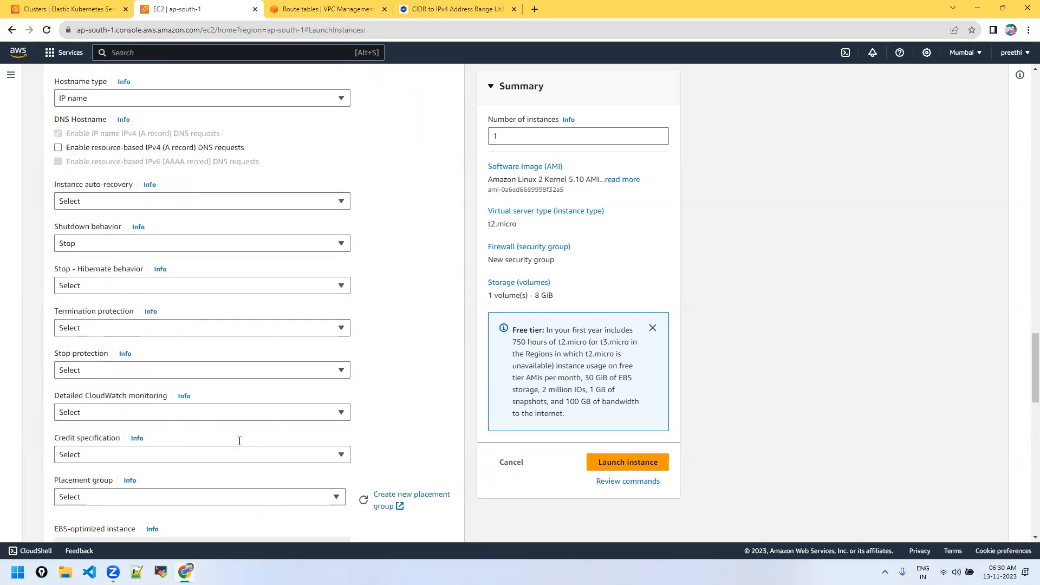
{"action": "scroll", "coordinate": [238, 445], "scroll_direction": "up", "scroll_amount": 3}
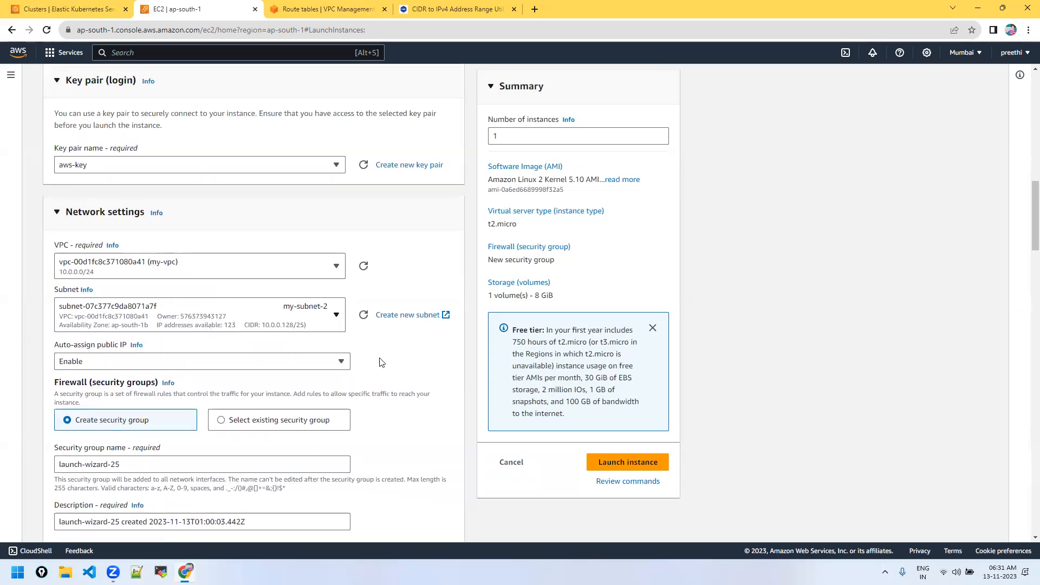
{"action": "left_click", "coordinate": [653, 469]}
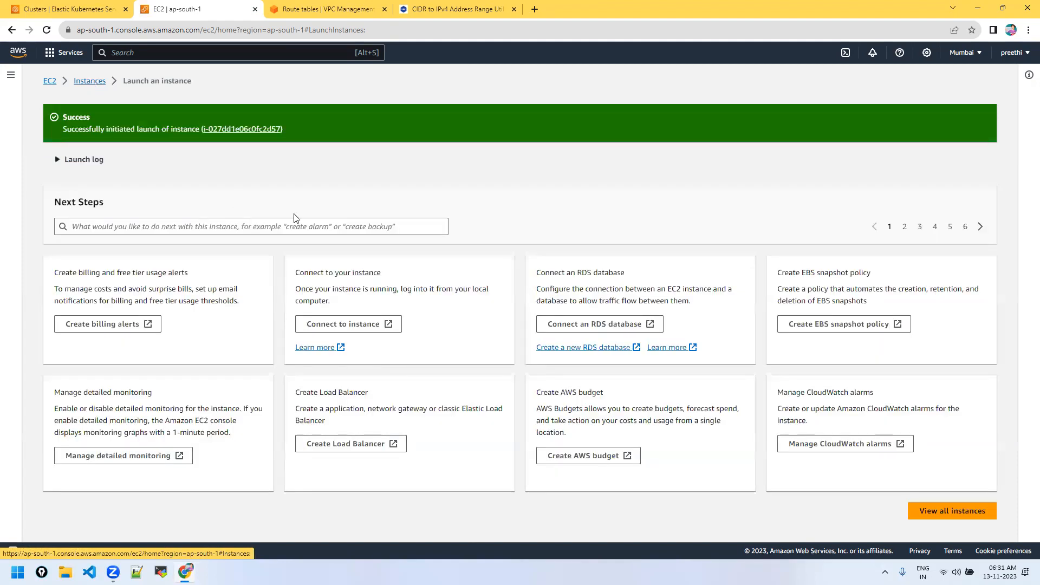
Return to the instances list and go from there to the EC2 Dashboard
{"action": "left_click", "coordinate": [87, 83]}
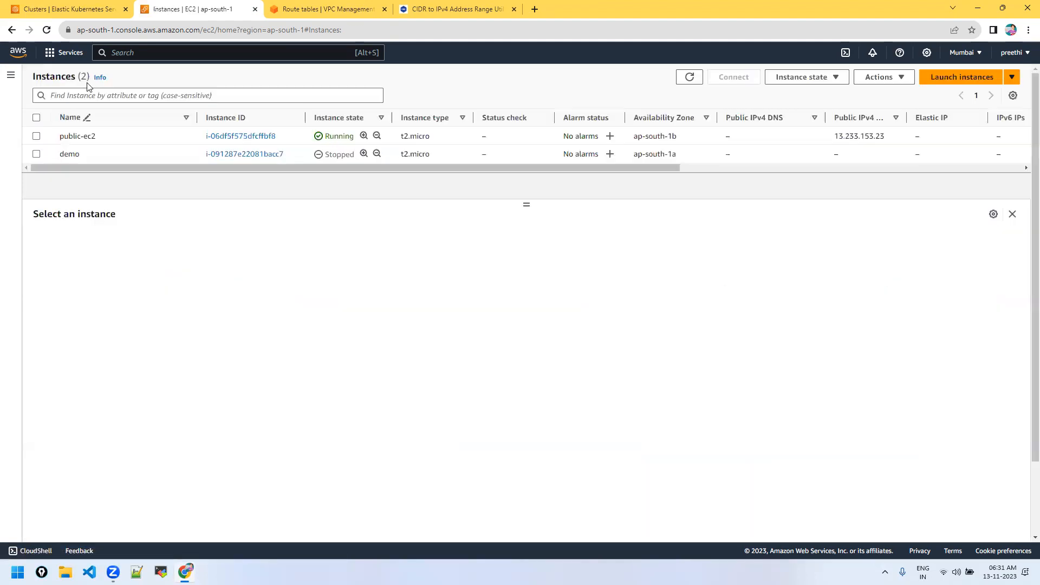
{"action": "left_click", "coordinate": [12, 75]}
{"action": "left_click", "coordinate": [41, 81]}
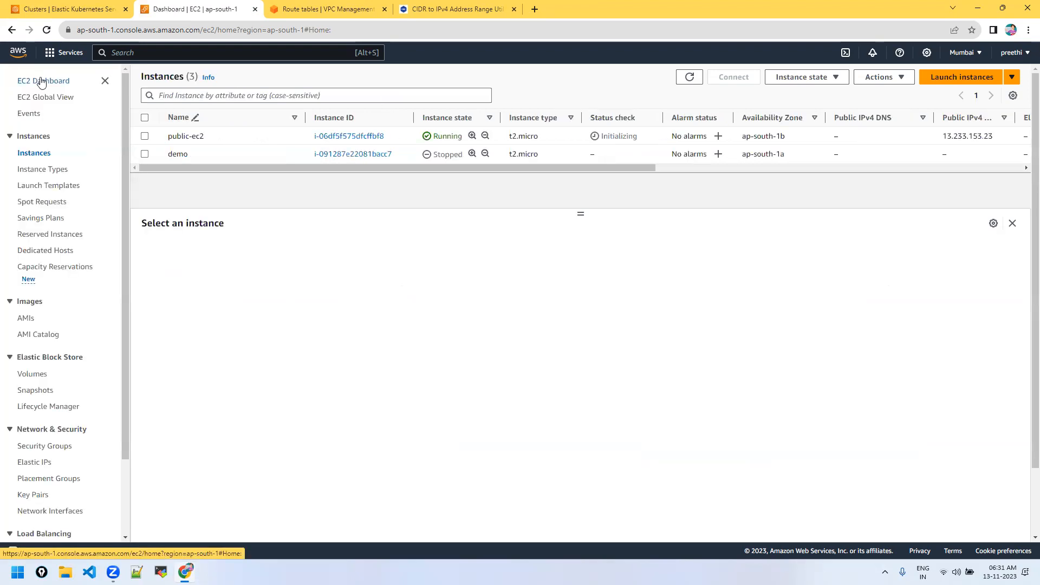
Show only the running instances, enlarge the list area above the details pane and refresh the list
{"action": "left_click", "coordinate": [212, 146]}
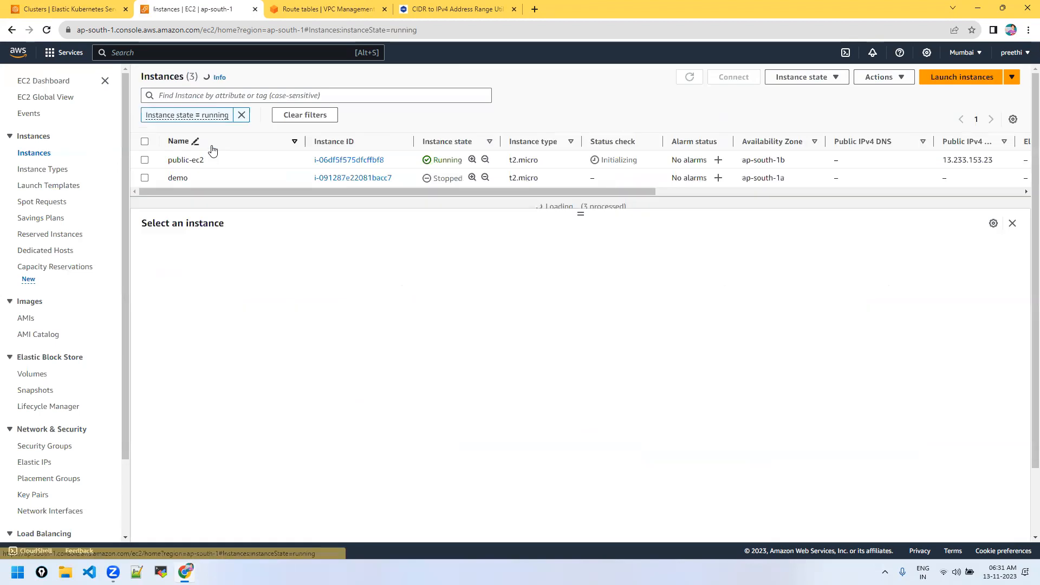
{"action": "left_click_drag", "start_coordinate": [580, 213], "coordinate": [579, 261]}
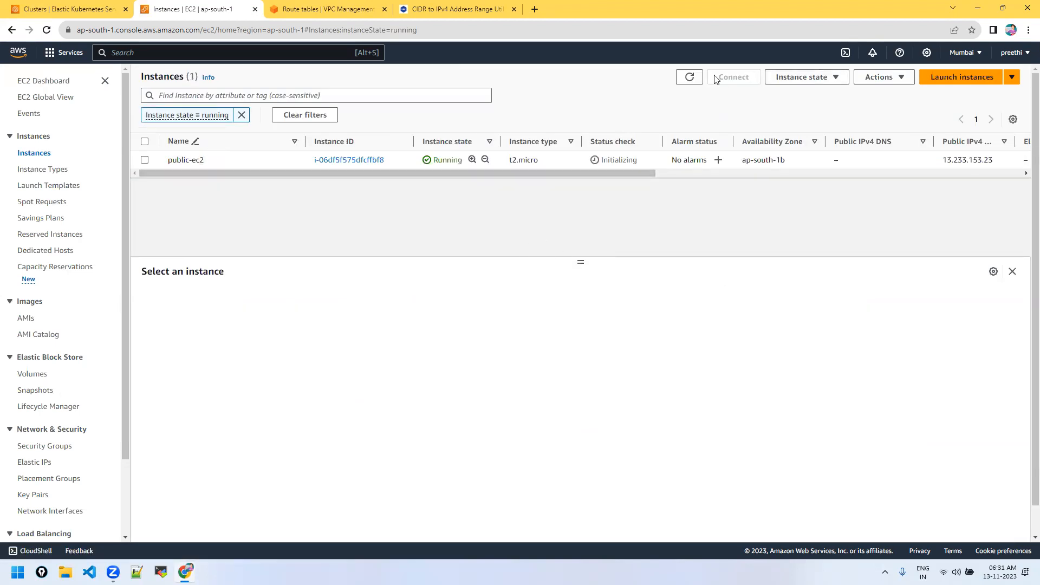
{"action": "left_click", "coordinate": [692, 78]}
{"action": "left_click", "coordinate": [693, 79]}
{"action": "left_click", "coordinate": [693, 80]}
Examine the details of public-ec2, including its public IP address, VPC and subnet
{"action": "left_click", "coordinate": [146, 162]}
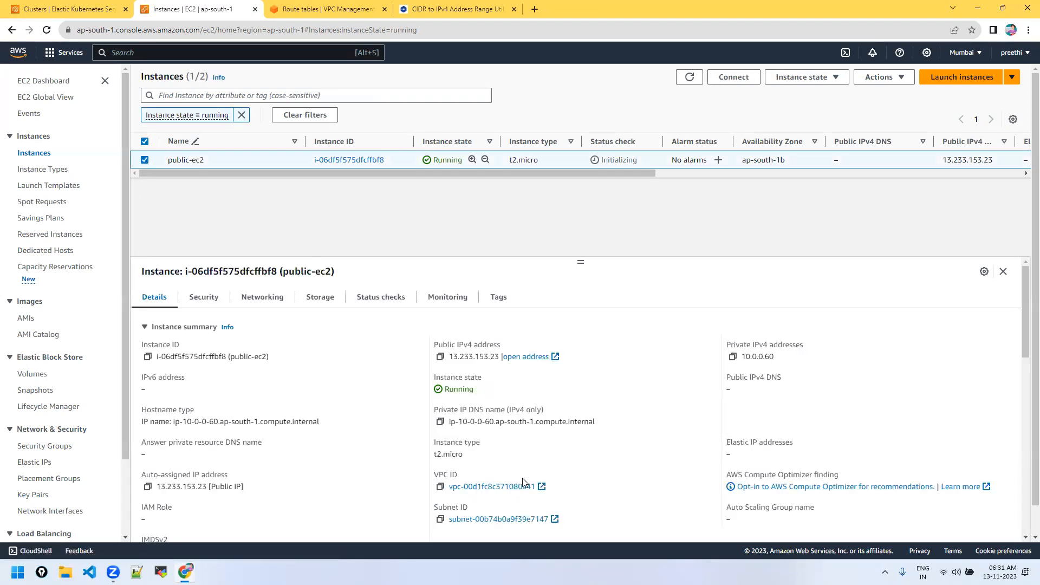
{"action": "scroll", "coordinate": [594, 436], "scroll_direction": "down", "scroll_amount": 1}
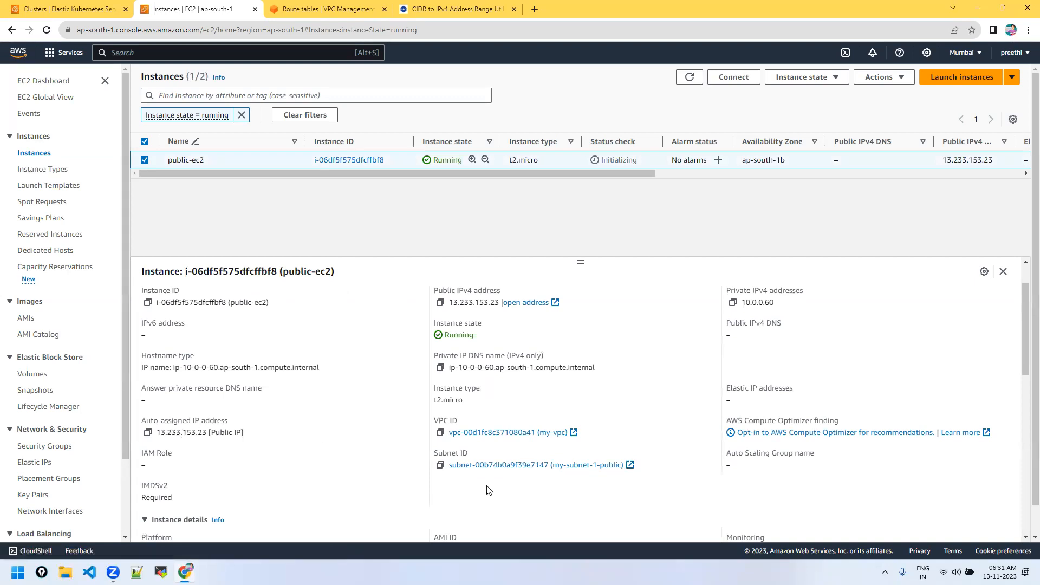
{"action": "scroll", "coordinate": [490, 490], "scroll_direction": "down", "scroll_amount": 3}
{"action": "scroll", "coordinate": [486, 484], "scroll_direction": "up", "scroll_amount": 3}
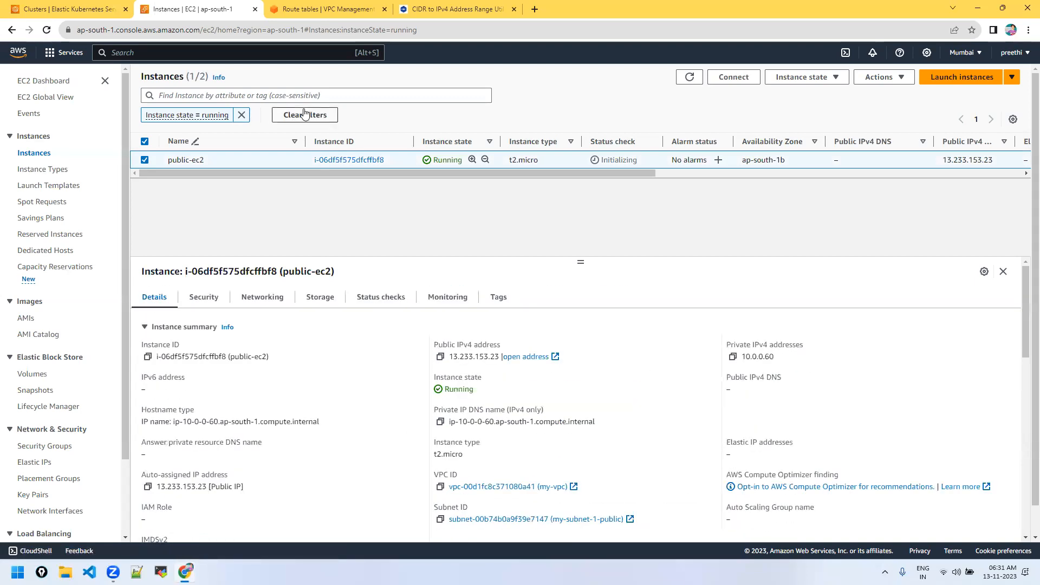
Refresh the instances list and examine the VPC, subnet and auto-assigned IP address of pvt-ec2
{"action": "left_click", "coordinate": [688, 78]}
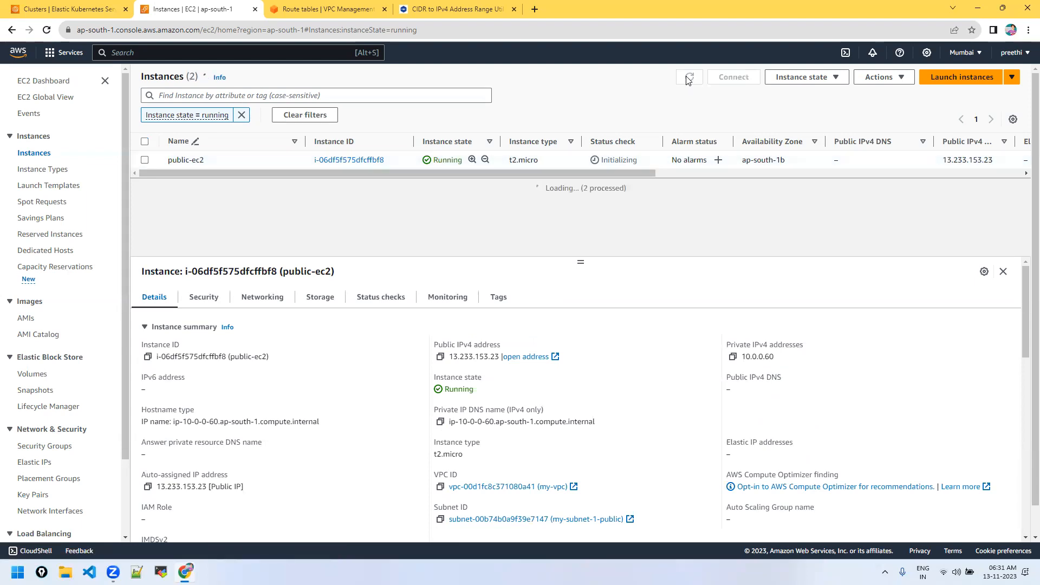
{"action": "left_click", "coordinate": [145, 160]}
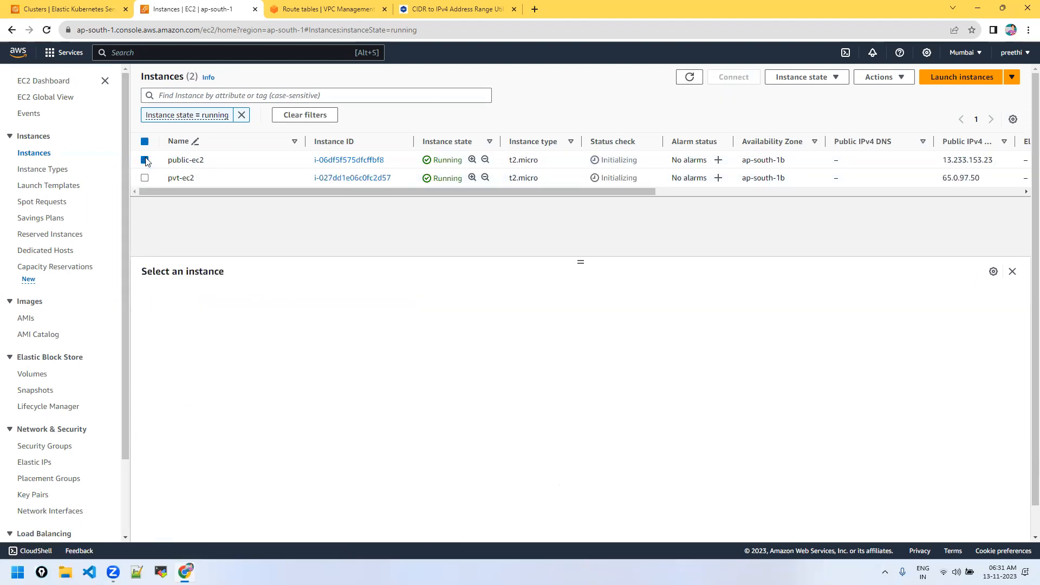
{"action": "left_click", "coordinate": [145, 178]}
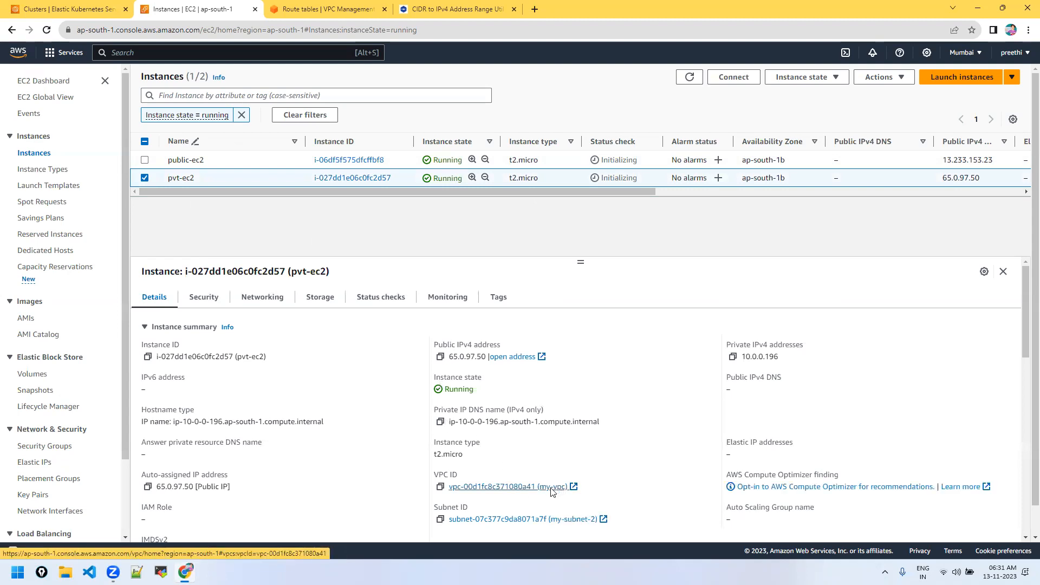
{"action": "scroll", "coordinate": [558, 490], "scroll_direction": "down", "scroll_amount": 1}
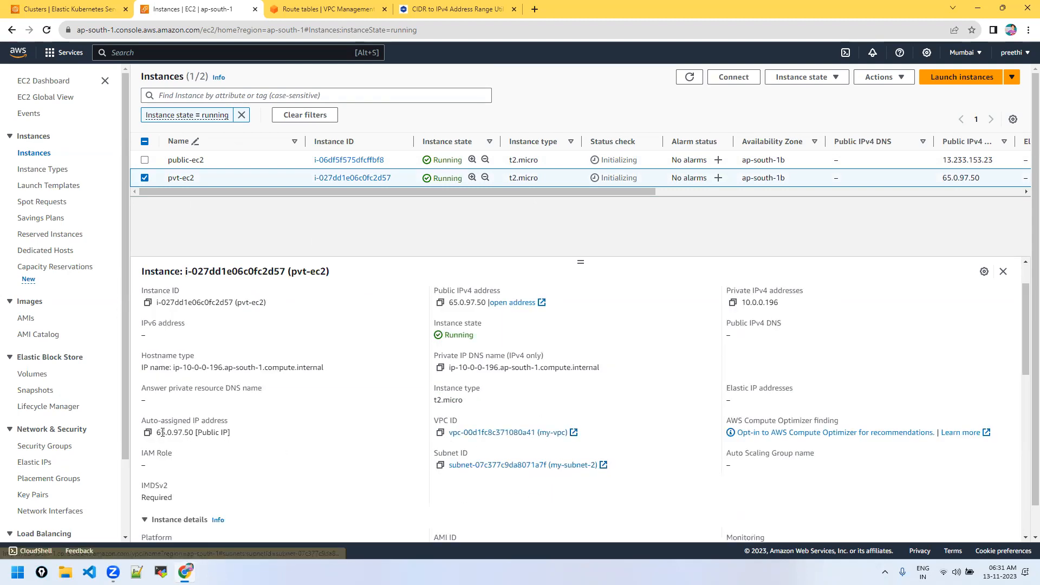
{"action": "left_click_drag", "start_coordinate": [157, 432], "coordinate": [193, 432]}
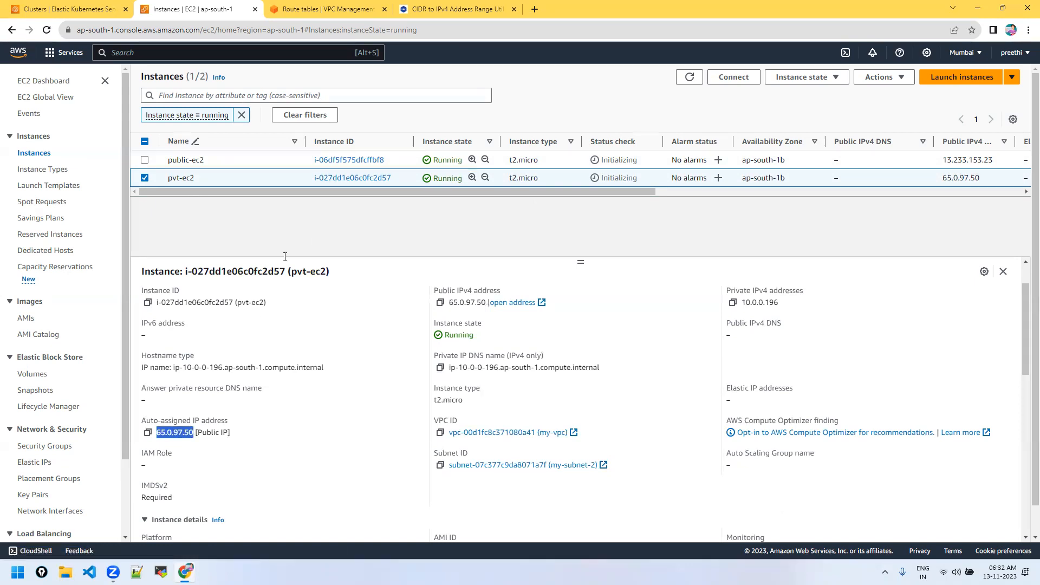
Open the connection instructions for public-ec2 alone and copy its example SSH client command
{"action": "left_click", "coordinate": [145, 177]}
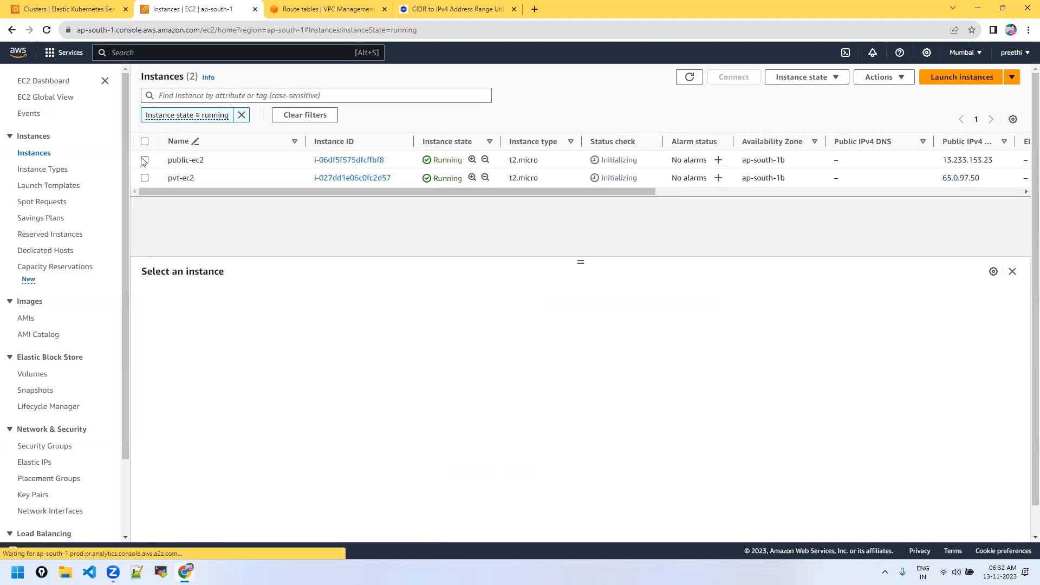
{"action": "left_click", "coordinate": [144, 161]}
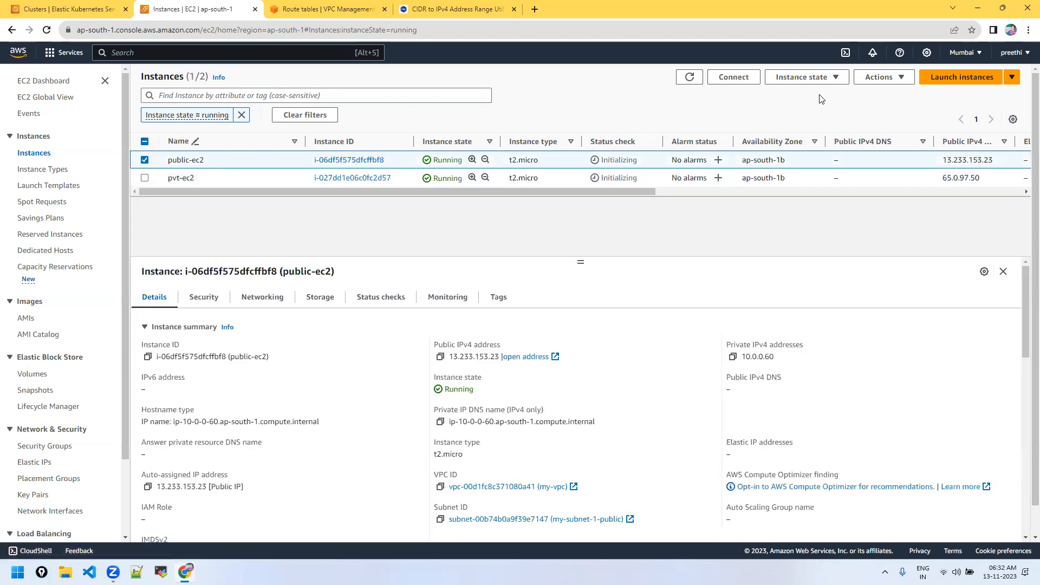
{"action": "left_click", "coordinate": [745, 82]}
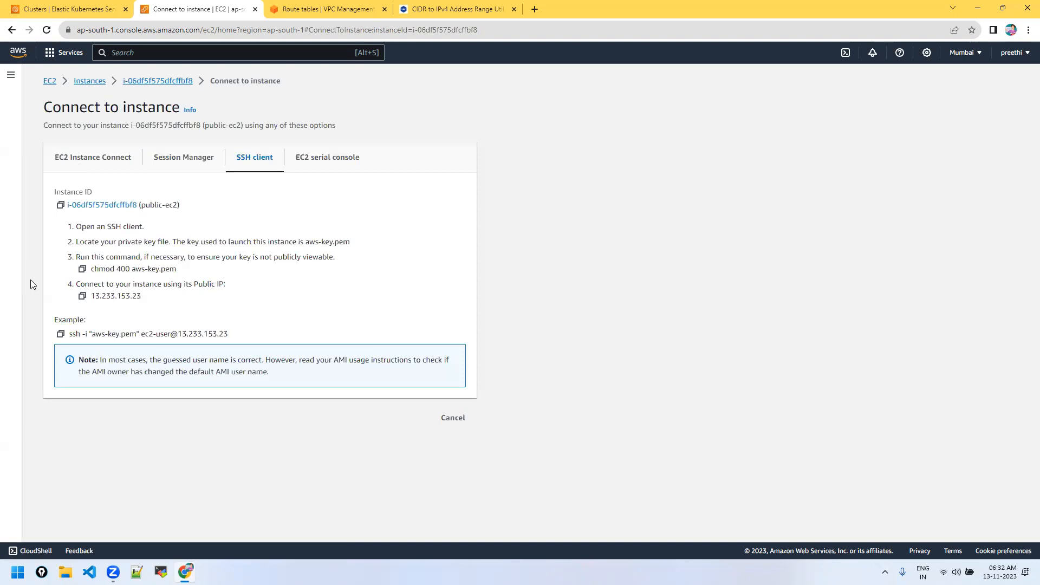
{"action": "left_click", "coordinate": [59, 333]}
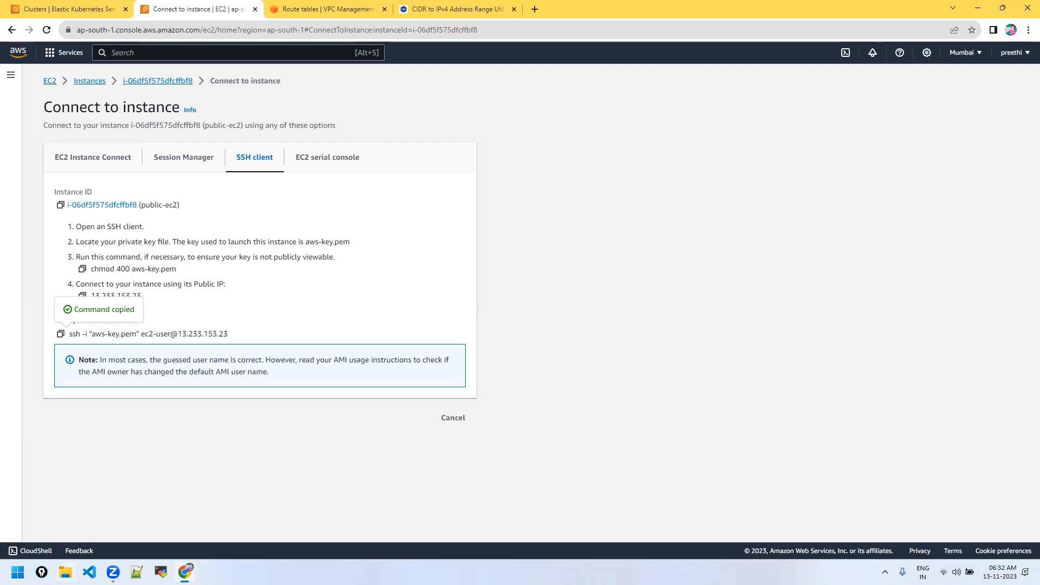
Switch to a new Git Bash terminal, maximize its window and enlarge the terminal text
{"action": "left_click", "coordinate": [18, 572]}
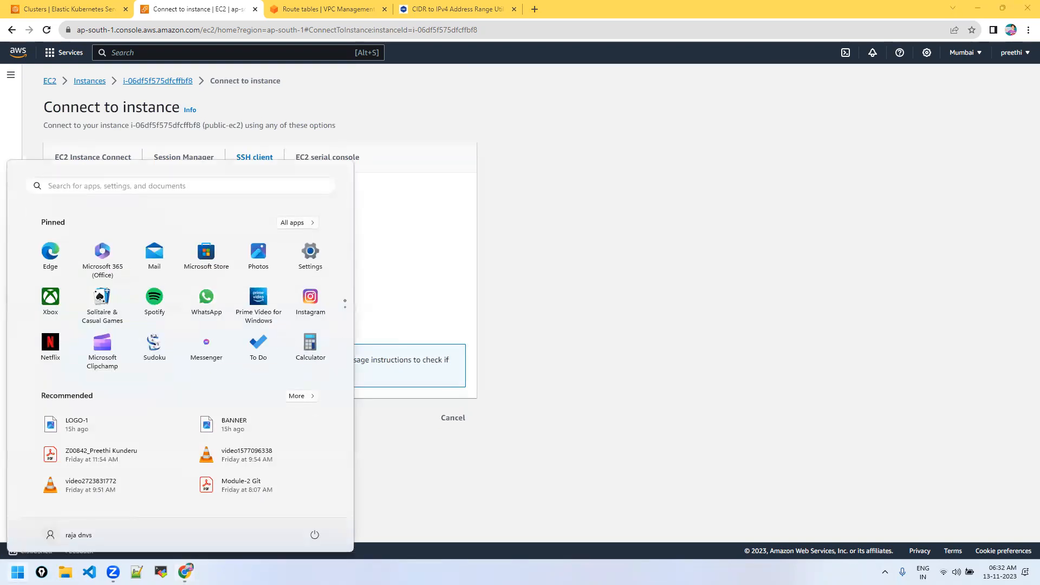
{"action": "type", "text": "gi"}
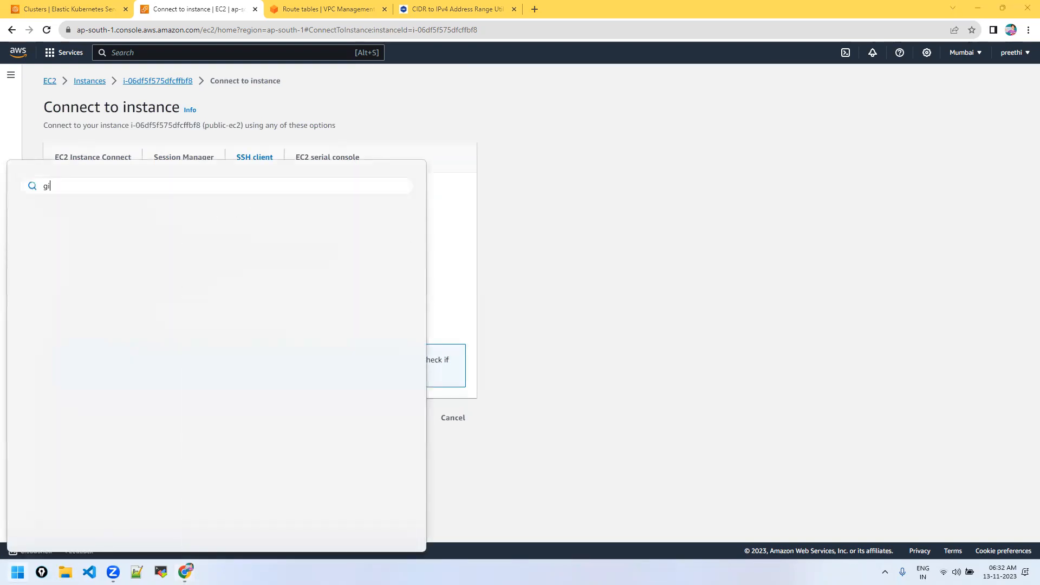
{"action": "type", "text": "t"}
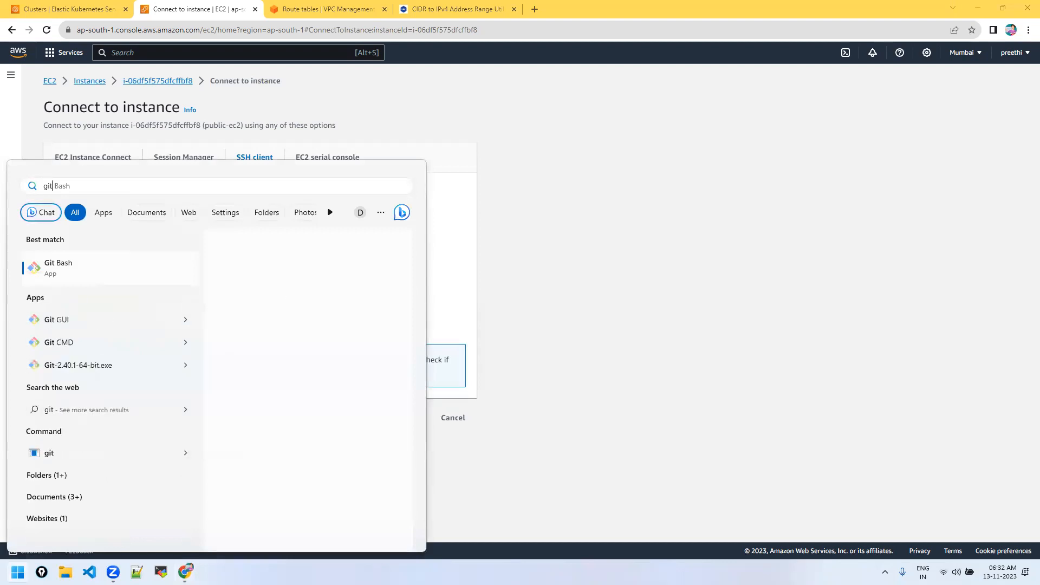
{"action": "key", "text": "Return"}
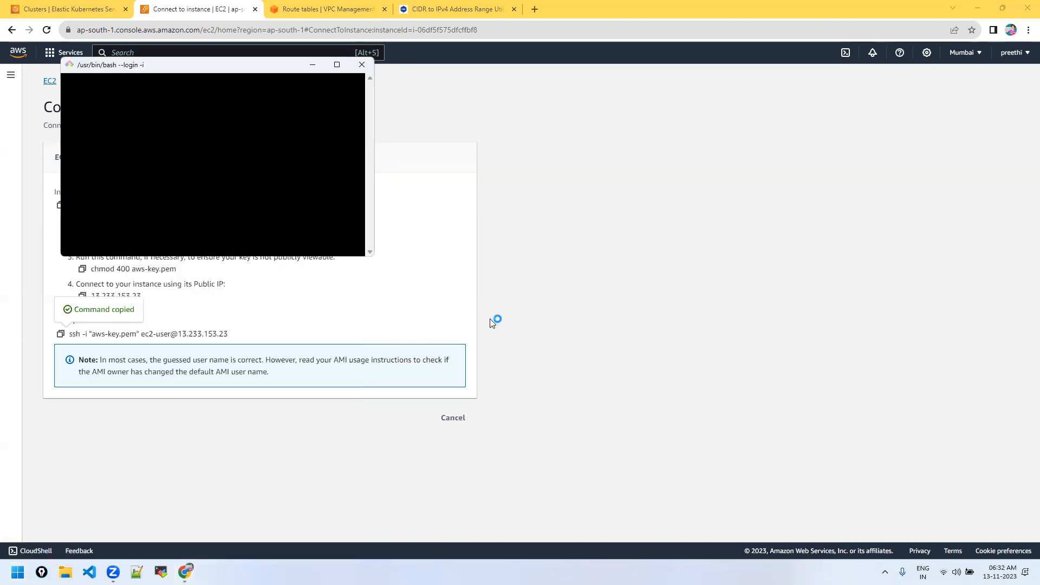
{"action": "left_click", "coordinate": [336, 64]}
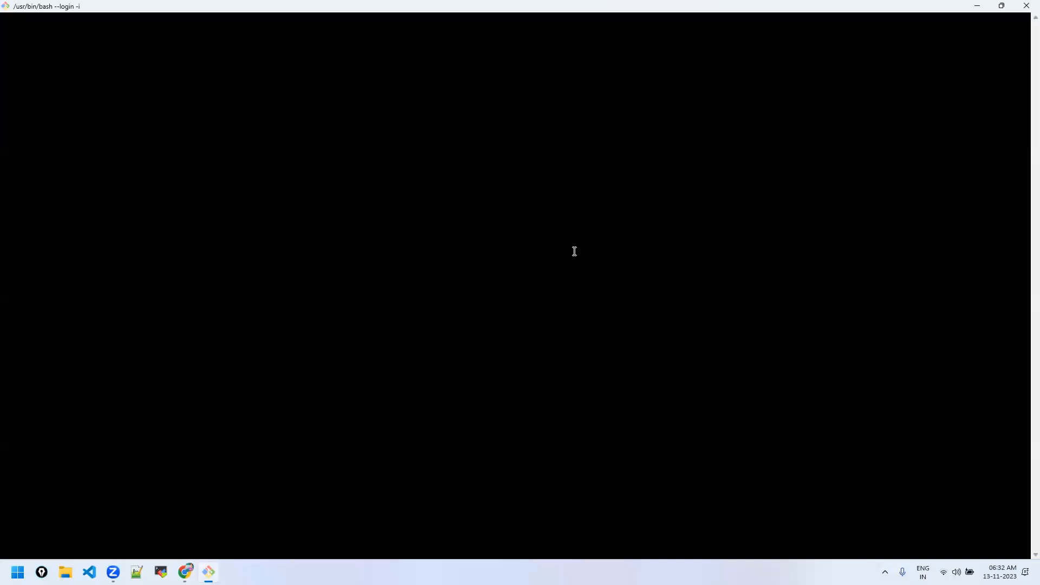
{"action": "key", "text": "ctrl+plus"}
{"action": "key", "text": "ctrl+plus"}
{"action": "key", "text": "ctrl+plus"}
{"action": "key", "text": "ctrl+plus"}
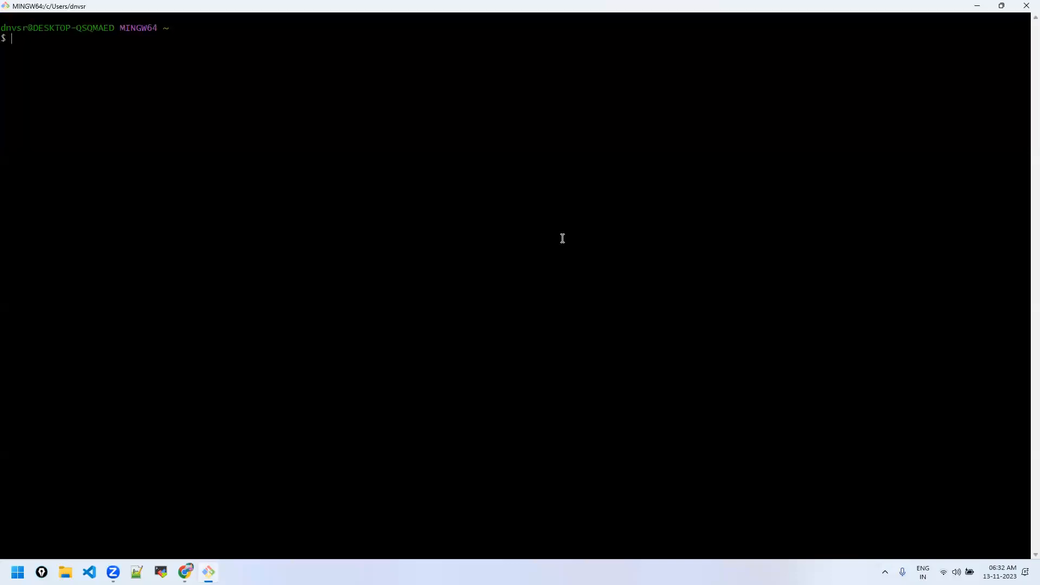
{"action": "type", "text": "cd ~/Desk"}
{"action": "key", "text": "BackSpace"}
{"action": "key", "text": "BackSpace"}
{"action": "key", "text": "BackSpace"}
{"action": "key", "text": "BackSpace"}
{"action": "key", "text": "BackSpace"}
{"action": "key", "text": "BackSpace"}
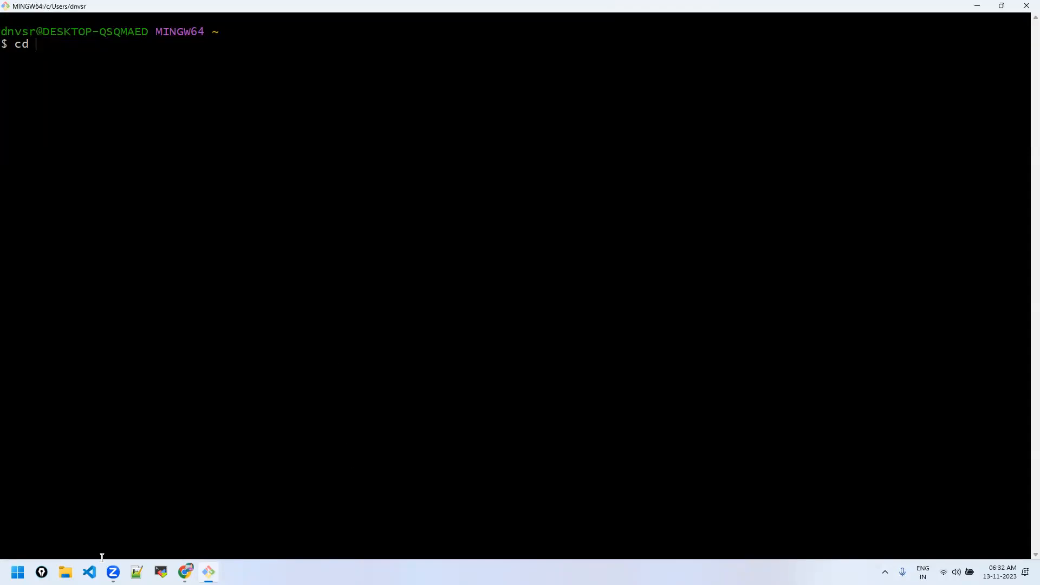
Copy the path of the desktop's ssh-keys folder from File Explorer and try to change to it with cd in Git Bash
{"action": "left_click", "coordinate": [65, 572]}
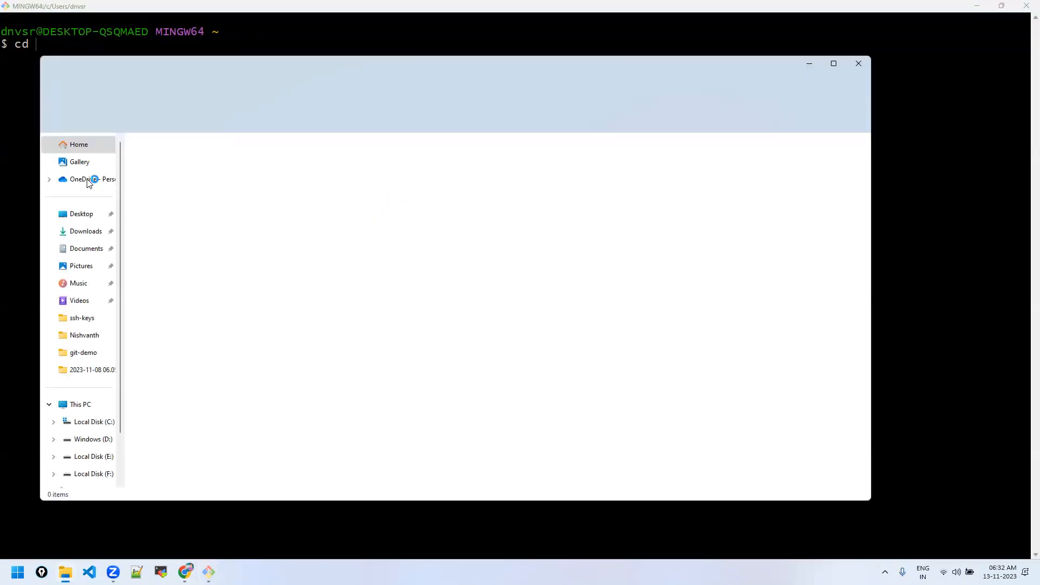
{"action": "left_click", "coordinate": [87, 214]}
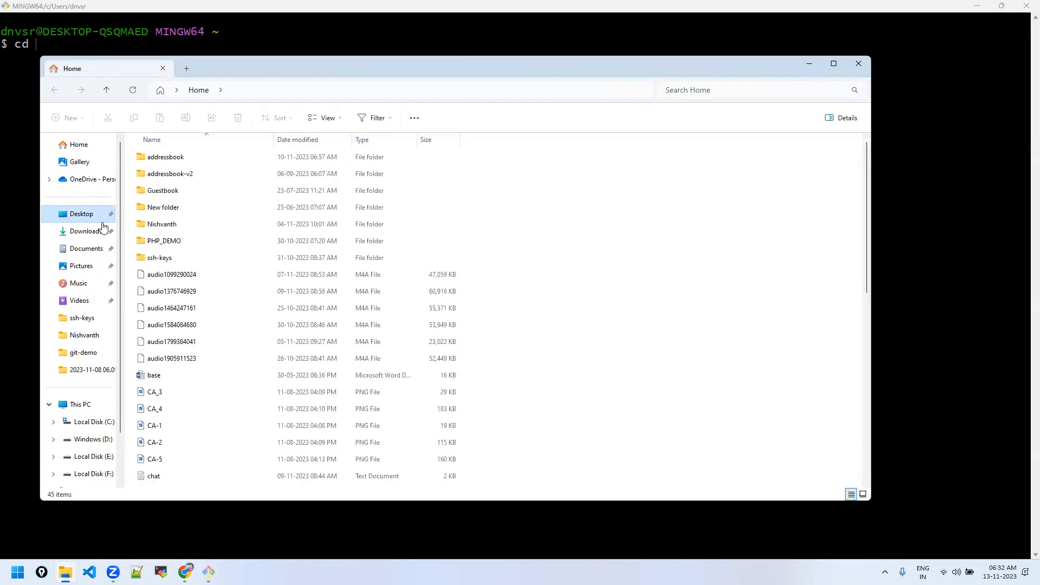
{"action": "double_click", "coordinate": [179, 258]}
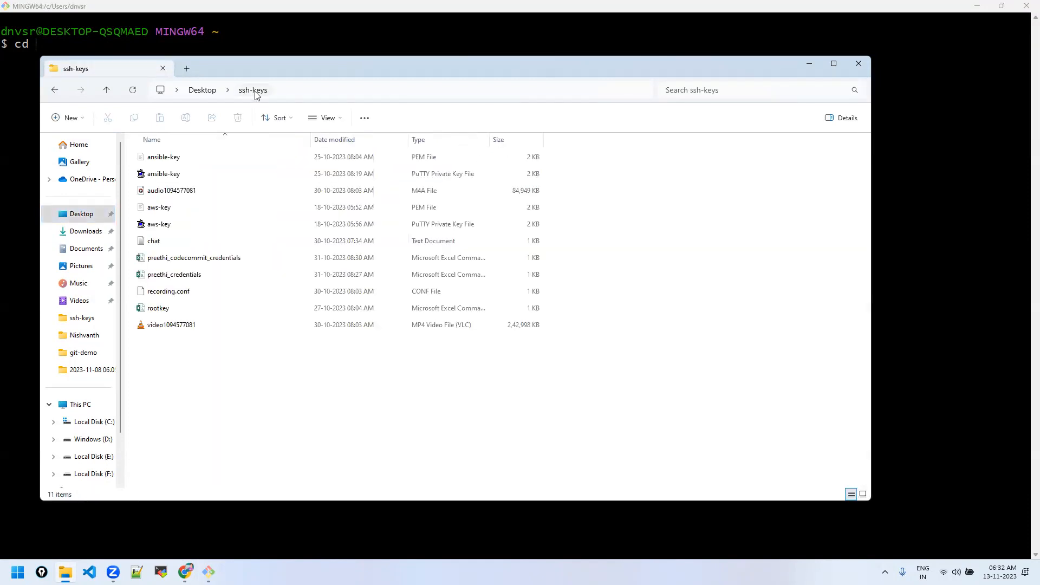
{"action": "right_click", "coordinate": [258, 93]}
{"action": "left_click", "coordinate": [287, 101]}
{"action": "left_click", "coordinate": [810, 63]}
{"action": "right_click", "coordinate": [247, 113]}
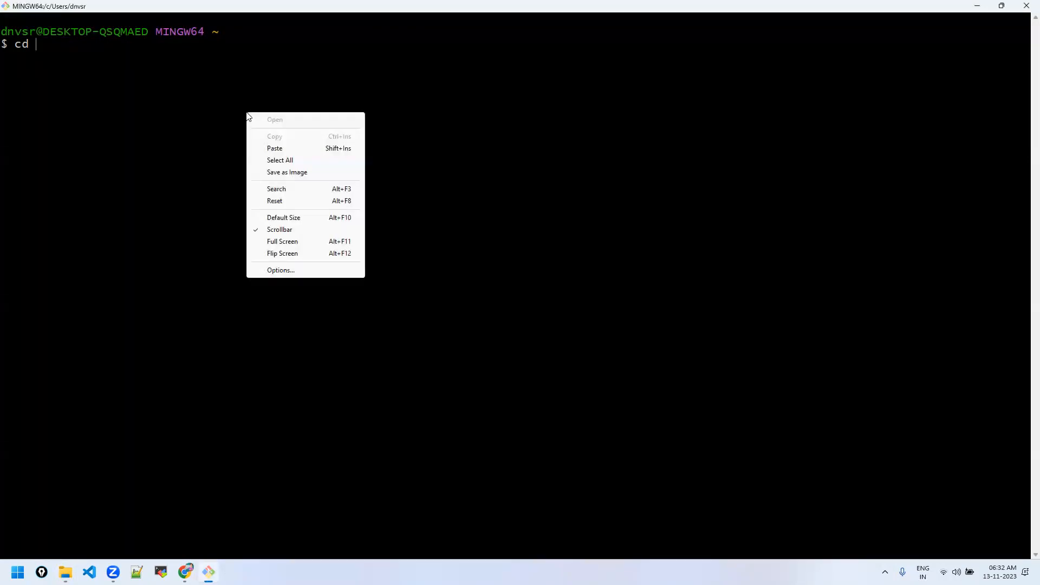
{"action": "left_click", "coordinate": [276, 145]}
{"action": "key", "text": "Return"}
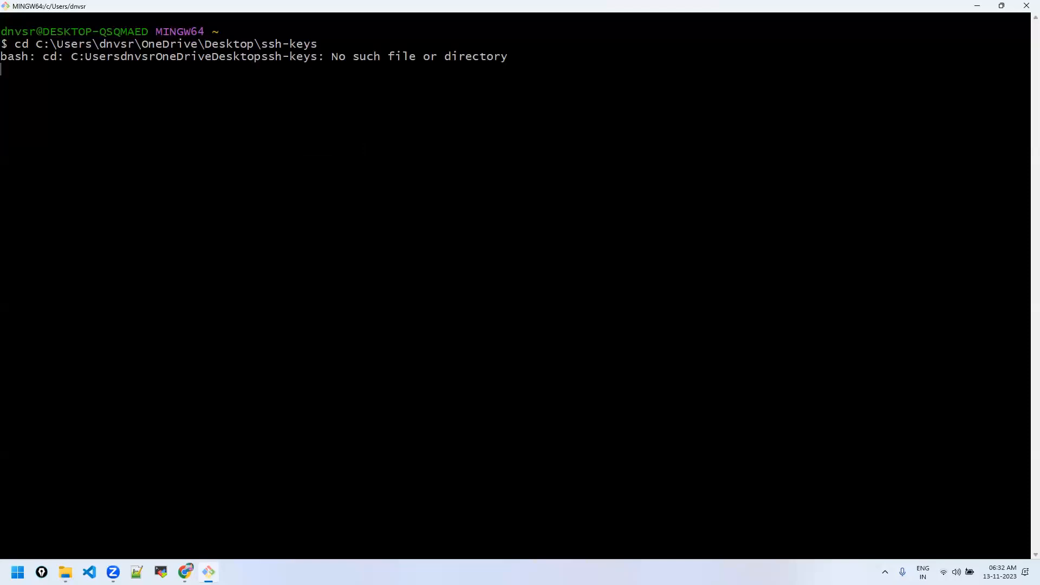
Print the terminal's current working directory with pwd
{"action": "type", "text": "cd"}
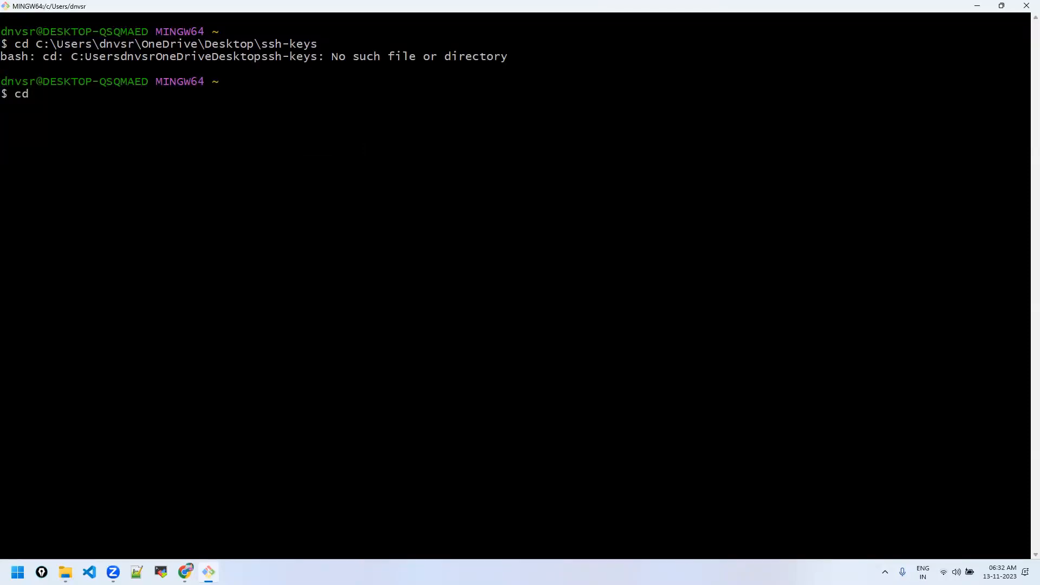
{"action": "key", "text": "BackSpace"}
{"action": "key", "text": "BackSpace"}
{"action": "key", "text": "BackSpace"}
{"action": "type", "text": "pwd"}
{"action": "key", "text": "Return"}
Change the working directory to OneDrive/Desktop/ssh-keys/ and clear the terminal
{"action": "type", "text": "c"}
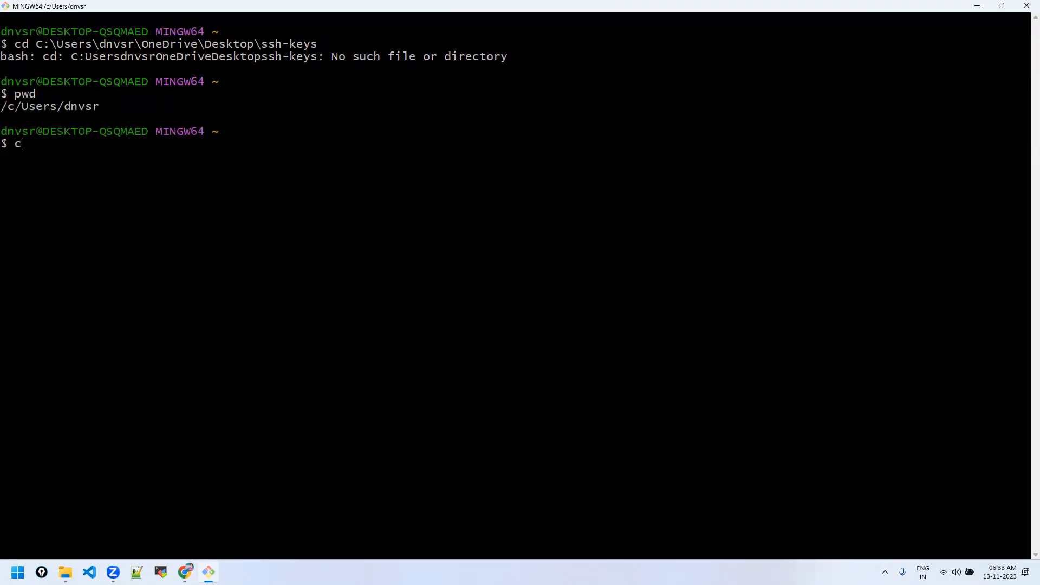
{"action": "type", "text": "d OneDrive/Desktop"}
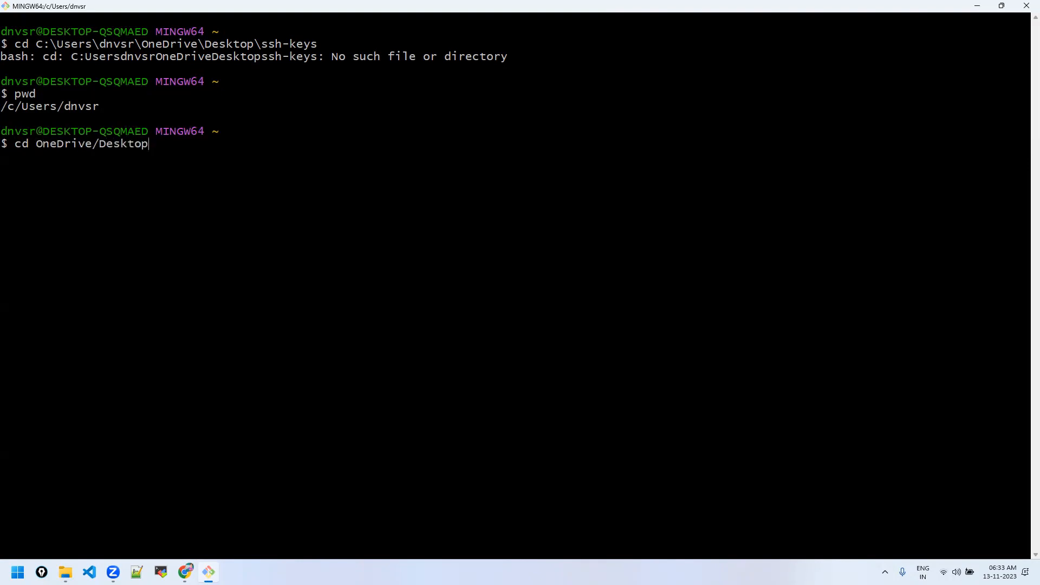
{"action": "type", "text": "/ss"}
{"action": "key", "text": "Tab"}
{"action": "key", "text": "Return"}
{"action": "type", "text": "clear"}
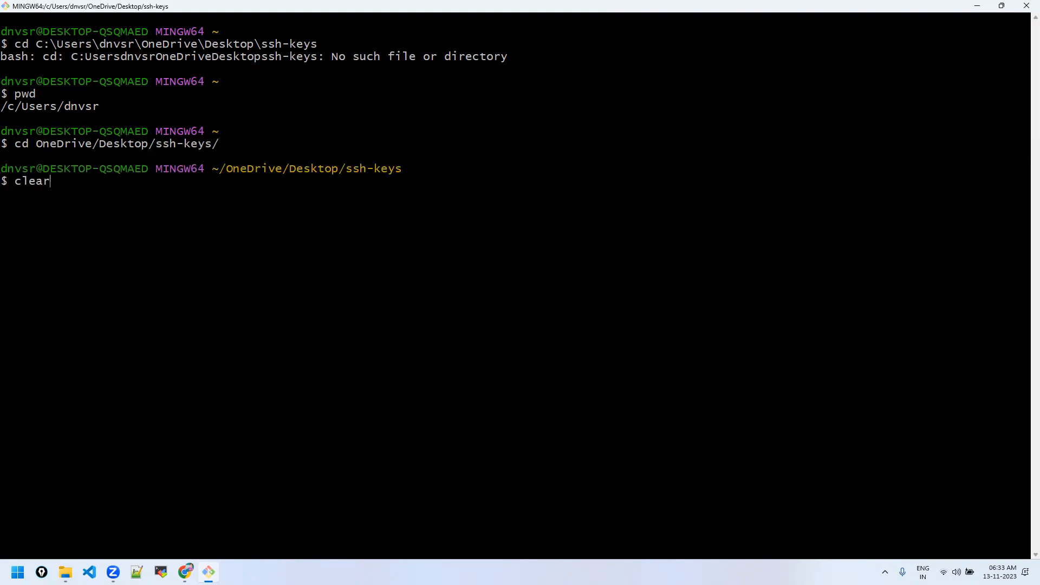
{"action": "key", "text": "Return"}
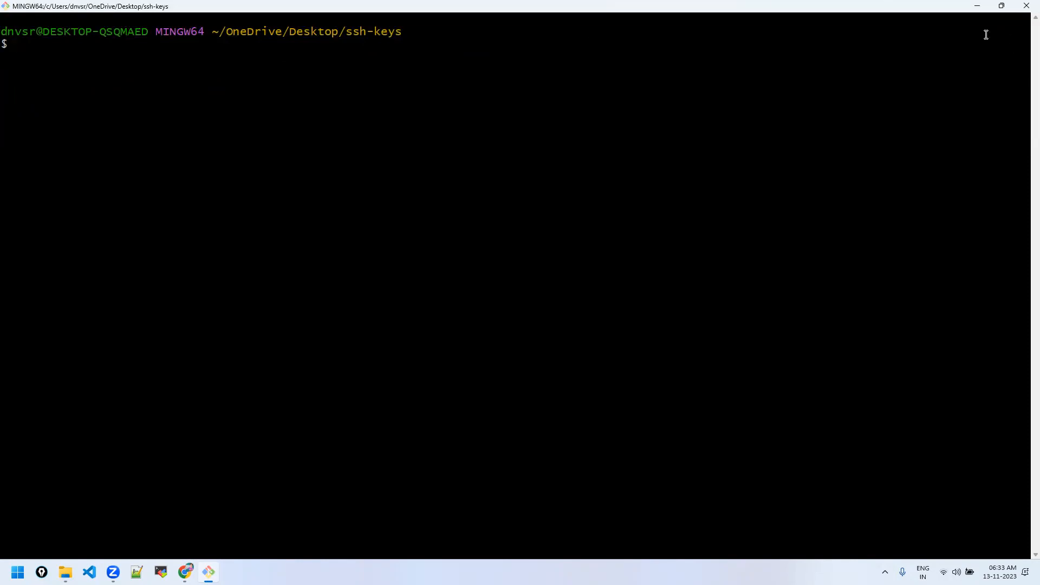
{"action": "left_click", "coordinate": [982, 7]}
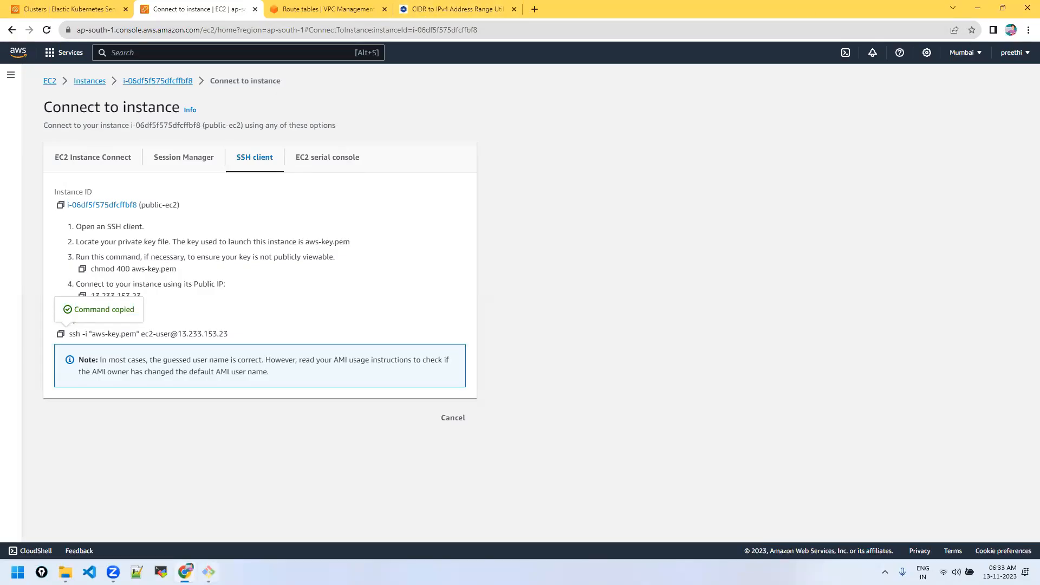
{"action": "left_click", "coordinate": [209, 572]}
{"action": "right_click", "coordinate": [229, 197]}
{"action": "left_click", "coordinate": [252, 231]}
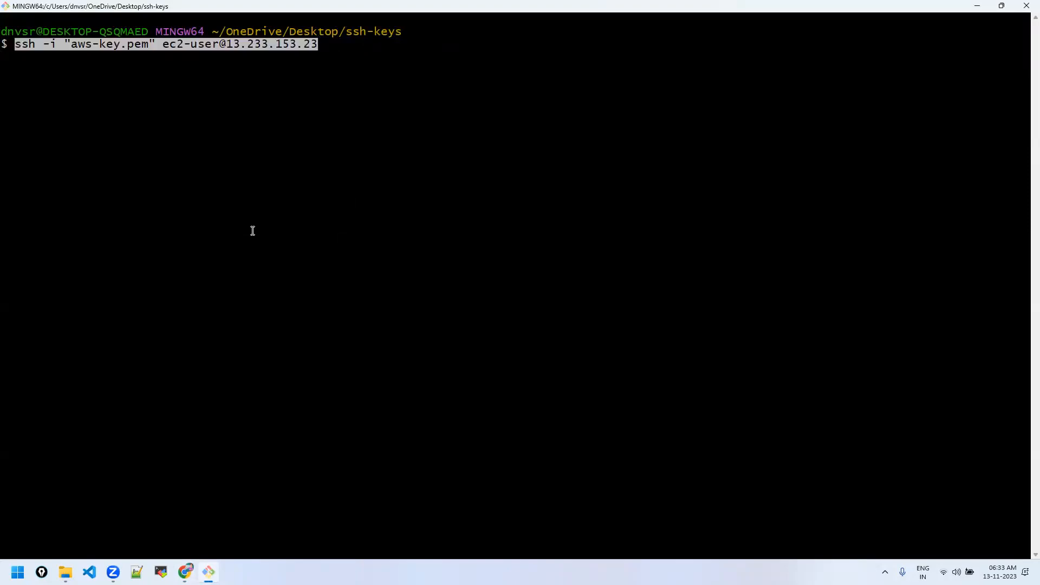
{"action": "key", "text": "Return"}
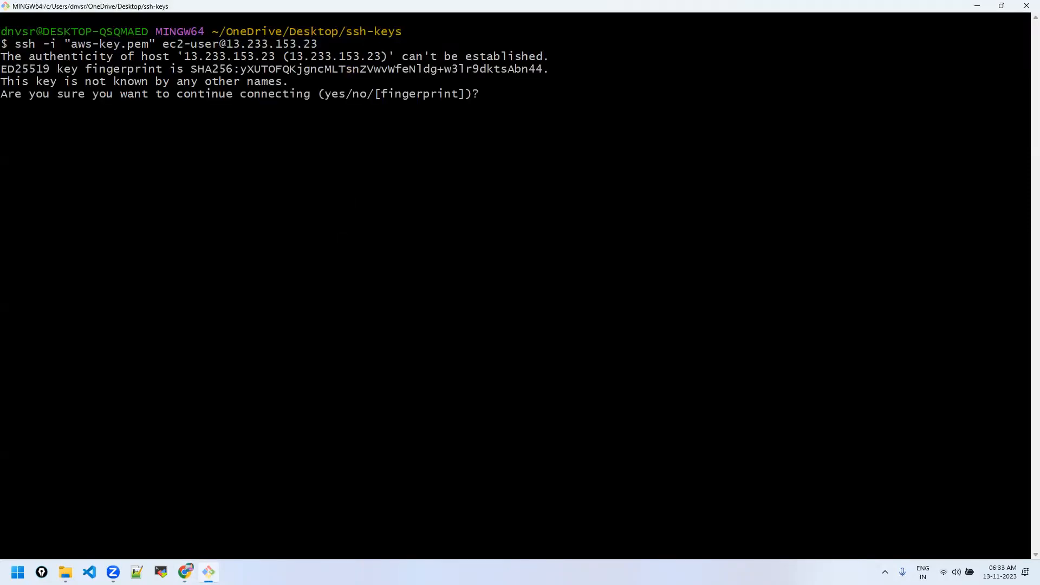
{"action": "type", "text": "yes"}
{"action": "key", "text": "Return"}
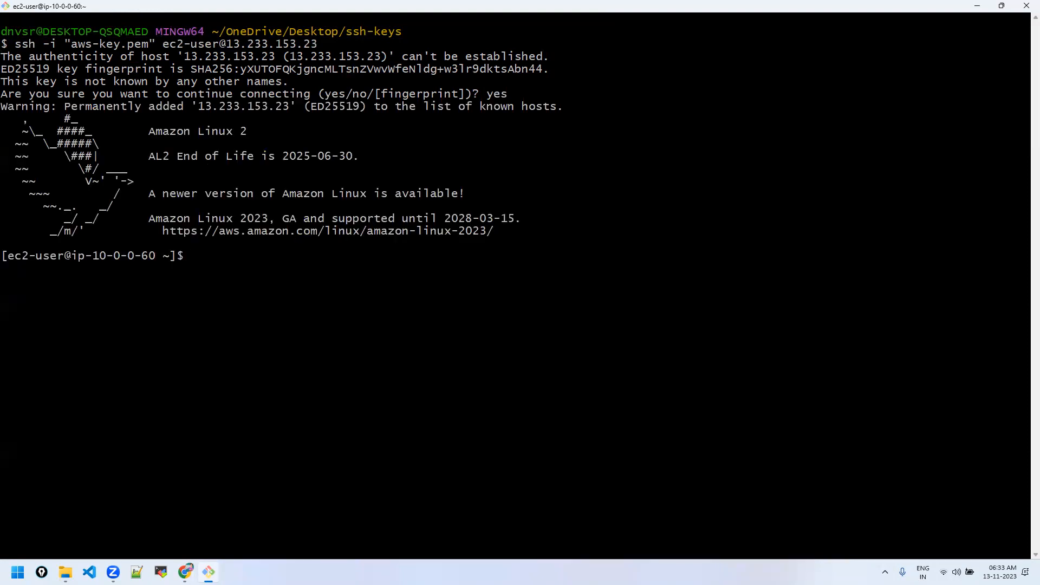
{"action": "key", "text": "Return"}
{"action": "key", "text": "Return"}
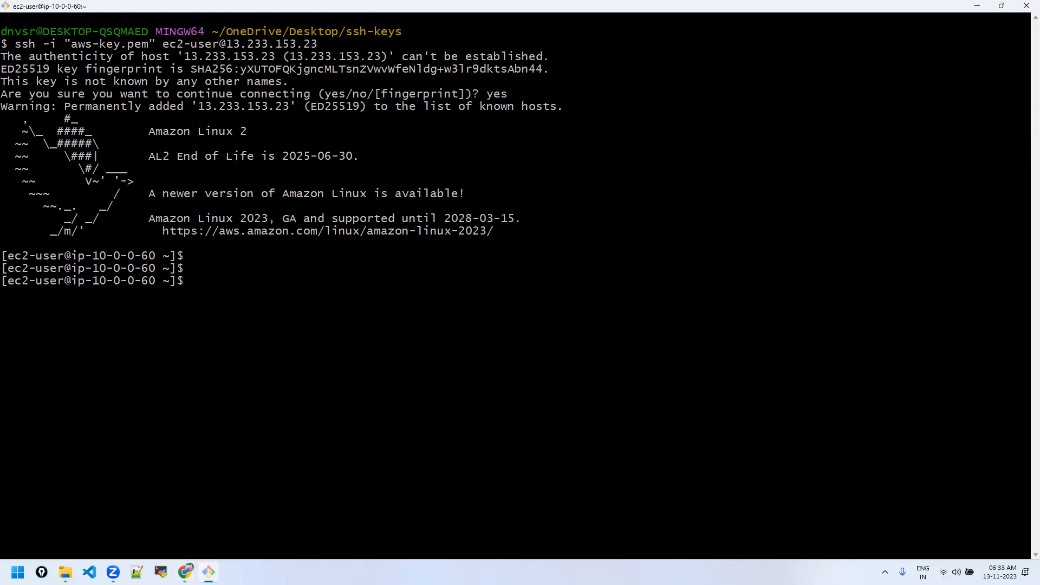
{"action": "left_click", "coordinate": [978, 6]}
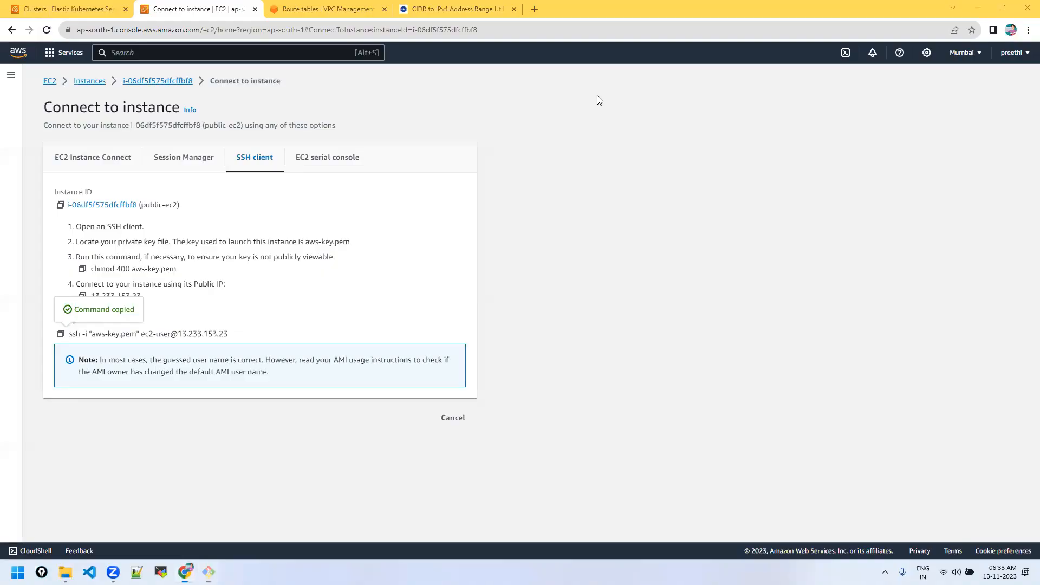
{"action": "left_click", "coordinate": [96, 86]}
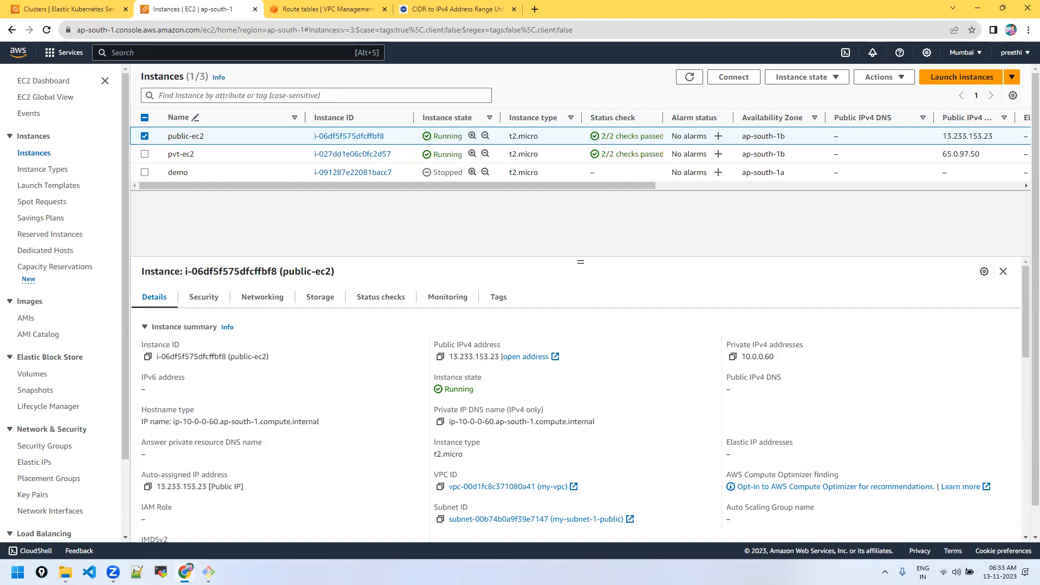
{"action": "left_click", "coordinate": [208, 572]}
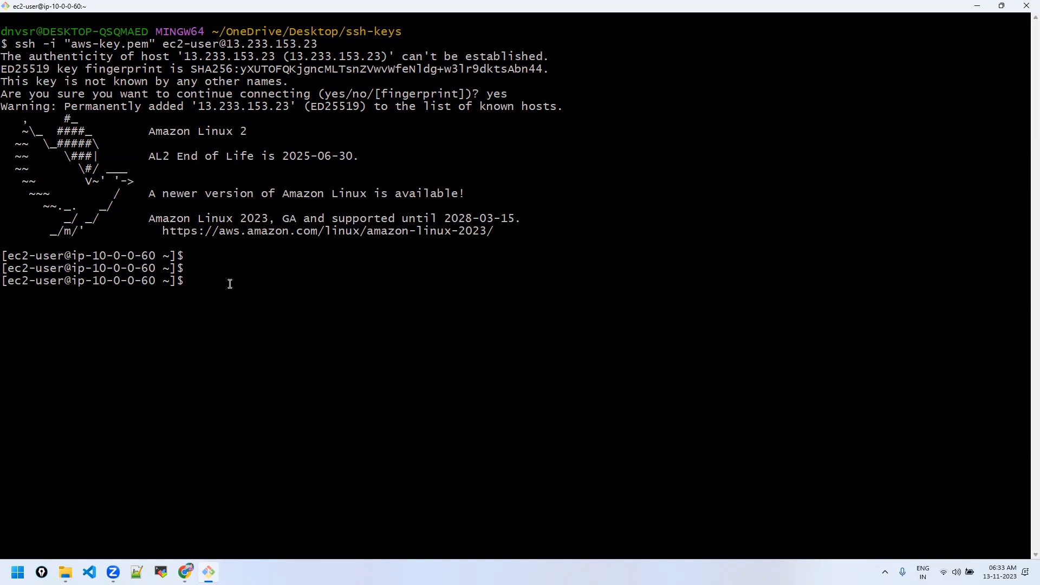
{"action": "type", "text": "ping www.google.com"}
{"action": "key", "text": "Return"}
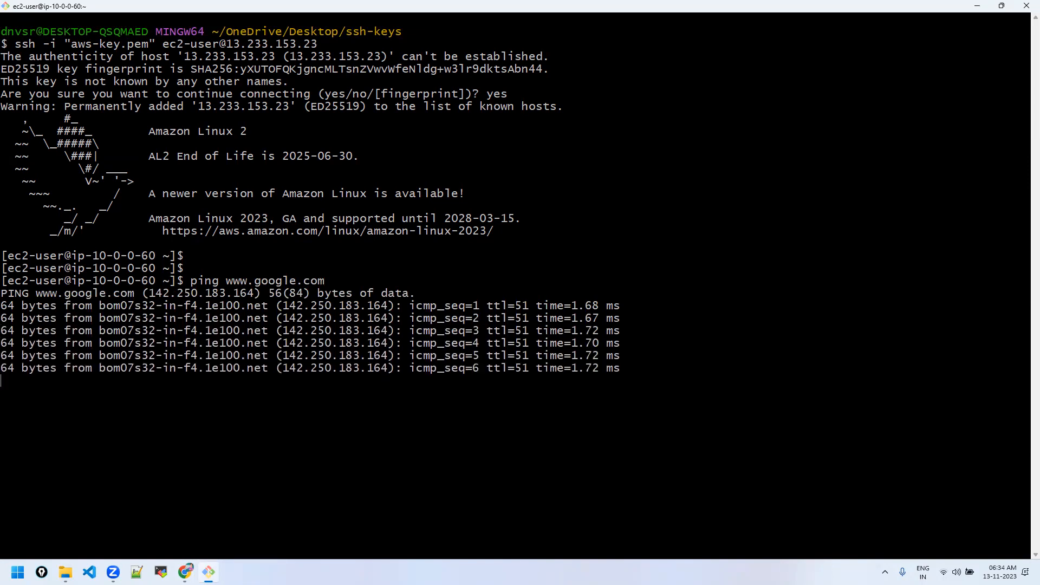
{"action": "key", "text": "ctrl+c"}
Try to install Git on public-ec2 with yum install git -y
{"action": "type", "text": "yum"}
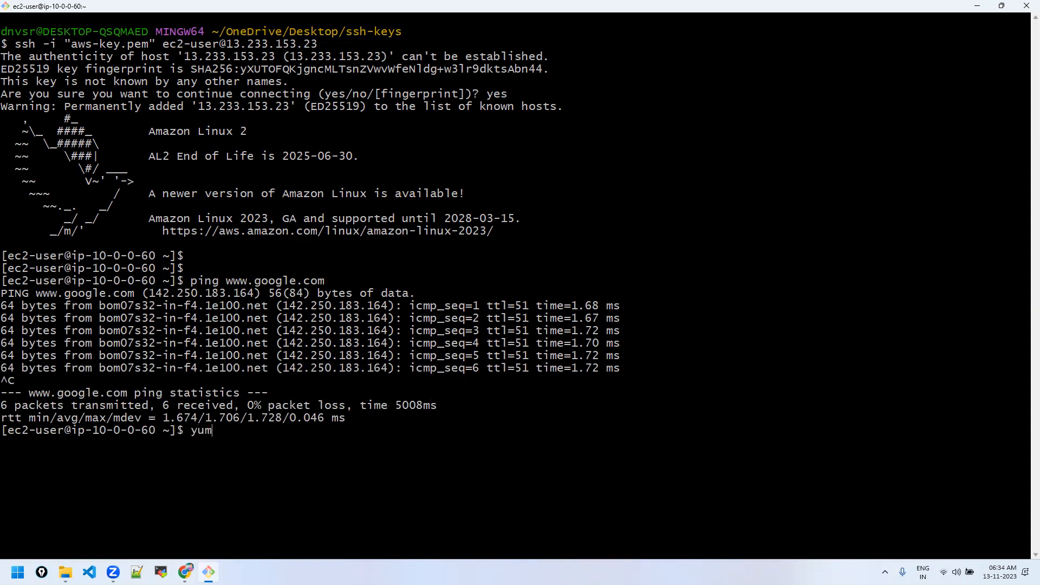
{"action": "type", "text": " install git -y"}
{"action": "key", "text": "Return"}
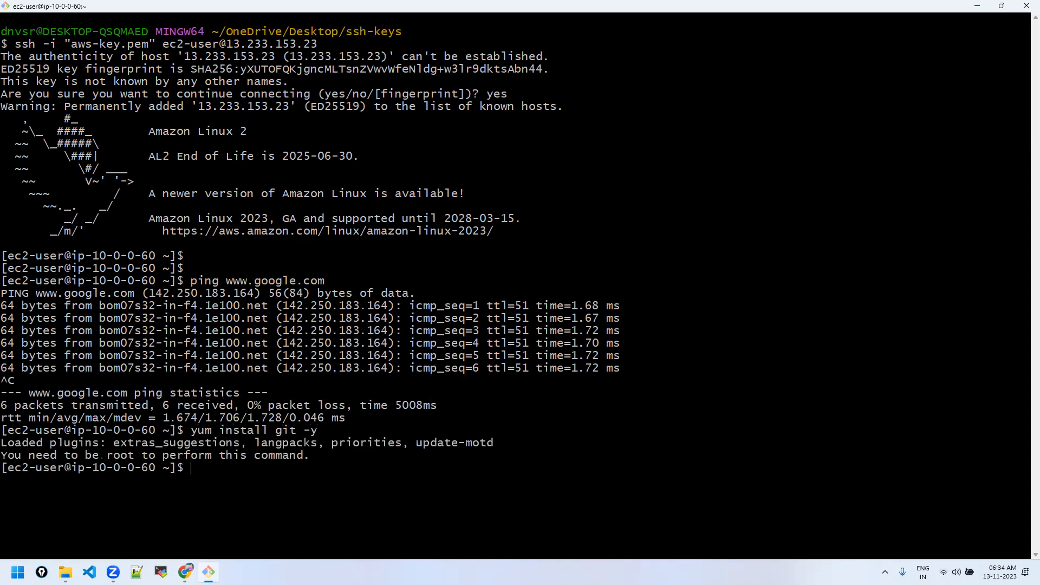
Install Git on public-ec2 with root rights by running sudo yum install git -y
{"action": "key", "text": "Up"}
{"action": "type", "text": "sudo"}
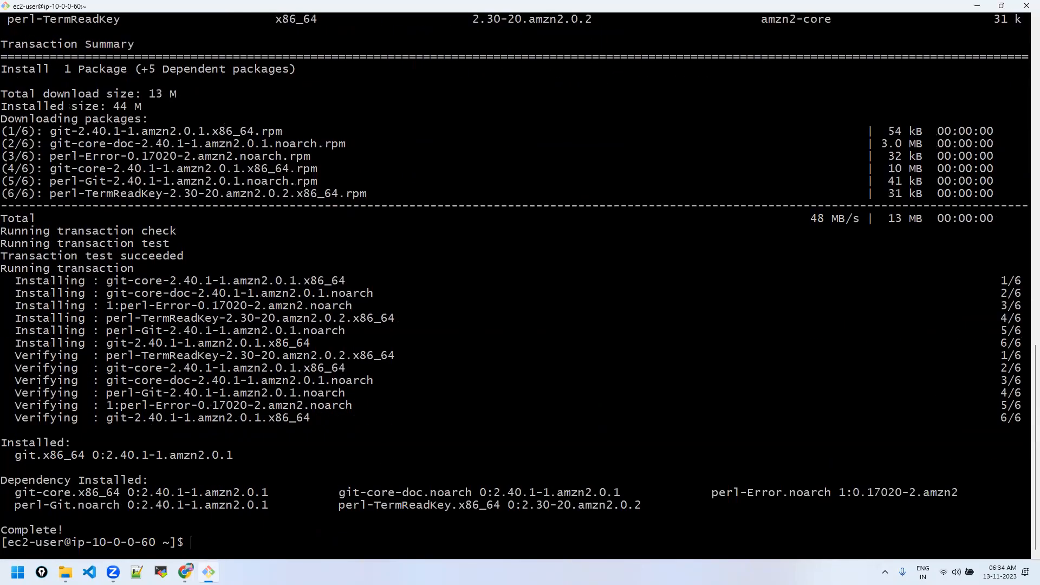
{"action": "key", "text": "Return"}
{"action": "key", "text": "Return"}
{"action": "key", "text": "Return"}
{"action": "key", "text": "Return"}
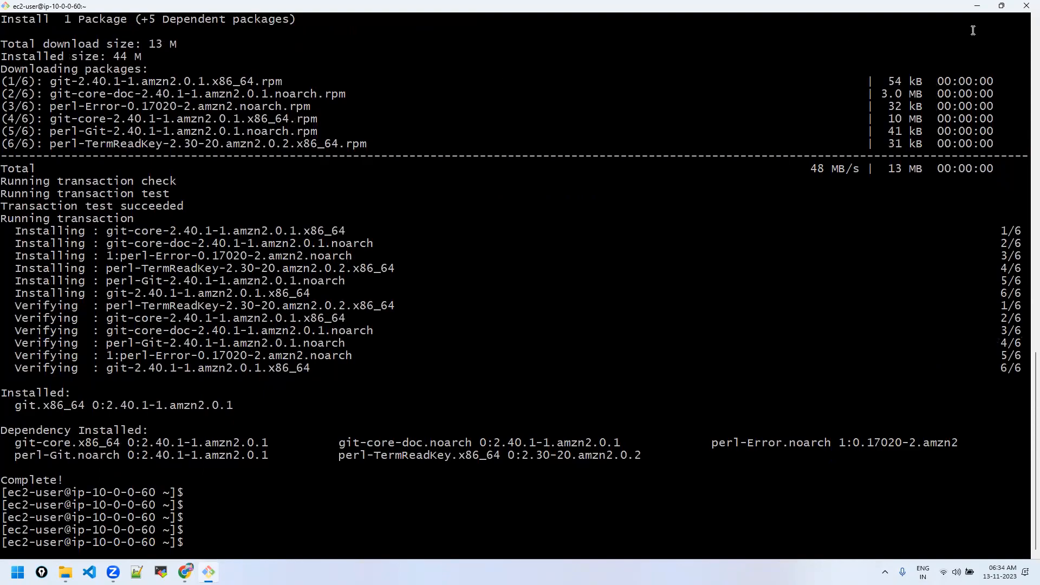
Switch to the EC2 console, open the connection page for pvt-ec2 and copy its SSH client command
{"action": "left_click", "coordinate": [977, 5]}
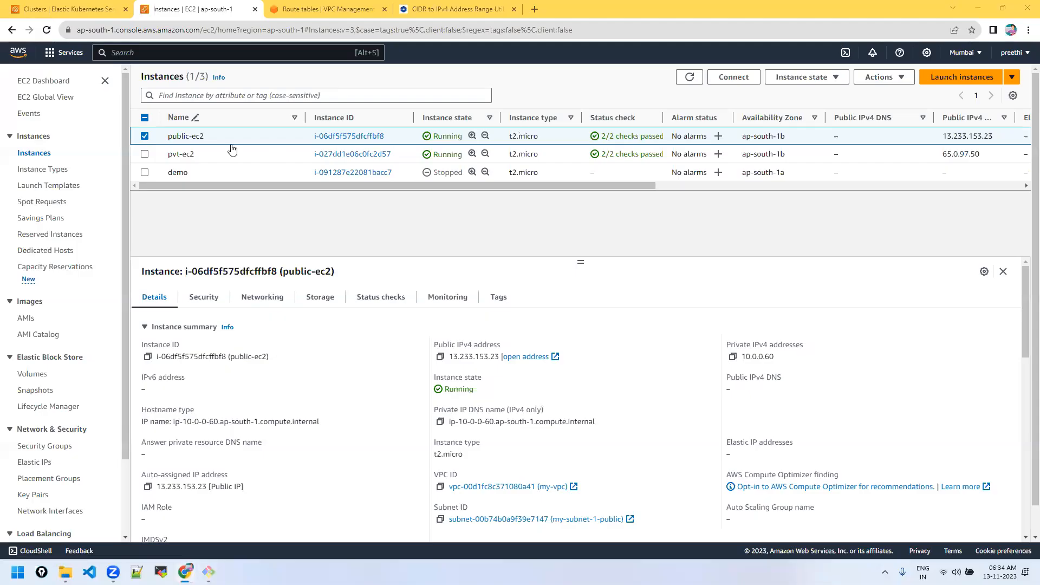
{"action": "left_click", "coordinate": [144, 136]}
{"action": "left_click", "coordinate": [145, 155]}
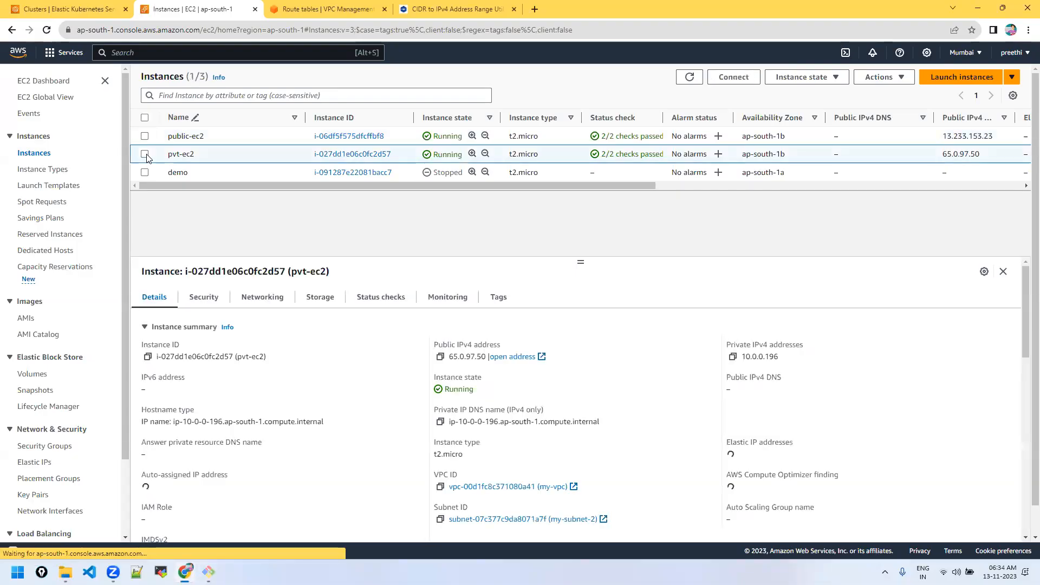
{"action": "left_click", "coordinate": [729, 80]}
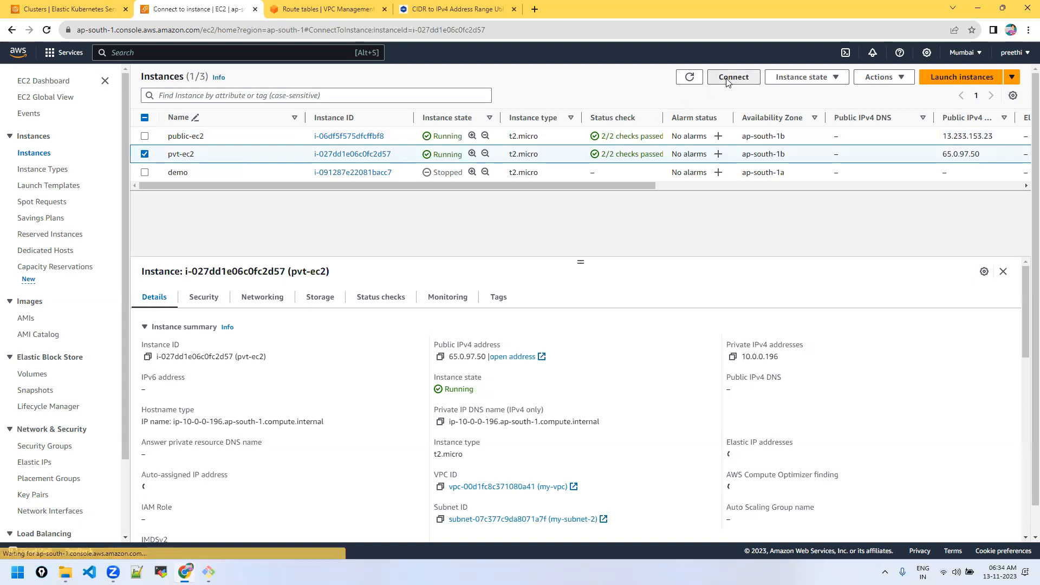
{"action": "left_click", "coordinate": [61, 334]}
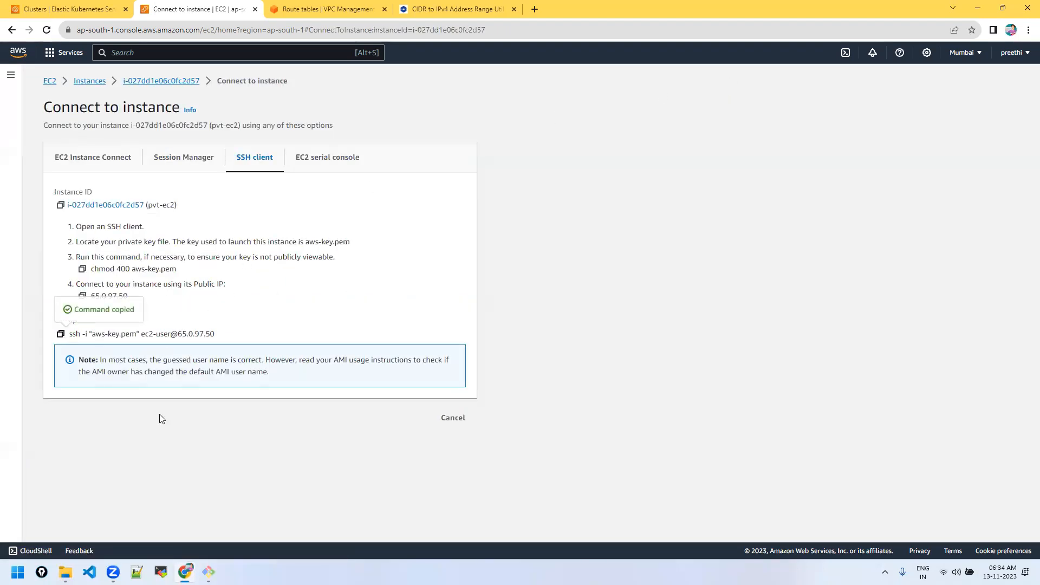
Open a second Git Bash window and enlarge its text
{"action": "left_click", "coordinate": [208, 572]}
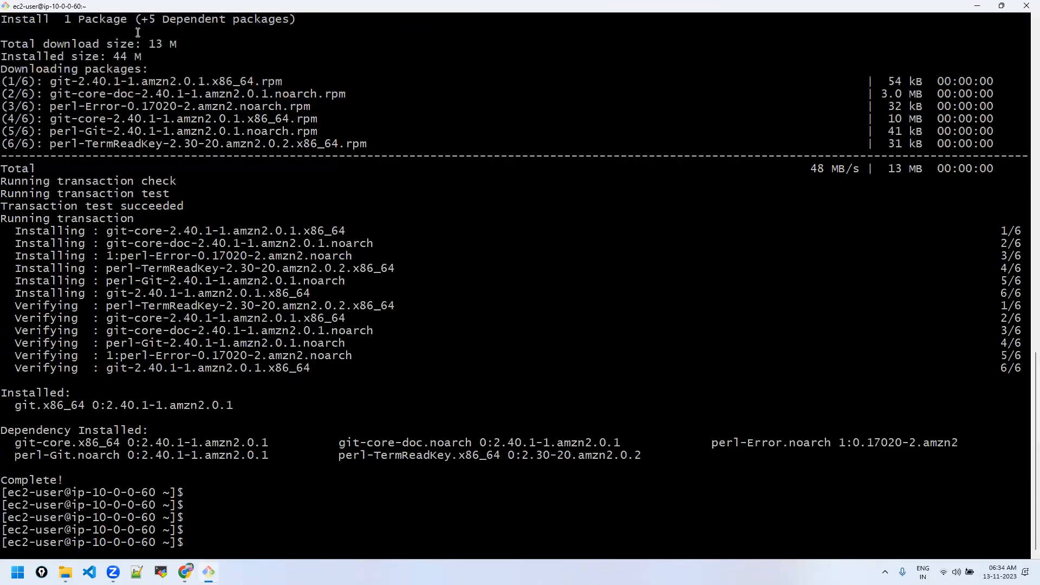
{"action": "right_click", "coordinate": [165, 6]}
{"action": "left_click", "coordinate": [202, 97]}
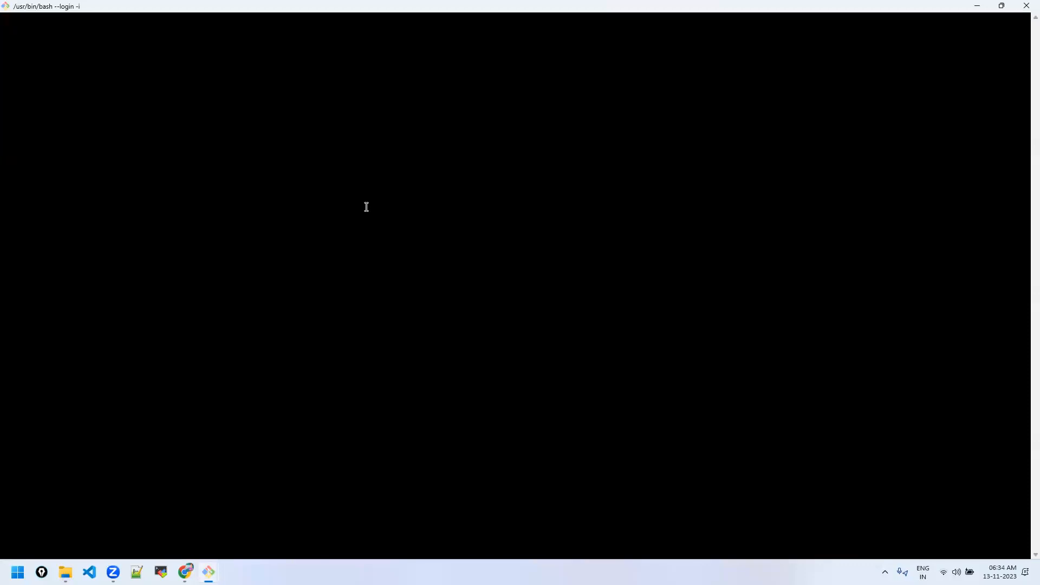
{"action": "key", "text": "ctrl+plus"}
{"action": "key", "text": "ctrl+plus"}
{"action": "right_click", "coordinate": [288, 206]}
{"action": "left_click", "coordinate": [233, 217]}
Change the new terminal's working directory to OneDrive/Desktop/ssh-keys/
{"action": "type", "text": "cd "}
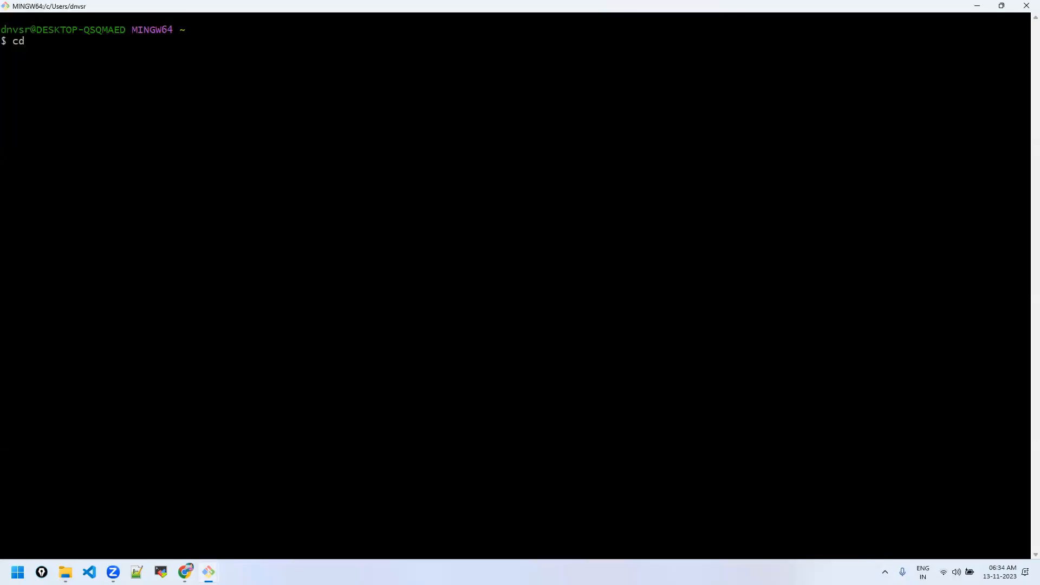
{"action": "type", "text": "O"}
{"action": "key", "text": "Tab"}
{"action": "type", "text": "Desktop/ss"}
{"action": "key", "text": "Tab"}
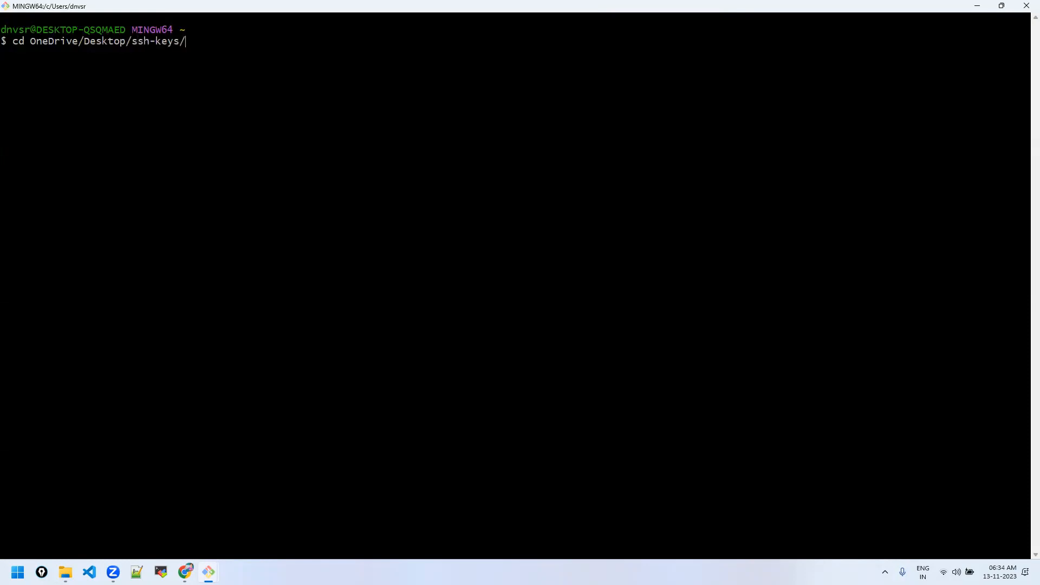
{"action": "right_click", "coordinate": [274, 165]}
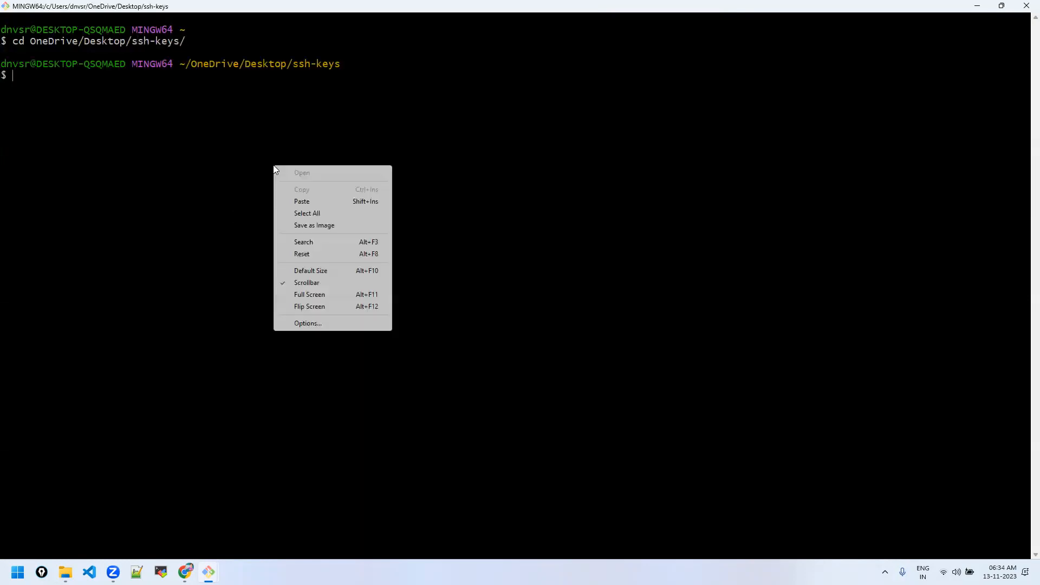
{"action": "left_click", "coordinate": [301, 201]}
{"action": "key", "text": "Return"}
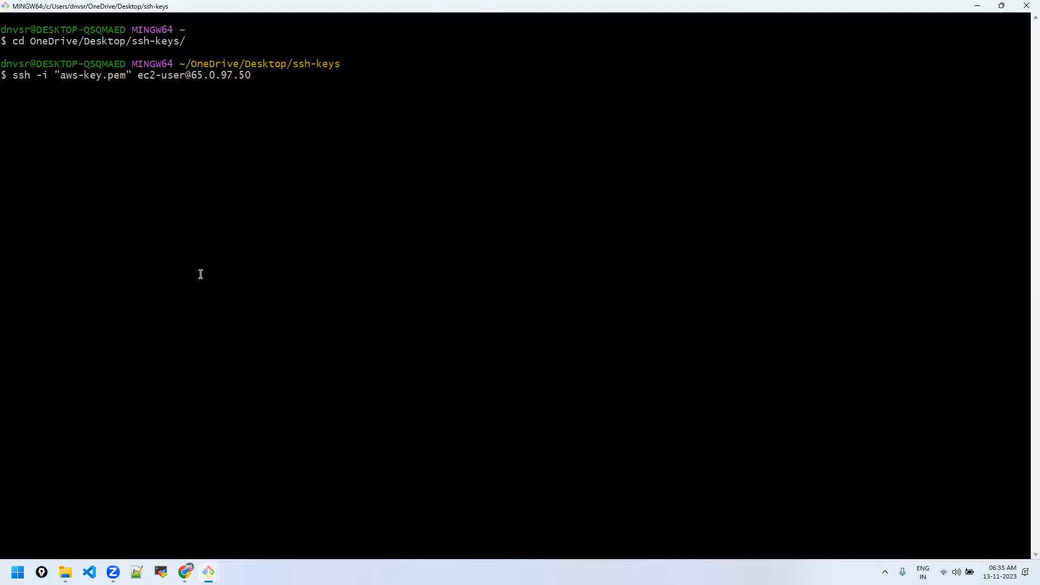
Go back to the public-ec2 terminal, clear it and list the home directory's files with ls
{"action": "mouse_move", "coordinate": [208, 571]}
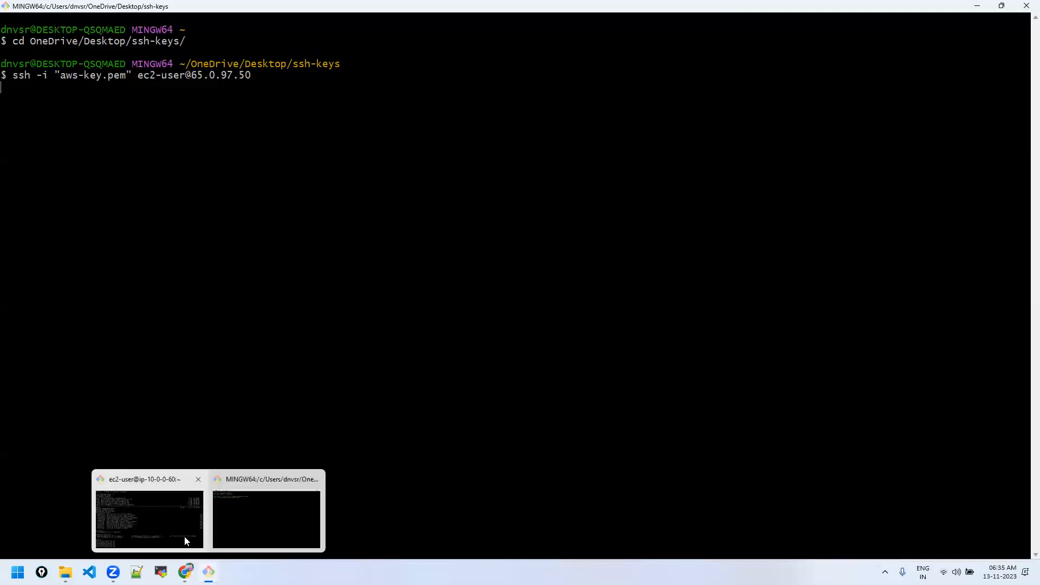
{"action": "left_click", "coordinate": [184, 536]}
{"action": "type", "text": "clear"}
{"action": "key", "text": "Return"}
{"action": "key", "text": "Return"}
{"action": "key", "text": "Return"}
{"action": "key", "text": "Return"}
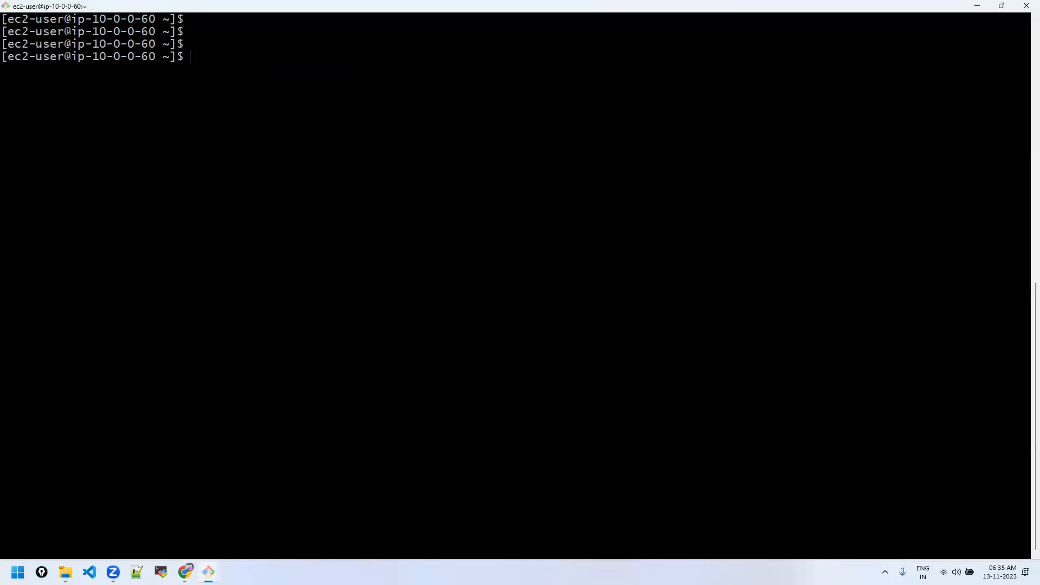
{"action": "type", "text": "ls"}
{"action": "key", "text": "Return"}
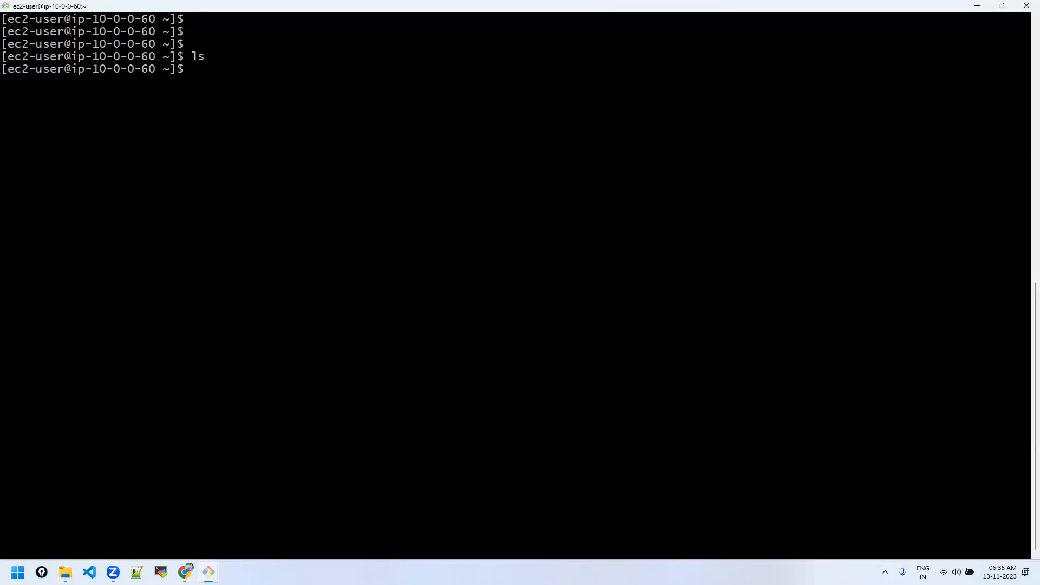
Create a file named aws-key.pem on public-ec2 by opening it in vim
{"action": "type", "text": "vi"}
{"action": "type", "text": "s"}
{"action": "key", "text": "BackSpace"}
{"action": "type", "text": "aws-key.pem"}
{"action": "key", "text": "Return"}
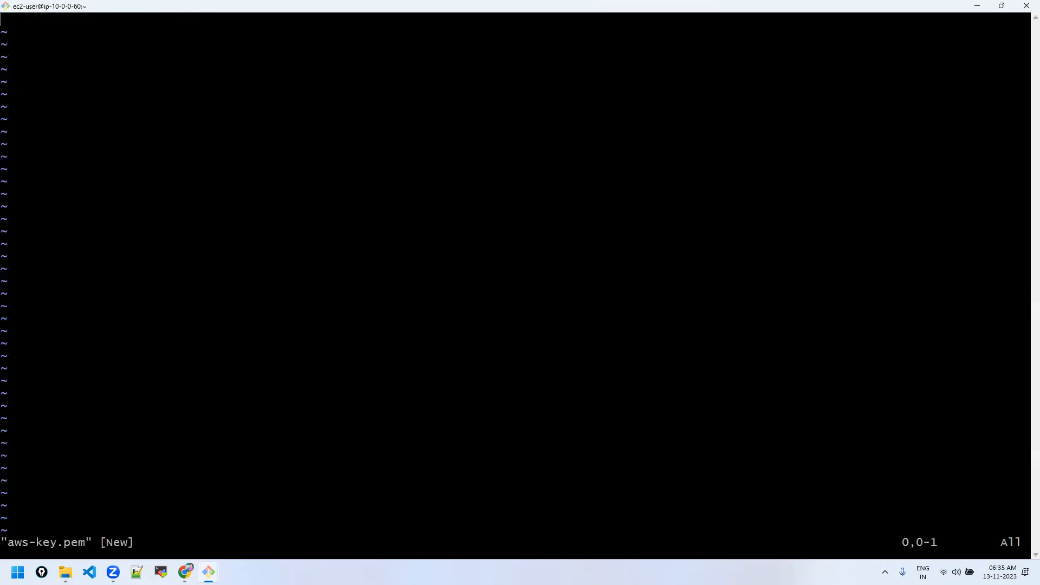
Open the local aws-key PEM file from the ssh-keys folder in VS Code and copy its whole content
{"action": "left_click", "coordinate": [66, 572]}
{"action": "left_click", "coordinate": [160, 209]}
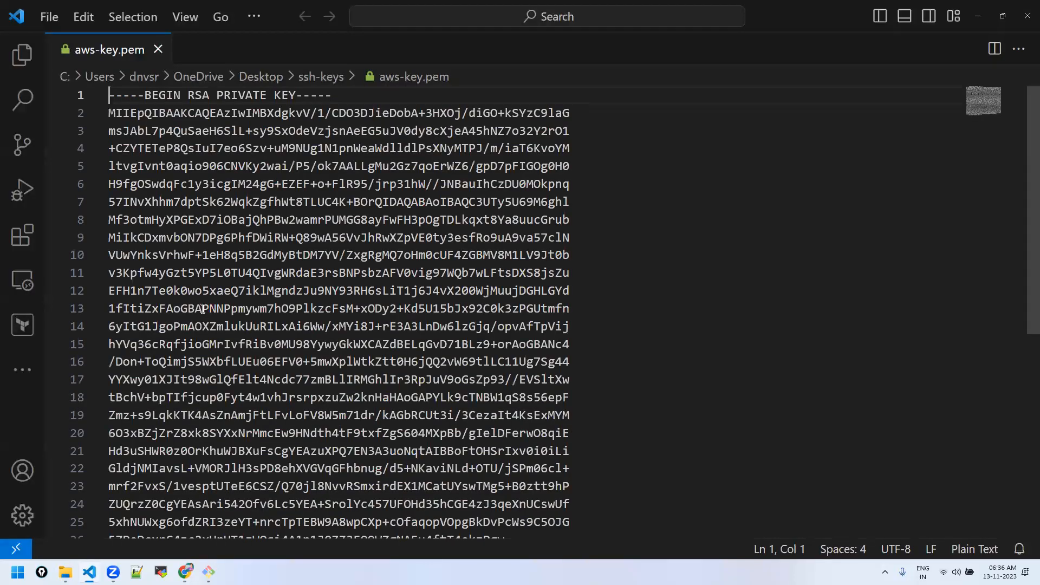
{"action": "key", "text": "ctrl+a"}
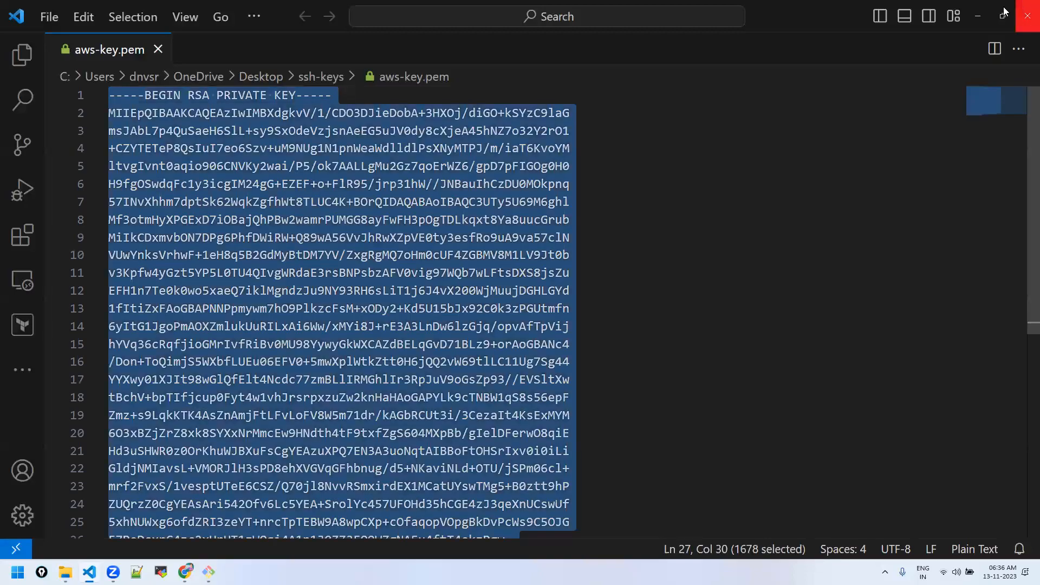
{"action": "left_click", "coordinate": [980, 15]}
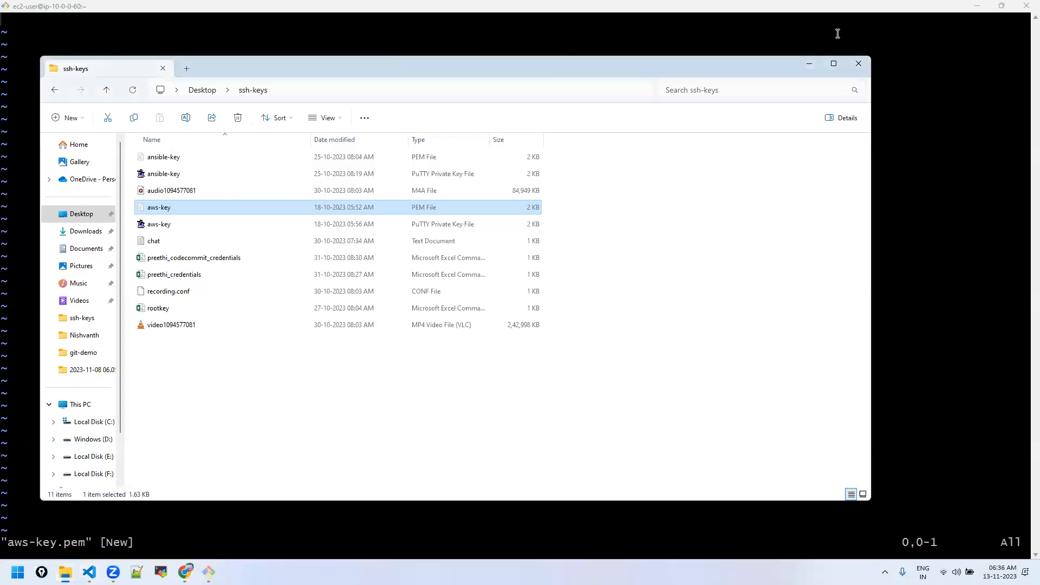
{"action": "left_click", "coordinate": [808, 65]}
Paste the private key into aws-key.pem in vim on public-ec2 and save the file with :wq!
{"action": "right_click", "coordinate": [106, 167]}
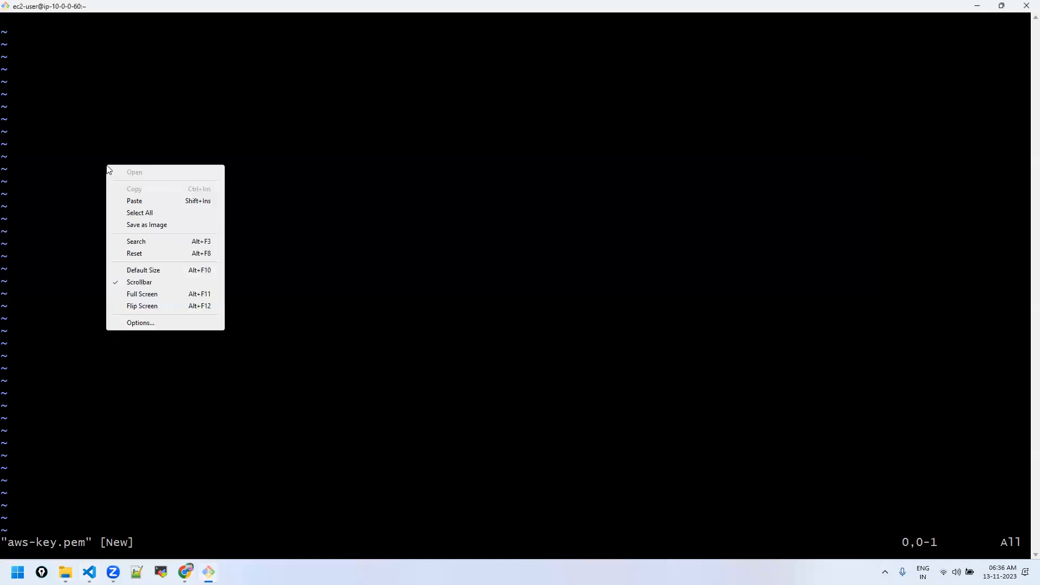
{"action": "left_click", "coordinate": [136, 201]}
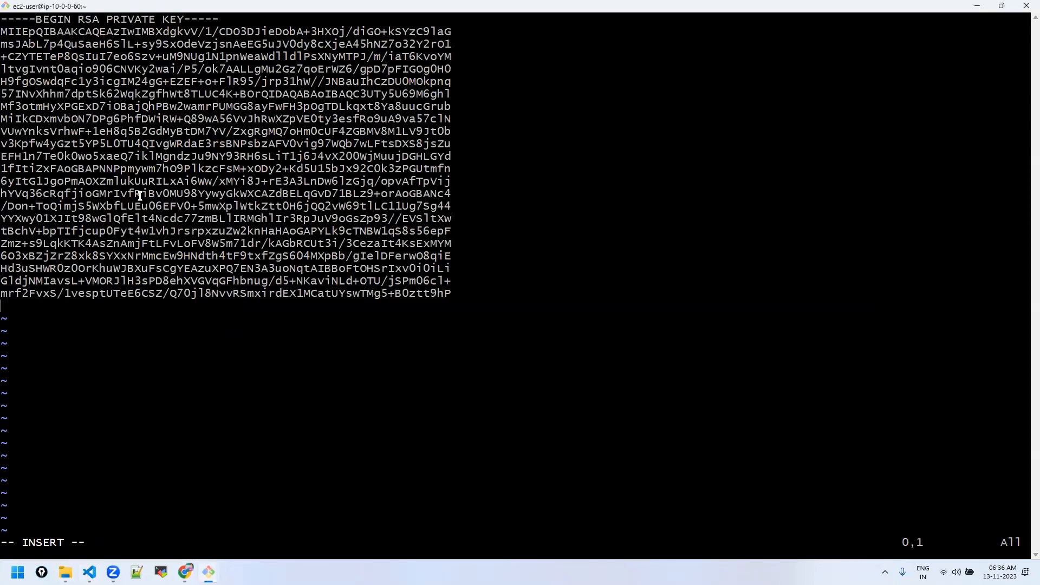
{"action": "key", "text": "Escape"}
{"action": "type", "text": ":wq!"}
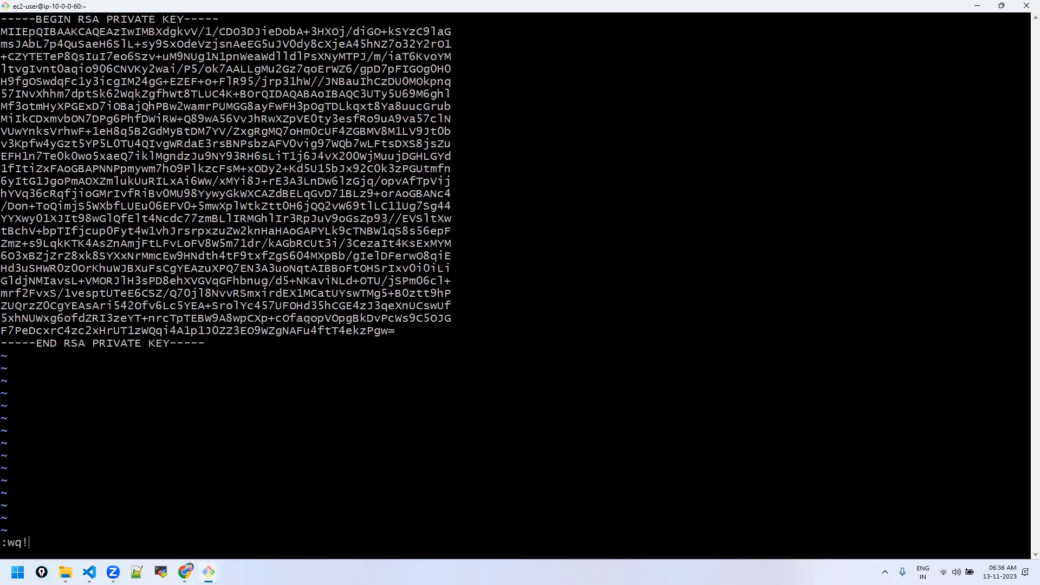
{"action": "key", "text": "Return"}
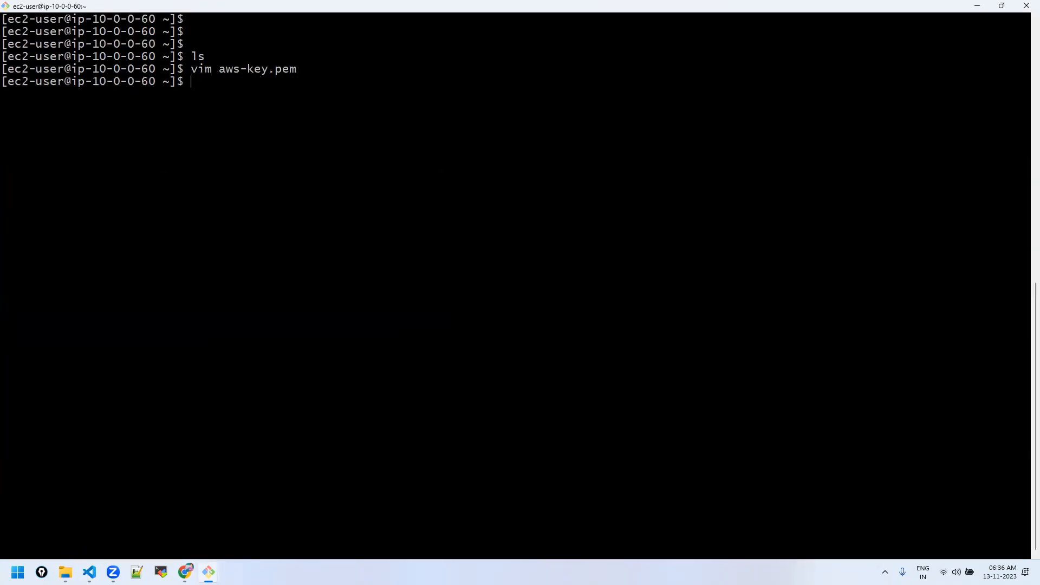
{"action": "left_click", "coordinate": [977, 5]}
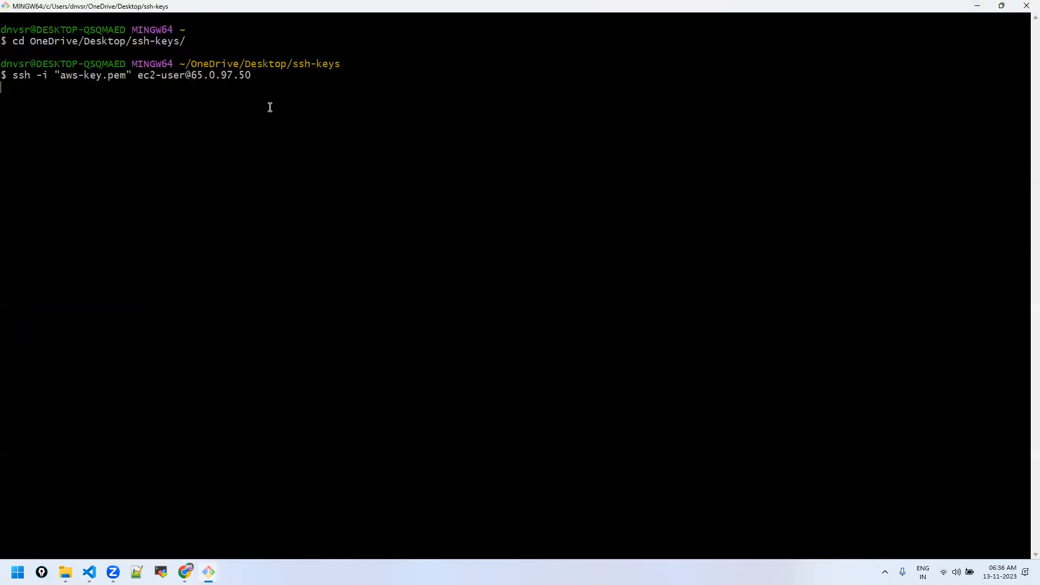
{"action": "left_click_drag", "start_coordinate": [13, 75], "coordinate": [250, 75]}
{"action": "key", "text": "ctrl+c"}
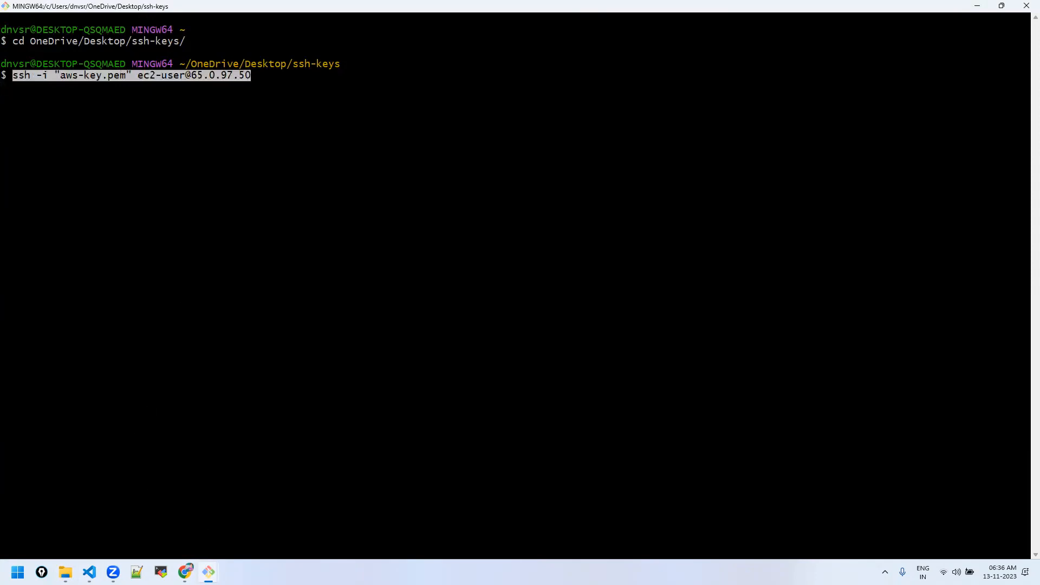
{"action": "mouse_move", "coordinate": [209, 571]}
{"action": "left_click", "coordinate": [174, 540]}
{"action": "right_click", "coordinate": [310, 277]}
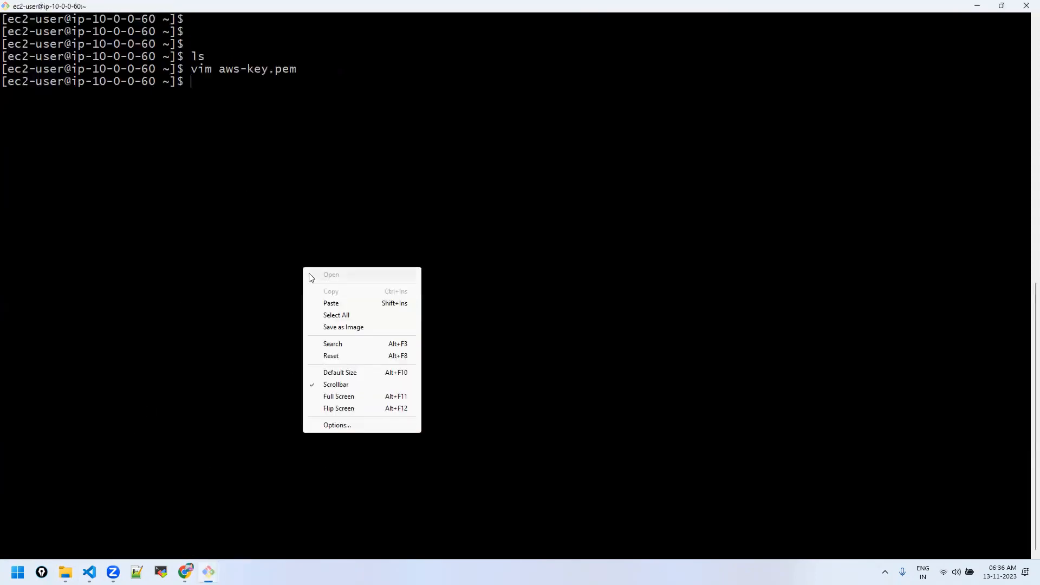
{"action": "left_click", "coordinate": [331, 302]}
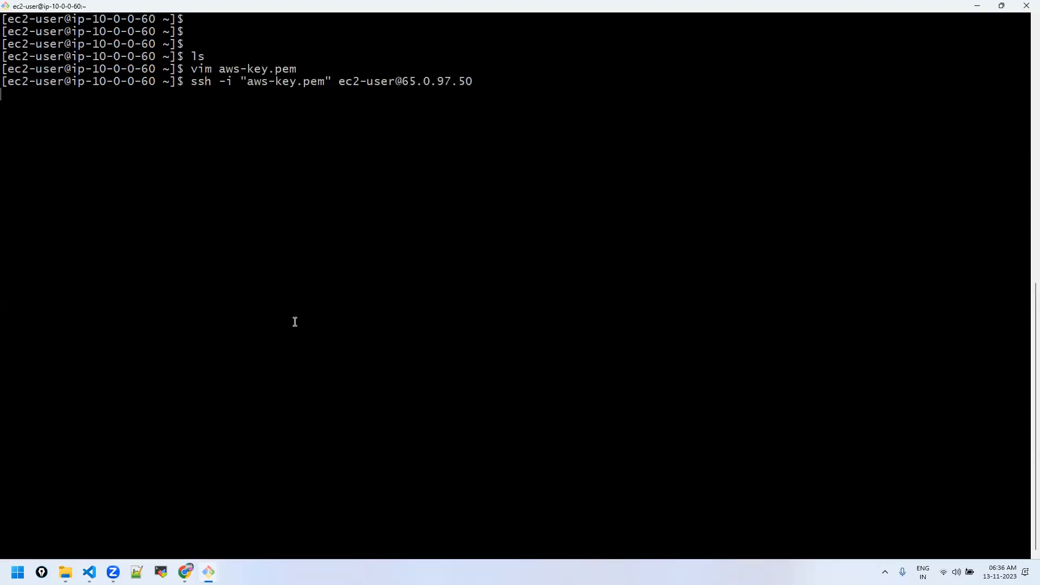
Switch to the EC2 console and review the pvt-ec2 instance details and its SSH connection instructions
{"action": "left_click", "coordinate": [170, 520]}
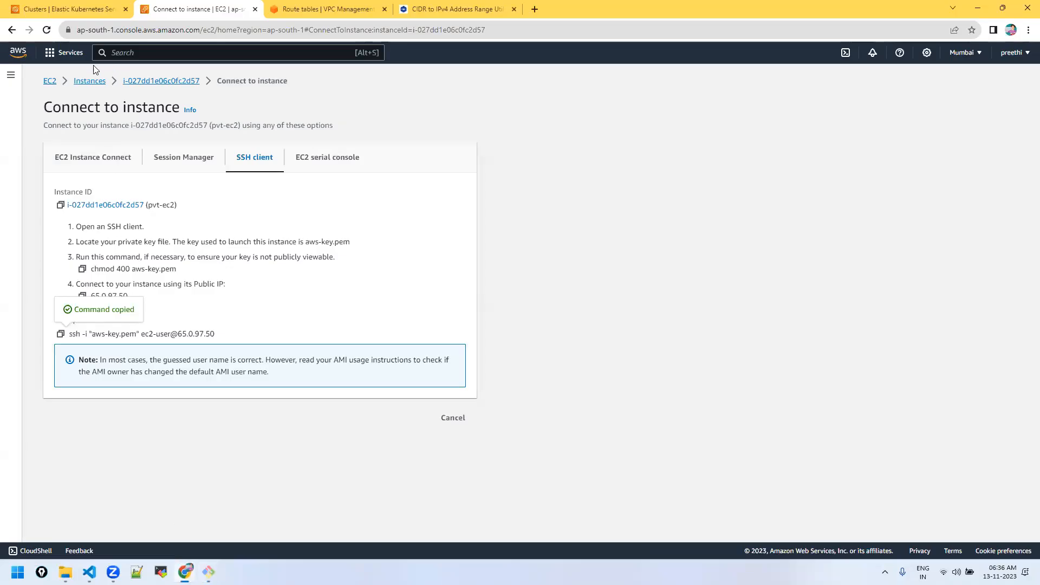
{"action": "left_click", "coordinate": [88, 82]}
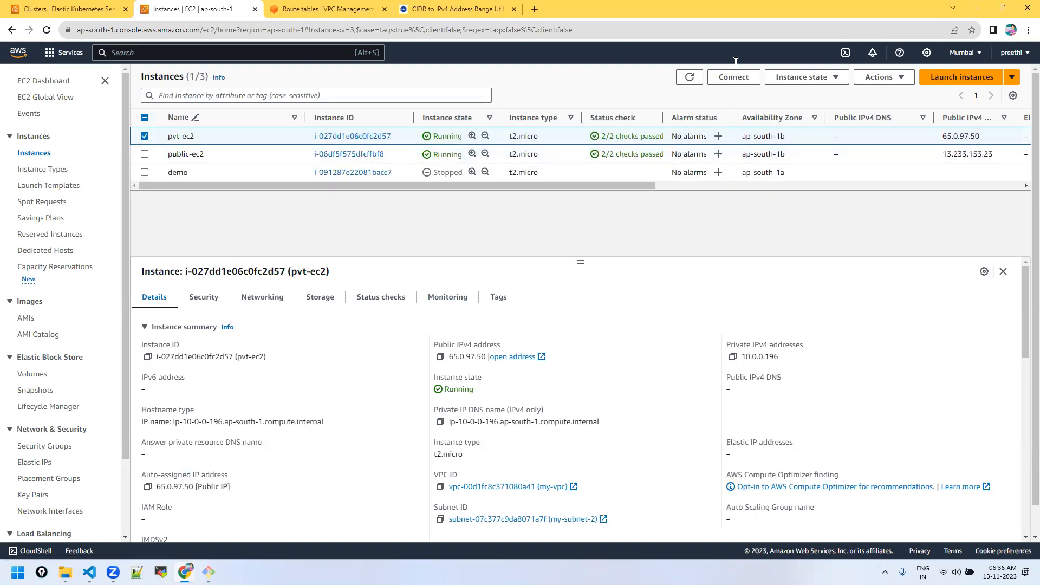
{"action": "left_click", "coordinate": [734, 77]}
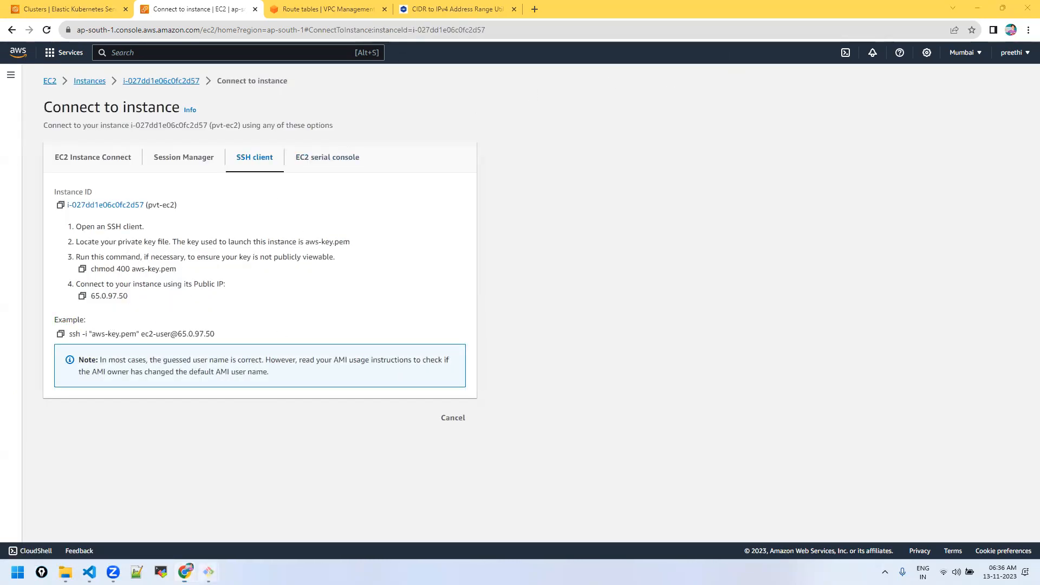
{"action": "mouse_move", "coordinate": [208, 572]}
{"action": "left_click", "coordinate": [166, 544]}
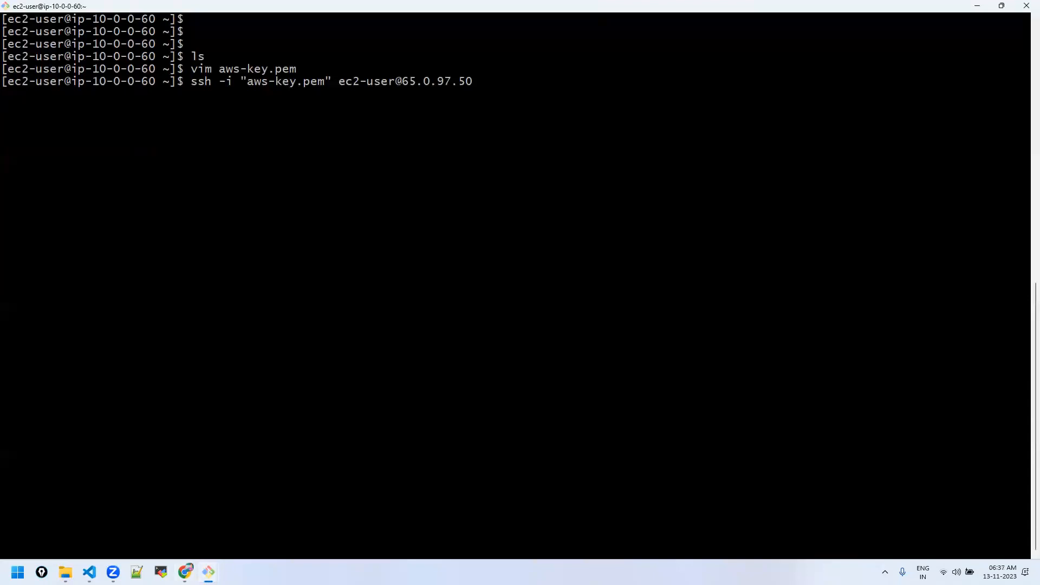
Interrupt the pending SSH connection in the public-ec2 terminal and recall its command with the IP address after ec2-user@ removed
{"action": "key", "text": "ctrl+c"}
{"action": "key", "text": "Up"}
{"action": "key", "text": "BackSpace"}
{"action": "key", "text": "BackSpace"}
{"action": "key", "text": "BackSpace"}
{"action": "key", "text": "BackSpace"}
{"action": "key", "text": "BackSpace"}
{"action": "key", "text": "BackSpace"}
{"action": "key", "text": "BackSpace"}
{"action": "key", "text": "BackSpace"}
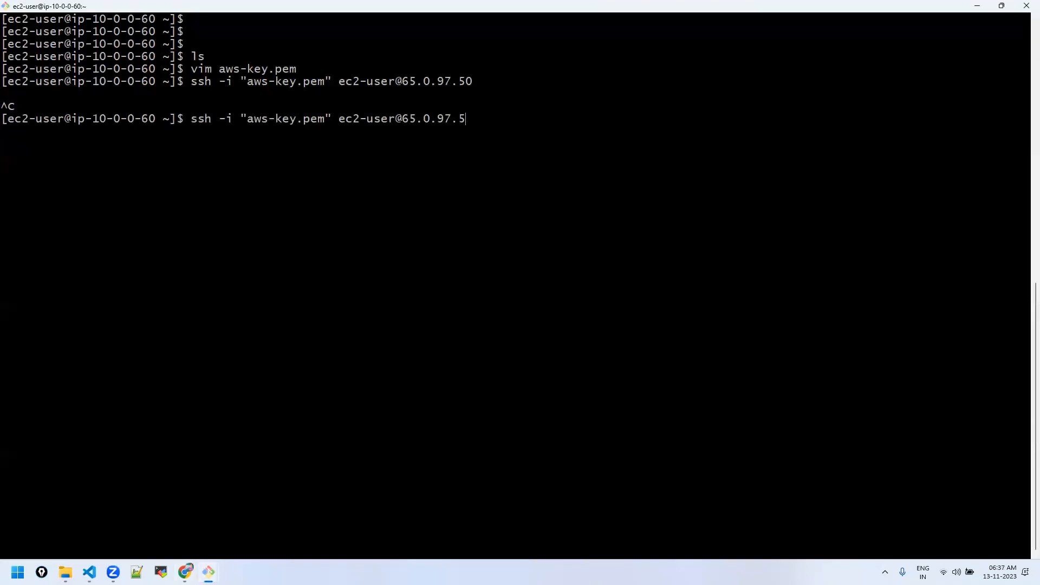
{"action": "key", "text": "BackSpace"}
{"action": "key", "text": "BackSpace"}
Copy the private IPv4 address of pvt-ec2 from its instance details in the EC2 console
{"action": "left_click", "coordinate": [987, 4]}
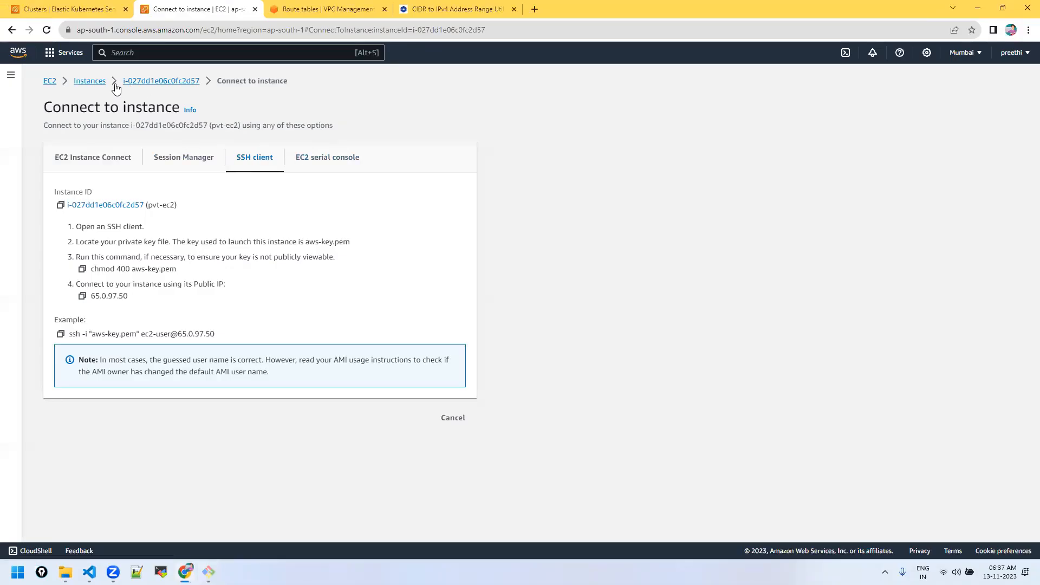
{"action": "left_click", "coordinate": [94, 83]}
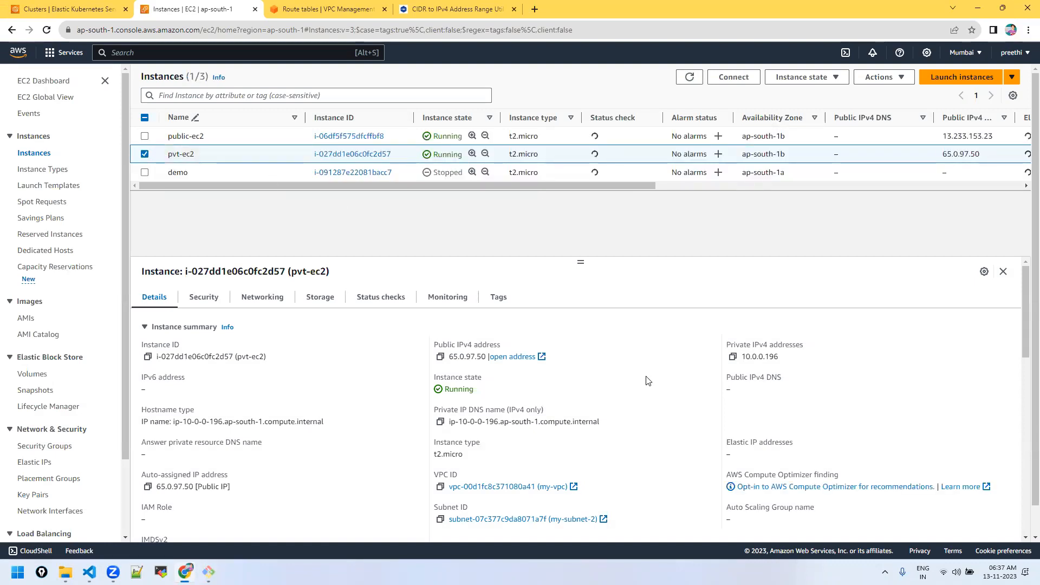
{"action": "left_click", "coordinate": [733, 357]}
{"action": "mouse_move", "coordinate": [185, 573]}
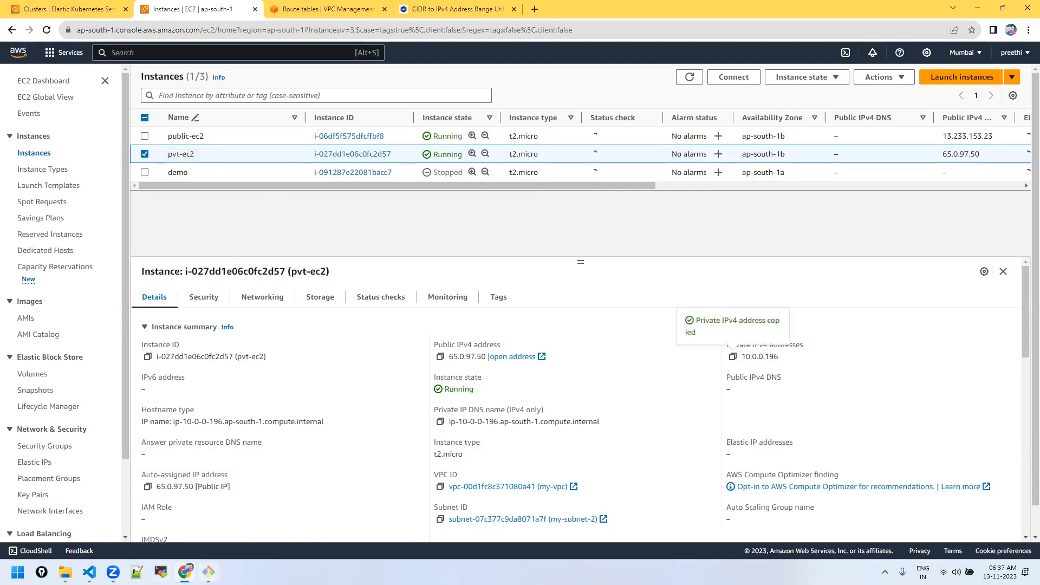
{"action": "left_click", "coordinate": [162, 525]}
{"action": "right_click", "coordinate": [512, 199]}
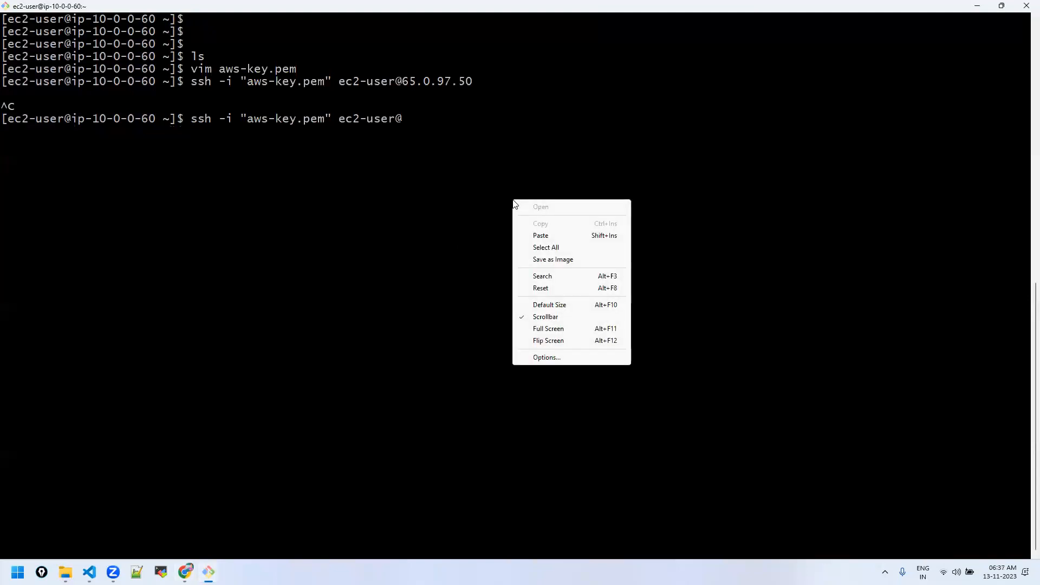
{"action": "left_click", "coordinate": [573, 237]}
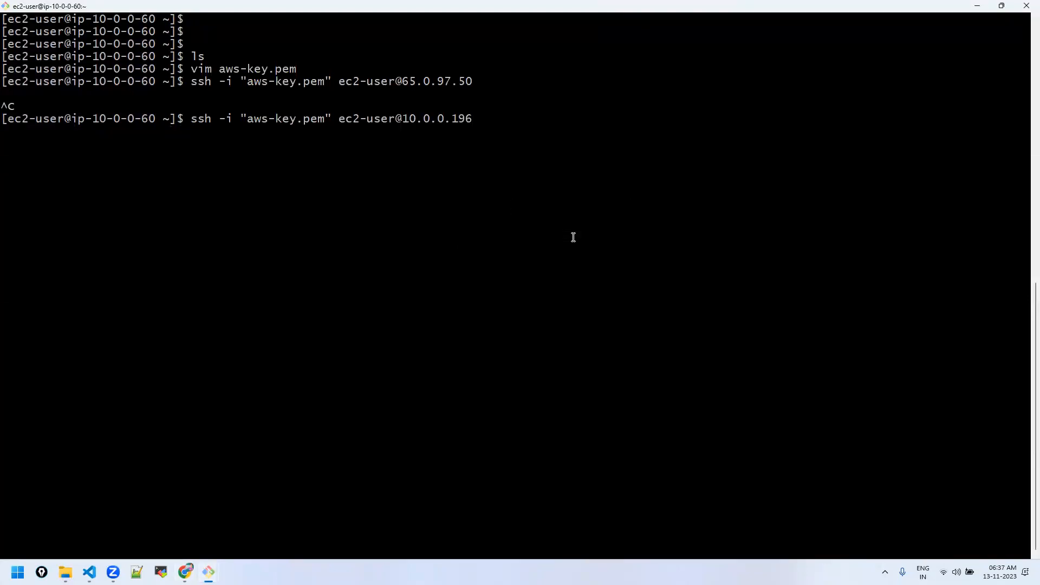
{"action": "key", "text": "Return"}
{"action": "type", "text": "ye"}
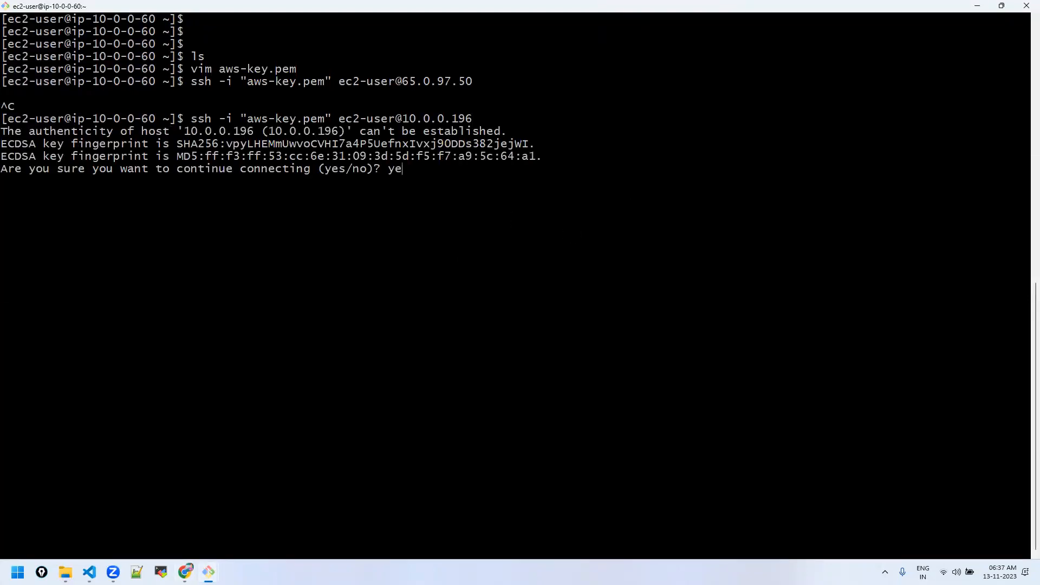
{"action": "type", "text": "s"}
{"action": "key", "text": "Return"}
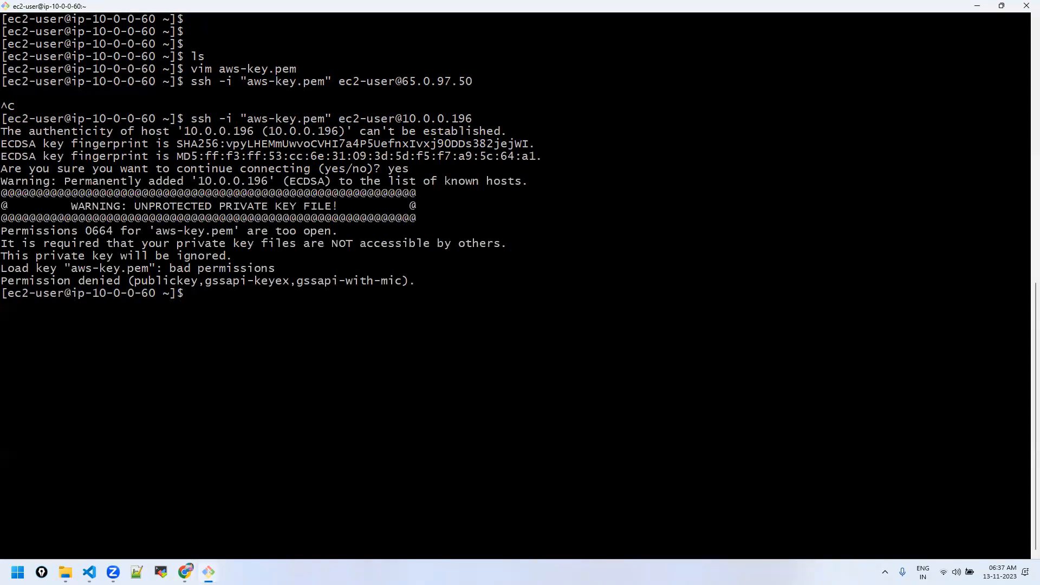
Restrict the key file's permissions on public-ec2 by running chmod 400 aws-key.pem
{"action": "type", "text": "chmod 40-0"}
{"action": "key", "text": "BackSpace"}
{"action": "key", "text": "BackSpace"}
{"action": "type", "text": "0 aws-key.pem"}
{"action": "key", "text": "Tab"}
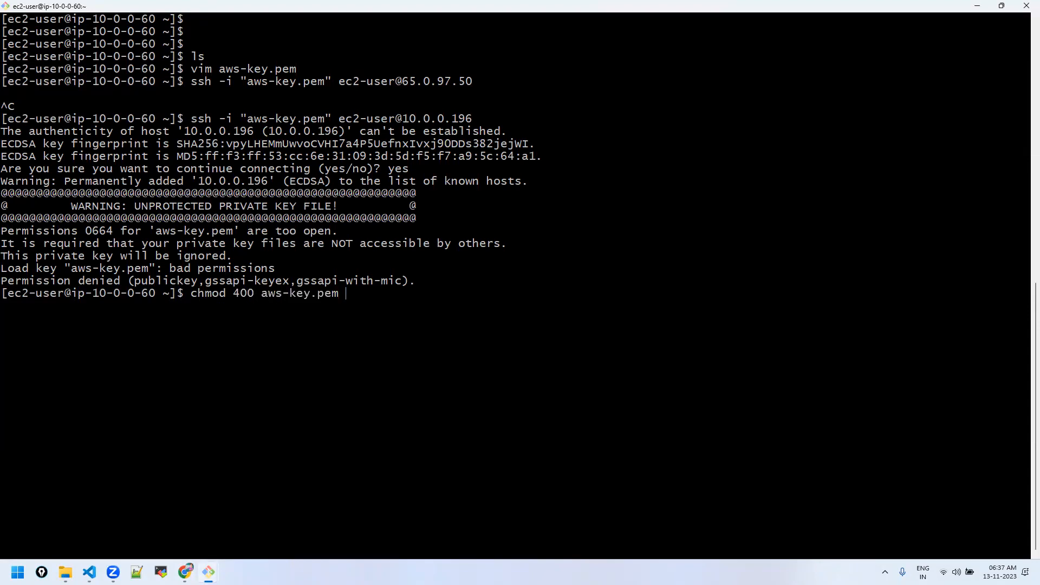
{"action": "key", "text": "Return"}
{"action": "key", "text": "Up"}
{"action": "key", "text": "Up"}
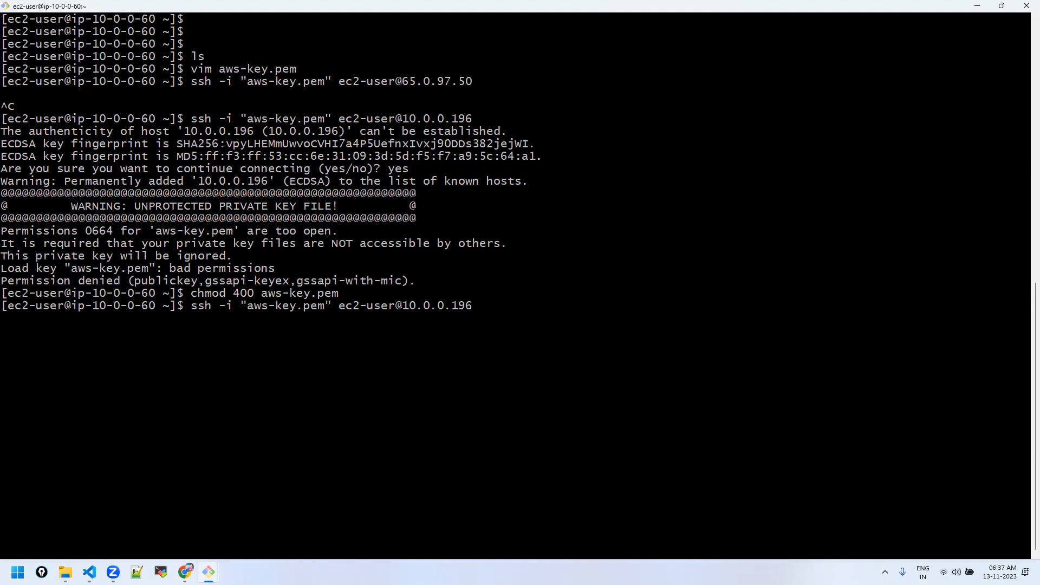
{"action": "key", "text": "Return"}
{"action": "key", "text": "Return"}
{"action": "key", "text": "Return"}
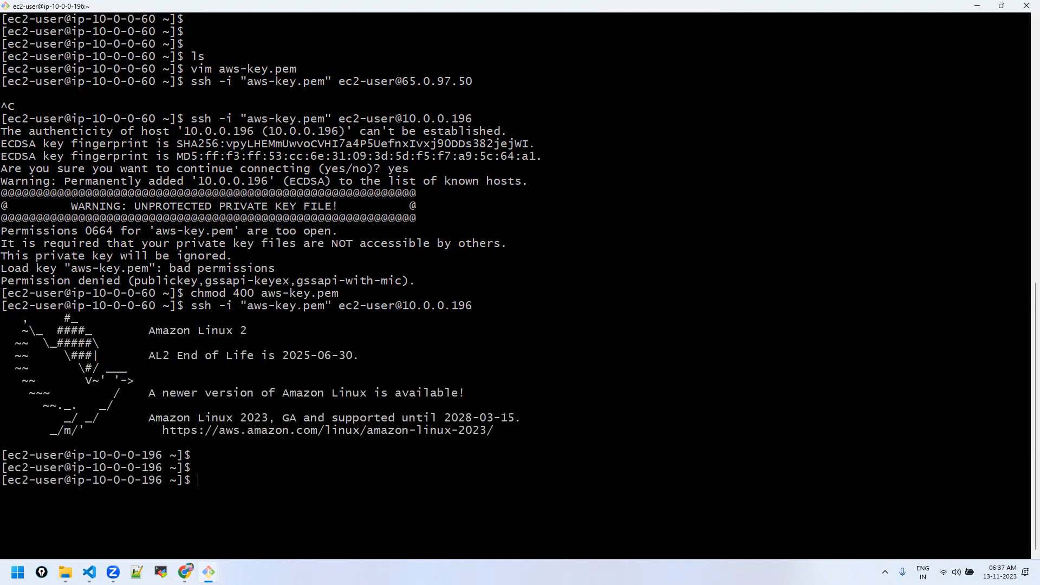
{"action": "left_click_drag", "start_coordinate": [74, 492], "coordinate": [161, 493]}
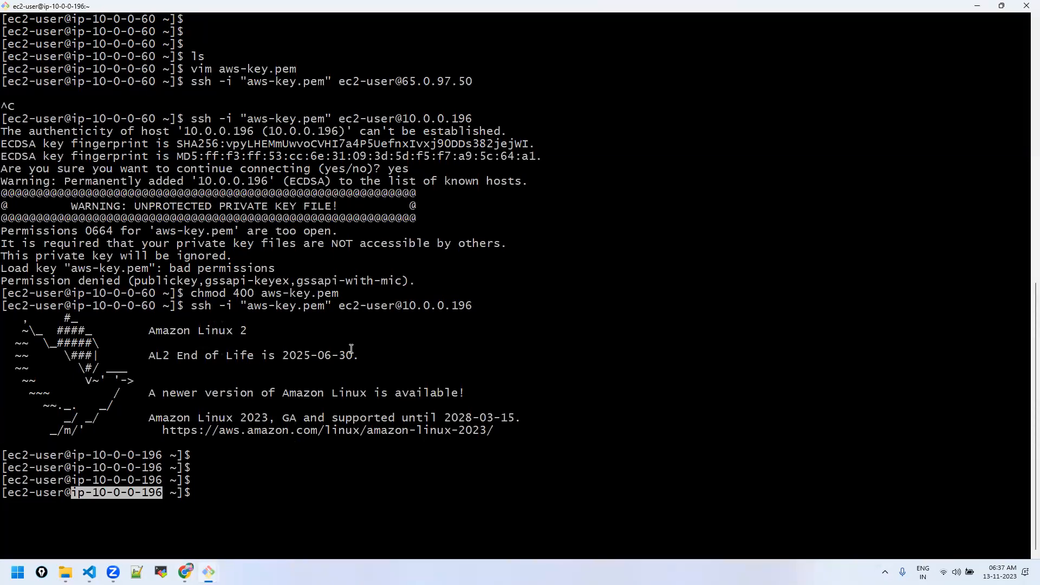
{"action": "type", "text": "pin"}
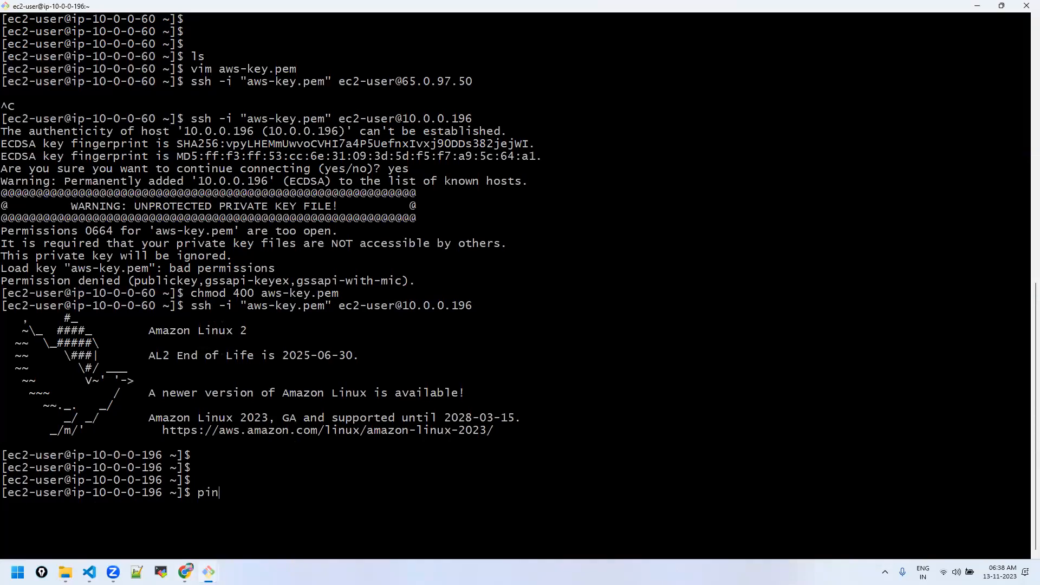
{"action": "type", "text": "g www.google.com"}
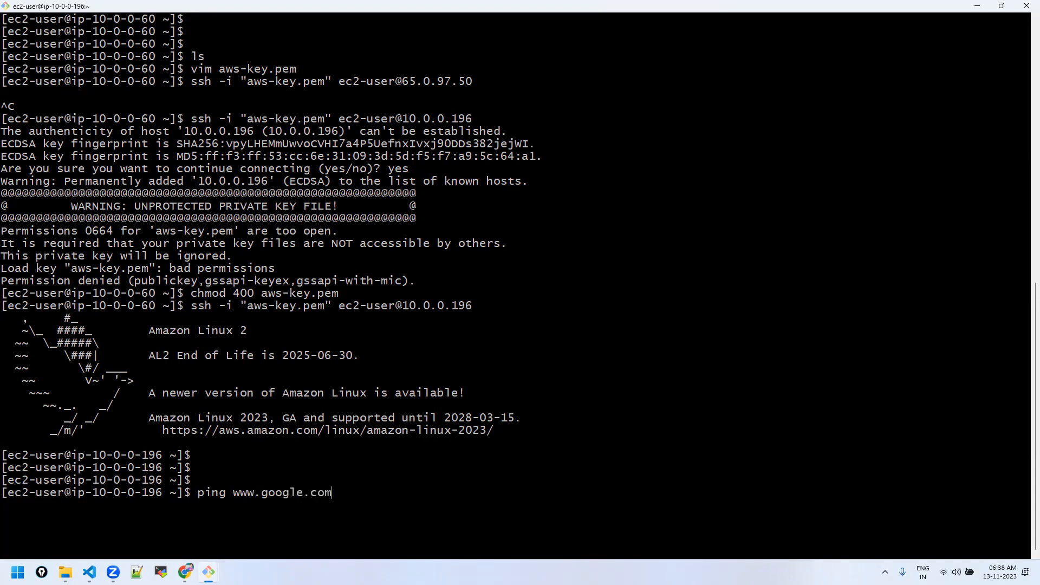
{"action": "key", "text": "Return"}
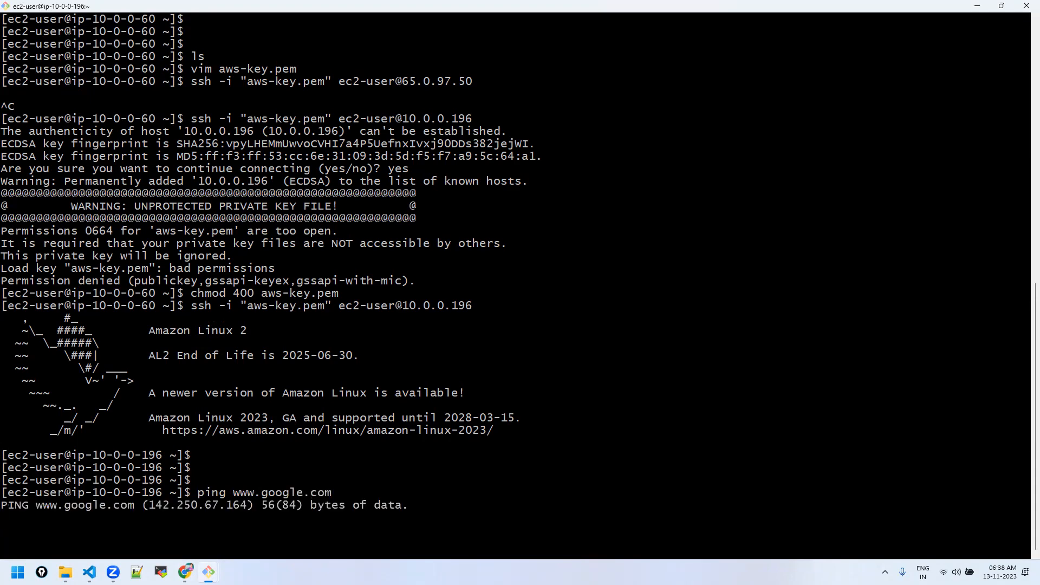
{"action": "key", "text": "ctrl+c"}
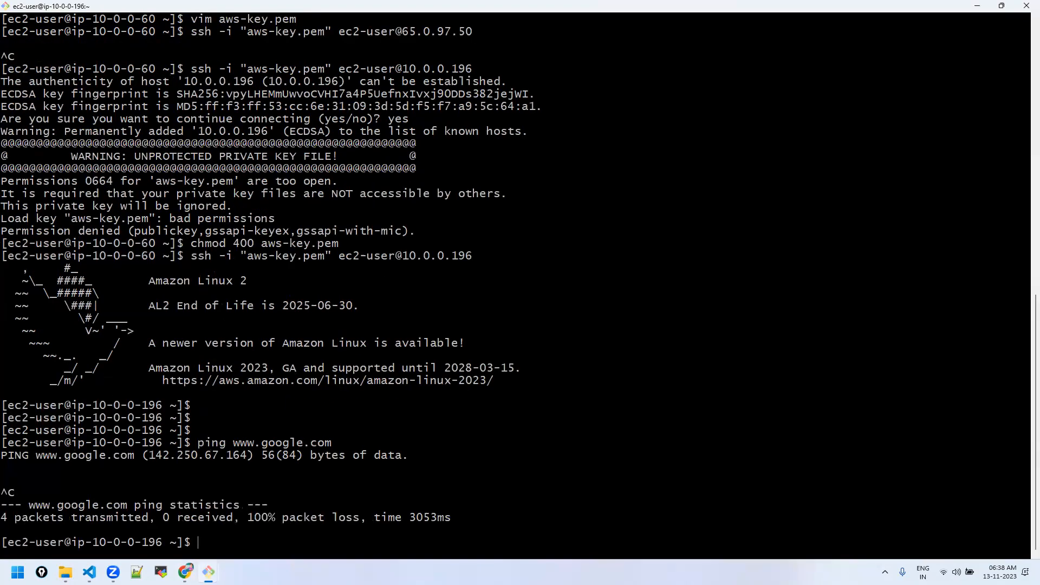
{"action": "type", "text": "sudo yum install git -y"}
{"action": "key", "text": "Return"}
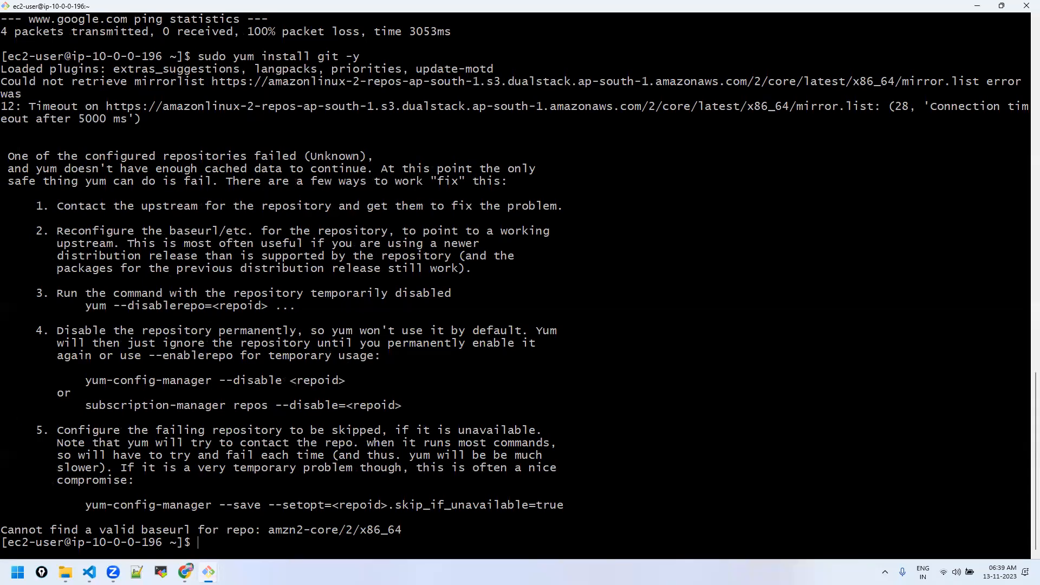
Draw an arrow from the subnet-1 box down into the subnet-2 box on the whiteboard's VPC diagram, and return to the terminal
{"action": "key", "text": "ctrl+super+Right"}
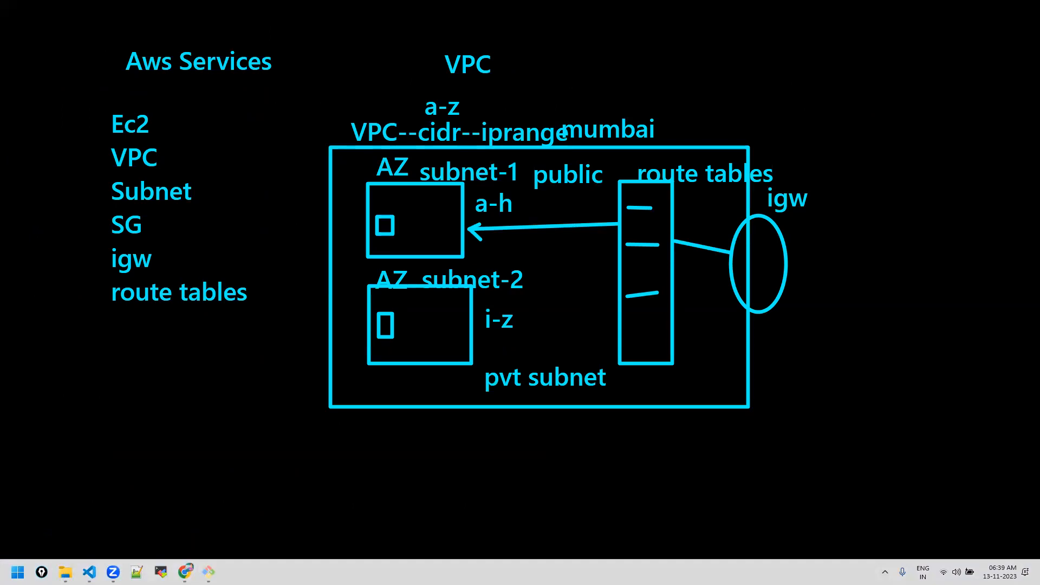
{"action": "left_click_drag", "start_coordinate": [428, 215], "coordinate": [440, 340]}
{"action": "left_click_drag", "start_coordinate": [418, 323], "coordinate": [440, 340]}
{"action": "left_click_drag", "start_coordinate": [458, 318], "coordinate": [441, 343]}
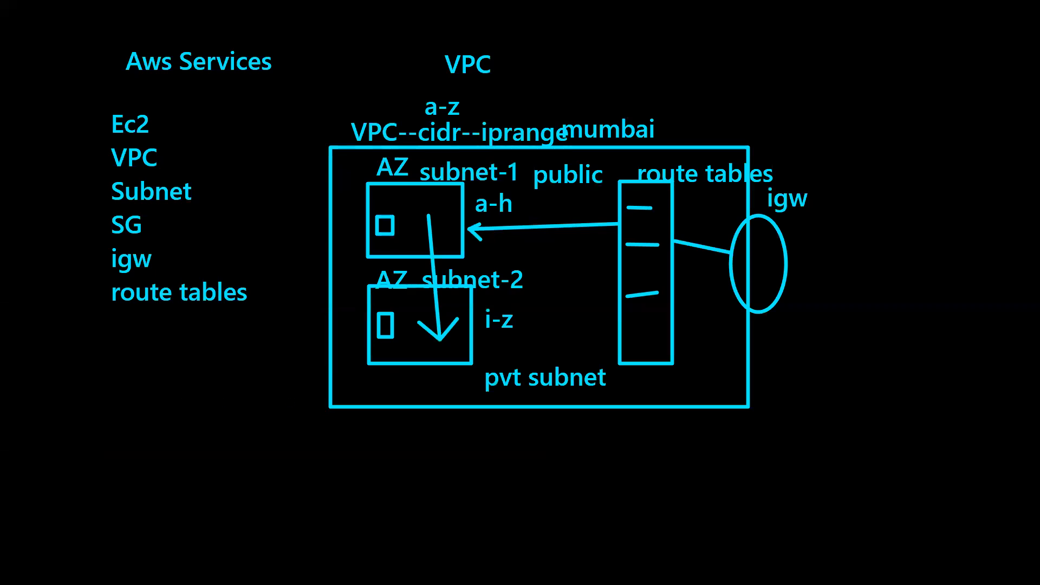
{"action": "key", "text": "alt+Tab"}
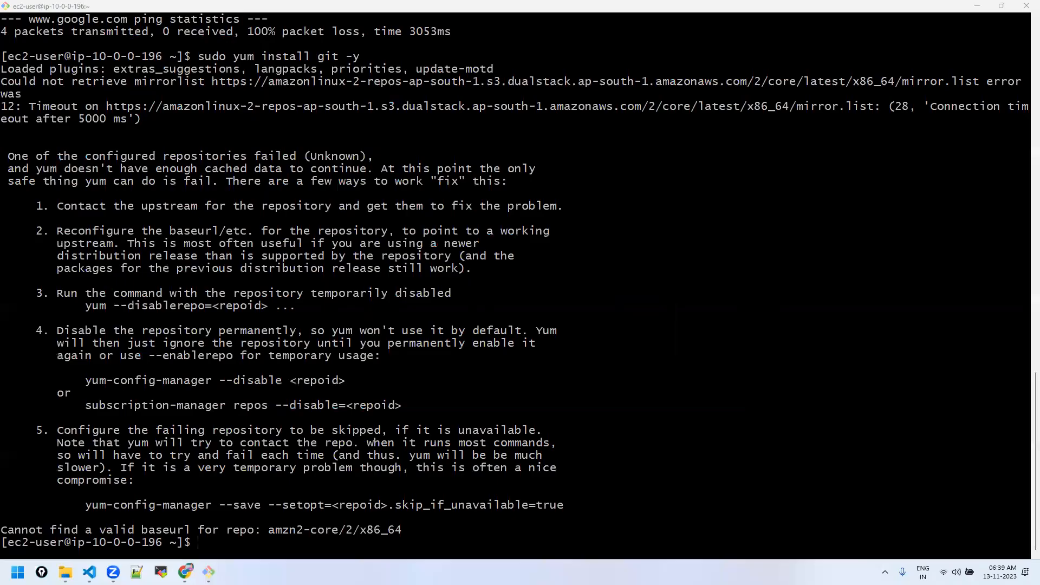
Start creating a NAT gateway in the VPC console and name it my-nat
{"action": "left_click", "coordinate": [978, 7]}
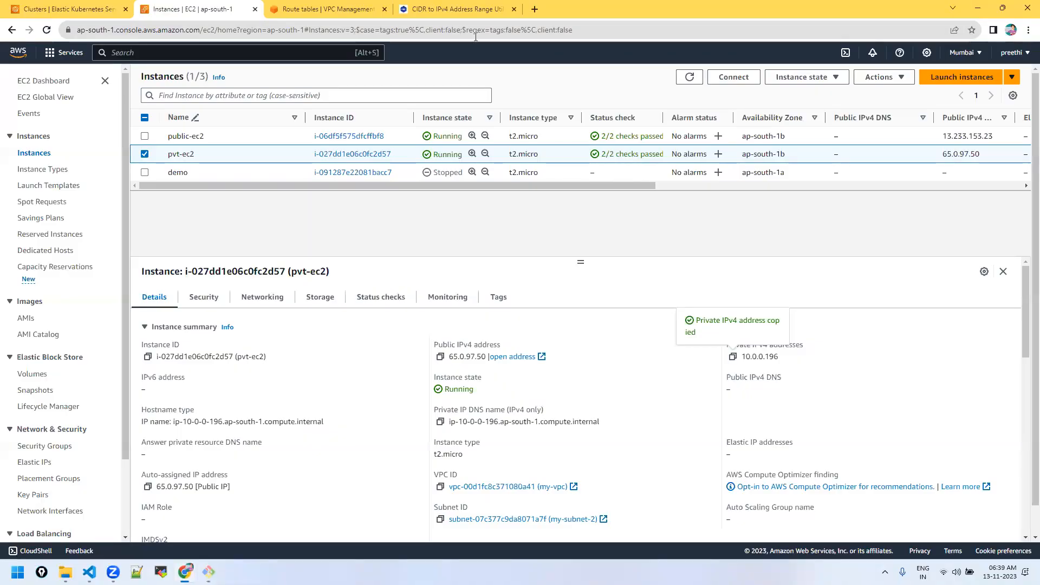
{"action": "left_click", "coordinate": [340, 11]}
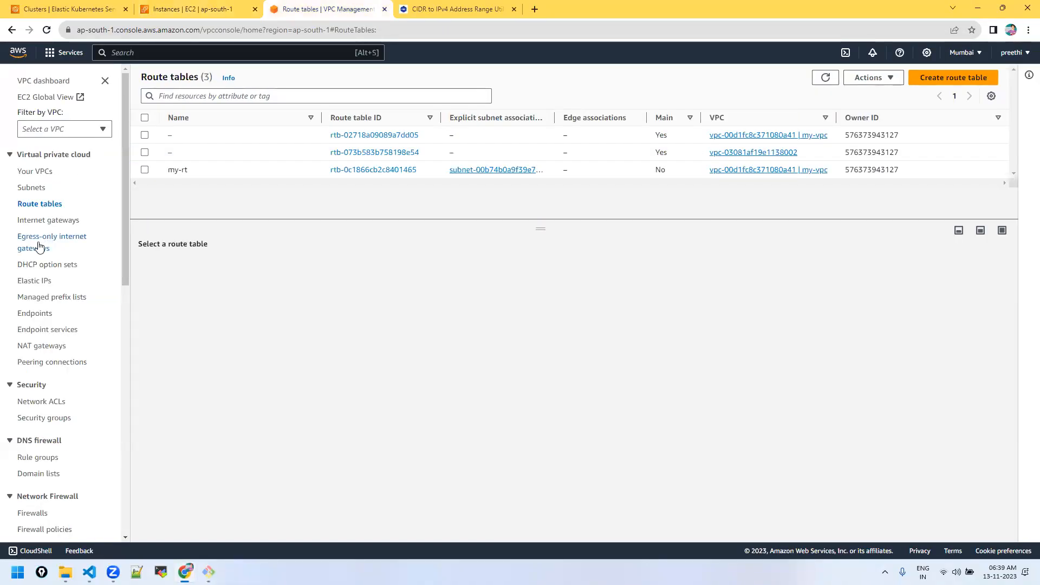
{"action": "left_click", "coordinate": [32, 349]}
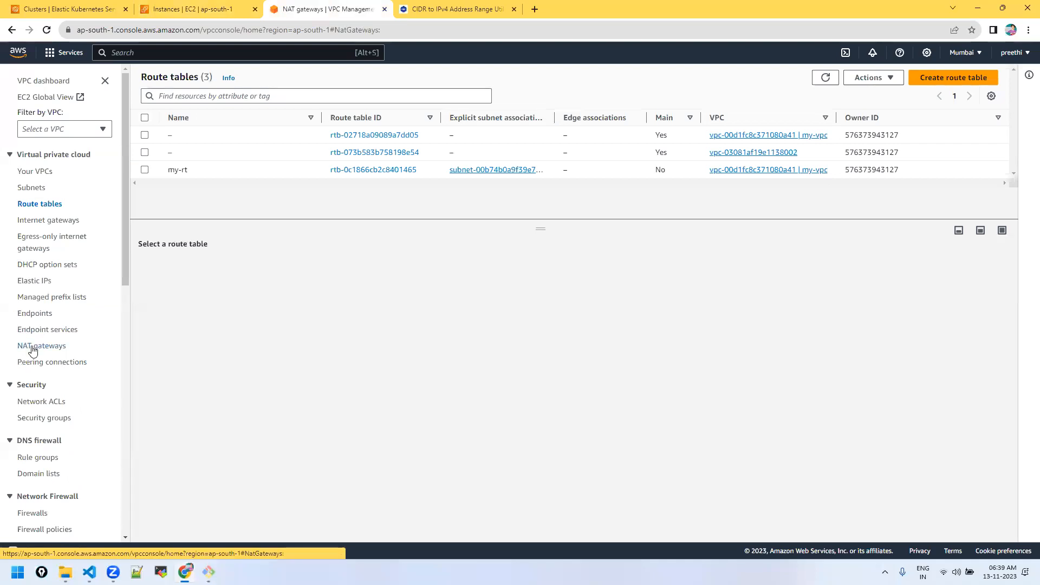
{"action": "left_click", "coordinate": [954, 80]}
{"action": "left_click", "coordinate": [74, 226]}
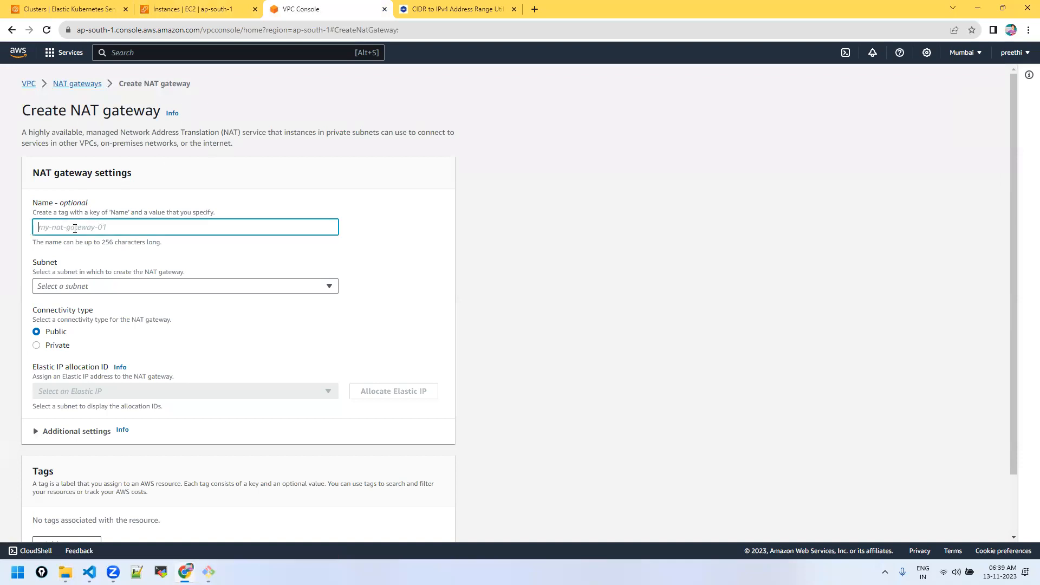
{"action": "type", "text": "my-nat-g"}
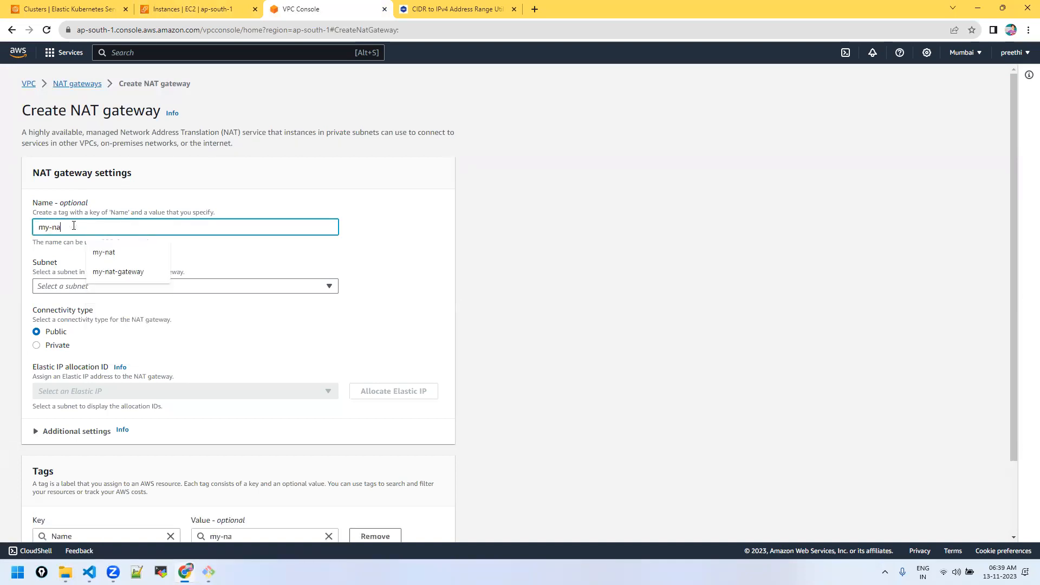
{"action": "key", "text": "BackSpace"}
{"action": "left_click", "coordinate": [347, 188]}
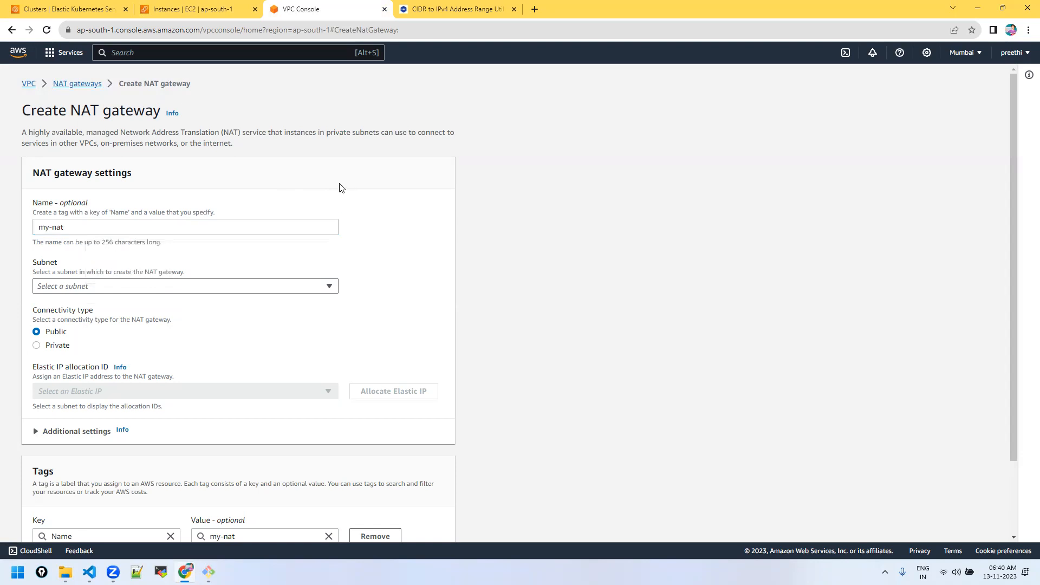
Place the NAT gateway in the my-subnet-1-public subnet and allocate a new Elastic IP for it
{"action": "left_click", "coordinate": [168, 288]}
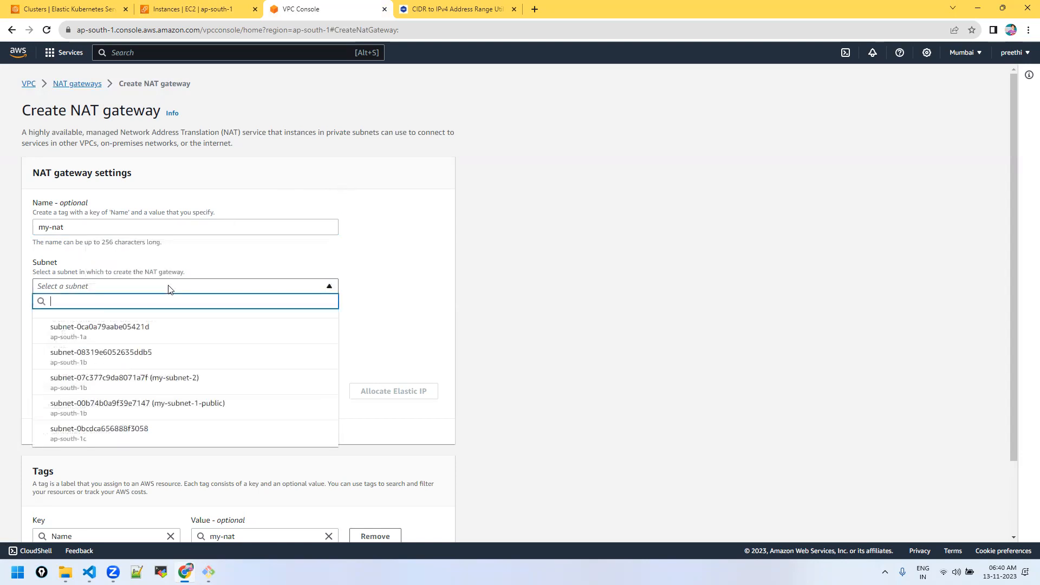
{"action": "left_click", "coordinate": [162, 407]}
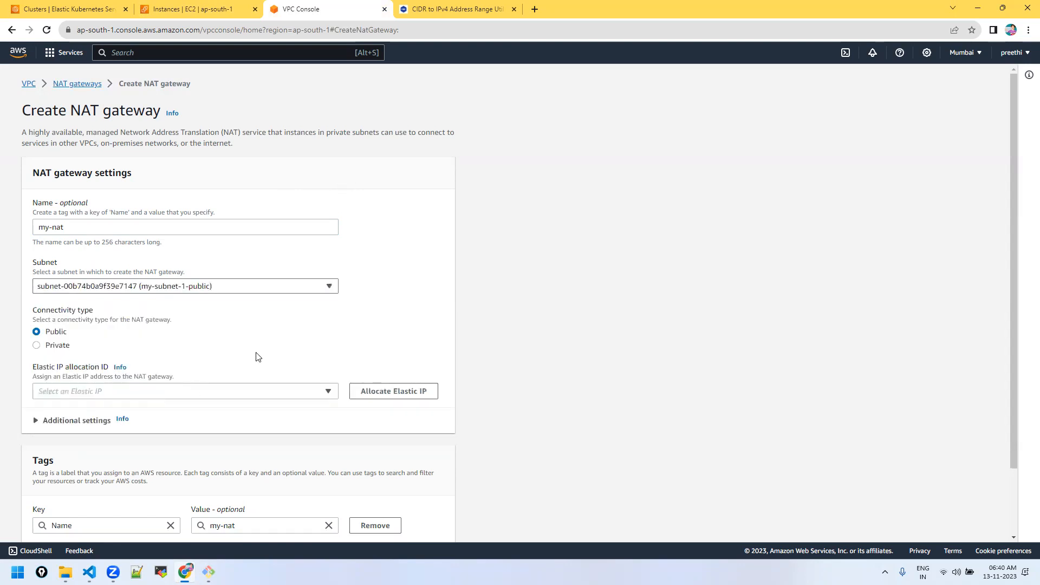
{"action": "scroll", "coordinate": [230, 306], "scroll_direction": "down", "scroll_amount": 2}
{"action": "left_click", "coordinate": [225, 313]}
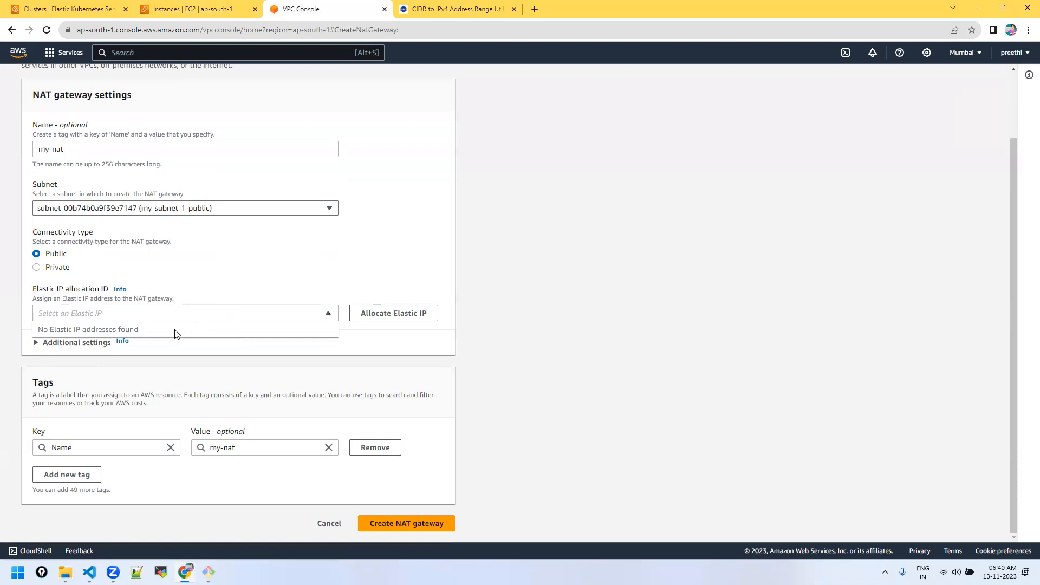
{"action": "left_click", "coordinate": [362, 315]}
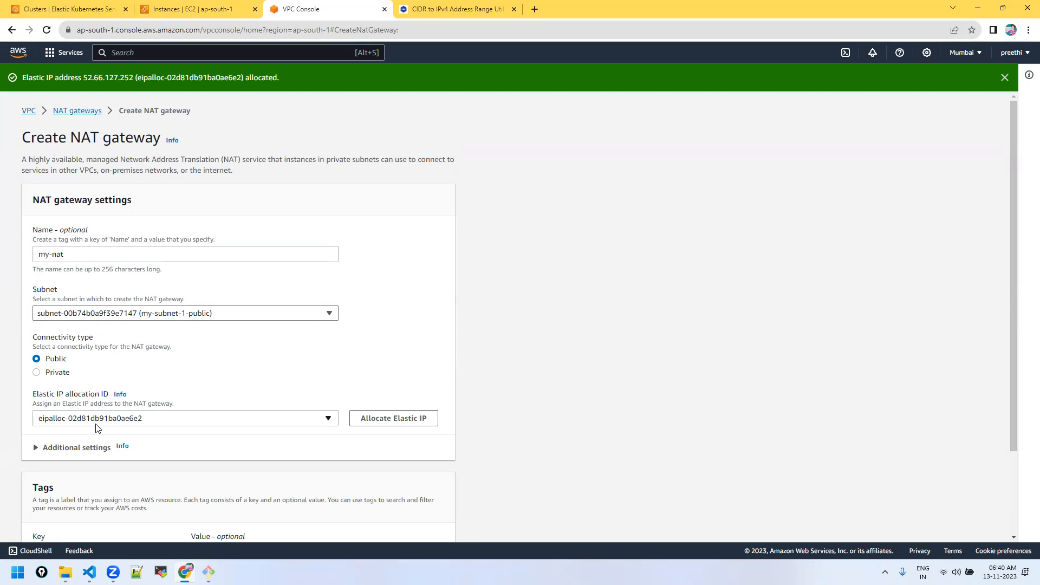
{"action": "scroll", "coordinate": [188, 438], "scroll_direction": "down", "scroll_amount": 2}
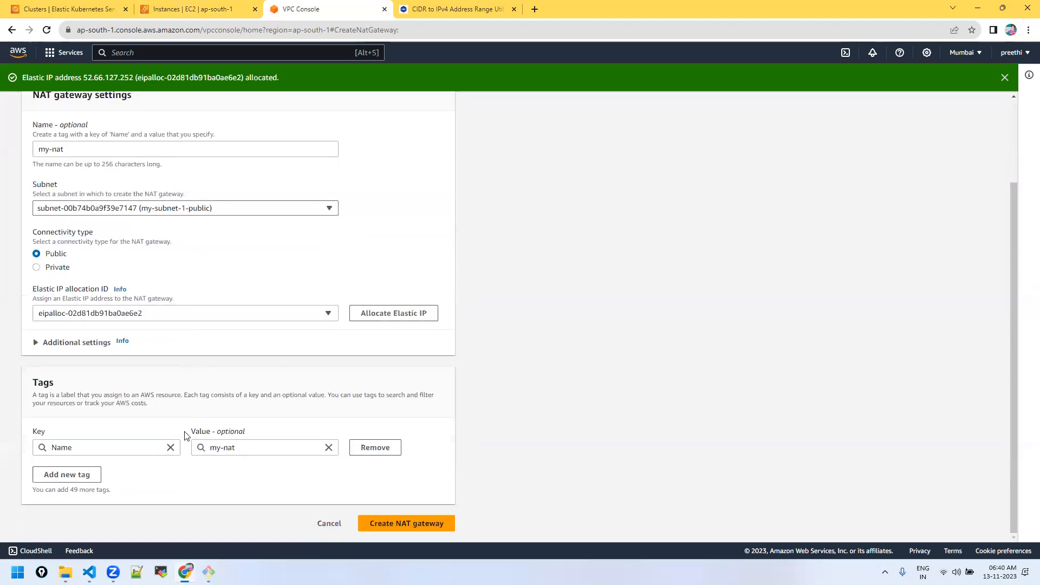
Create the my-nat NAT gateway and check its state in the refreshed list of NAT gateways
{"action": "left_click", "coordinate": [404, 524]}
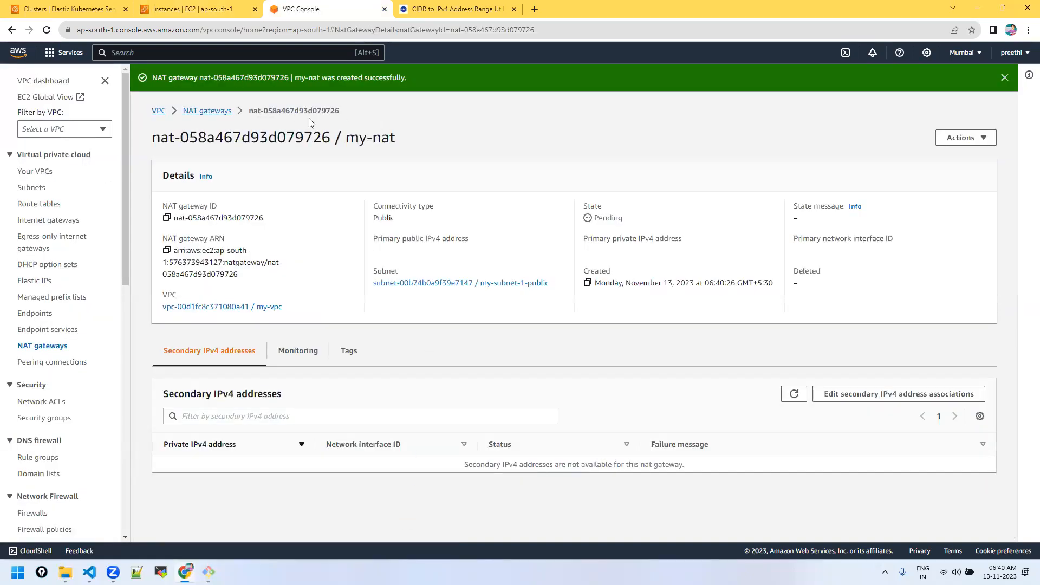
{"action": "left_click", "coordinate": [225, 110]}
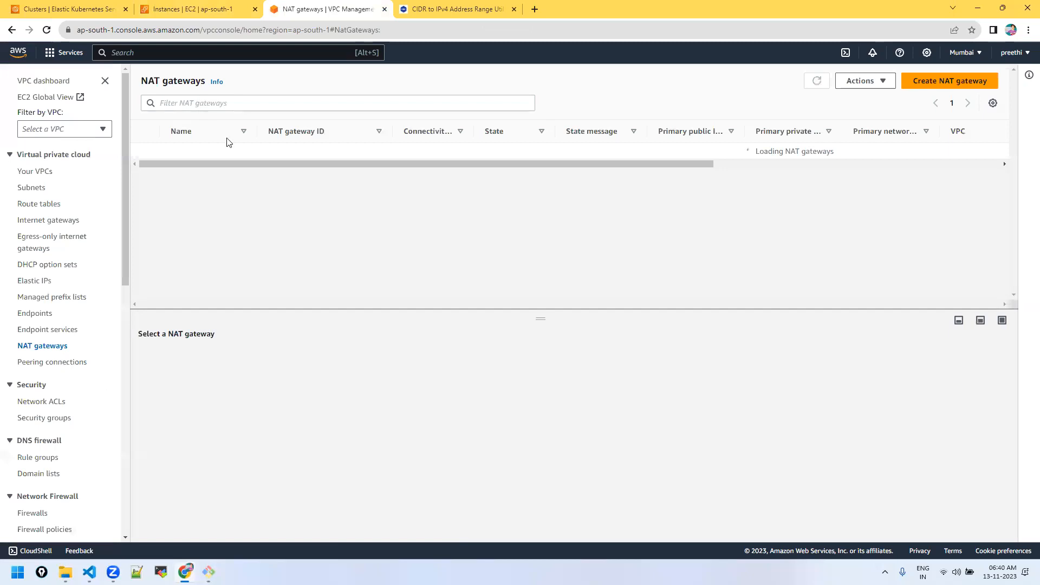
{"action": "left_click", "coordinate": [817, 80]}
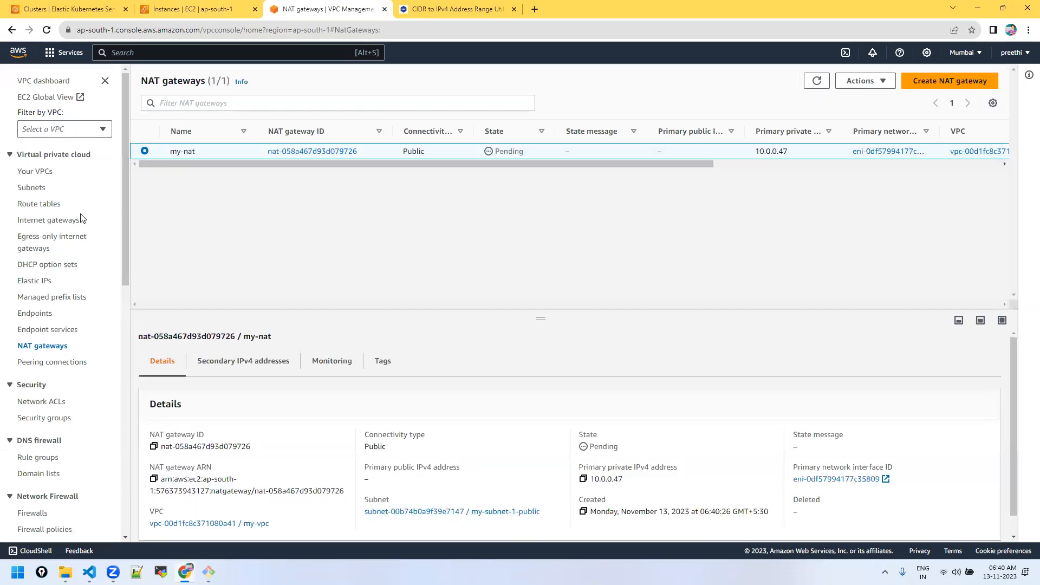
Create a route table named my-rt-2 in the my-vpc VPC
{"action": "left_click", "coordinate": [39, 205]}
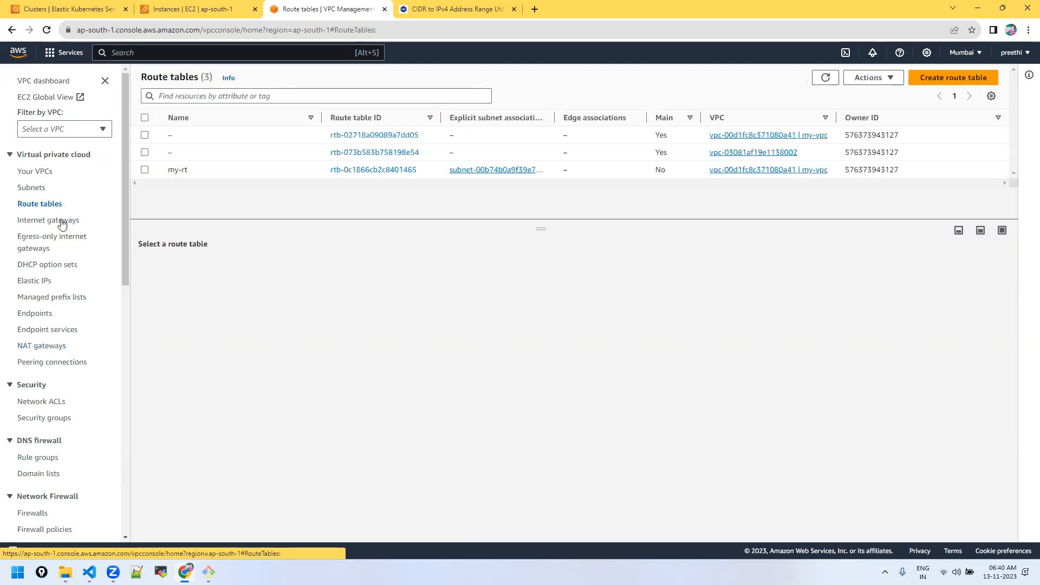
{"action": "left_click", "coordinate": [943, 81]}
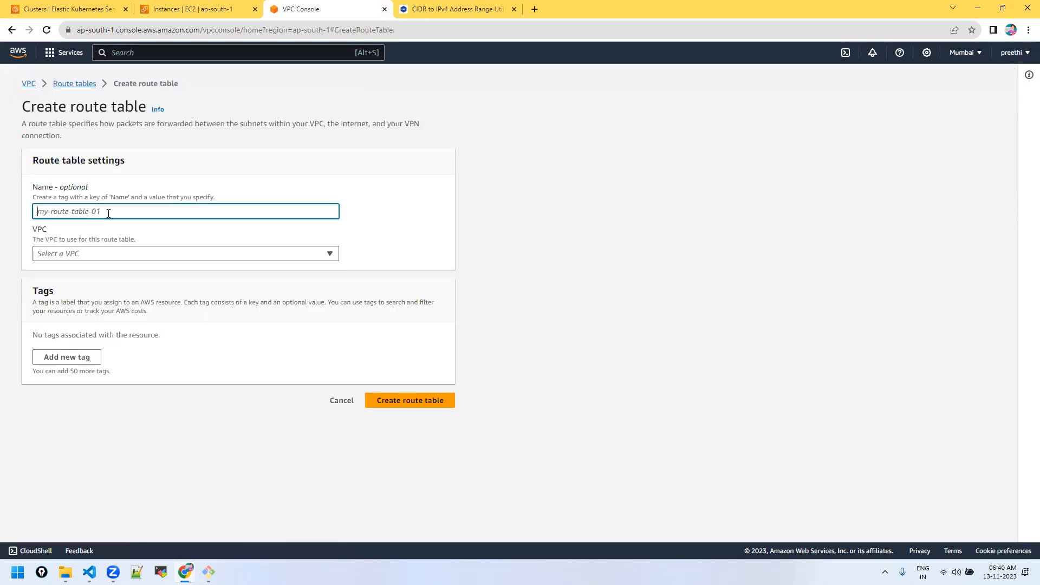
{"action": "type", "text": "my-rt-2"}
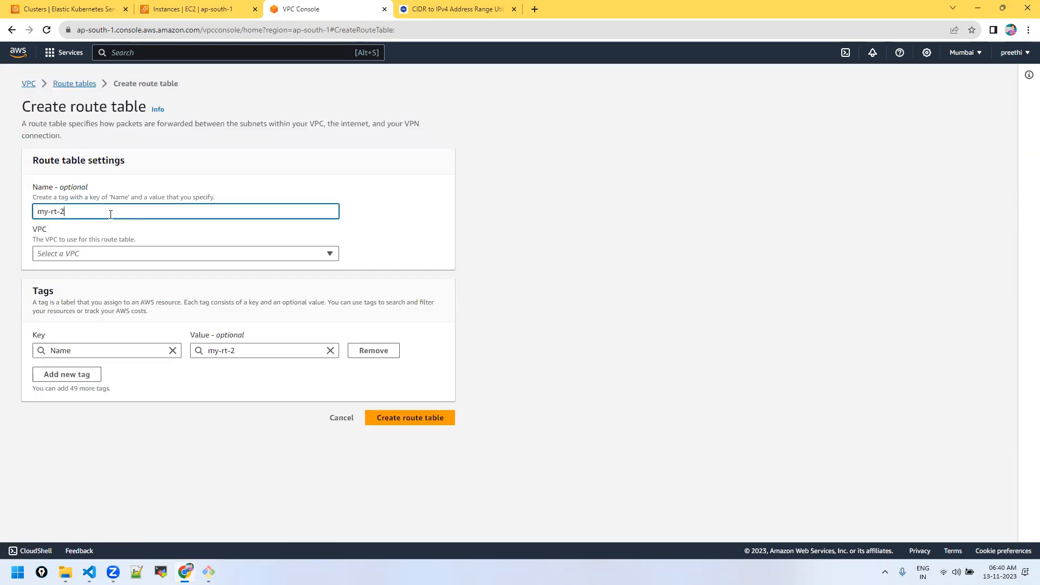
{"action": "left_click", "coordinate": [81, 254]}
{"action": "left_click", "coordinate": [81, 301]}
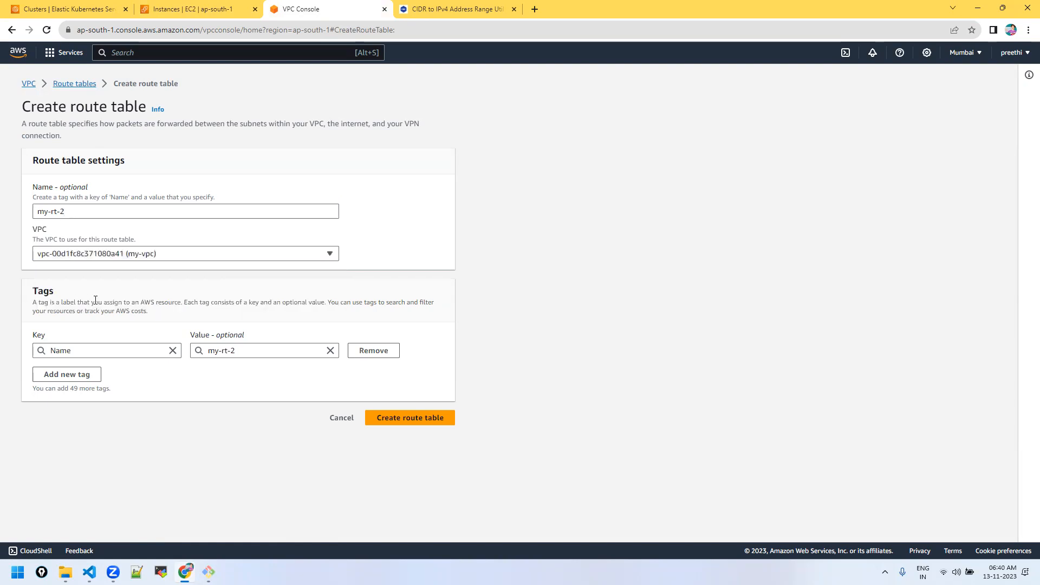
{"action": "left_click", "coordinate": [426, 418]}
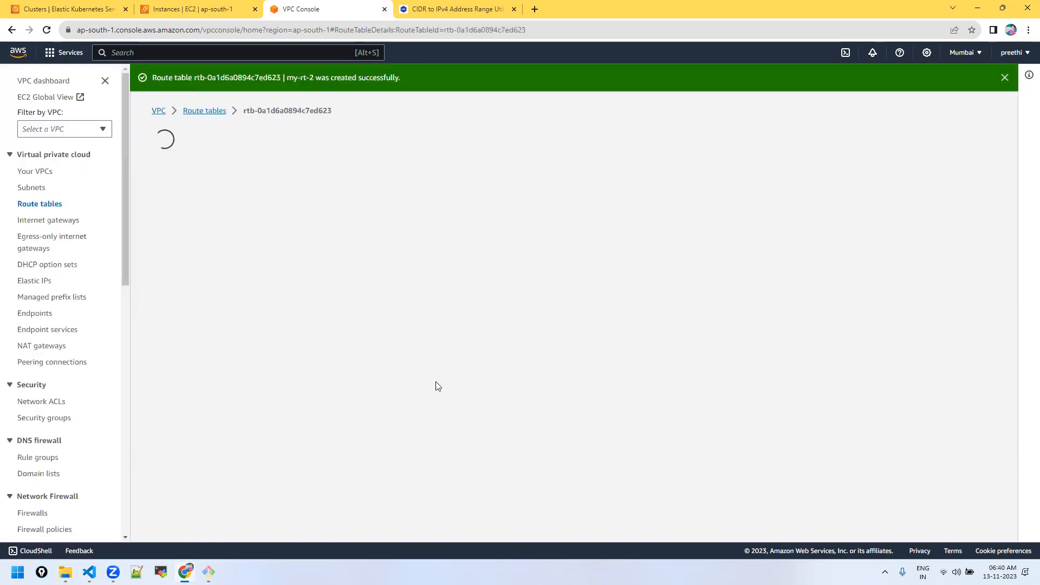
Associate the my-subnet-2 subnet with the my-rt-2 route table and save the association
{"action": "left_click", "coordinate": [204, 111]}
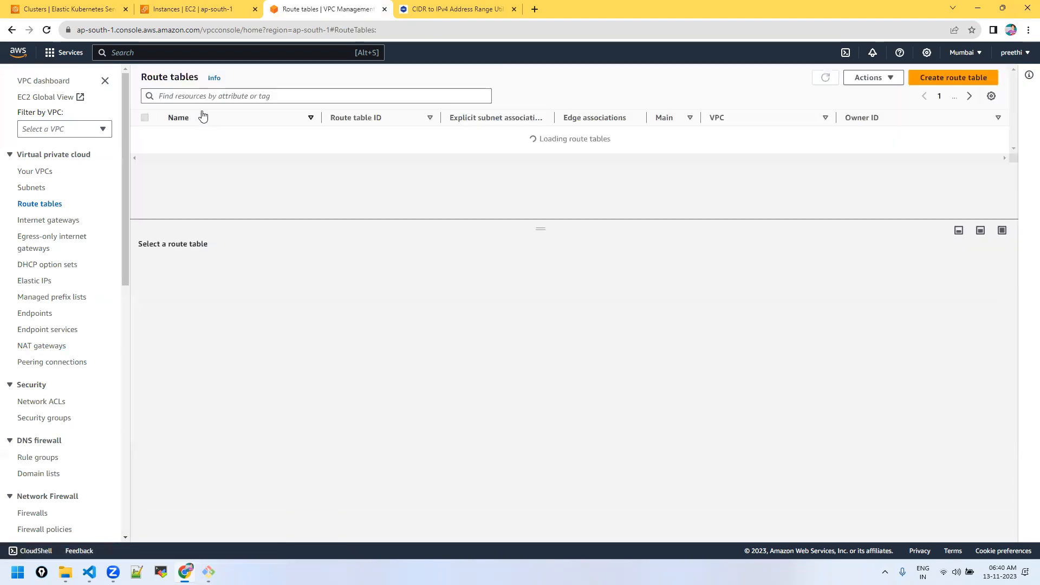
{"action": "left_click", "coordinate": [144, 187]}
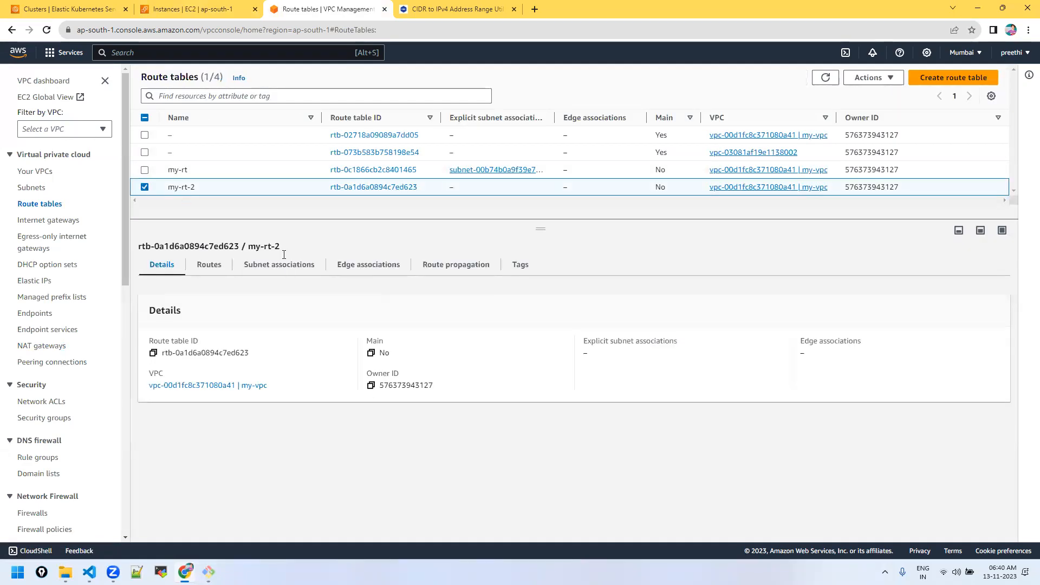
{"action": "left_click", "coordinate": [281, 266]}
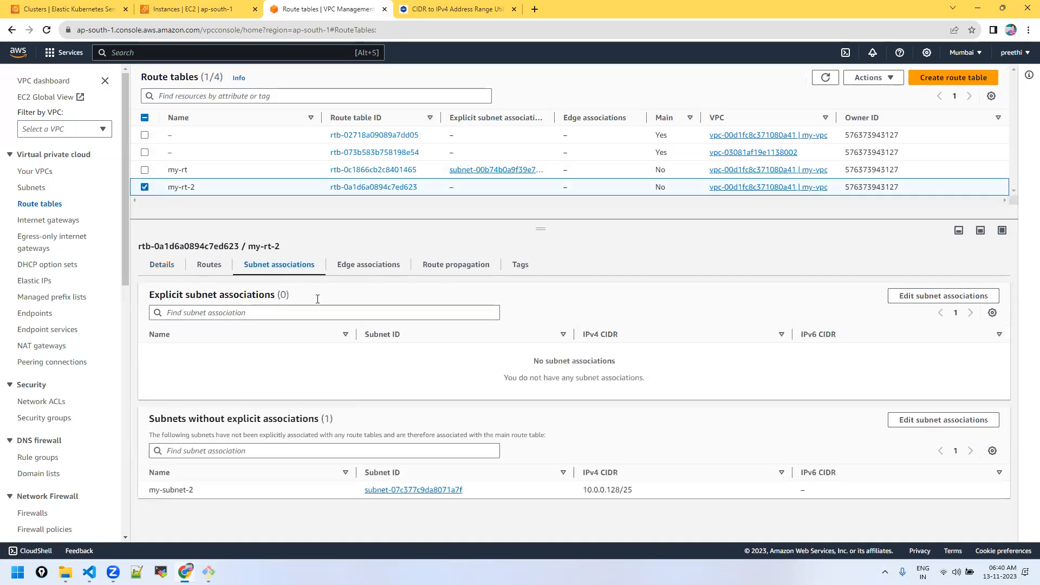
{"action": "left_click", "coordinate": [922, 301]}
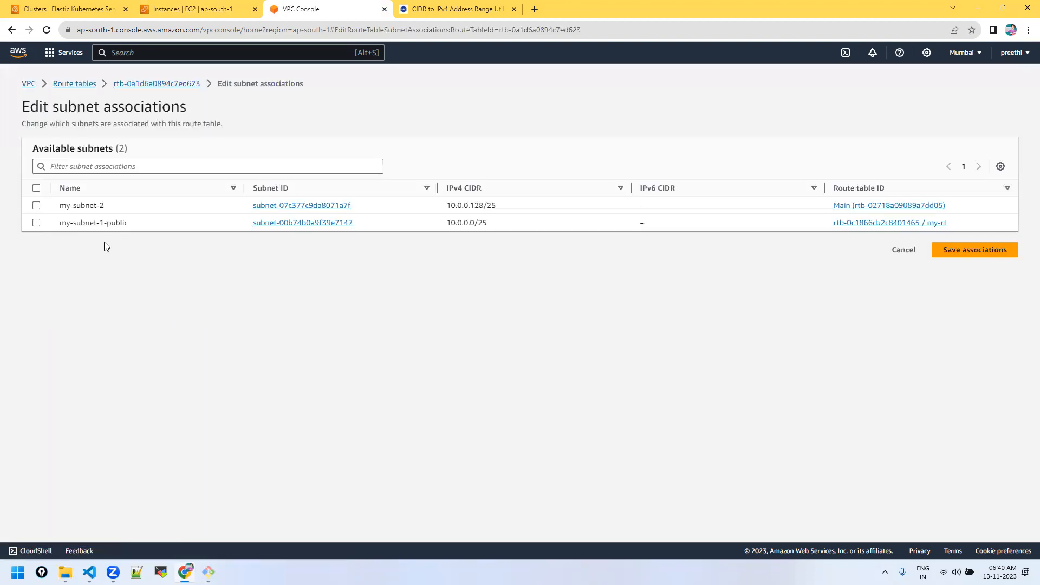
{"action": "left_click", "coordinate": [37, 205]}
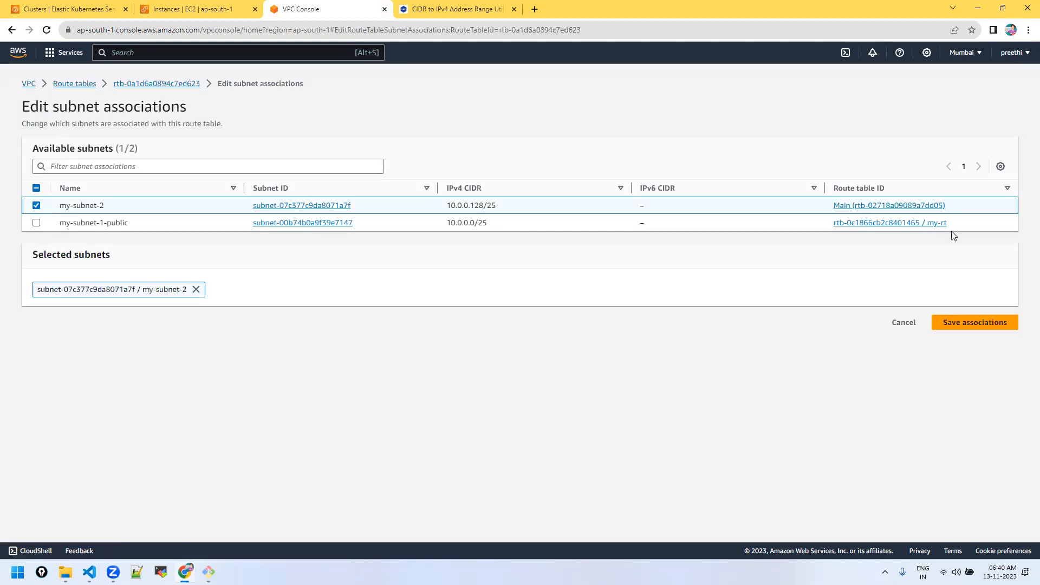
{"action": "left_click", "coordinate": [992, 322]}
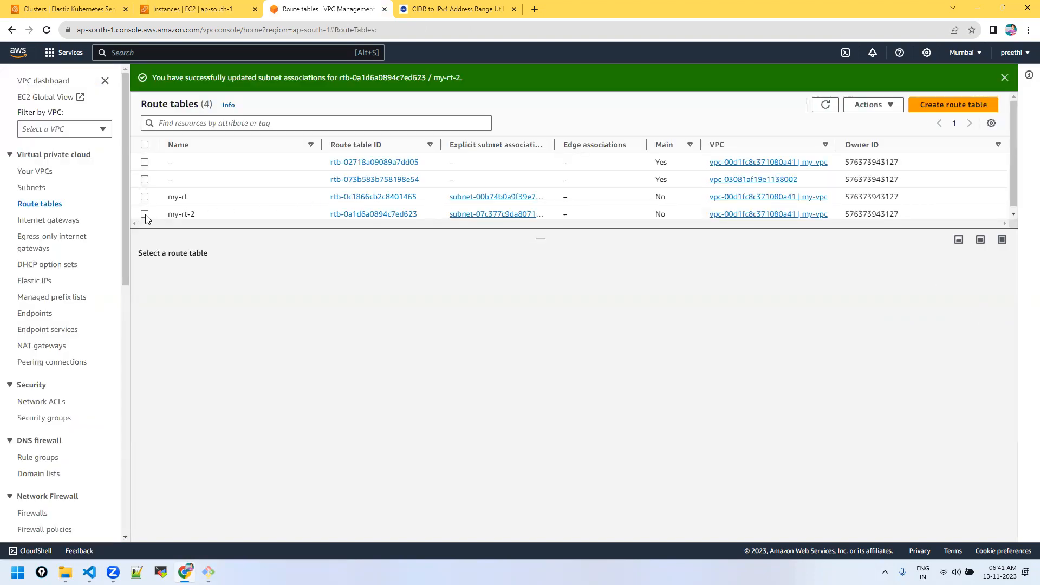
Add a route to my-rt-2 with destination 0.0.0.0/0 and the my-nat NAT gateway as target, and save it
{"action": "left_click", "coordinate": [145, 215]}
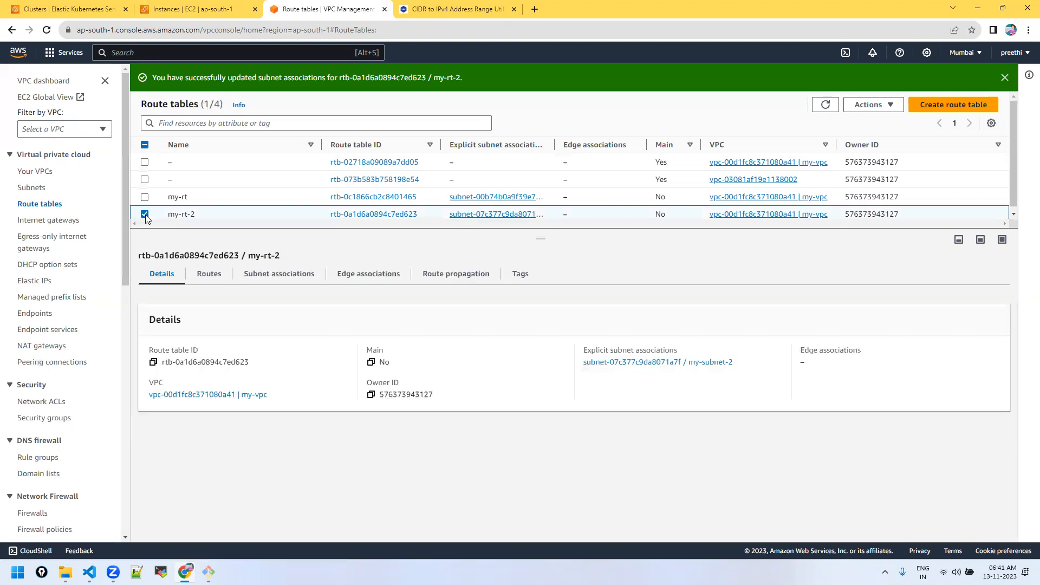
{"action": "left_click", "coordinate": [279, 273]}
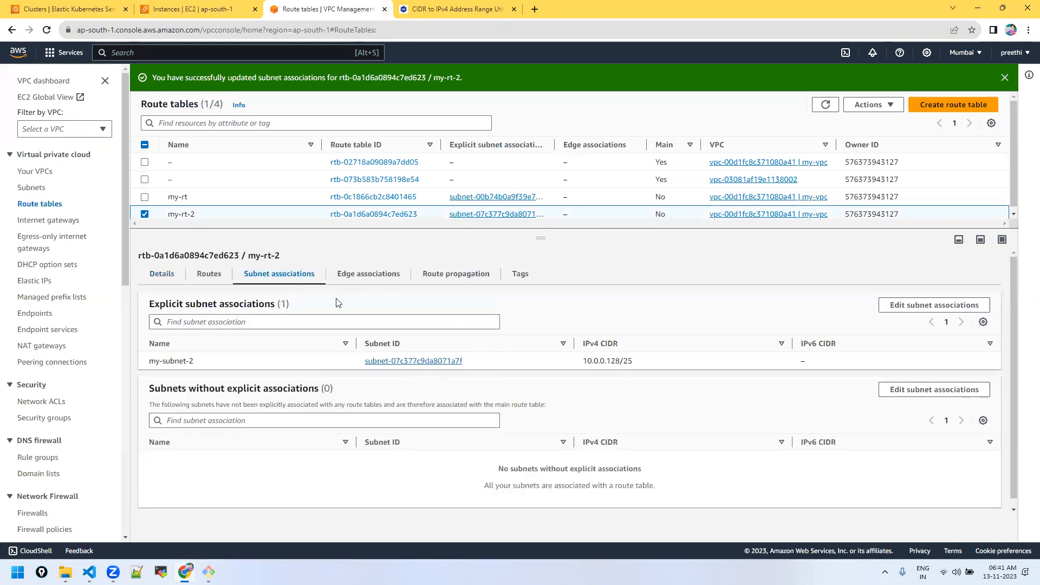
{"action": "left_click", "coordinate": [216, 275]}
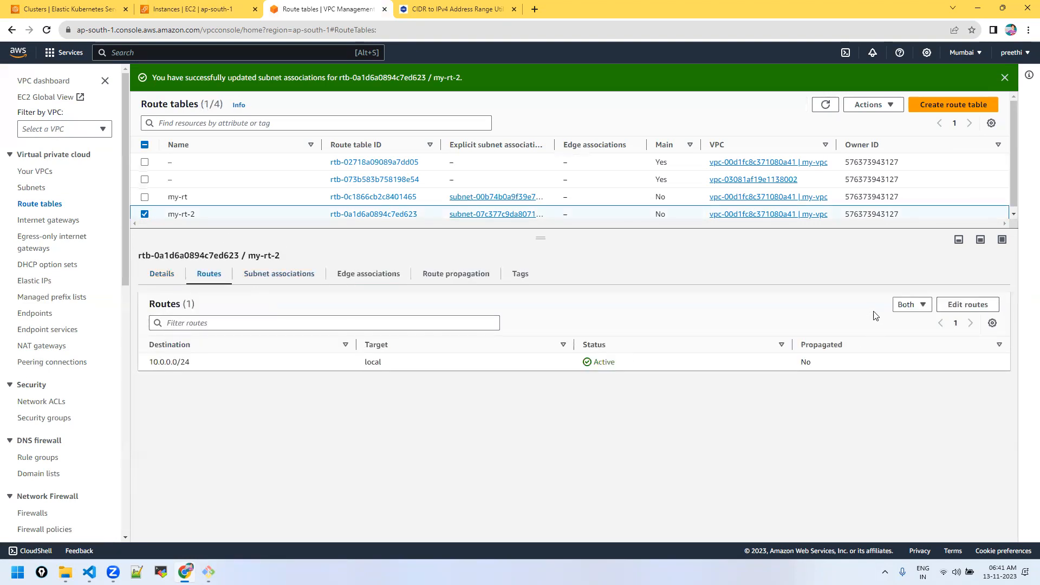
{"action": "left_click", "coordinate": [968, 304]}
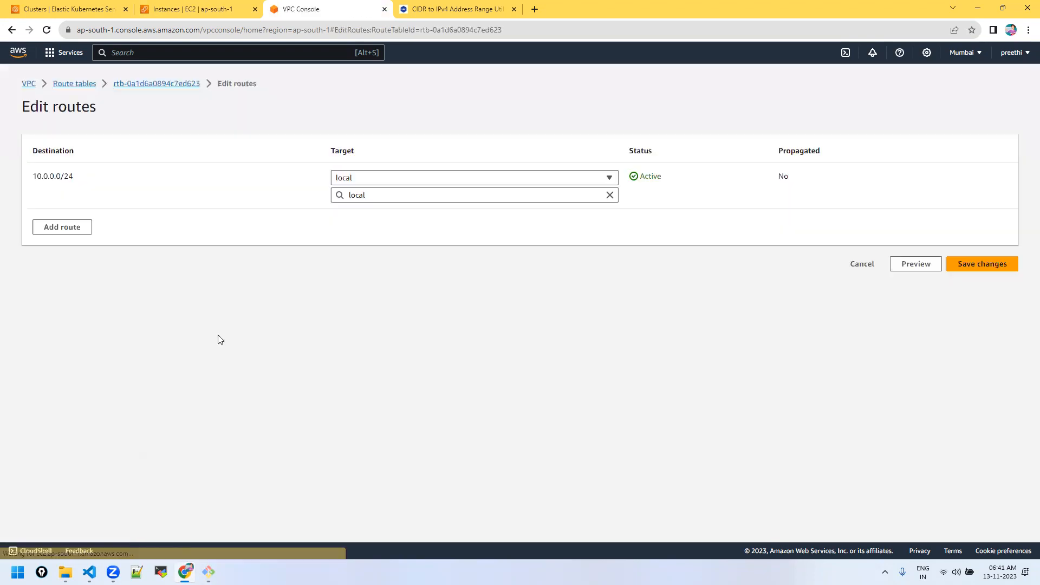
{"action": "left_click", "coordinate": [76, 227]}
{"action": "left_click", "coordinate": [99, 223]}
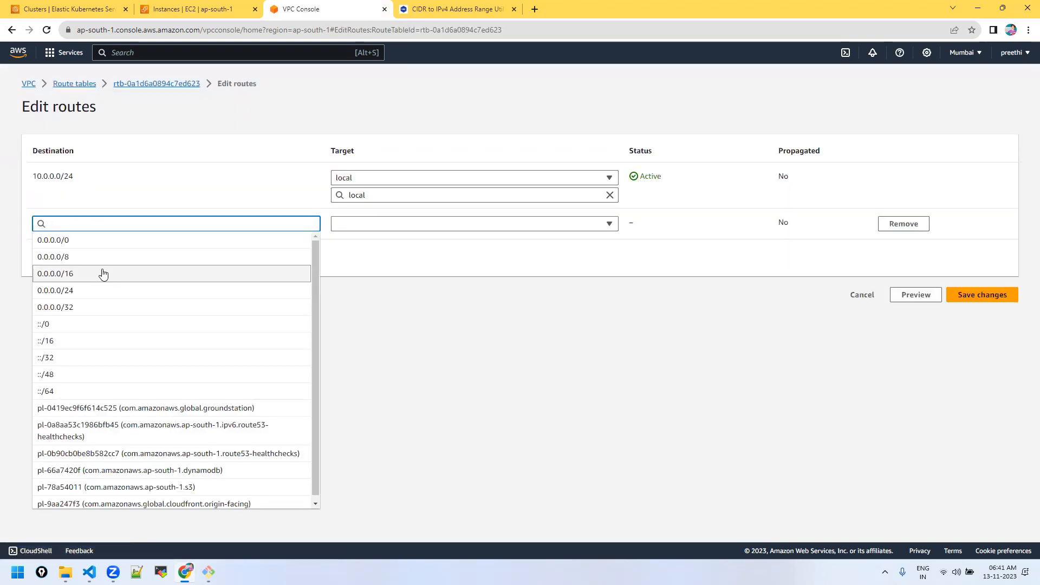
{"action": "left_click", "coordinate": [93, 239]}
{"action": "left_click", "coordinate": [389, 224]}
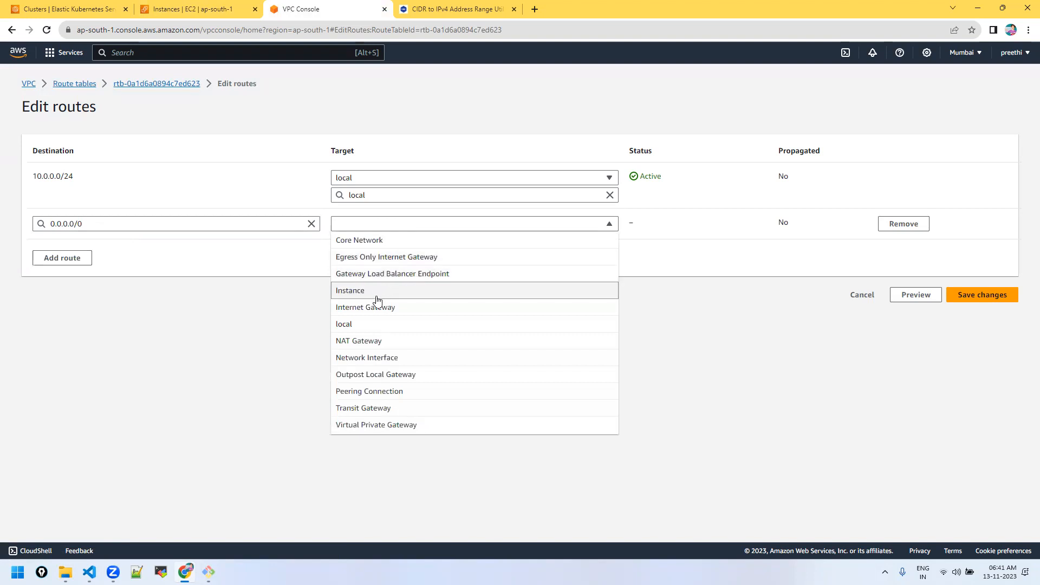
{"action": "left_click", "coordinate": [369, 341]}
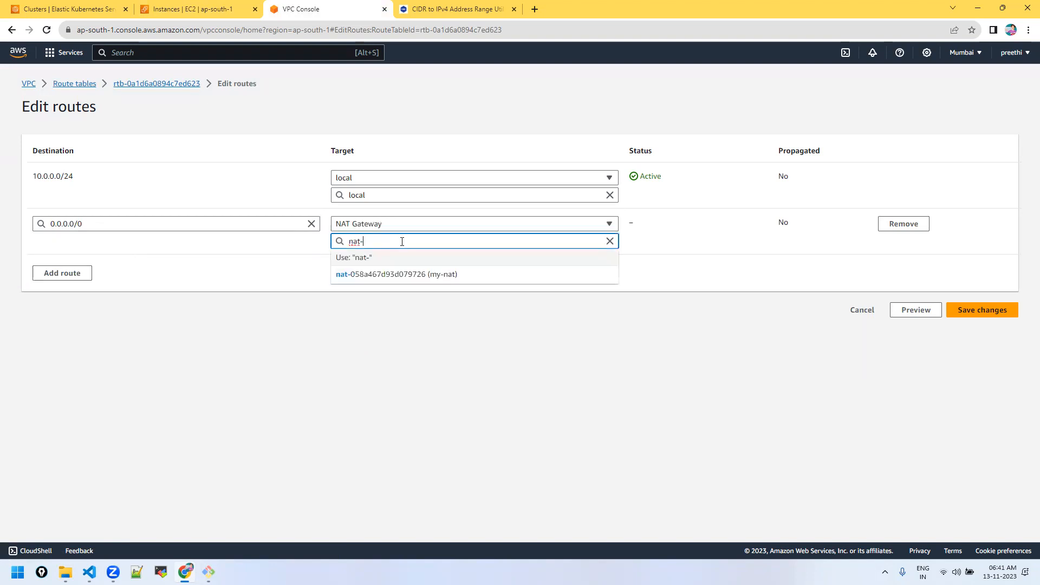
{"action": "left_click", "coordinate": [408, 274]}
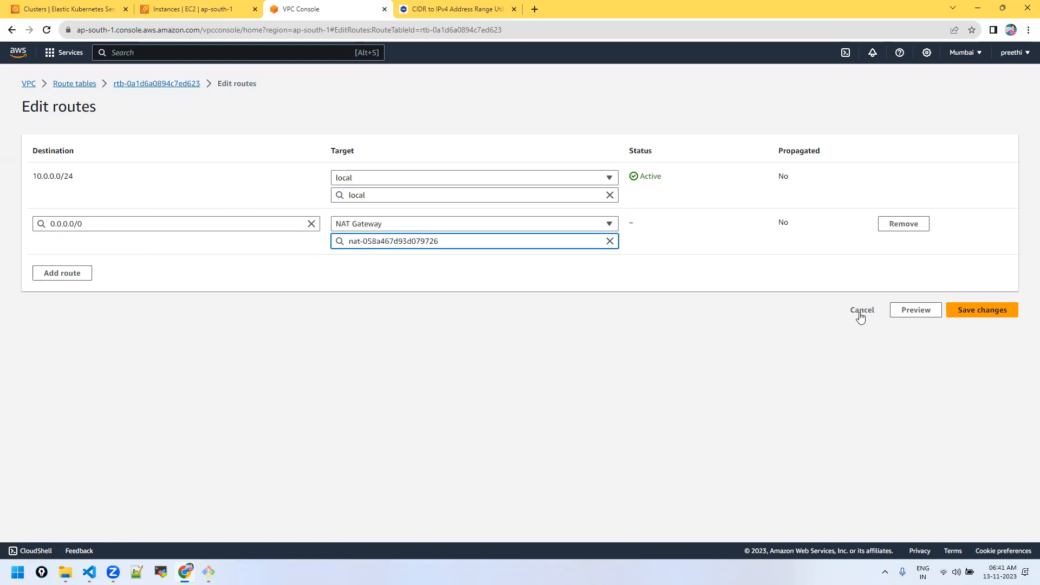
{"action": "left_click", "coordinate": [967, 311]}
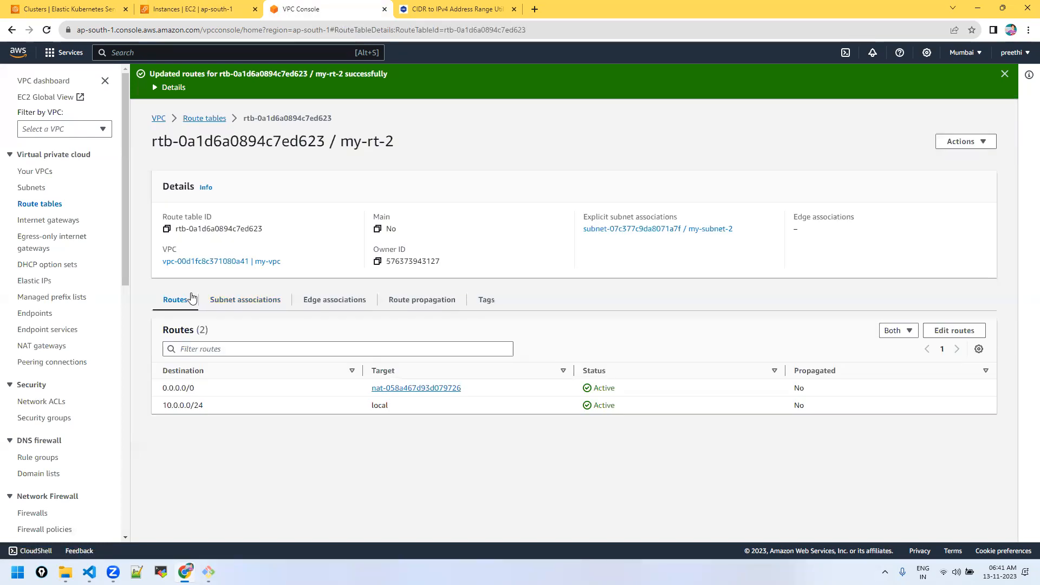
Review the routes and explicit subnet associations of the my-rt-2 route table
{"action": "left_click", "coordinate": [201, 119]}
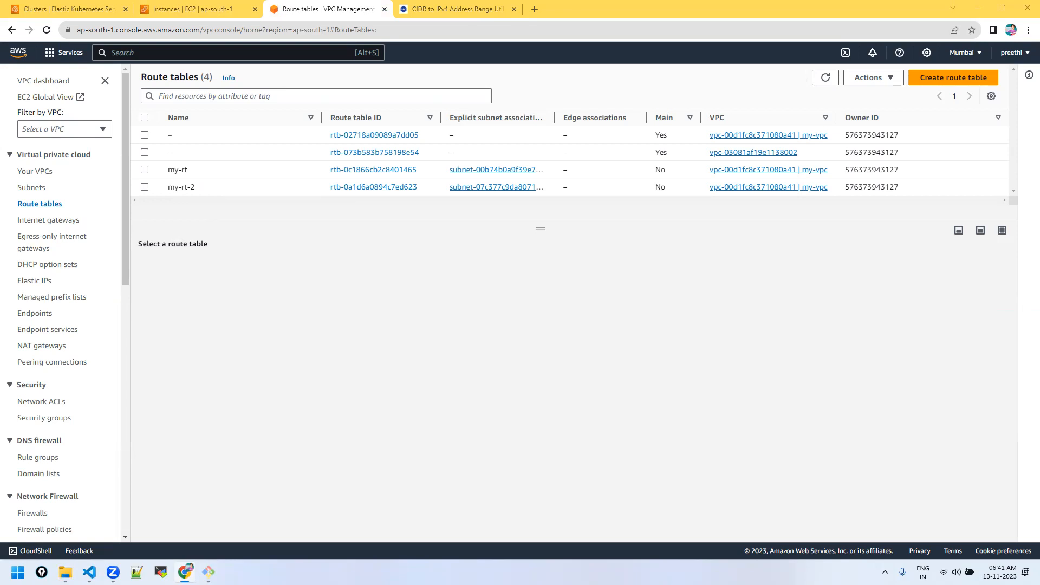
{"action": "left_click", "coordinate": [145, 187]}
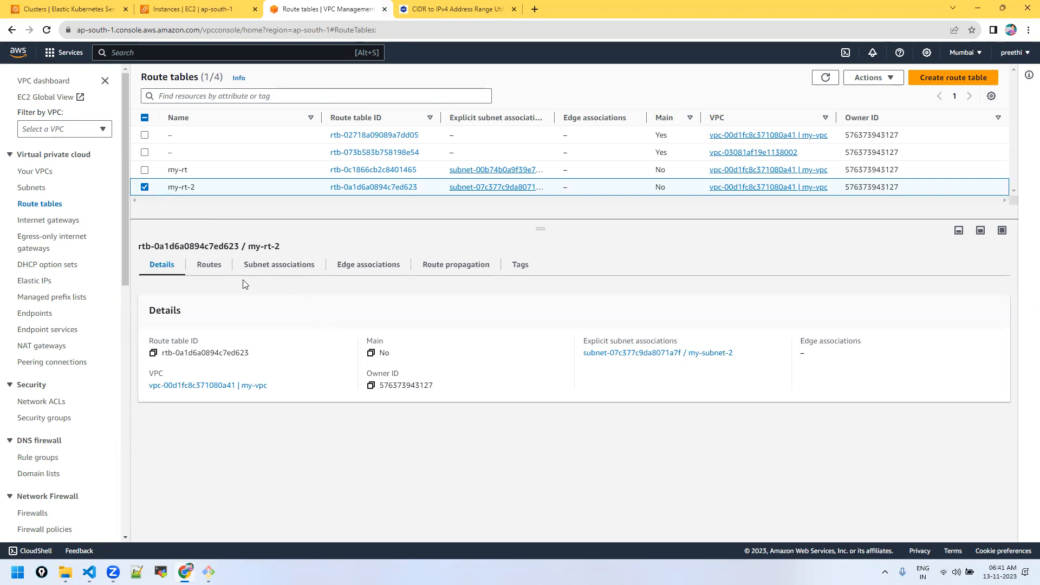
{"action": "left_click", "coordinate": [222, 272]}
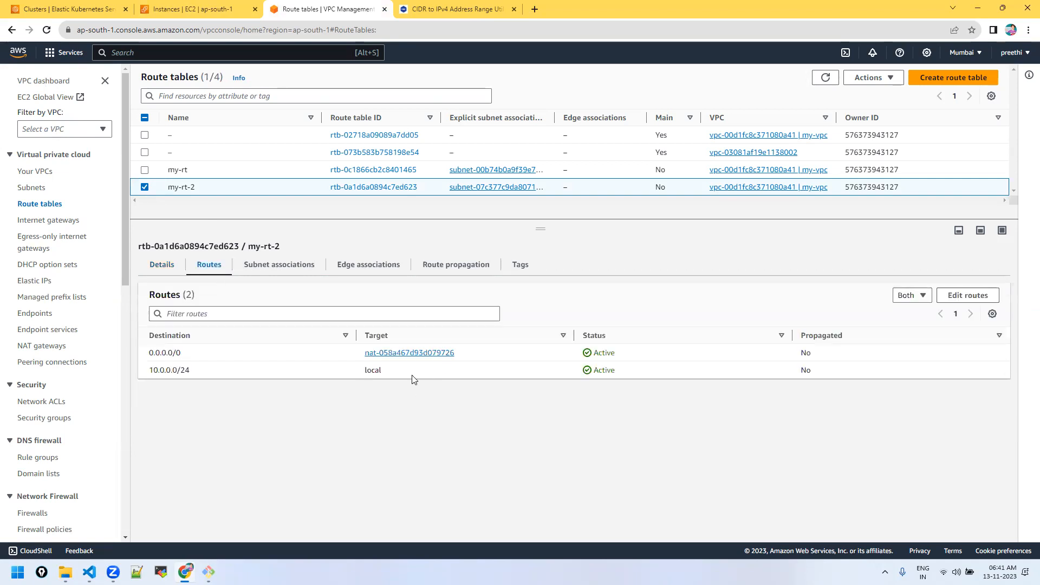
{"action": "left_click", "coordinate": [303, 268]}
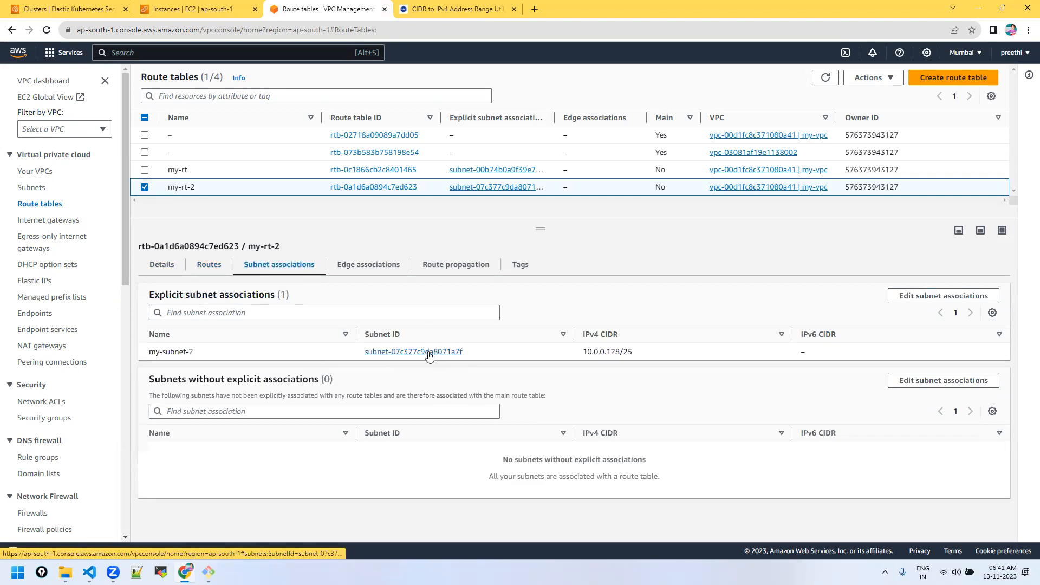
{"action": "left_click", "coordinate": [145, 187]}
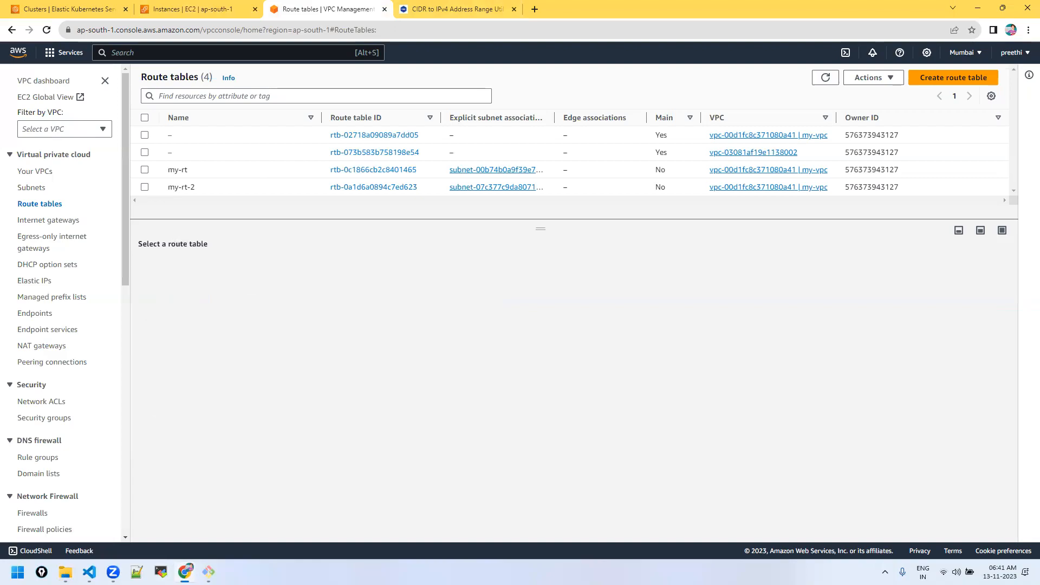
{"action": "mouse_move", "coordinate": [209, 572]}
{"action": "left_click", "coordinate": [252, 522]}
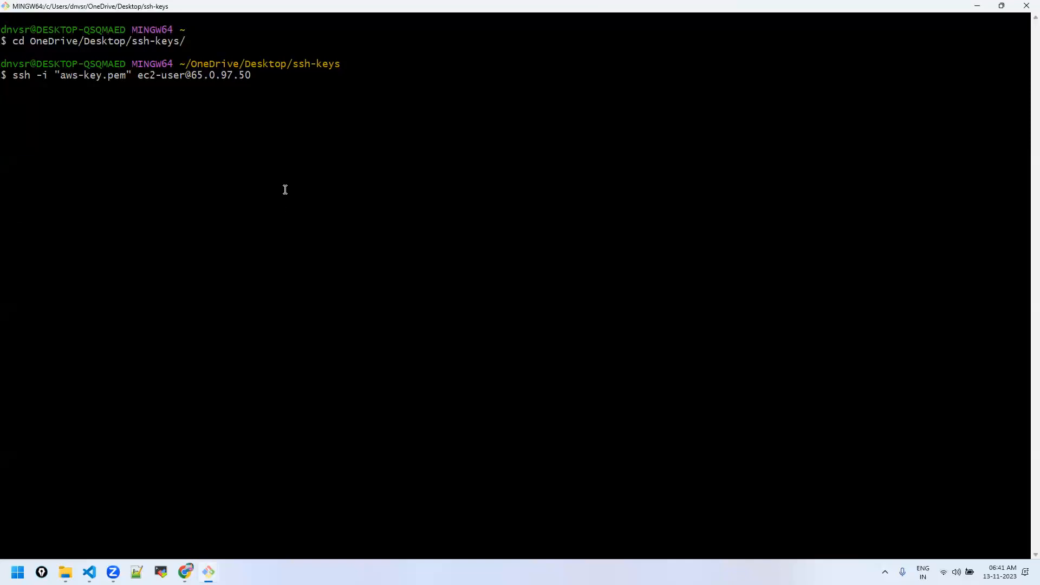
{"action": "right_click", "coordinate": [139, 6]}
{"action": "left_click", "coordinate": [99, 151]}
{"action": "mouse_move", "coordinate": [209, 572]}
{"action": "left_click", "coordinate": [170, 543]}
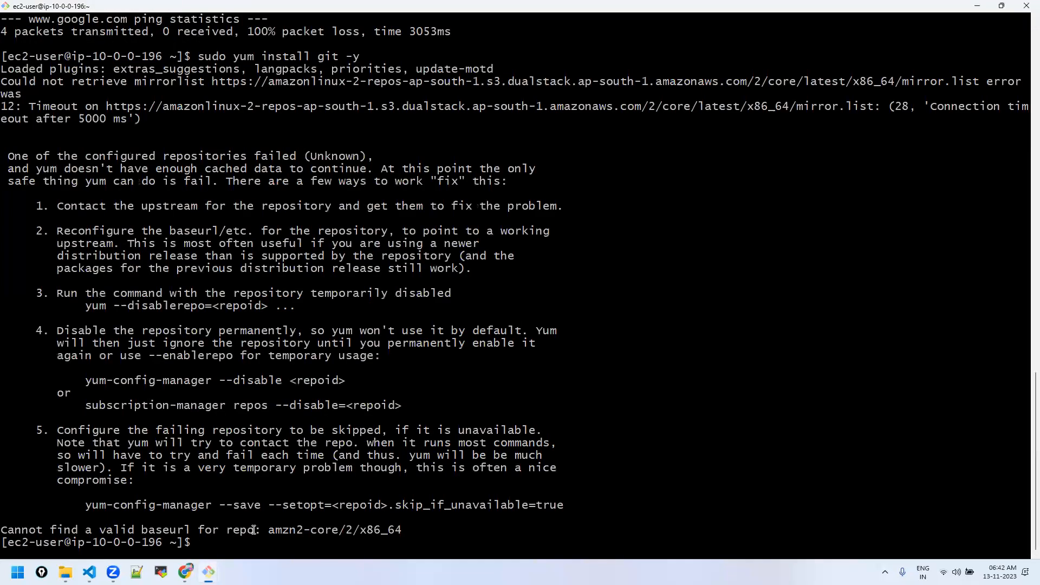
{"action": "key", "text": "Return"}
{"action": "key", "text": "Return"}
{"action": "key", "text": "Return"}
{"action": "key", "text": "Return"}
{"action": "key", "text": "Up"}
{"action": "key", "text": "Up"}
{"action": "key", "text": "Return"}
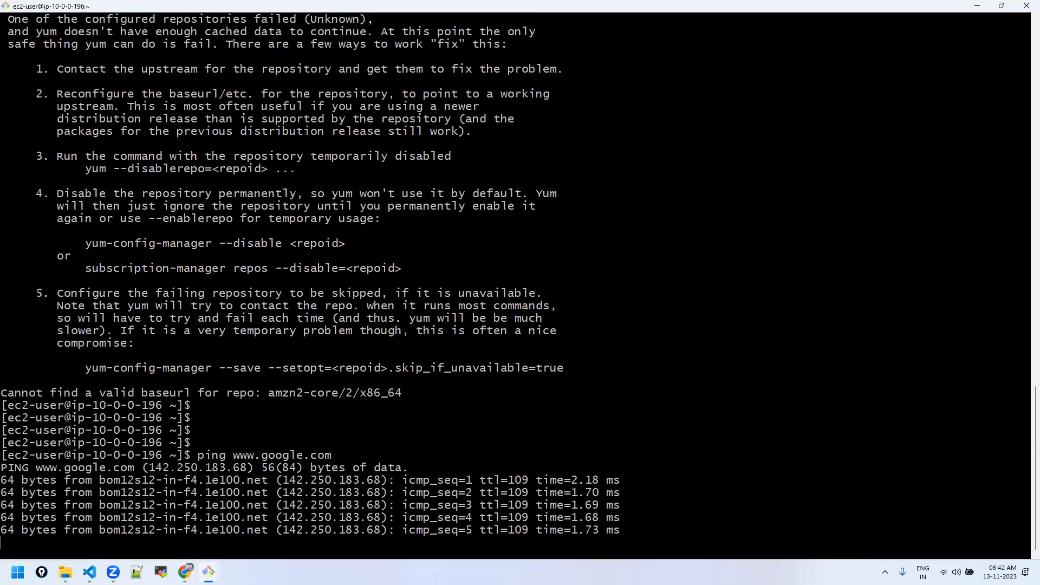
{"action": "key", "text": "ctrl+c"}
Install Git on the private instance by running sudo yum install git -y again
{"action": "key", "text": "Up"}
{"action": "key", "text": "Up"}
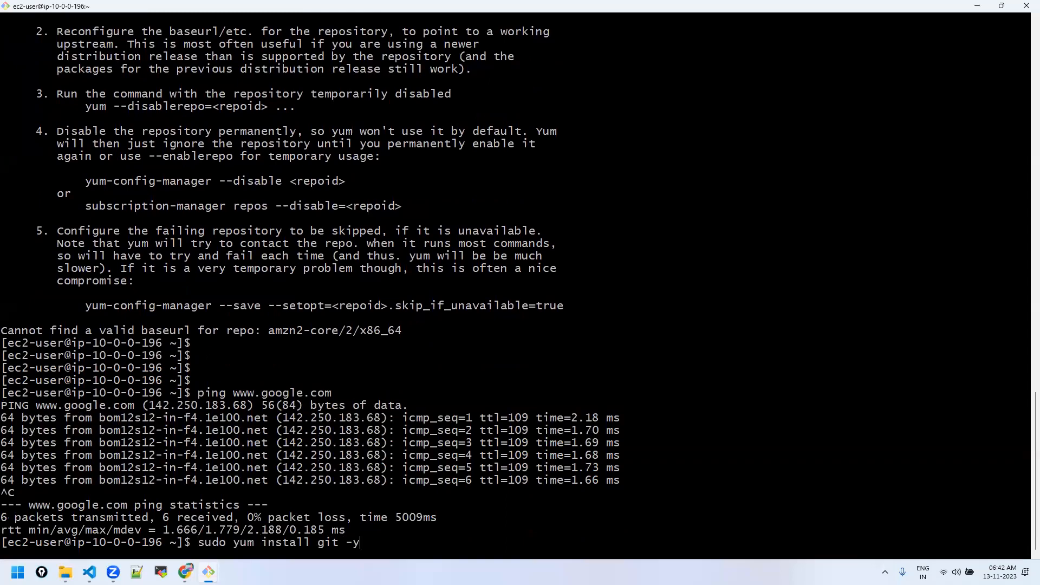
{"action": "key", "text": "Return"}
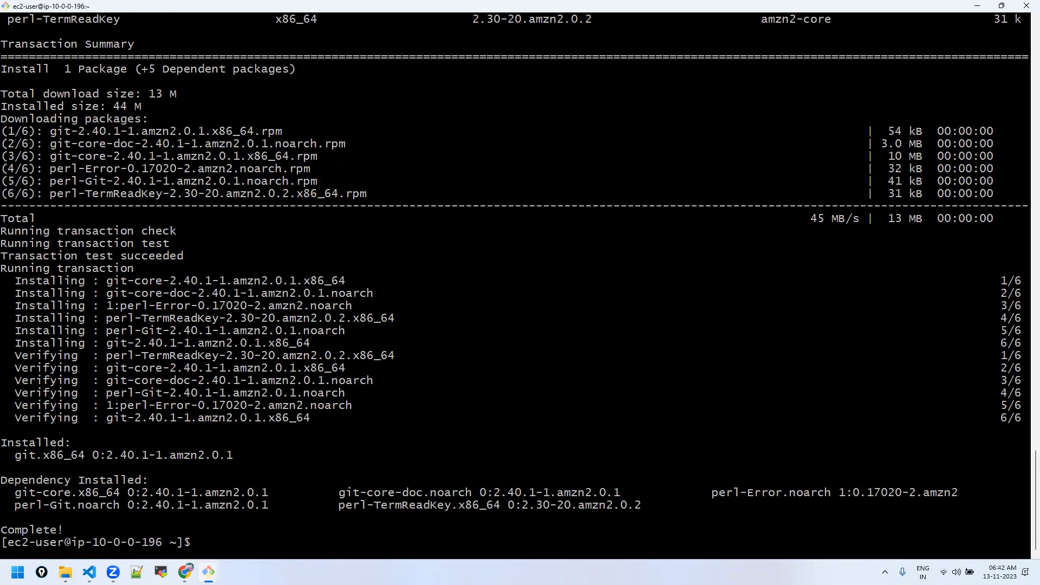
Switch to the whiteboard and add the label "nat" inside the subnet-1 box of the VPC diagram
{"action": "key", "text": "alt+Tab"}
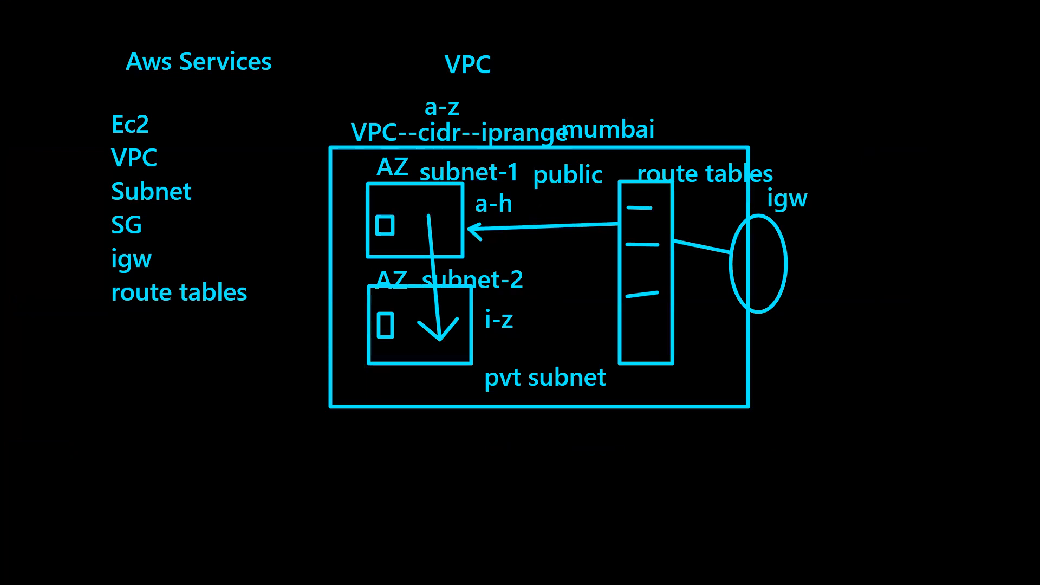
{"action": "left_click_drag", "start_coordinate": [404, 201], "coordinate": [404, 219]}
{"action": "left_click", "coordinate": [420, 196]}
{"action": "type", "text": "nat"}
{"action": "left_click_drag", "start_coordinate": [403, 179], "coordinate": [391, 176]}
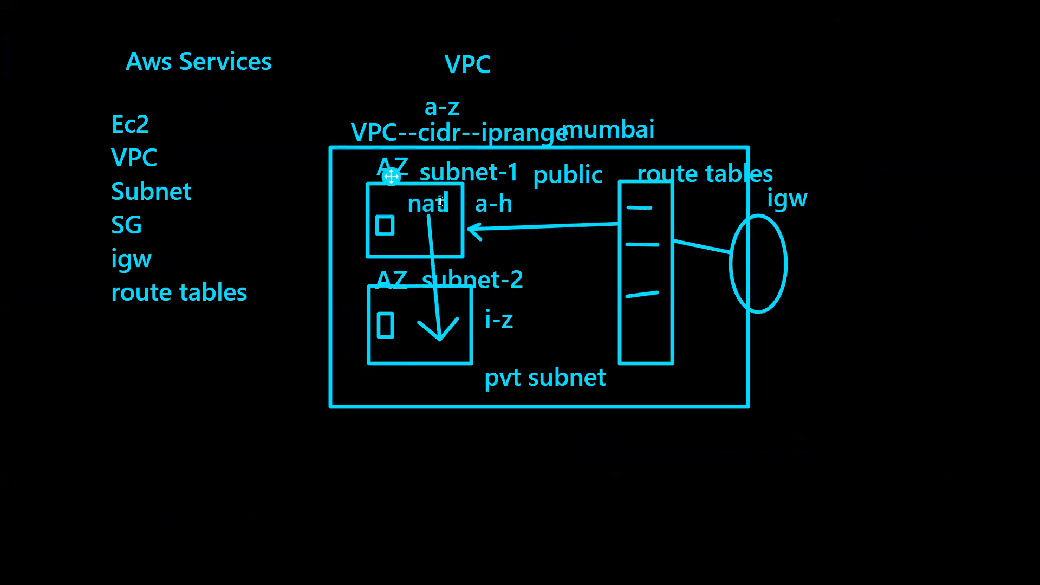